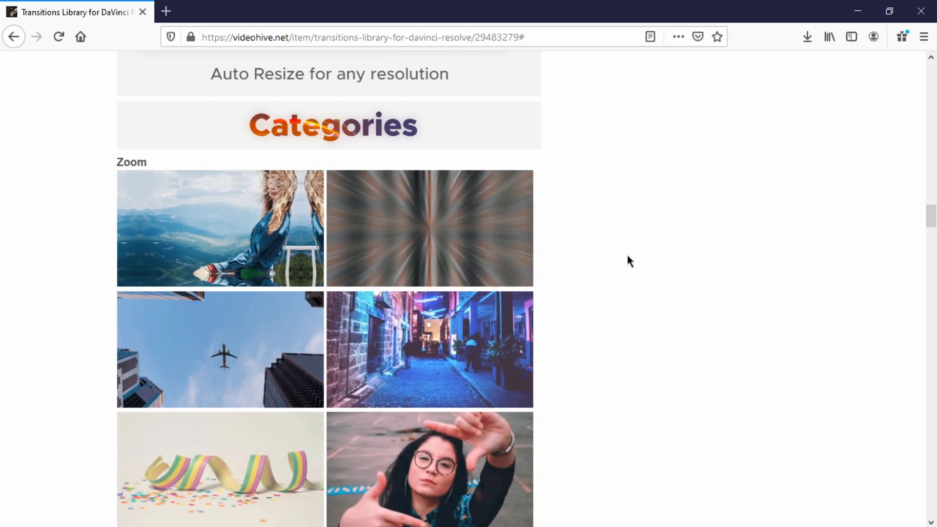
# Step: Examine the Transitions Library page on Videohive, including its title and call-out previews, Target Zoom, and the Zoom and Roll transition categories
pyautogui.scroll(-2, 628, 254)
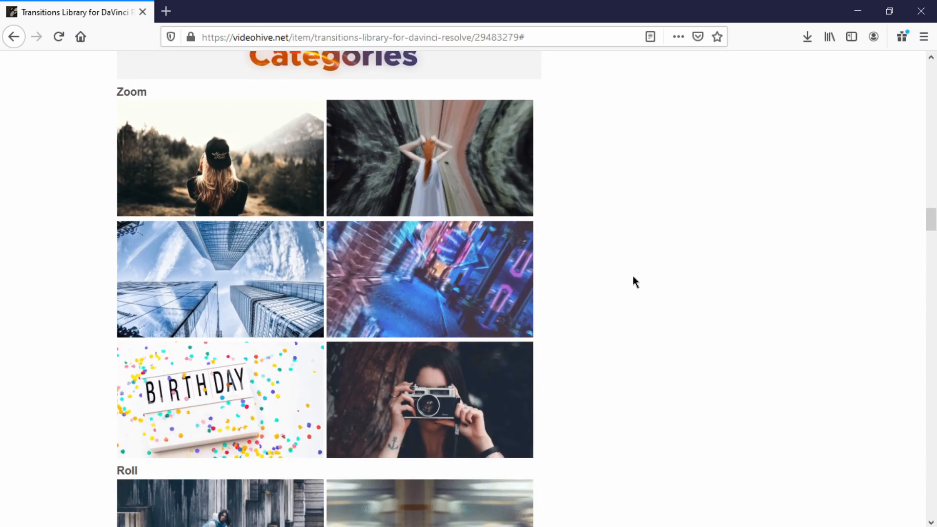
pyautogui.scroll(20, 632, 276)
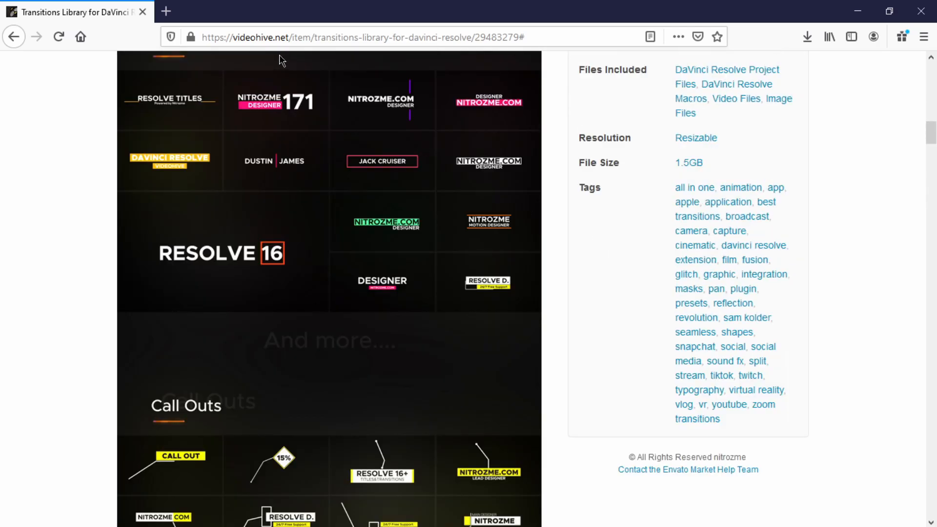
pyautogui.scroll(20, 526, 208)
pyautogui.scroll(-20, 69, 276)
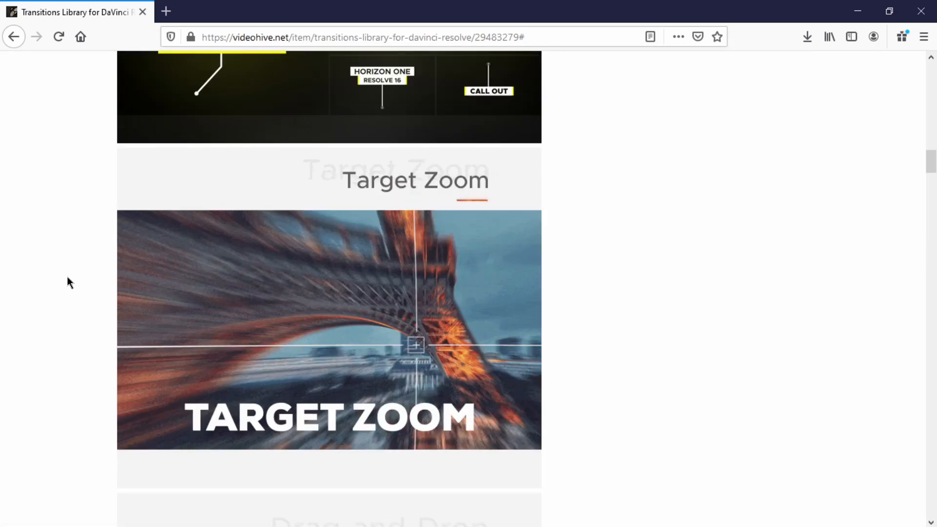
pyautogui.scroll(-5, 197, 275)
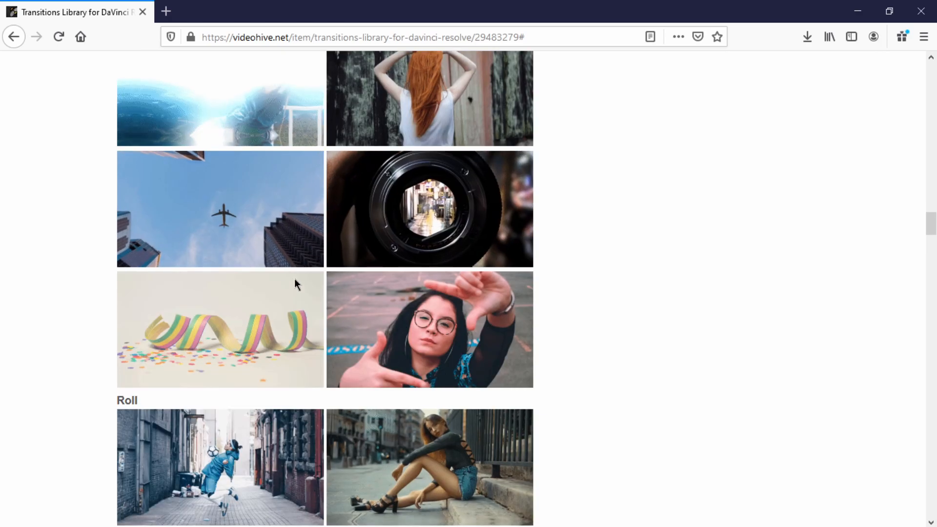
pyautogui.scroll(4, 675, 250)
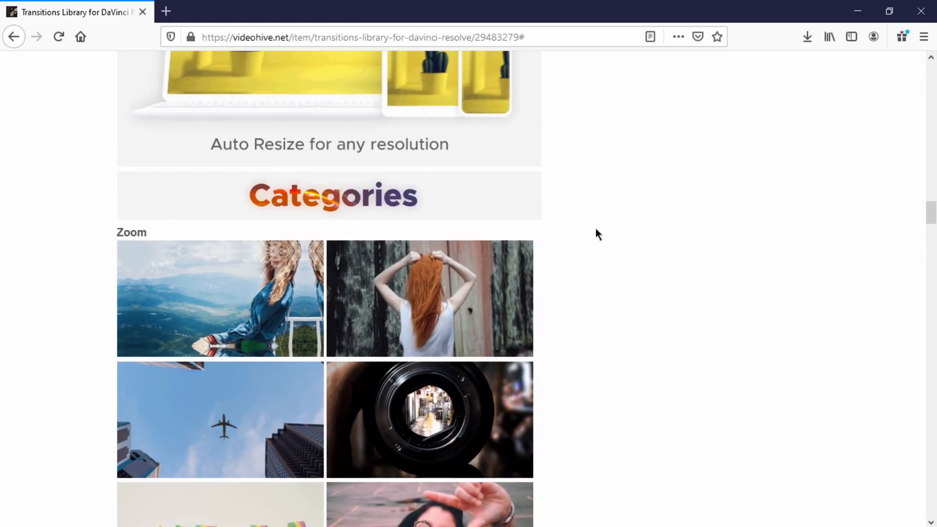
pyautogui.scroll(-3, 595, 230)
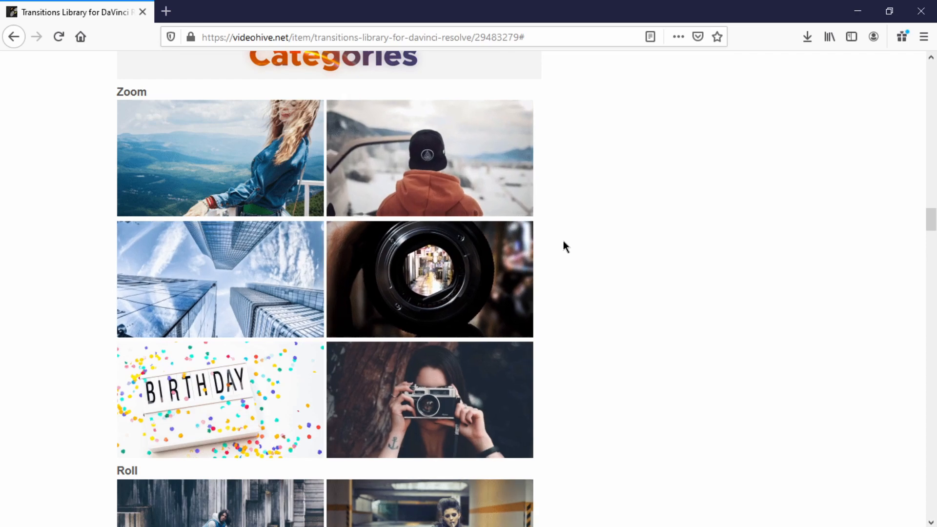
pyautogui.scroll(3, 490, 241)
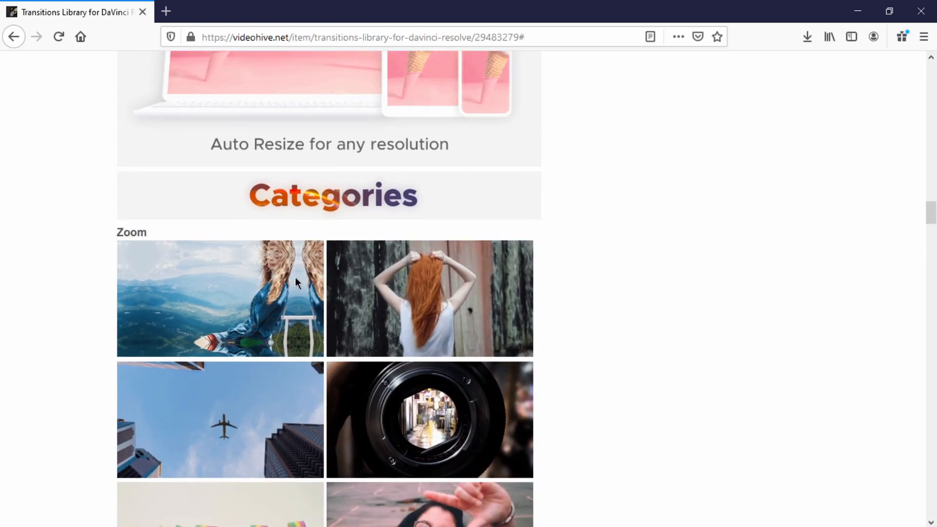
pyautogui.scroll(-1, 348, 297)
pyautogui.scroll(-1, 349, 300)
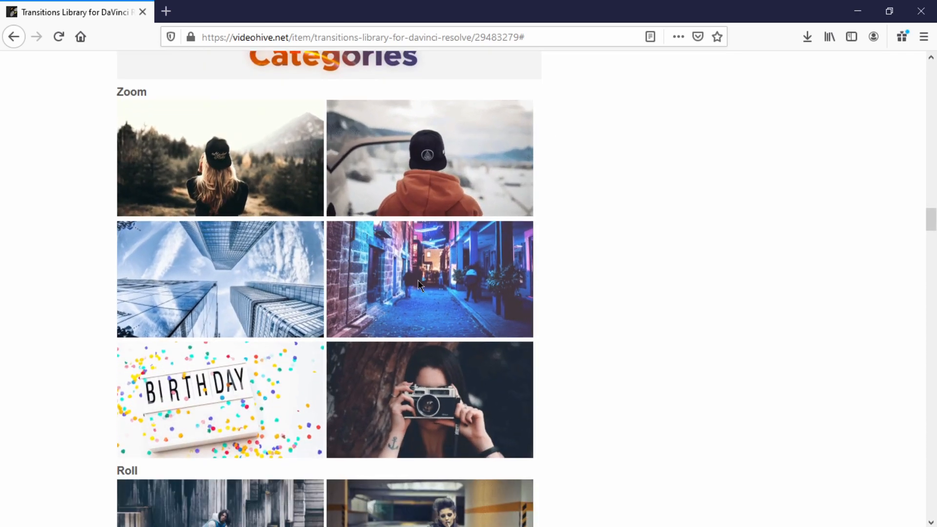
pyautogui.scroll(-2, 622, 327)
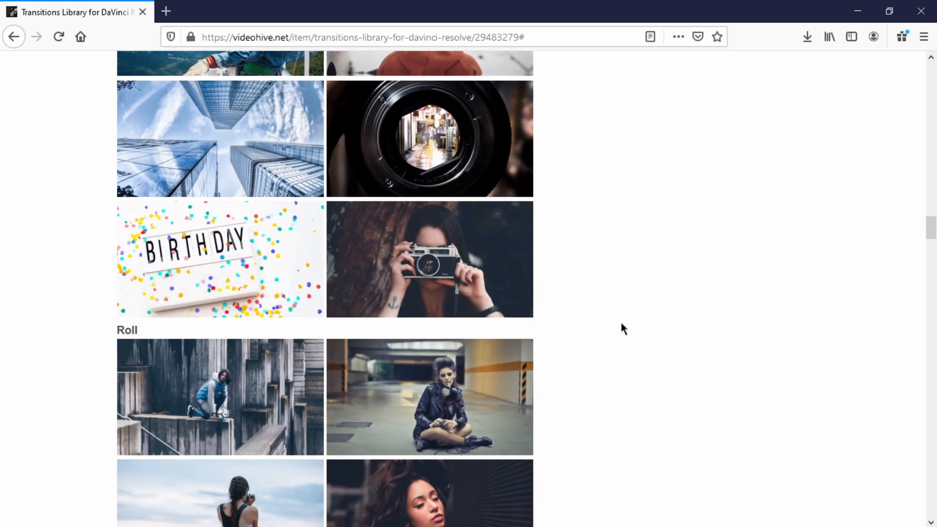
pyautogui.scroll(10, 621, 323)
# Step: Extract the Transitions Library_Davinci6 archive on drive A004 (D:) with 7-Zip into a folder of the same name
pyautogui.click(64, 518)
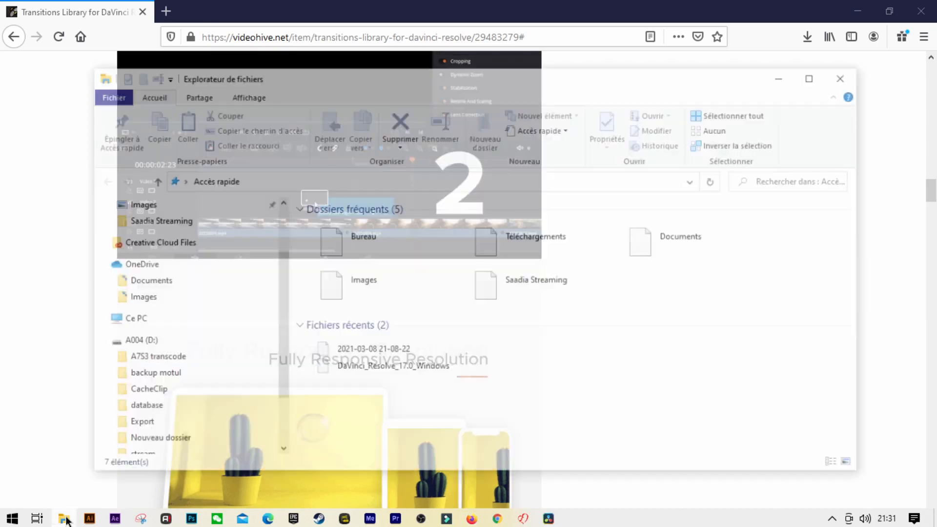
pyautogui.click(137, 413)
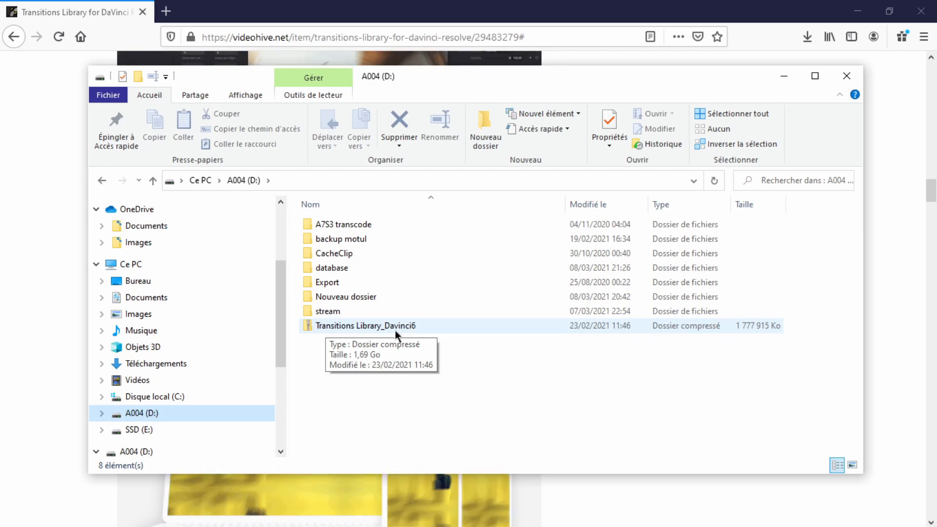
pyautogui.rightClick(361, 325)
pyautogui.moveTo(414, 266)
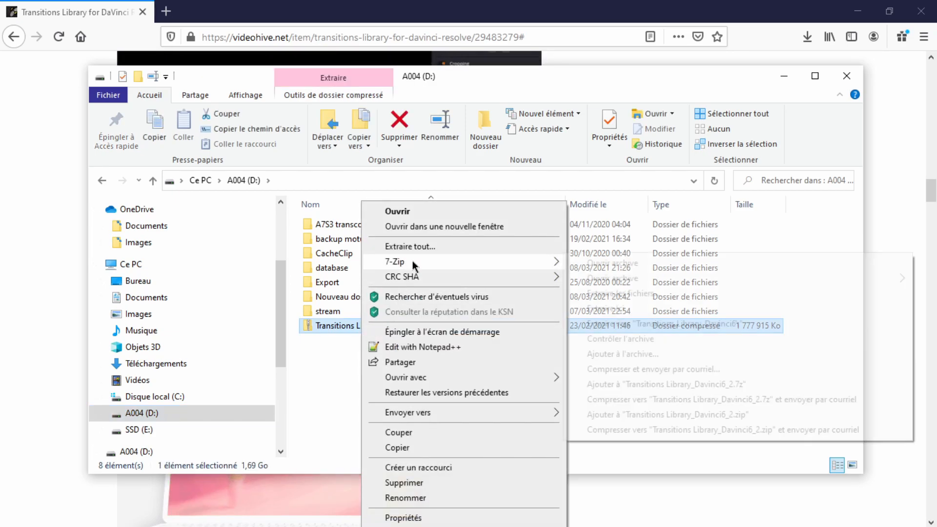
pyautogui.click(628, 324)
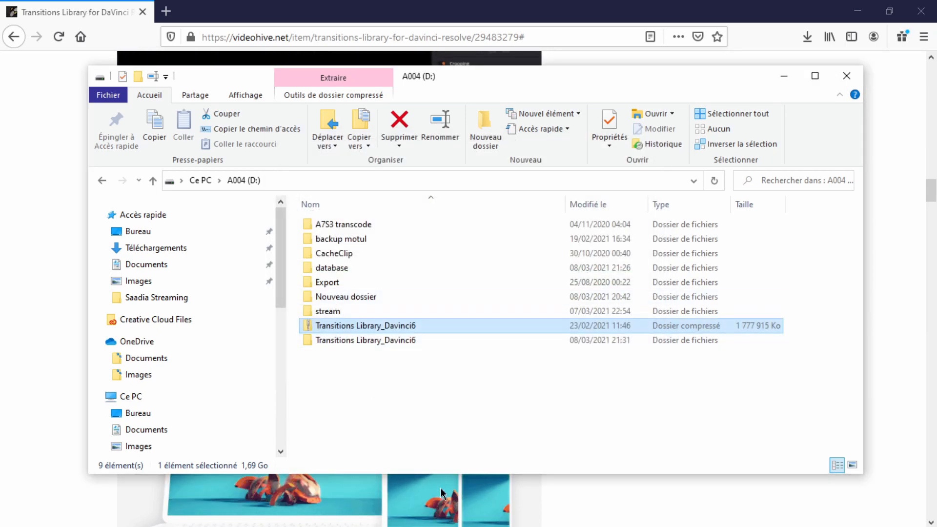
# Step: Switch to DaVinci Resolve's Project Manager and import the Nitrozme Transitions project from Transitions Library_Davinci6 > Transitions Library > Nitrozme Transitions on drive D:
pyautogui.moveTo(548, 521)
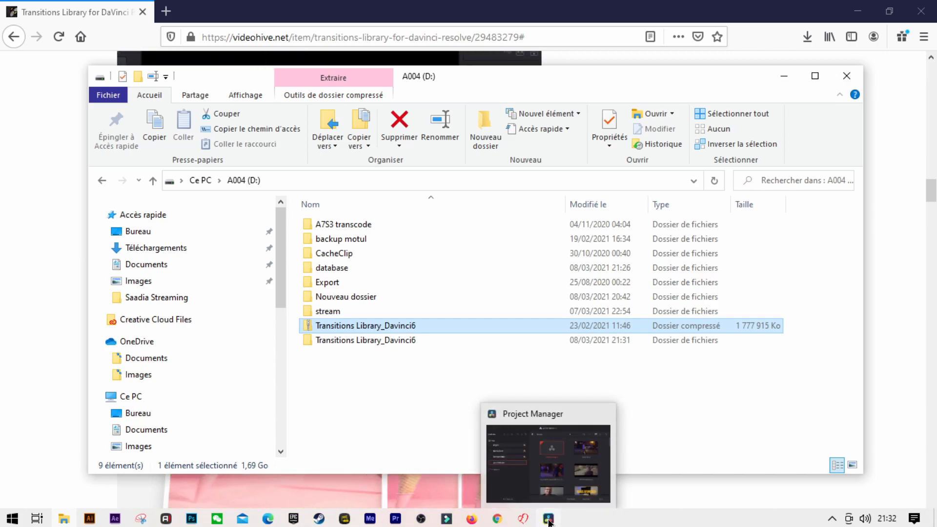
pyautogui.click(550, 480)
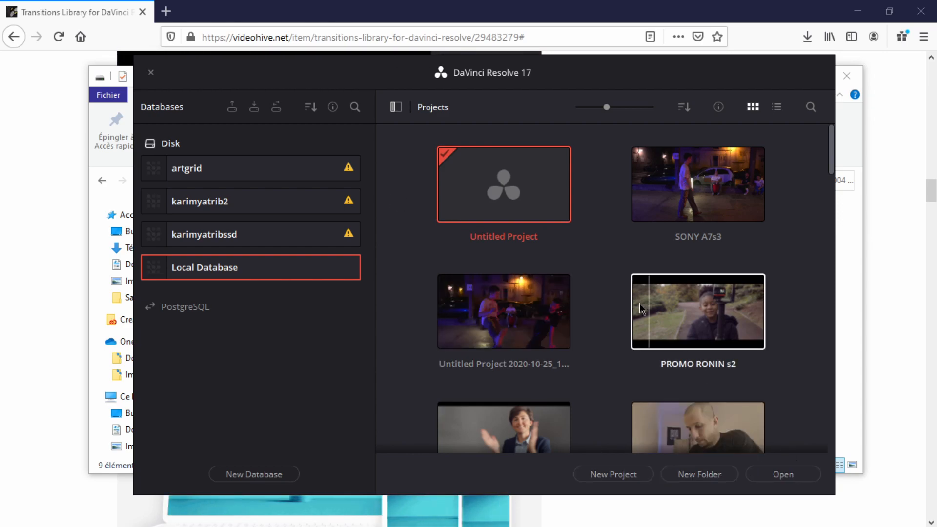
pyautogui.rightClick(505, 163)
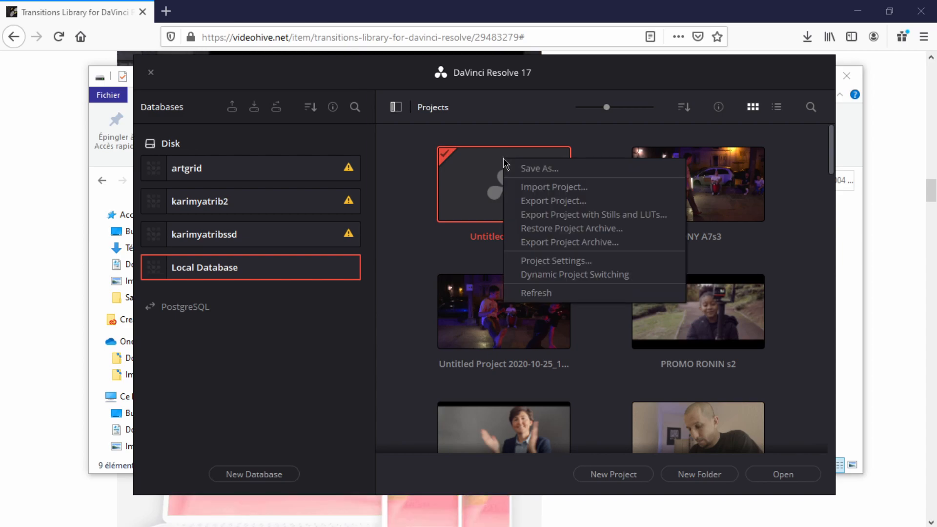
pyautogui.click(537, 188)
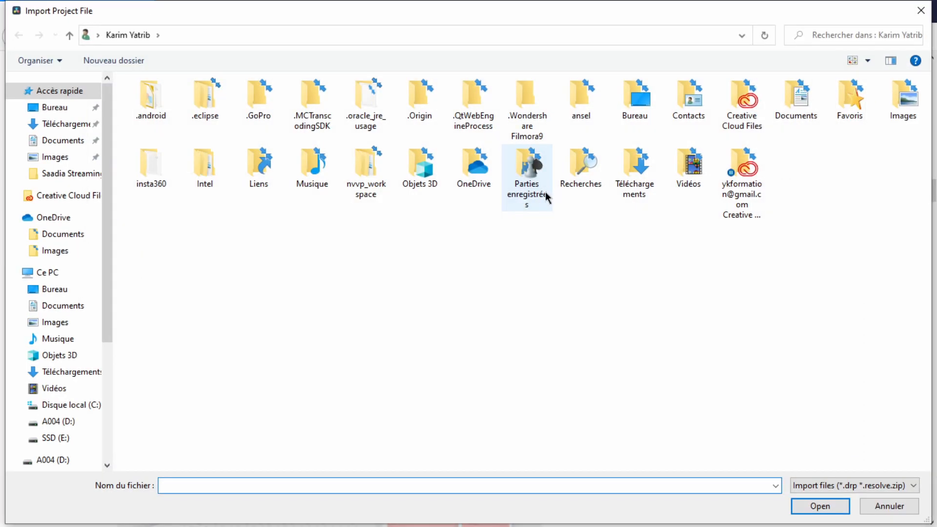
pyautogui.click(62, 423)
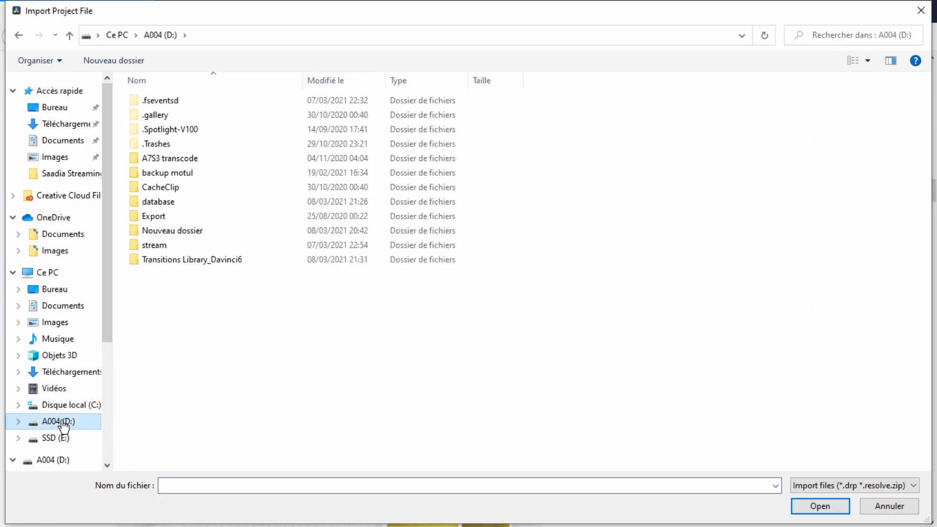
pyautogui.doubleClick(190, 262)
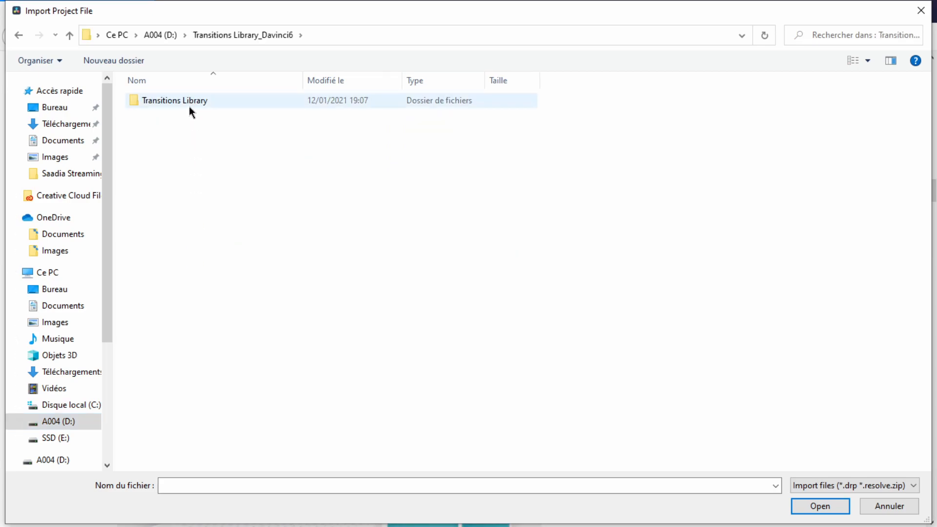
pyautogui.doubleClick(189, 102)
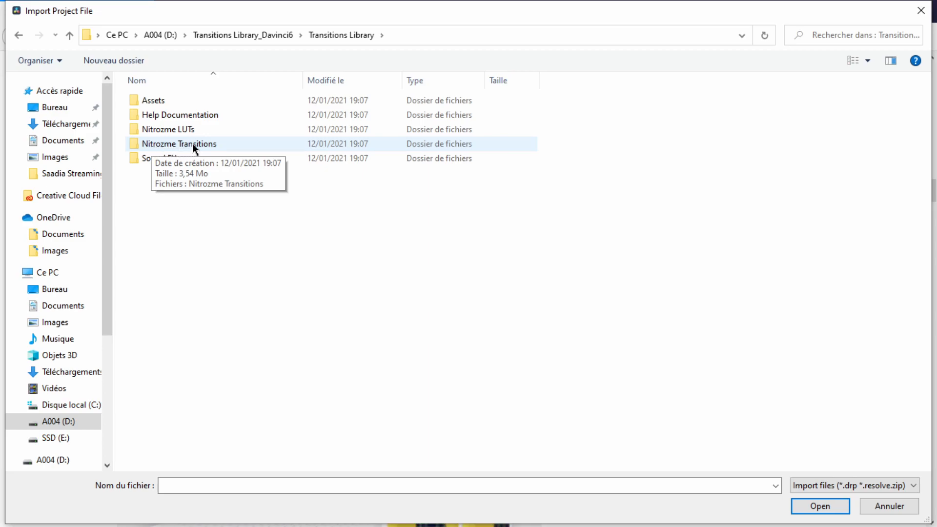
pyautogui.doubleClick(192, 143)
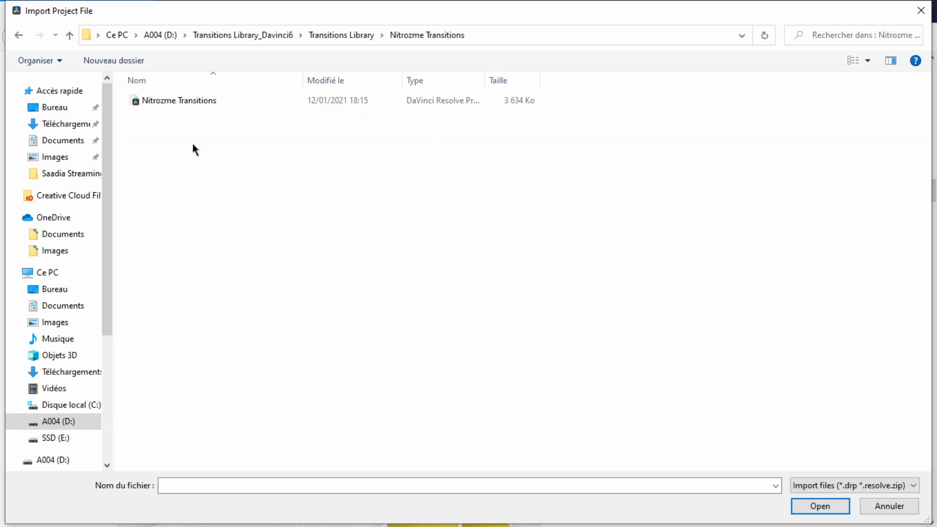
pyautogui.click(177, 100)
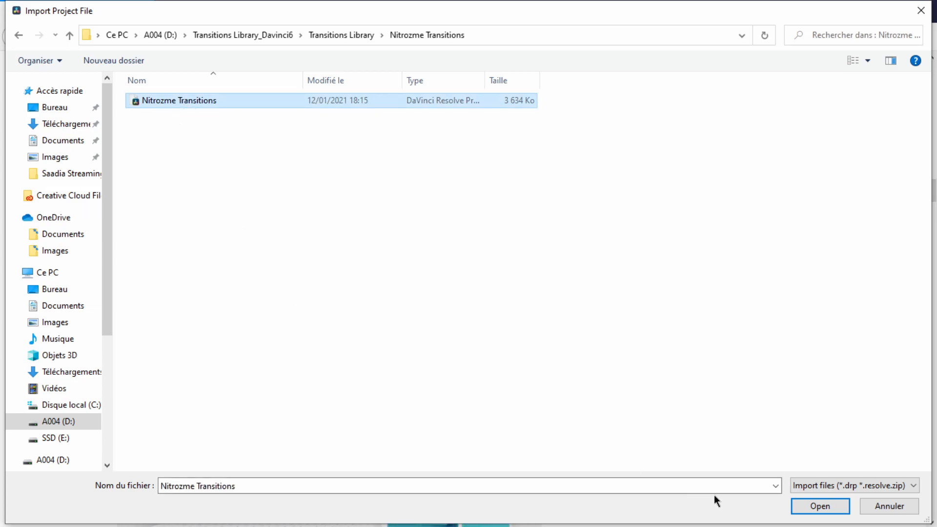
pyautogui.click(825, 506)
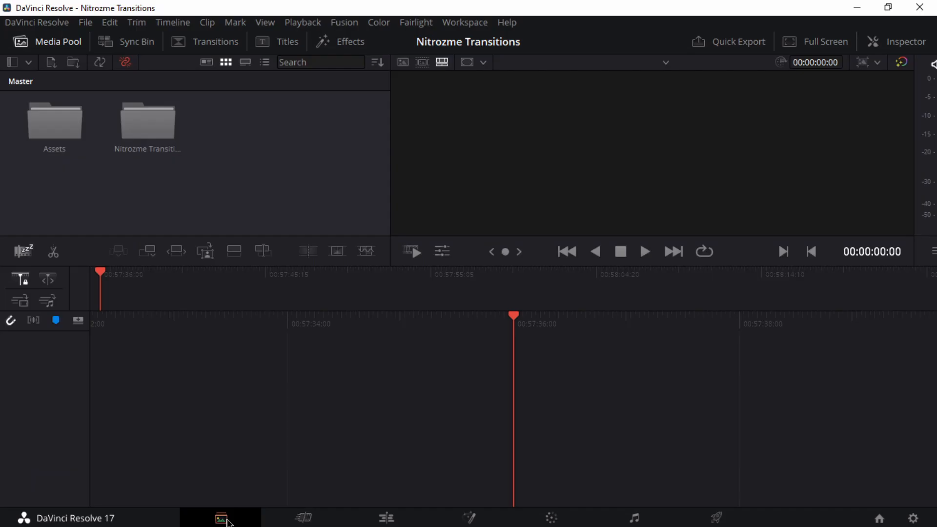
# Step: Open the Media page and widen the bin list to fit the full bin names
pyautogui.click(227, 522)
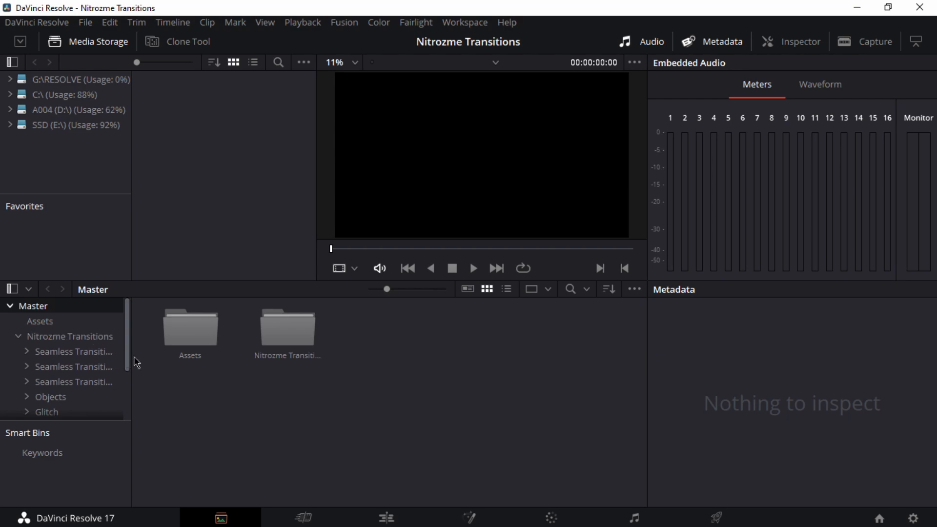
pyautogui.moveTo(132, 356); pyautogui.dragTo(210, 356)
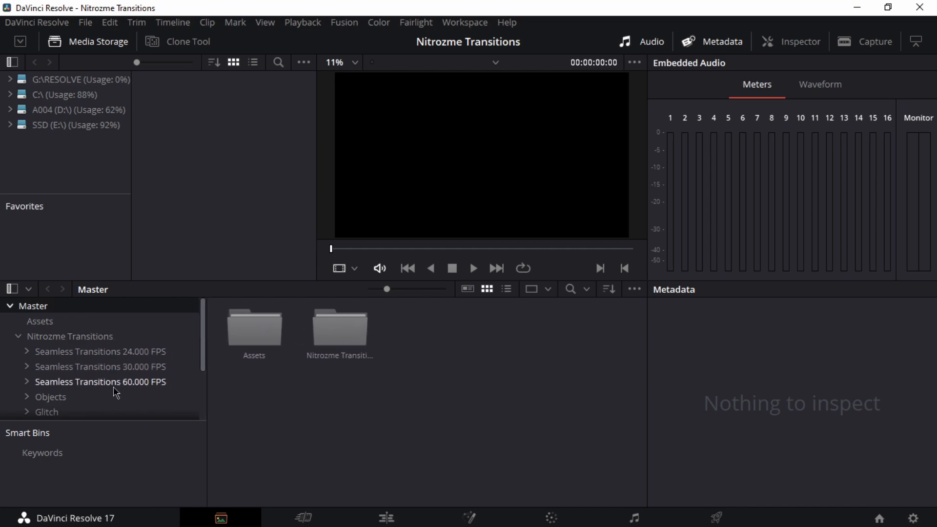
# Step: Examine the bins inside Nitrozme Transitions, including the seamless transitions by frame rate, Objects, Glitch and Light Leaks
pyautogui.scroll(-1, 119, 395)
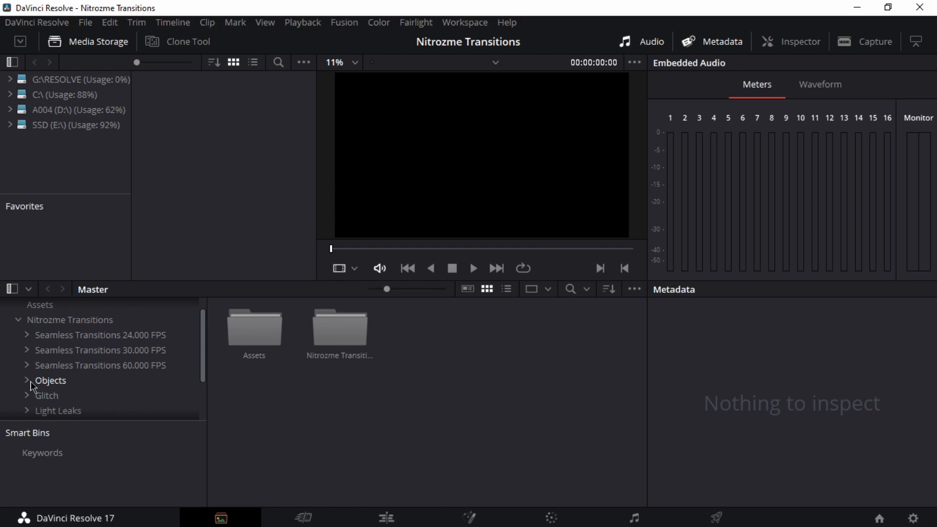
pyautogui.scroll(-1, 54, 401)
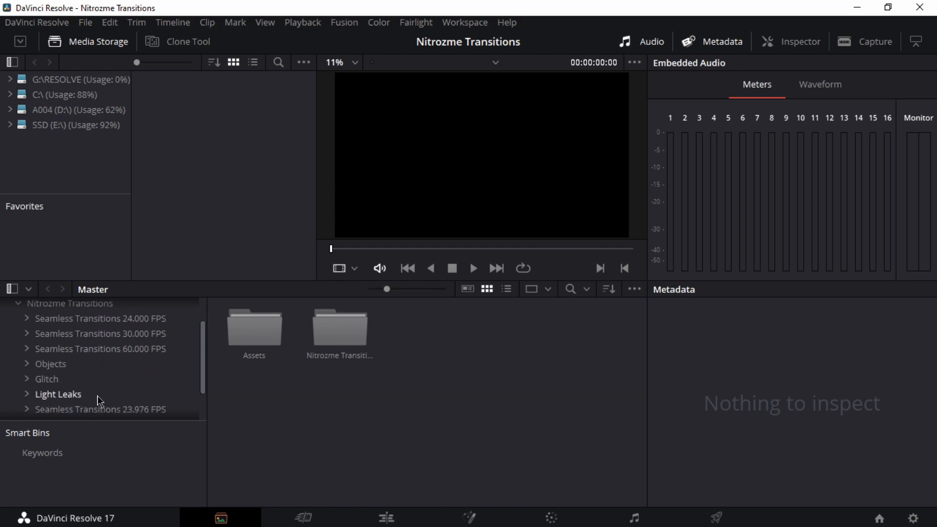
pyautogui.scroll(-1, 99, 401)
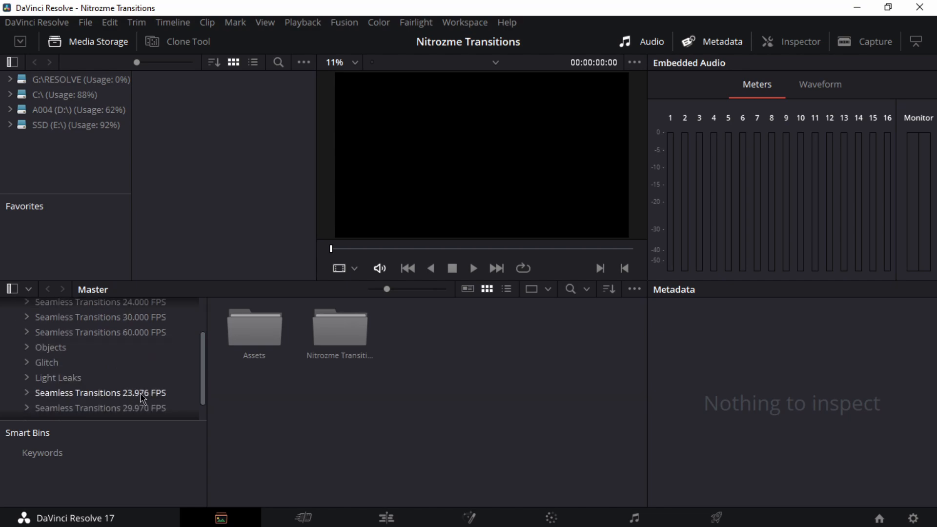
pyautogui.scroll(-1, 137, 397)
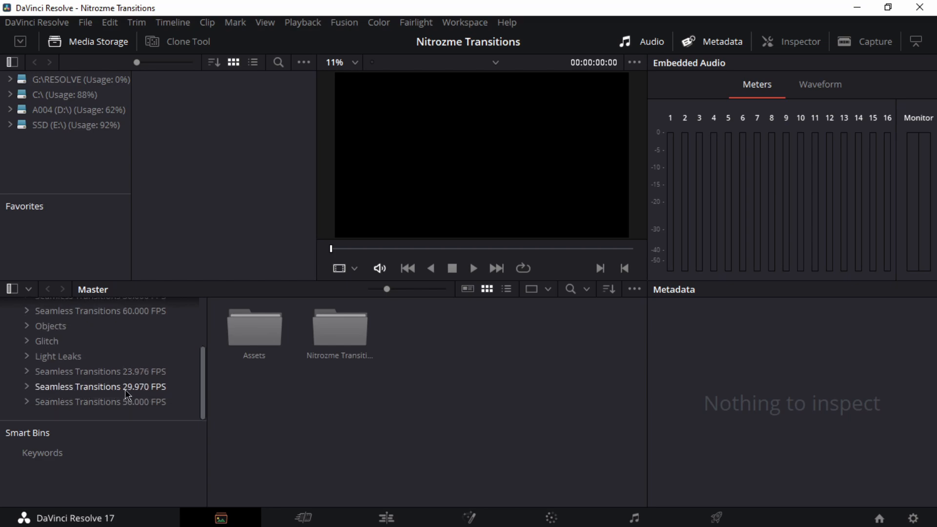
pyautogui.scroll(1, 147, 408)
pyautogui.scroll(3, 146, 401)
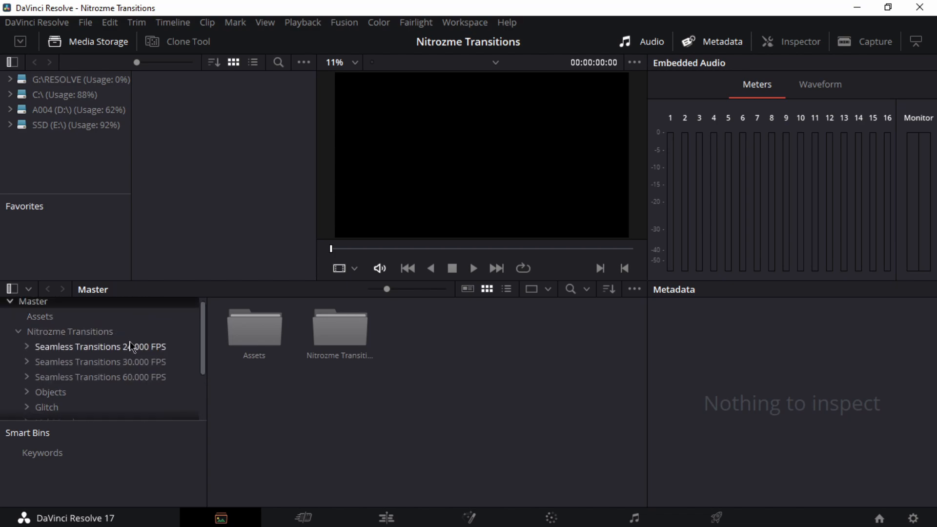
pyautogui.scroll(1, 47, 332)
# Step: Collapse the Nitrozme Transitions bin, and add and open a new bin named medias under Master
pyautogui.doubleClick(47, 332)
pyautogui.click(34, 306)
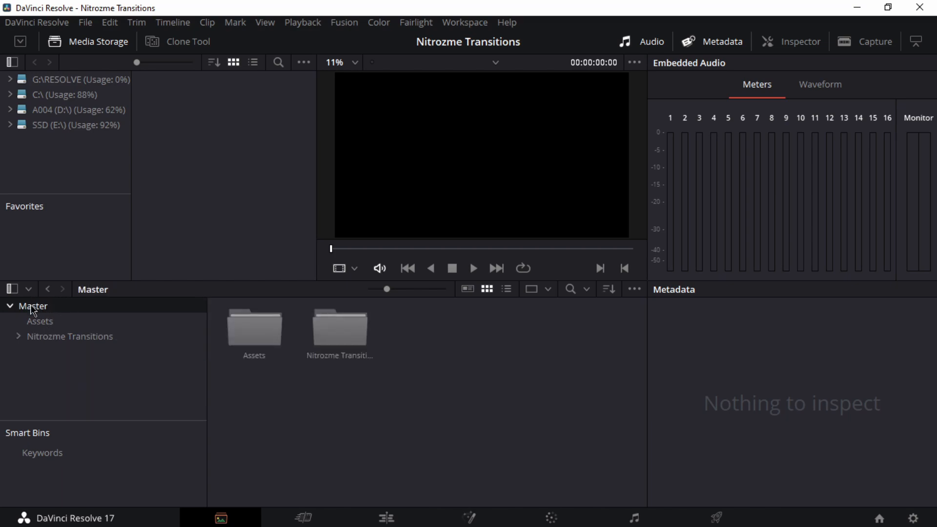
pyautogui.rightClick(32, 309)
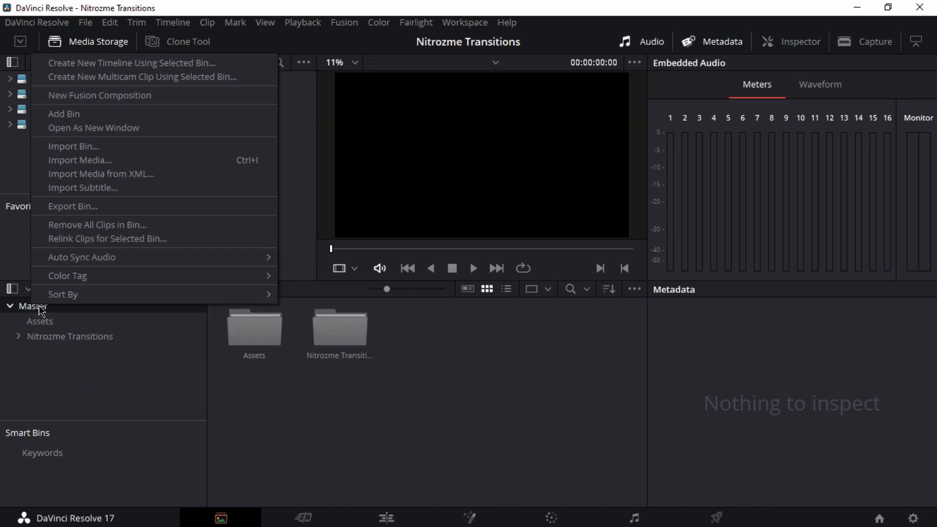
pyautogui.click(74, 121)
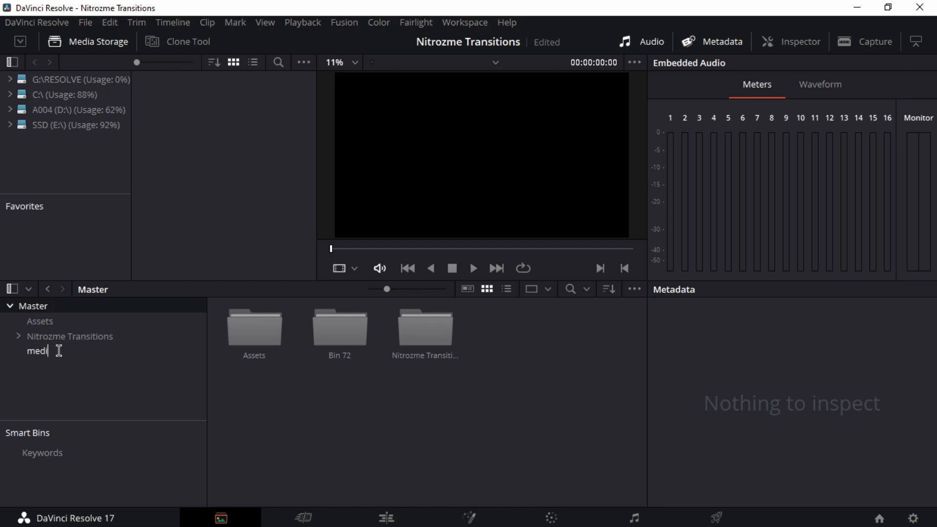
pyautogui.click(42, 351)
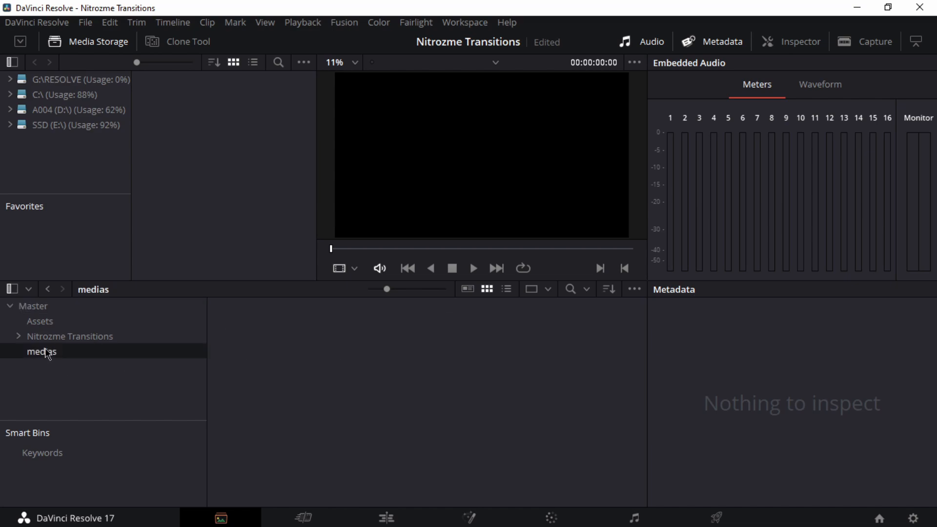
# Step: Add the clips C0020.mov to C0048.mov from the A7S3 transcode folder on drive D: to the medias bin
pyautogui.click(11, 111)
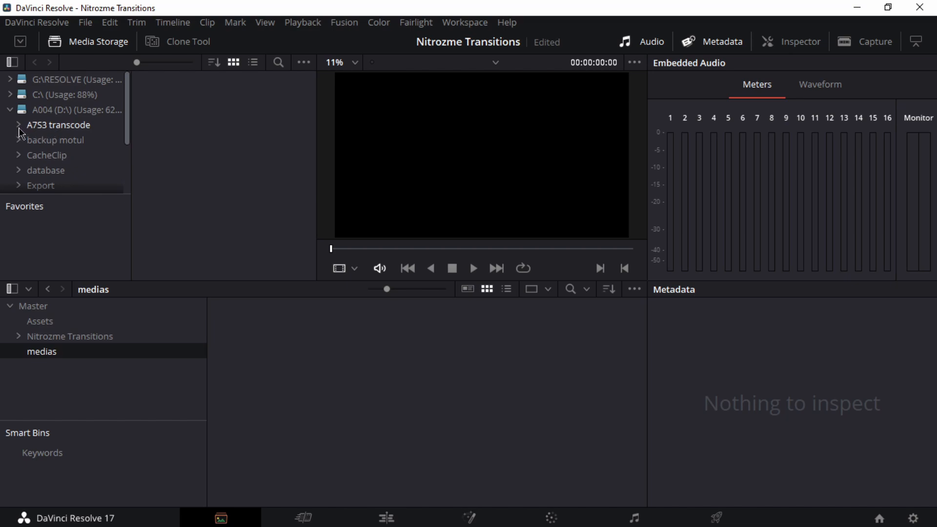
pyautogui.click(58, 125)
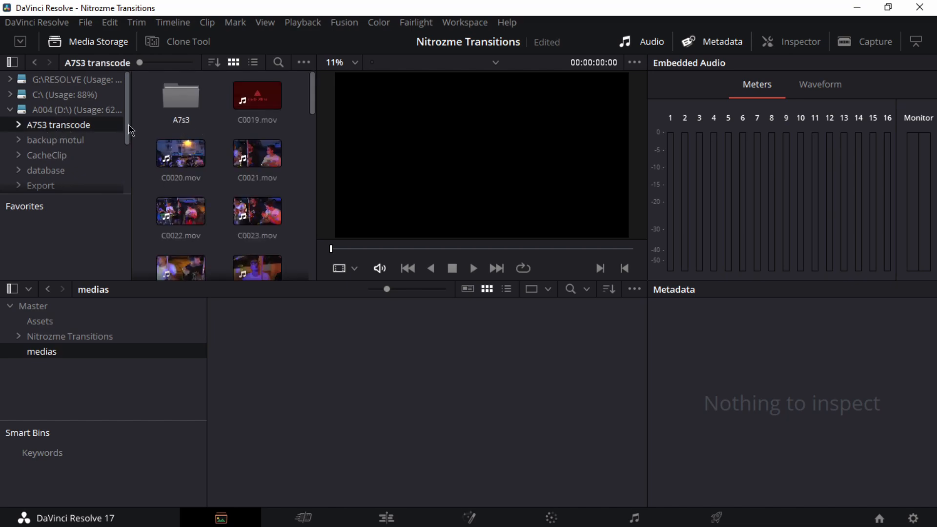
pyautogui.moveTo(146, 140); pyautogui.dragTo(290, 241)
pyautogui.moveTo(179, 226); pyautogui.dragTo(140, 370)
pyautogui.moveTo(49, 353); pyautogui.dragTo(50, 353)
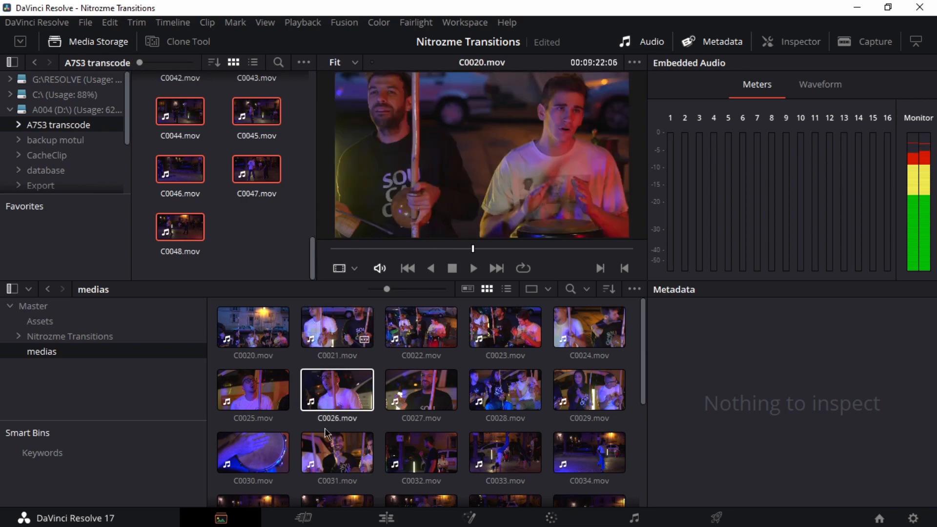
# Step: Open the Edit page and mark a range of C0039.mov about 00:00:04:04 long in the source viewer
pyautogui.click(388, 519)
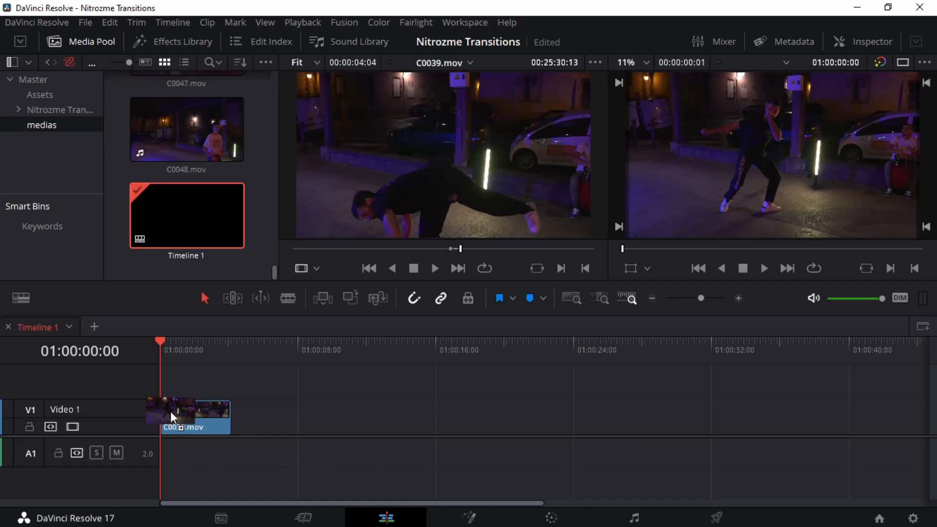
pyautogui.moveTo(171, 411); pyautogui.dragTo(240, 399)
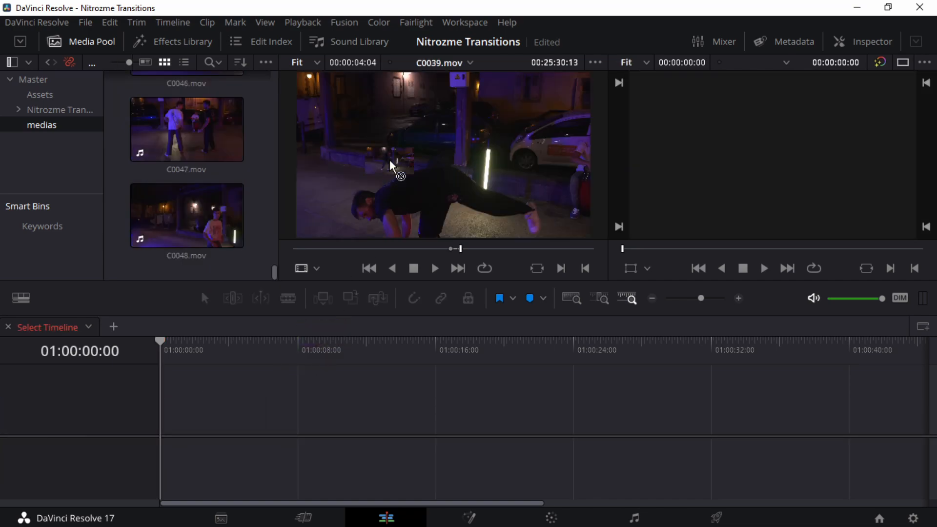
pyautogui.moveTo(390, 161); pyautogui.dragTo(396, 175)
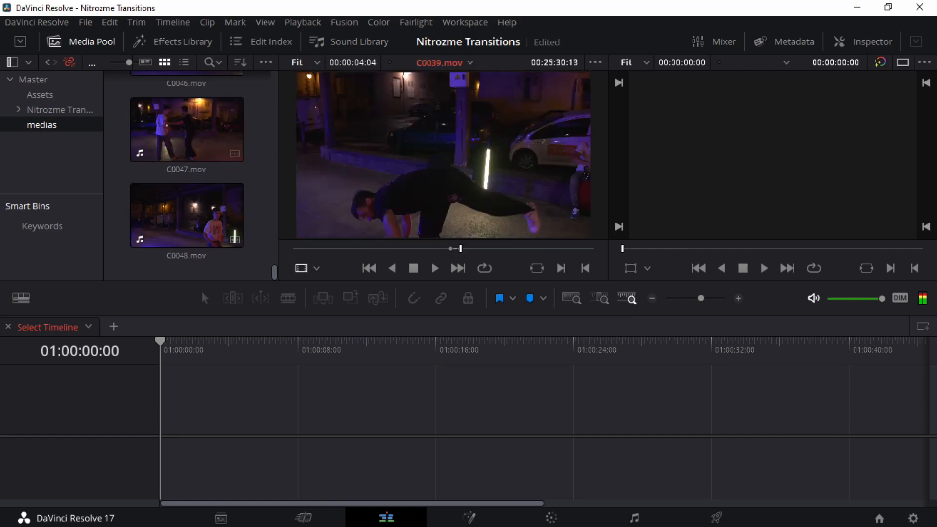
# Step: Return to the Media page, list the medias clips with details, and check their resolution and FPS
pyautogui.click(221, 518)
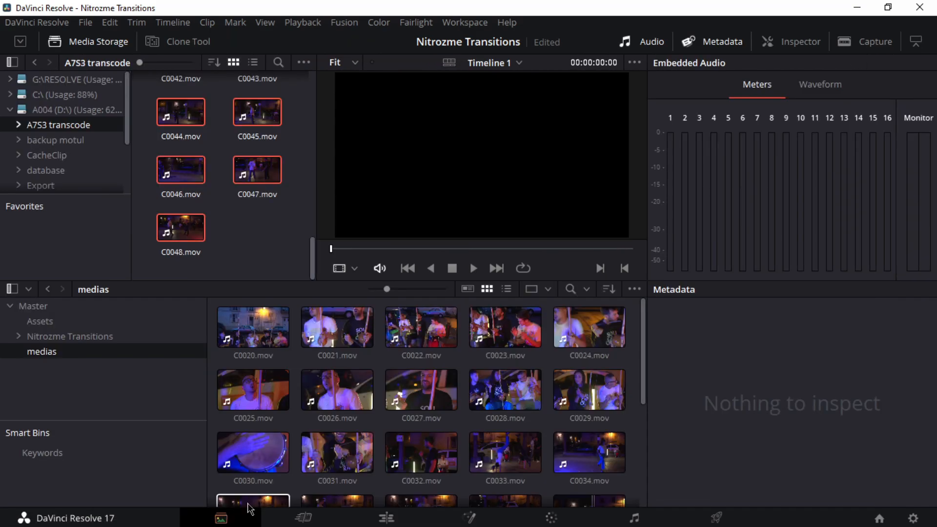
pyautogui.click(507, 289)
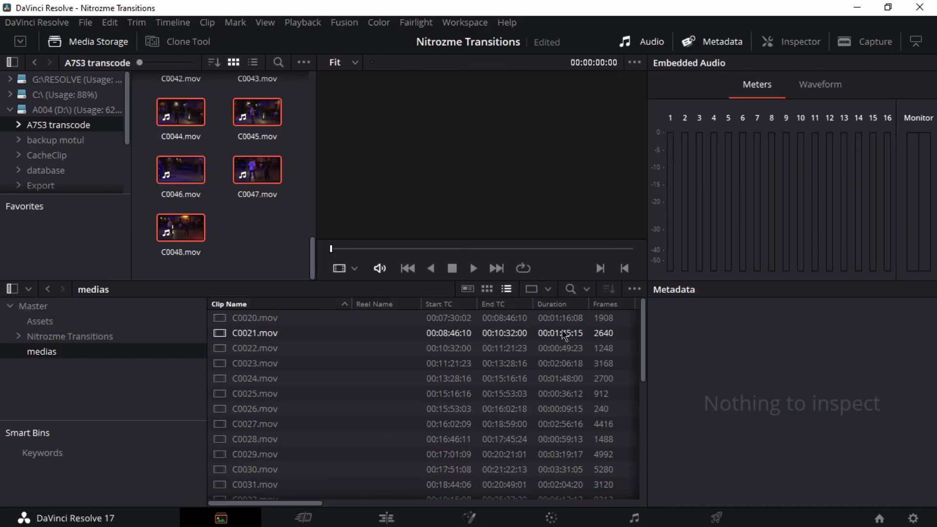
pyautogui.moveTo(302, 505); pyautogui.dragTo(372, 510)
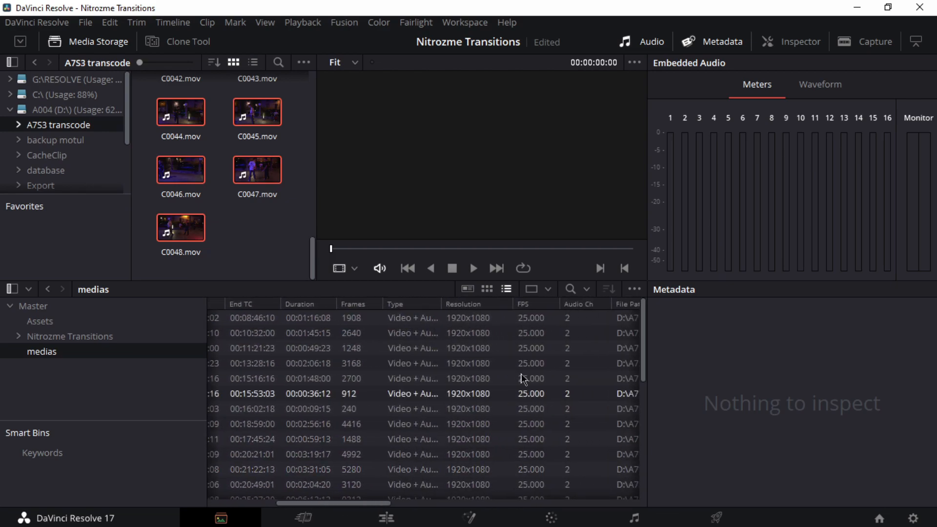
# Step: Examine the timeline resolution and available timeline frame rates in the Project Settings, and leave without saving
pyautogui.click(914, 518)
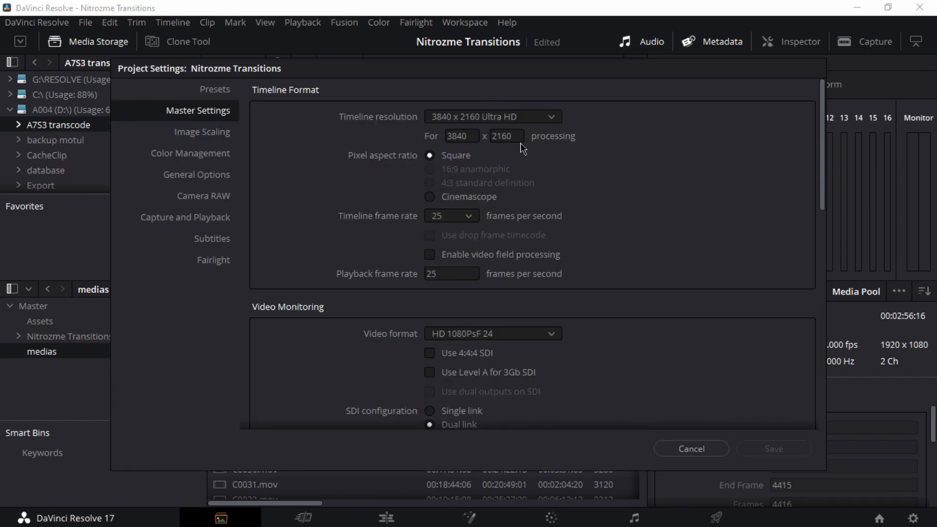
pyautogui.click(466, 222)
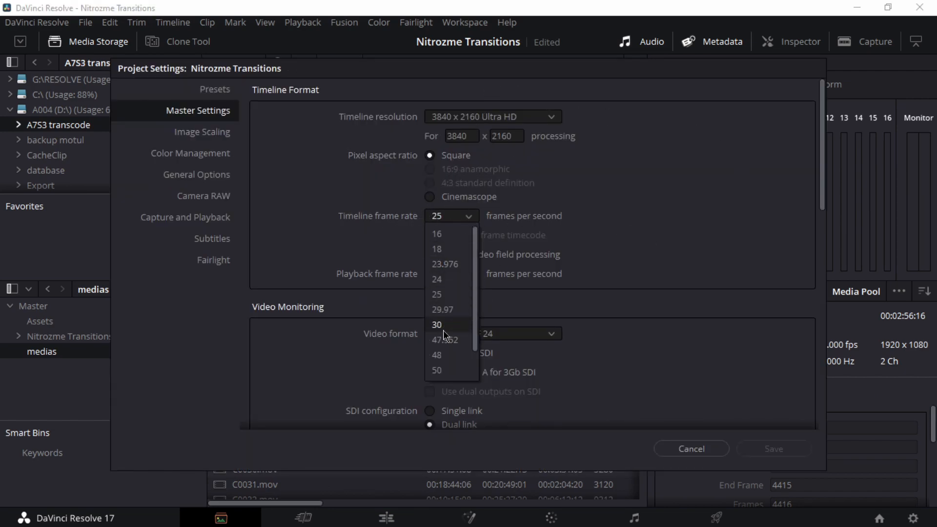
pyautogui.scroll(-2, 453, 359)
pyautogui.scroll(2, 453, 359)
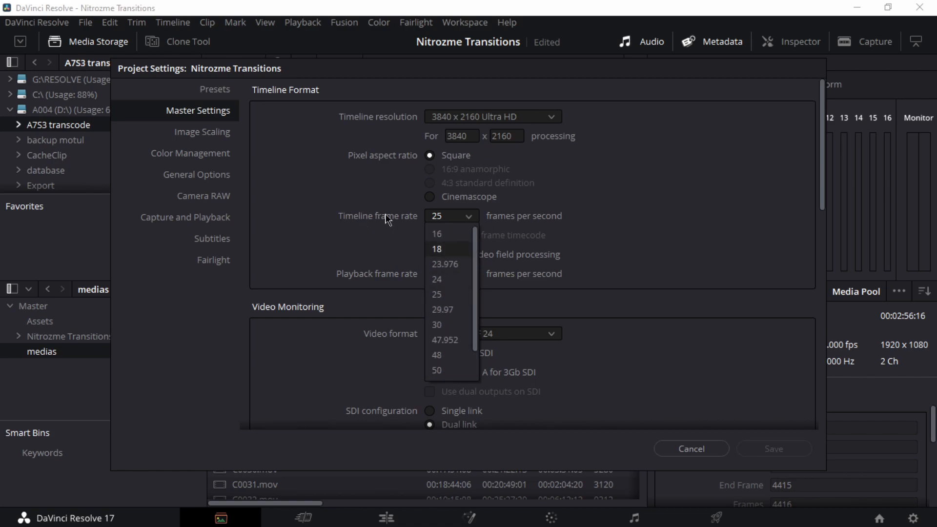
pyautogui.click(343, 255)
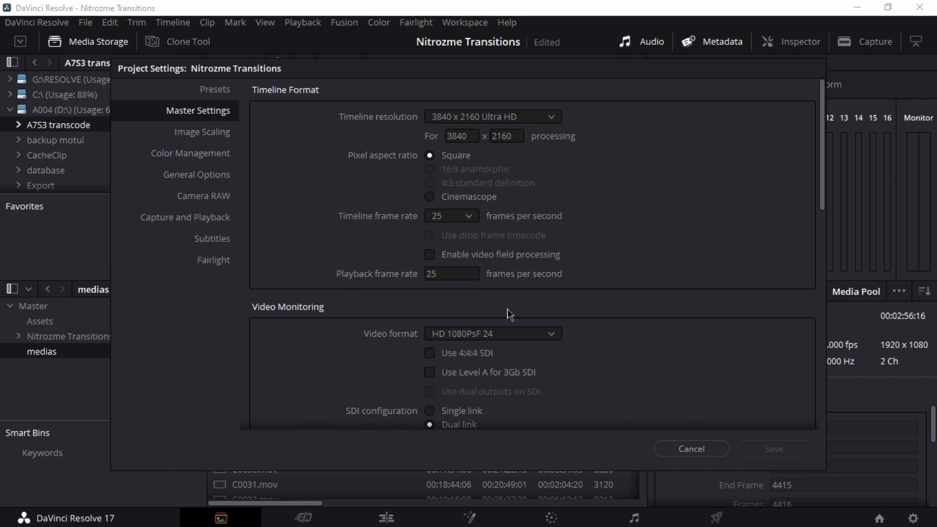
pyautogui.click(703, 449)
# Step: On the Edit page, place the marked range of C0039.mov at the start of a new timeline and play it
pyautogui.click(388, 519)
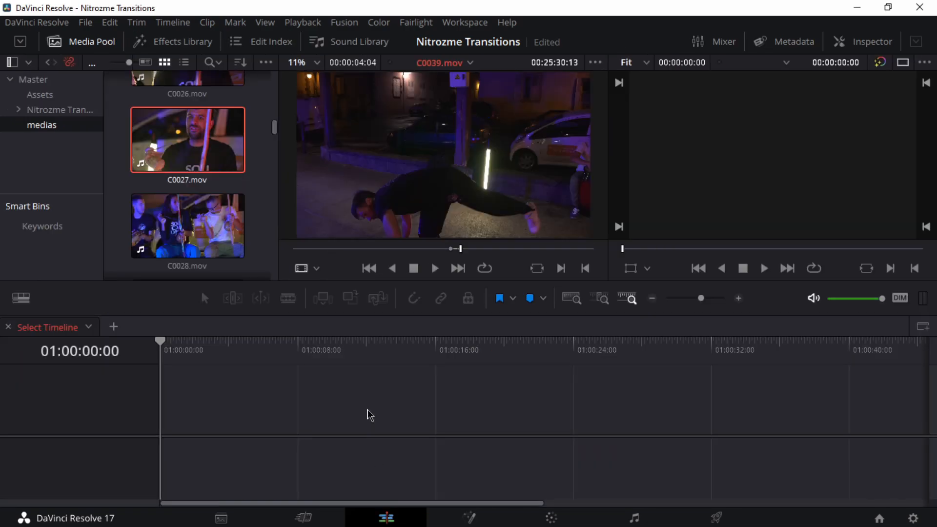
pyautogui.moveTo(426, 224); pyautogui.dragTo(164, 431)
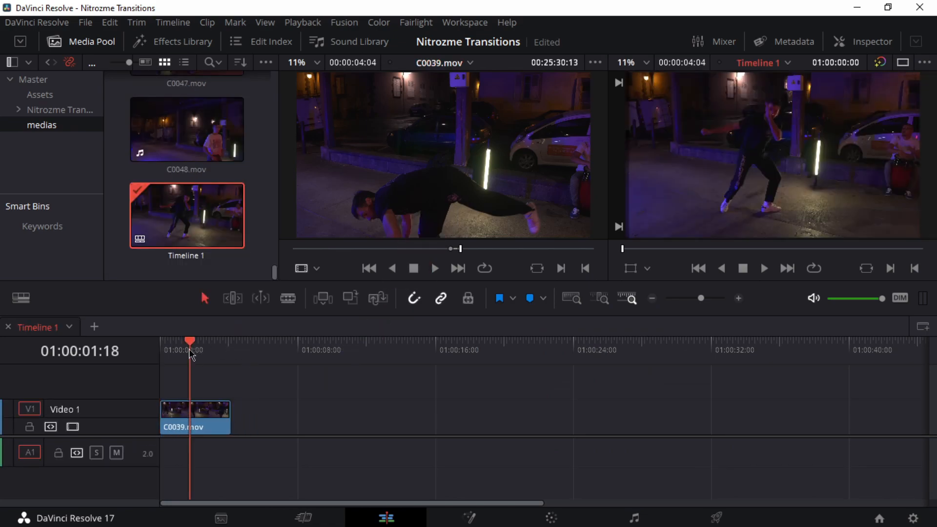
pyautogui.press('space')
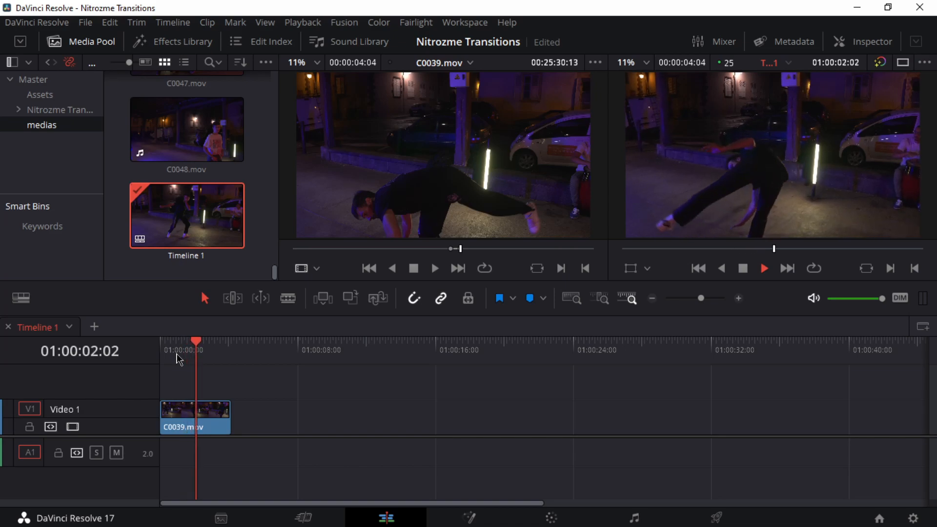
pyautogui.press('space')
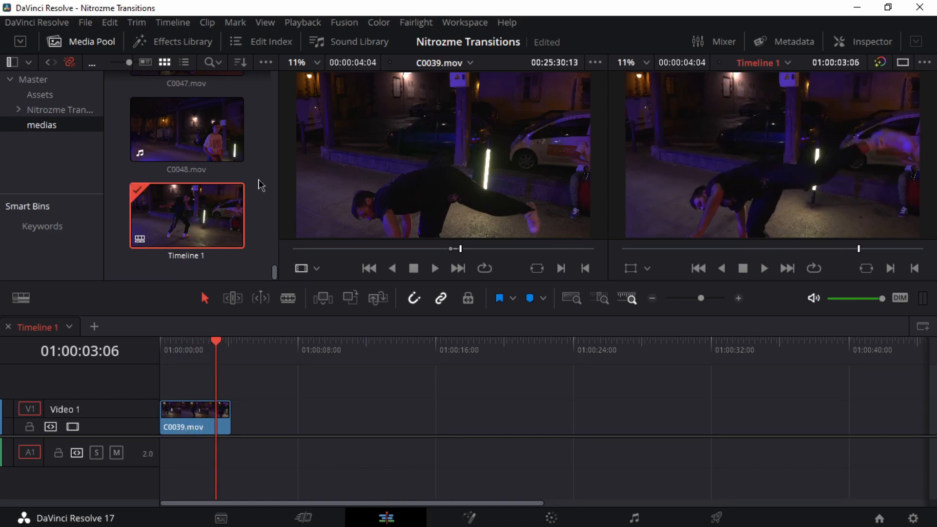
# Step: Mark a range of C0032.mov about 00:00:05:21 long, ending at 00:24:22:07, and place it directly after C0039.mov on Video 1
pyautogui.scroll(10, 256, 168)
pyautogui.scroll(5, 258, 166)
pyautogui.click(218, 149)
pyautogui.scroll(10, 217, 149)
pyautogui.click(187, 175)
pyautogui.moveTo(514, 248); pyautogui.dragTo(536, 254)
pyautogui.press('space')
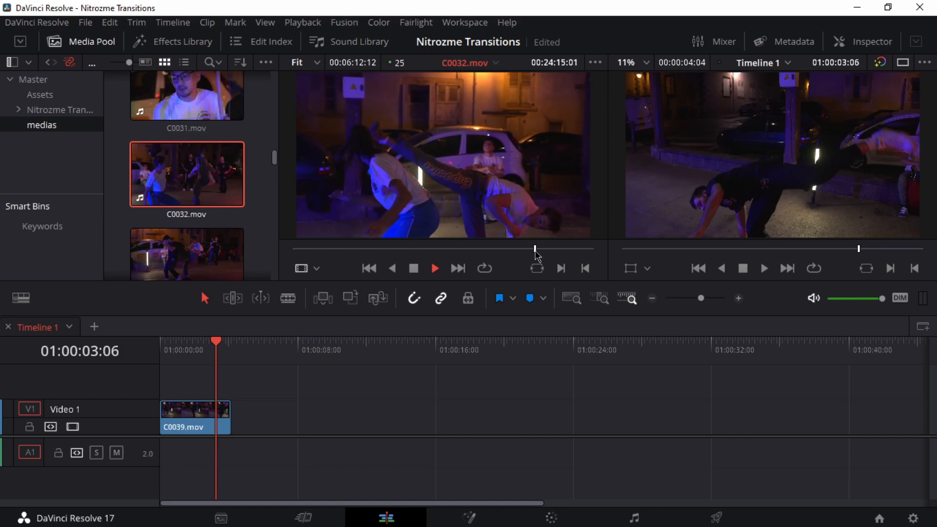
pyautogui.press('space')
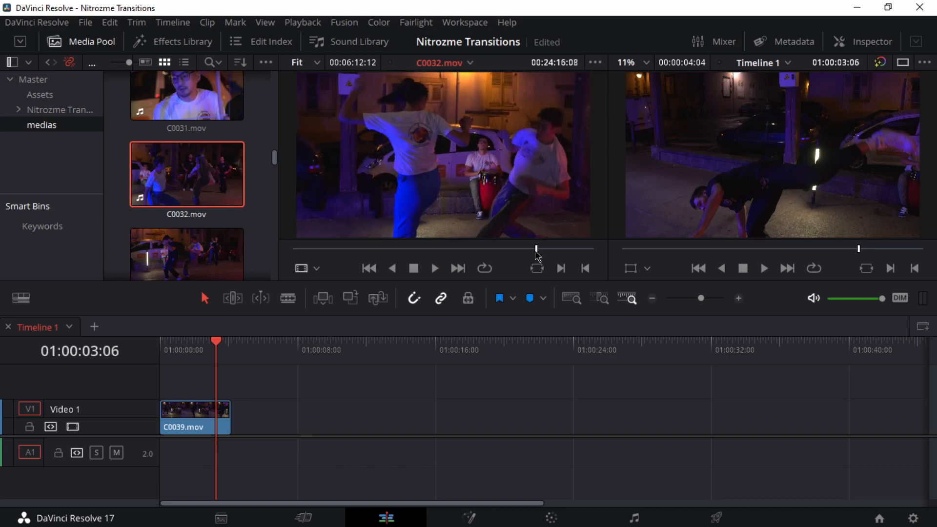
pyautogui.press('space')
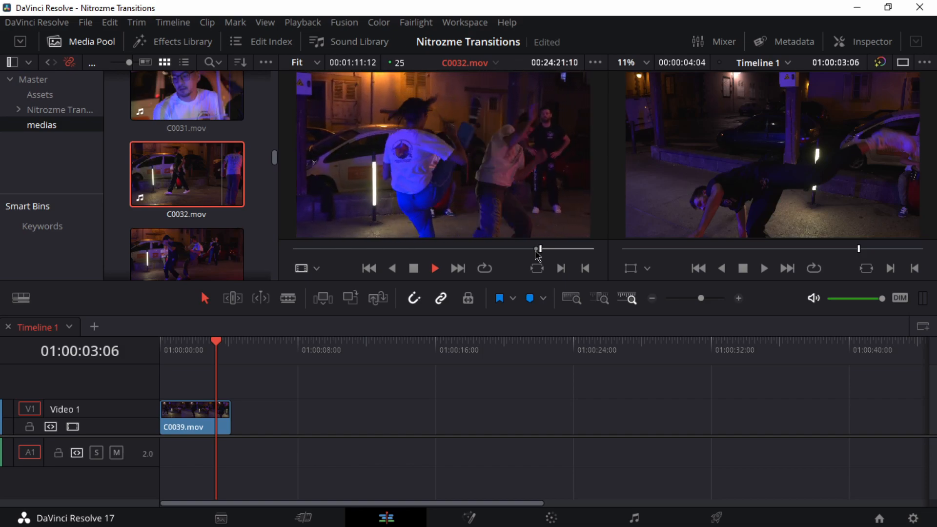
pyautogui.press('o')
pyautogui.moveTo(461, 215)
pyautogui.moveTo(428, 224); pyautogui.dragTo(240, 423)
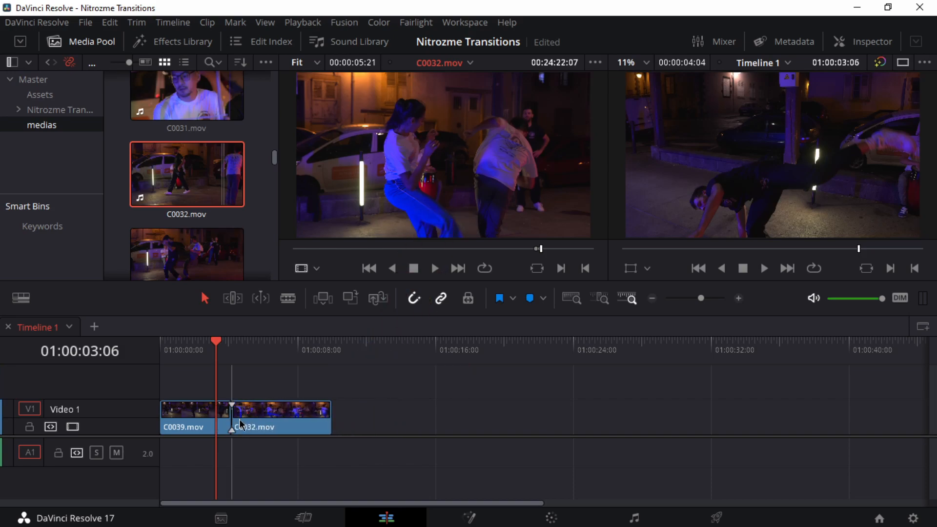
# Step: Zoom in the timeline and play across the cut between C0039.mov and C0032.mov
pyautogui.moveTo(218, 344); pyautogui.dragTo(205, 349)
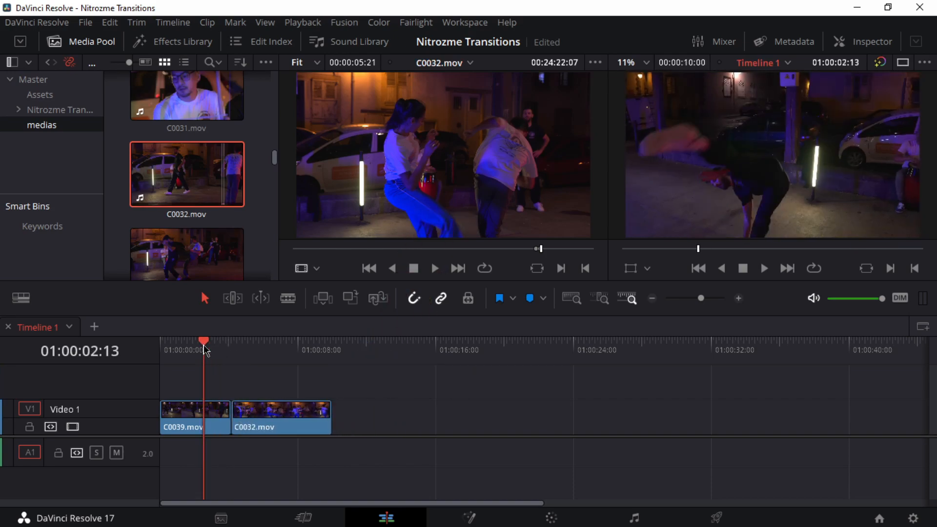
pyautogui.hotkey('ctrl', '=')
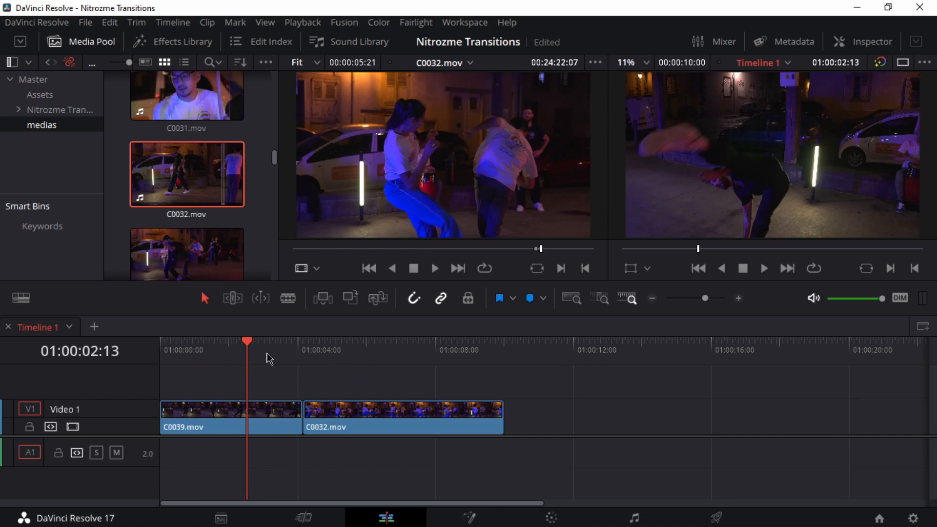
pyautogui.press('space')
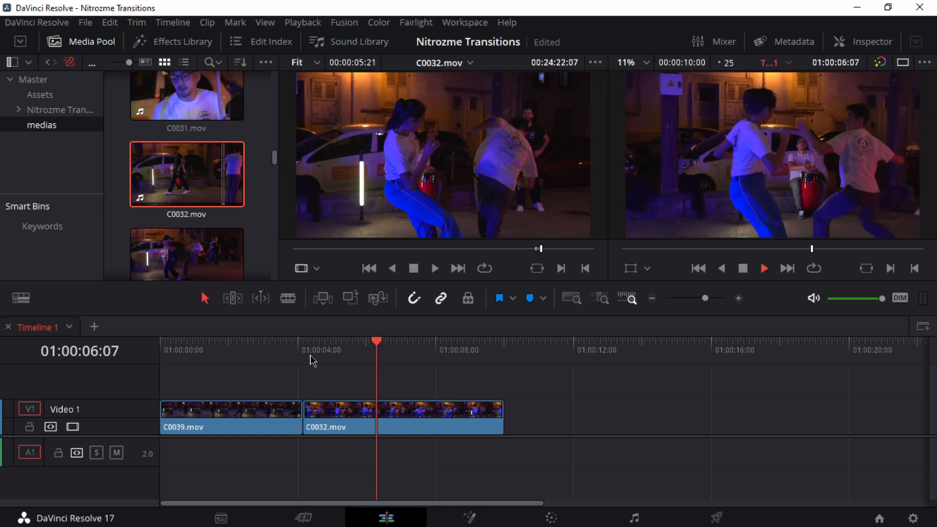
pyautogui.moveTo(296, 360); pyautogui.dragTo(264, 354)
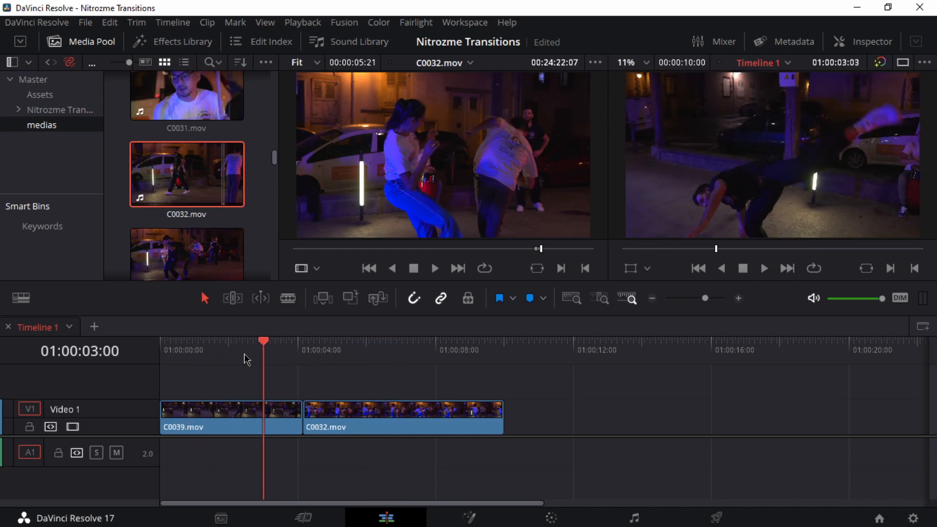
# Step: Show the Retime Controls on C0039.mov and add a speed point at 01:00:02:12, where the dancer's kick begins
pyautogui.click(164, 355)
pyautogui.press('space')
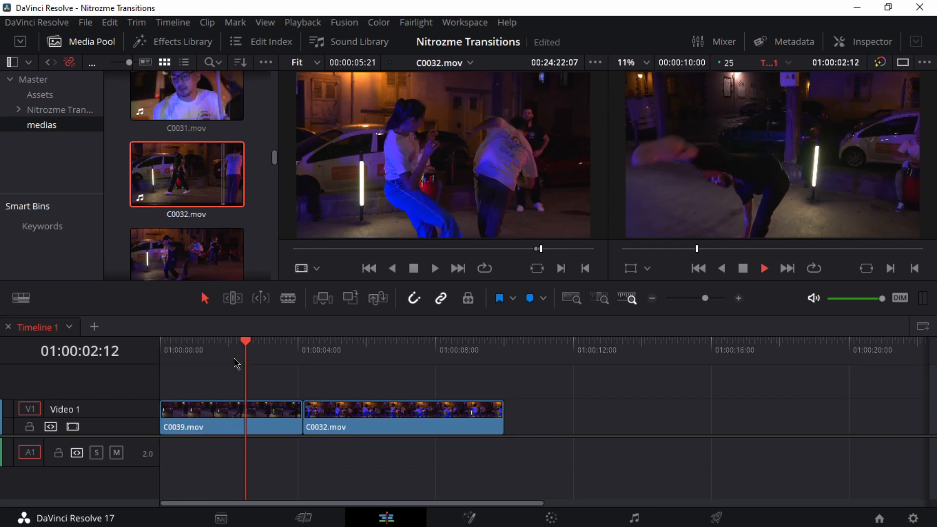
pyautogui.press('space')
pyautogui.moveTo(253, 347); pyautogui.dragTo(249, 354)
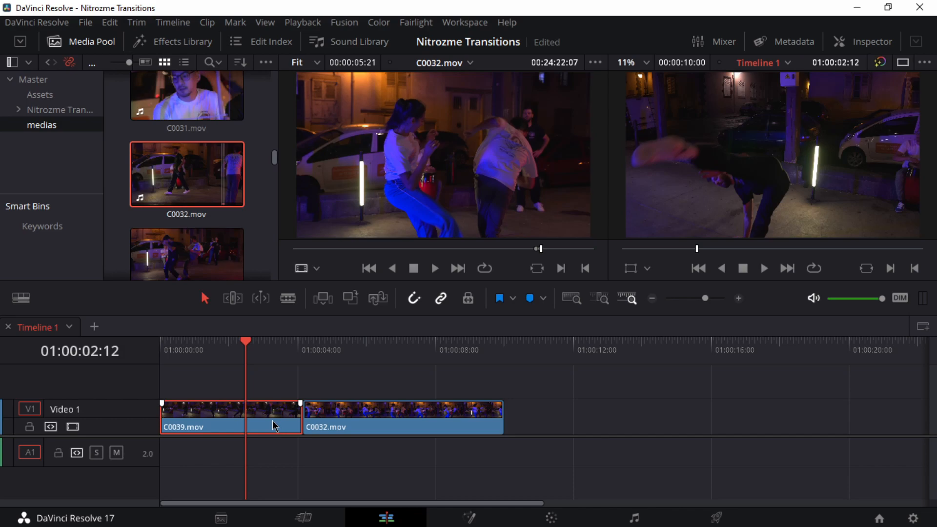
pyautogui.hotkey('ctrl', 'r')
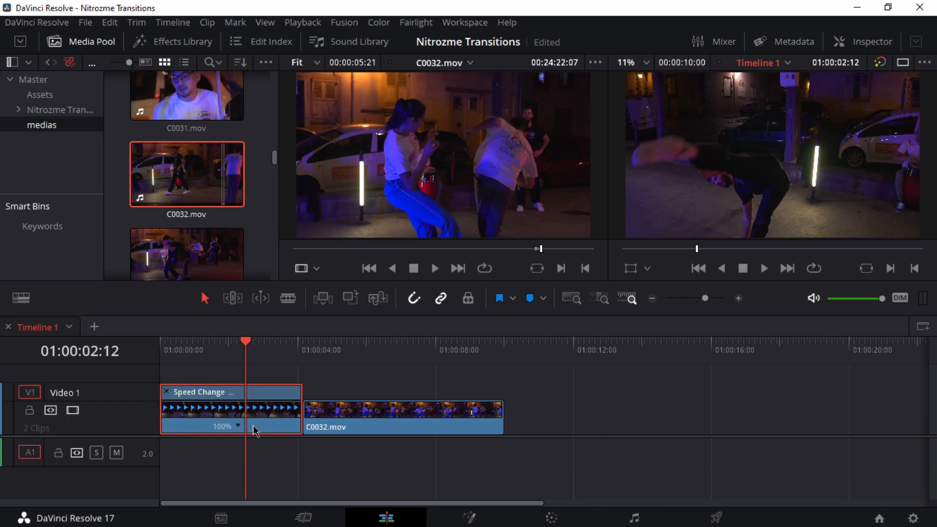
pyautogui.hotkey('ctrl', '=')
pyautogui.click(317, 429)
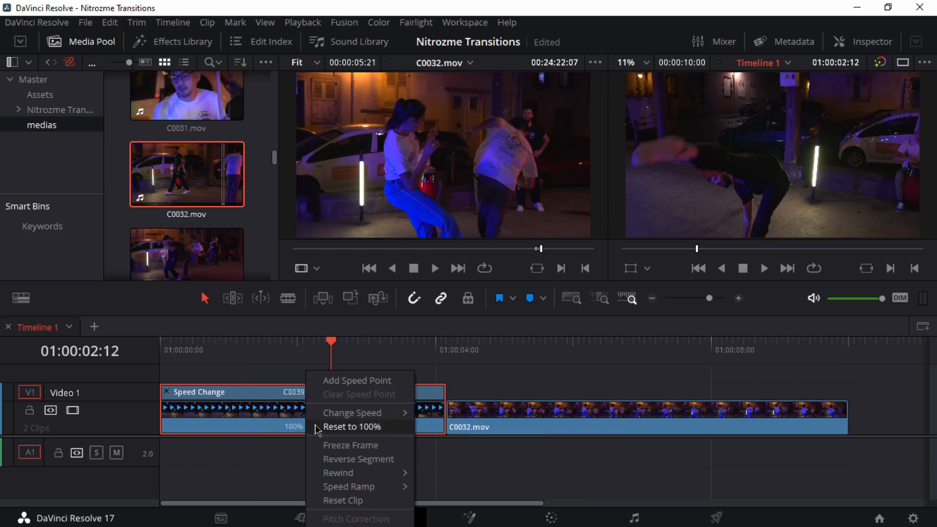
pyautogui.click(348, 382)
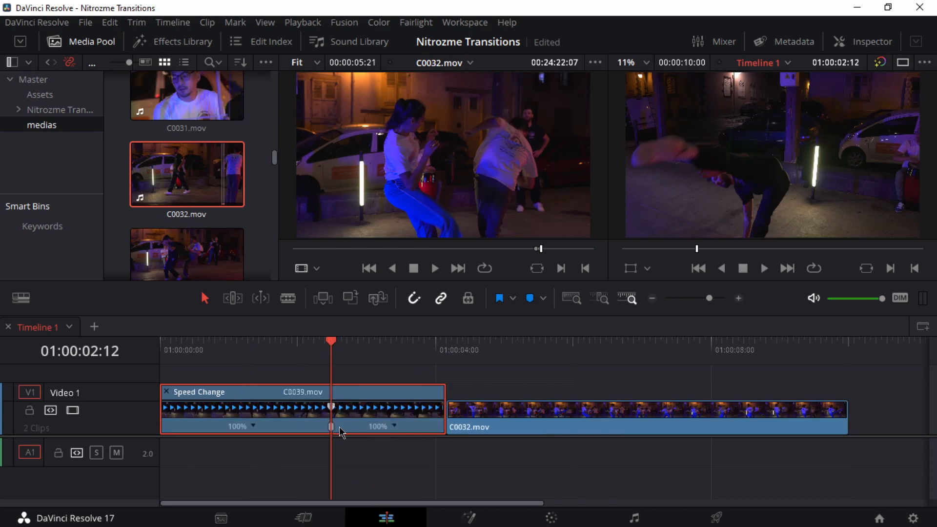
# Step: Review C0039.mov from its start up to just before the speed point
pyautogui.press('Home')
pyautogui.press('space')
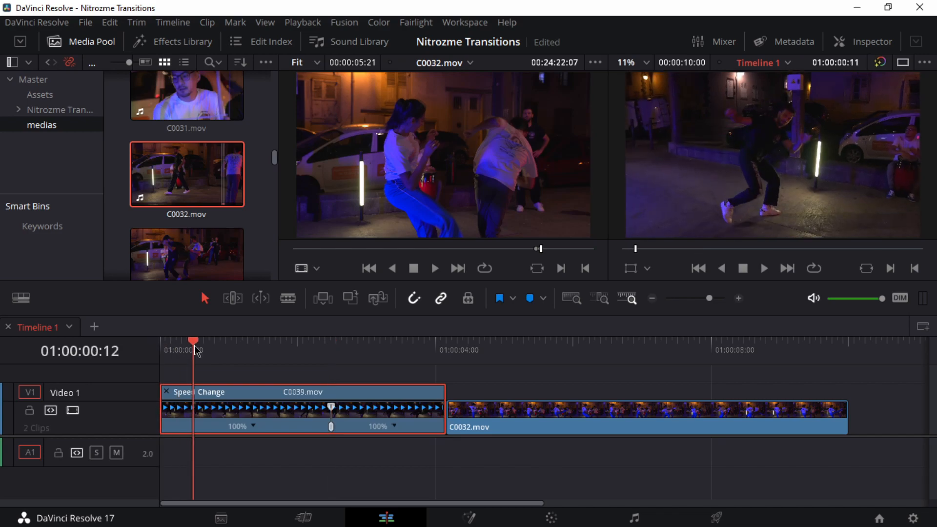
pyautogui.moveTo(298, 366); pyautogui.dragTo(322, 385)
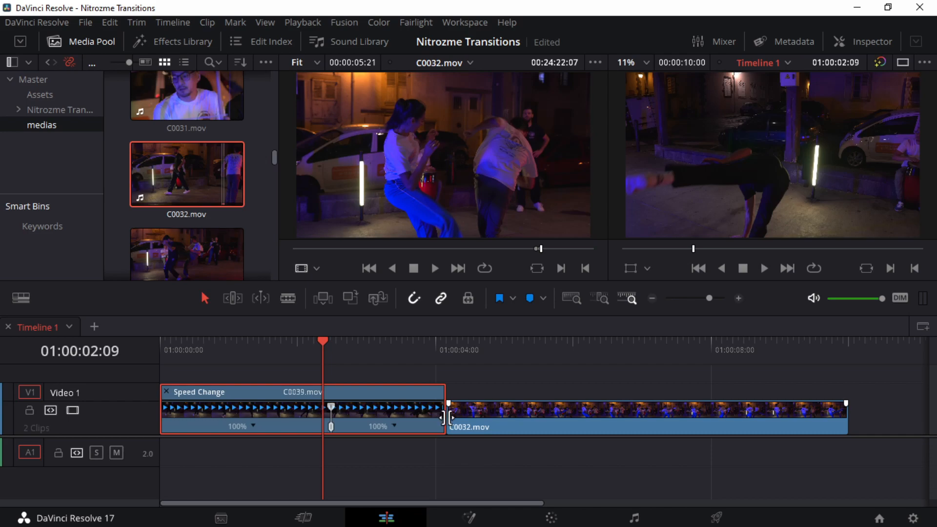
# Step: Raise the speed of C0039.mov after the speed point to 410% and play back the speed change
pyautogui.moveTo(445, 391); pyautogui.dragTo(358, 387)
pyautogui.hotkey('ctrl', '=')
pyautogui.moveTo(516, 347); pyautogui.dragTo(441, 348)
pyautogui.press('space')
pyautogui.press('space')
pyautogui.click(444, 350)
pyautogui.press('space')
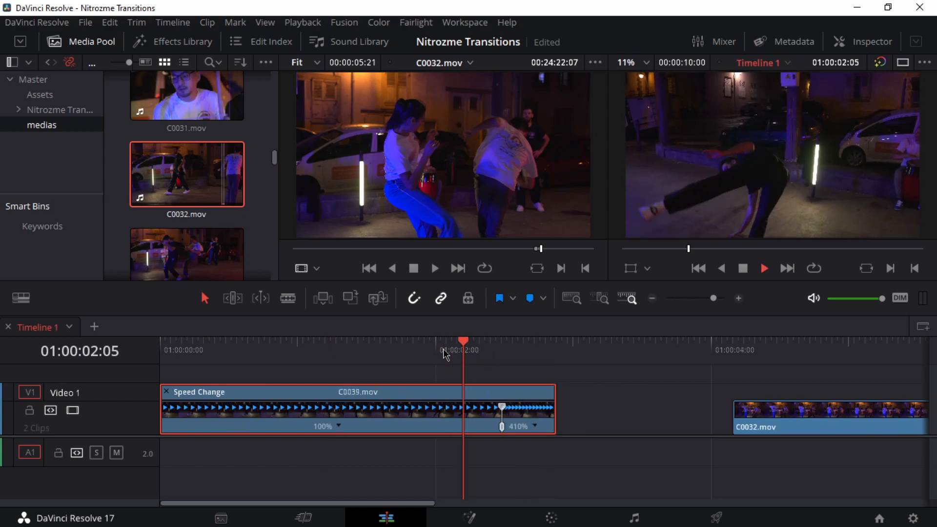
pyautogui.press('space')
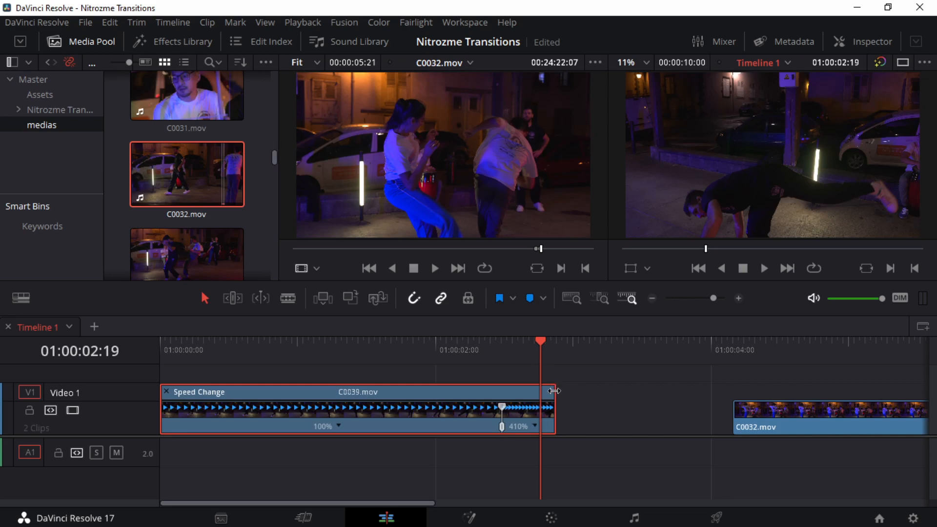
# Step: Raise the speed after the speed point to 548%, extend the end of C0039.mov to just past three seconds, and replay it
pyautogui.moveTo(554, 391); pyautogui.dragTo(539, 391)
pyautogui.moveTo(540, 422); pyautogui.dragTo(581, 394)
pyautogui.click(469, 349)
pyautogui.press('space')
pyautogui.click(468, 349)
pyautogui.press('space')
pyautogui.click(470, 349)
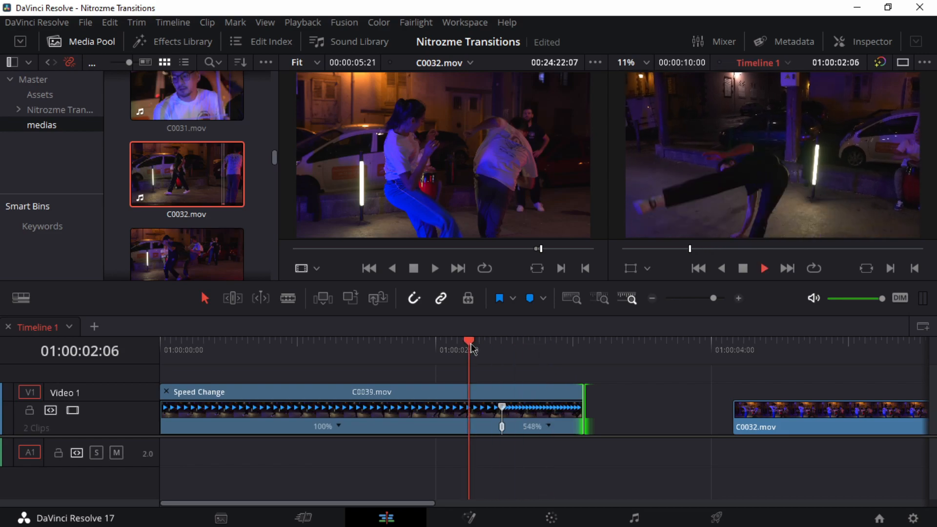
pyautogui.press('space')
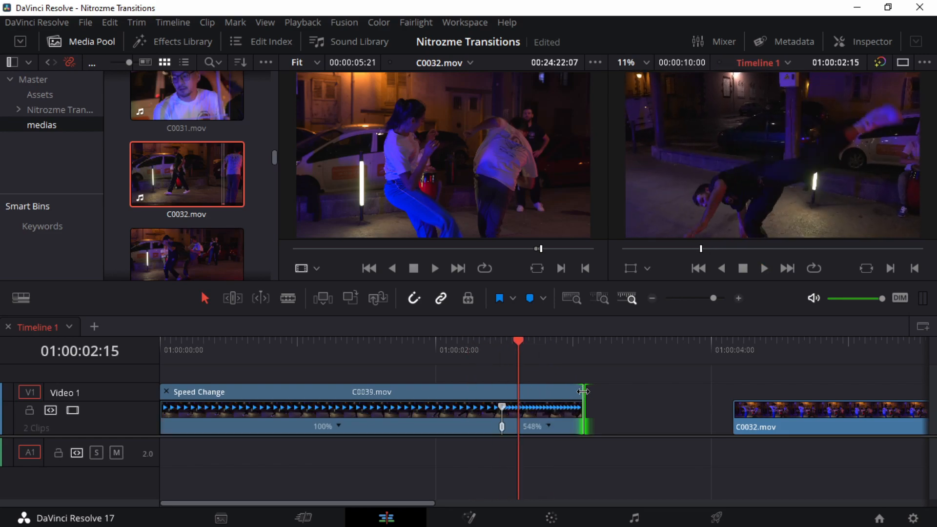
# Step: Extend the end of C0039.mov to about 01:00:03:04 with 410% speed after its speed point, and replay the speed change
pyautogui.moveTo(583, 391); pyautogui.dragTo(601, 392)
pyautogui.click(473, 349)
pyautogui.press('space')
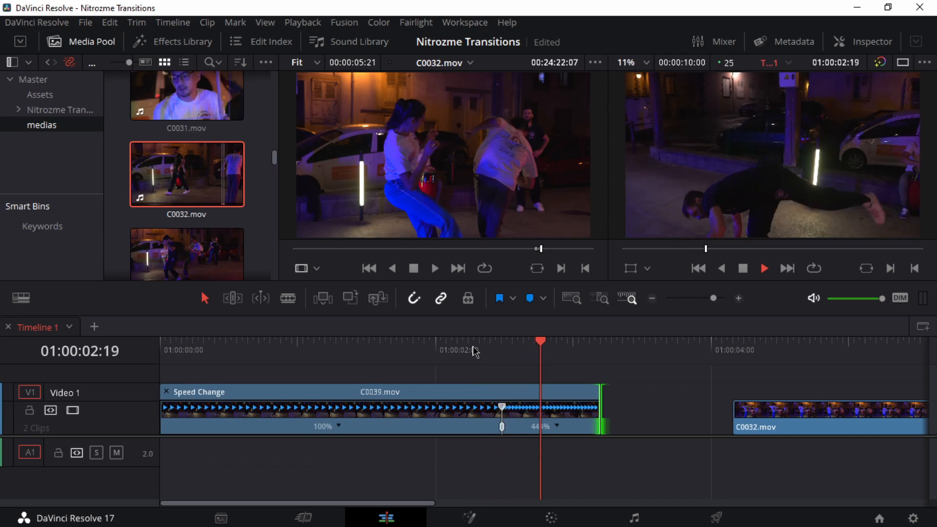
pyautogui.click(495, 350)
pyautogui.click(496, 351)
pyautogui.click(496, 352)
pyautogui.click(443, 350)
pyautogui.press('space')
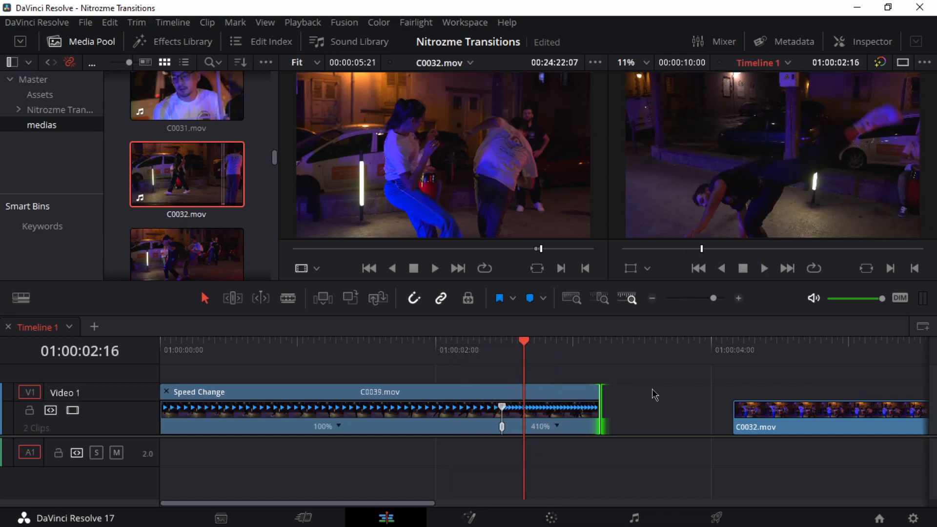
# Step: Trim the start of C0032.mov to just before the kick near 01:00:07:16 and move the clip closer to C0039.mov
pyautogui.hscroll(5, 565, 397)
pyautogui.click(397, 351)
pyautogui.press('space')
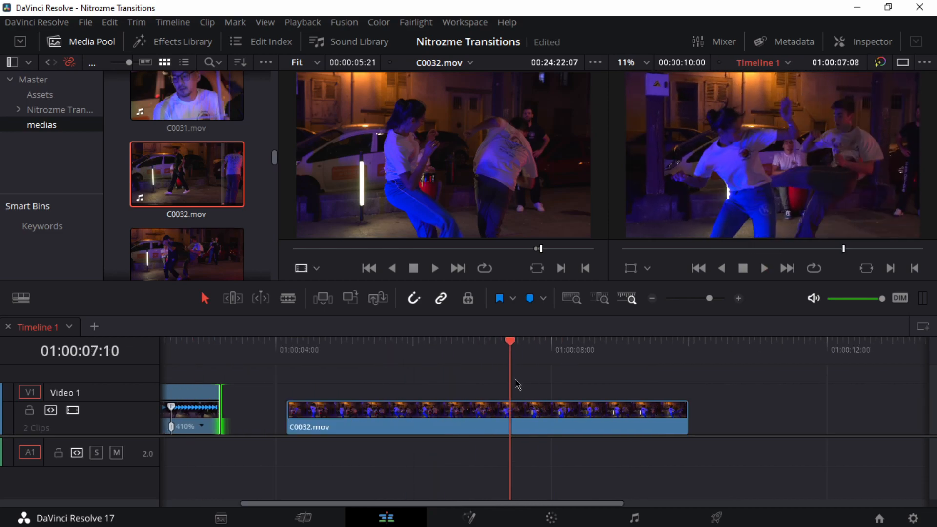
pyautogui.moveTo(517, 383)
pyautogui.mouseDown()
pyautogui.moveTo(640, 390)
pyautogui.moveTo(529, 394)
pyautogui.mouseUp()
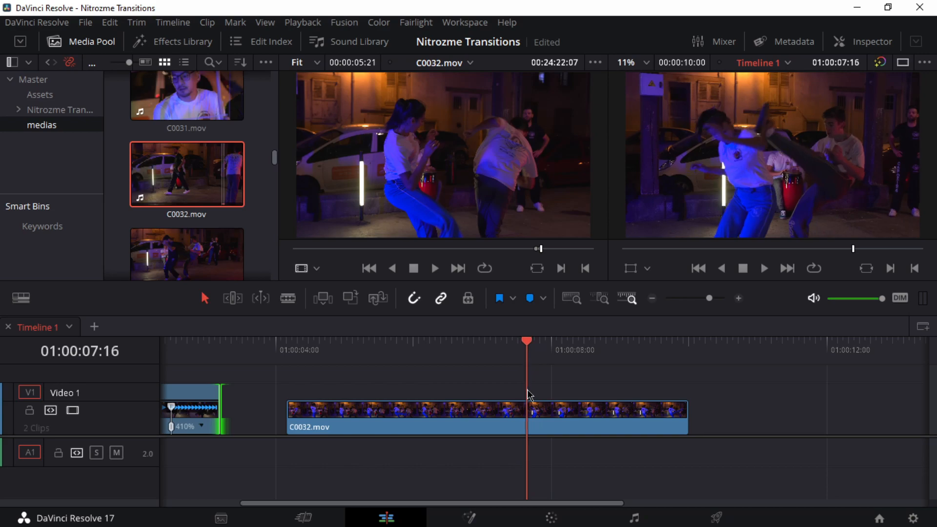
pyautogui.click(298, 427)
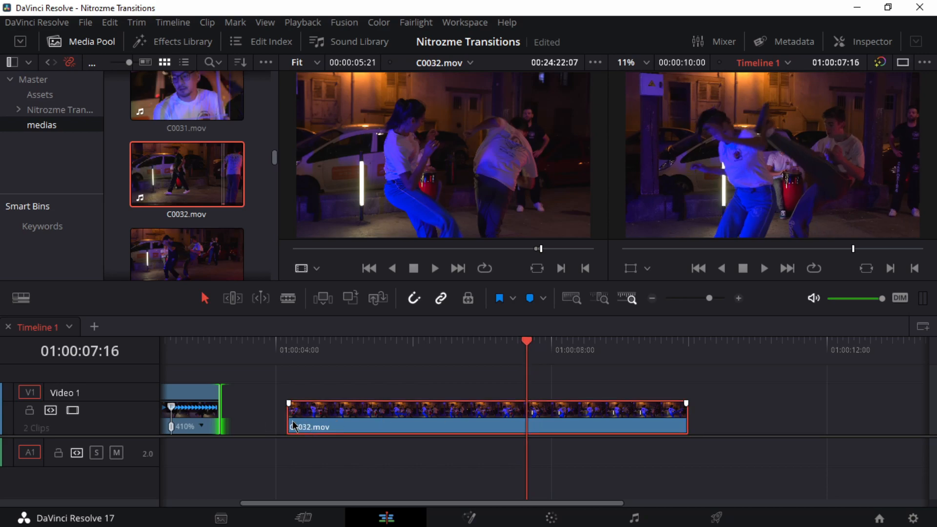
pyautogui.moveTo(293, 421); pyautogui.dragTo(512, 427)
pyautogui.moveTo(575, 429); pyautogui.dragTo(307, 432)
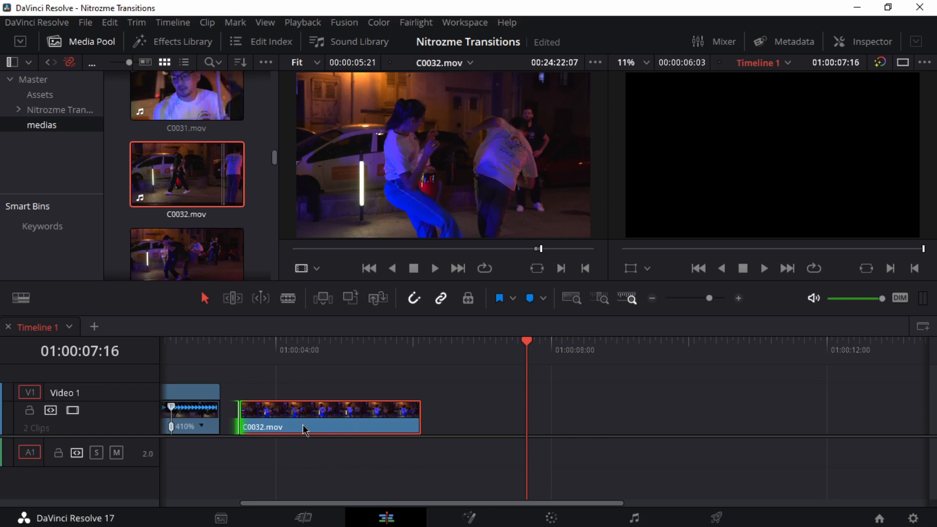
# Step: Speed C0032.mov up to 426% with its Retime Controls and place it against the end of C0039.mov
pyautogui.hotkey('ctrl', 'r')
pyautogui.hscroll(-5, 468, 421)
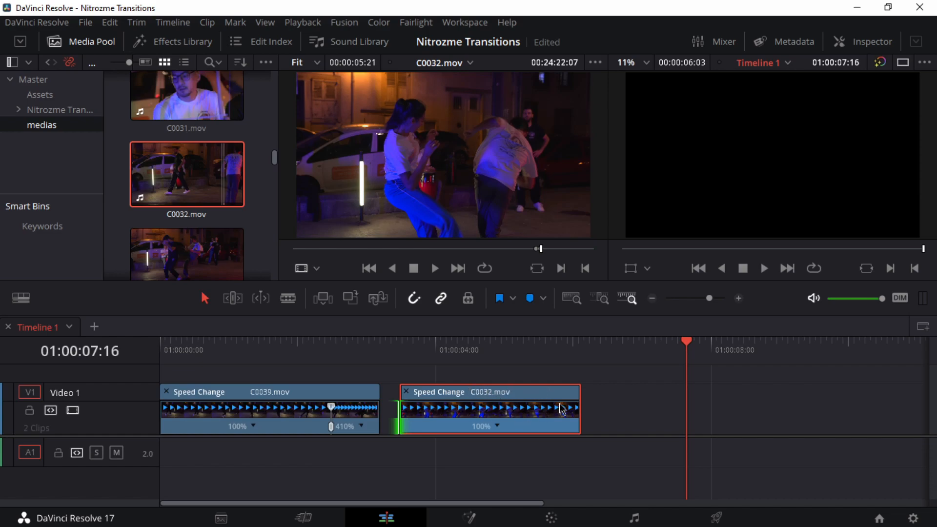
pyautogui.moveTo(578, 391); pyautogui.dragTo(489, 392)
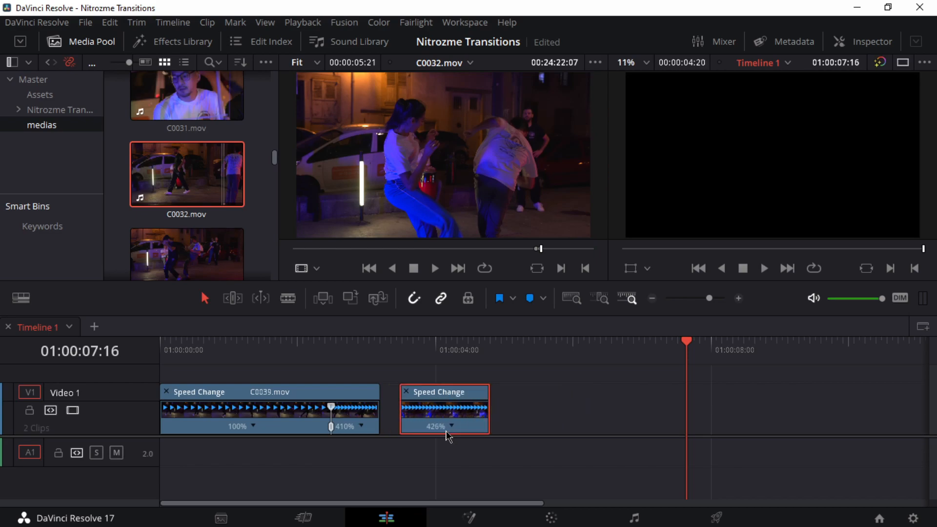
pyautogui.moveTo(446, 429); pyautogui.dragTo(427, 429)
# Step: Review the kick in C0039.mov and shift its speed point earlier, to just before 01:00:02:10
pyautogui.click(346, 348)
pyautogui.moveTo(336, 347); pyautogui.dragTo(327, 364)
pyautogui.press('space')
pyautogui.click(318, 347)
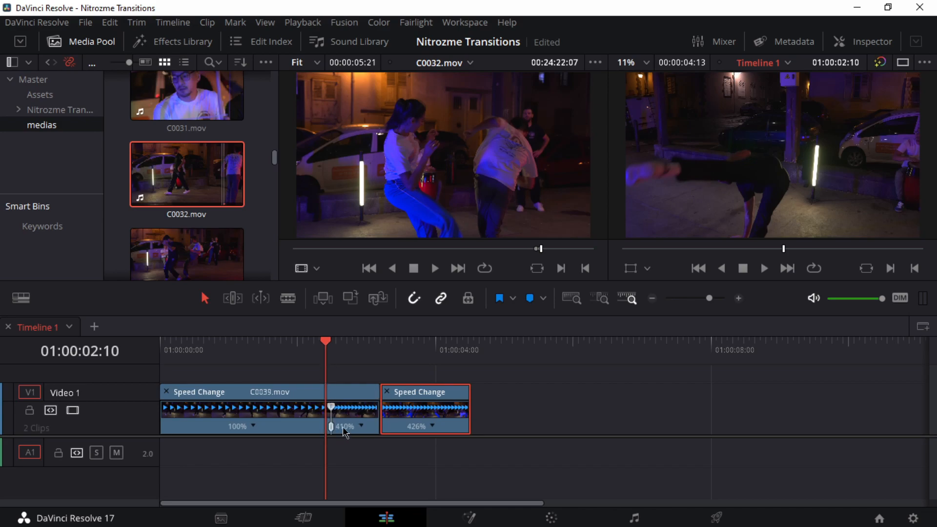
pyautogui.moveTo(332, 427); pyautogui.dragTo(324, 431)
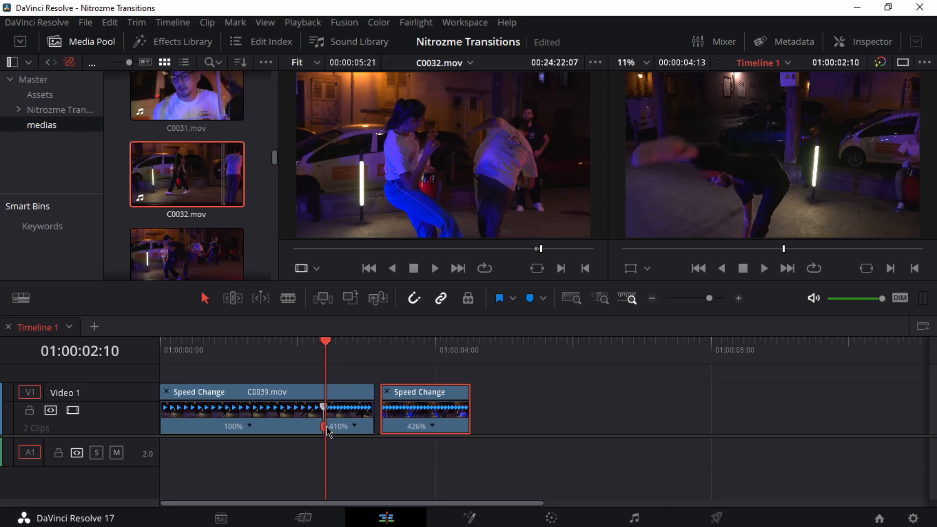
# Step: Move C0032.mov earlier over the end of C0039.mov so the cut falls at 01:00:02:14, and play back the cut
pyautogui.moveTo(334, 352)
pyautogui.mouseDown()
pyautogui.moveTo(312, 353)
pyautogui.moveTo(338, 353)
pyautogui.mouseUp()
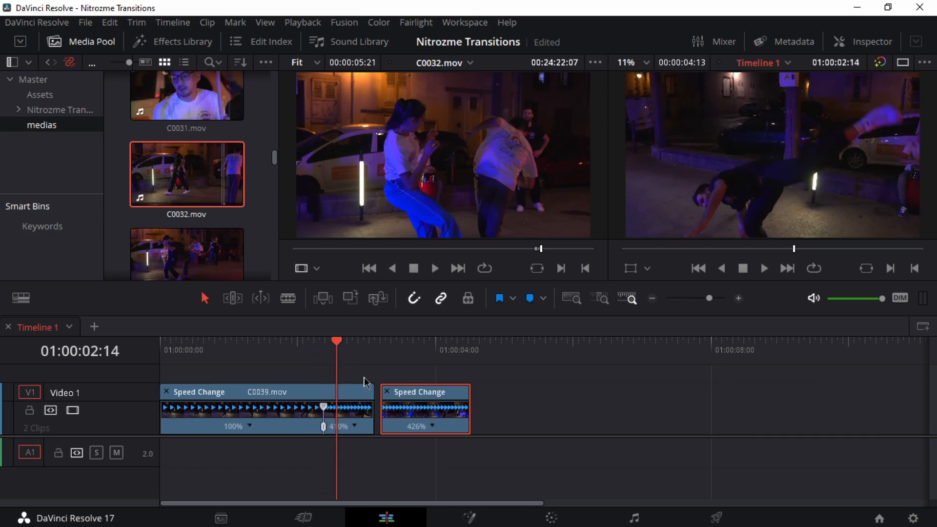
pyautogui.moveTo(420, 395); pyautogui.dragTo(379, 394)
pyautogui.click(311, 349)
pyautogui.press('space')
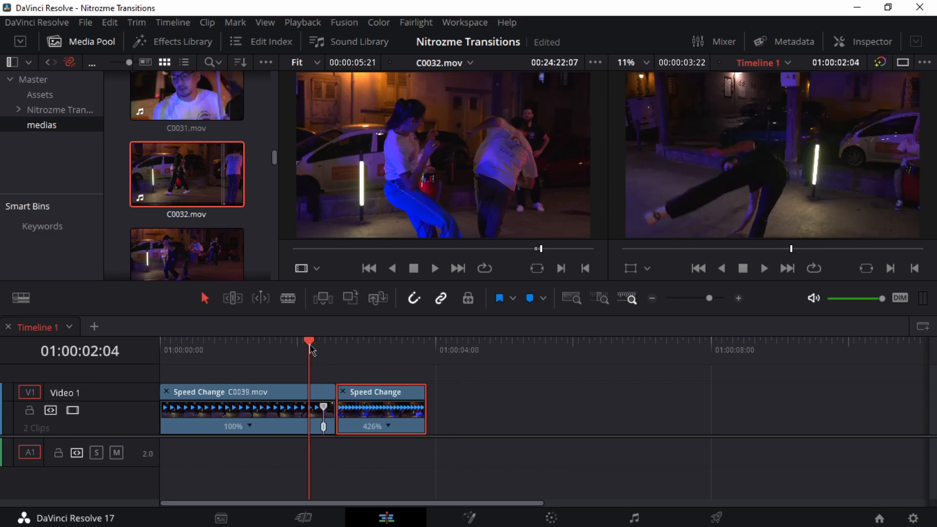
pyautogui.press('space')
# Step: Trim the start of C0032.mov to 01:00:02:22, close the gap to C0039.mov, and replay the cut
pyautogui.moveTo(338, 350); pyautogui.dragTo(361, 362)
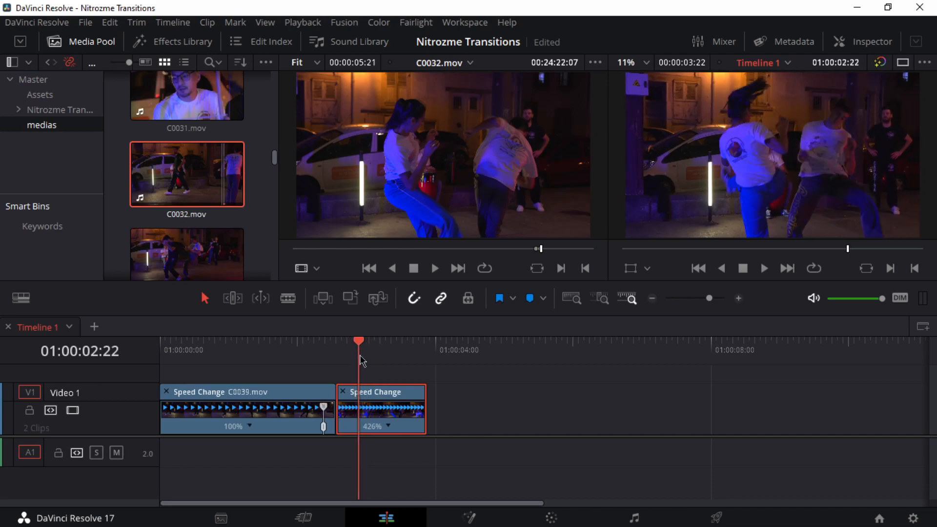
pyautogui.moveTo(344, 420); pyautogui.dragTo(363, 363)
pyautogui.click(305, 348)
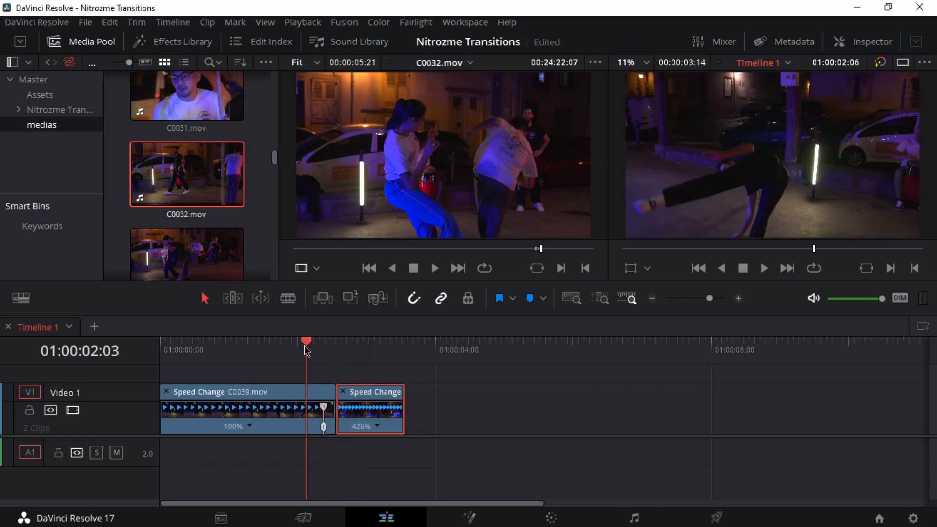
pyautogui.press('space')
pyautogui.click(298, 349)
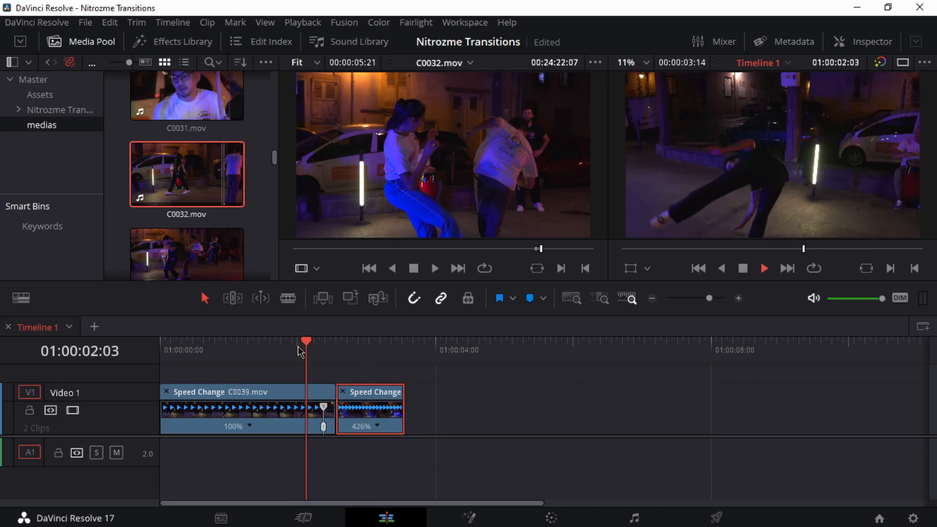
pyautogui.press('space')
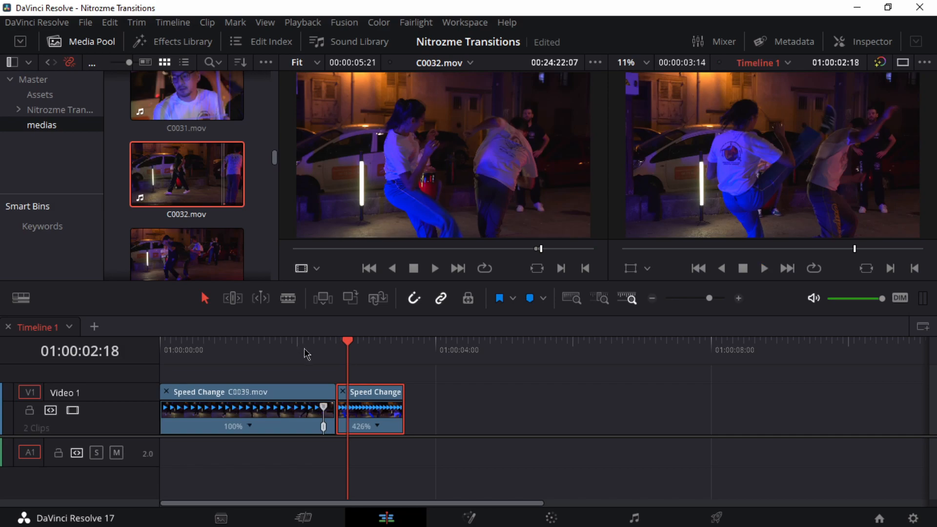
# Step: Add a speed point to C0032.mov at 01:00:02:19 and set the speed after it to 100%
pyautogui.scroll(2, 311, 356)
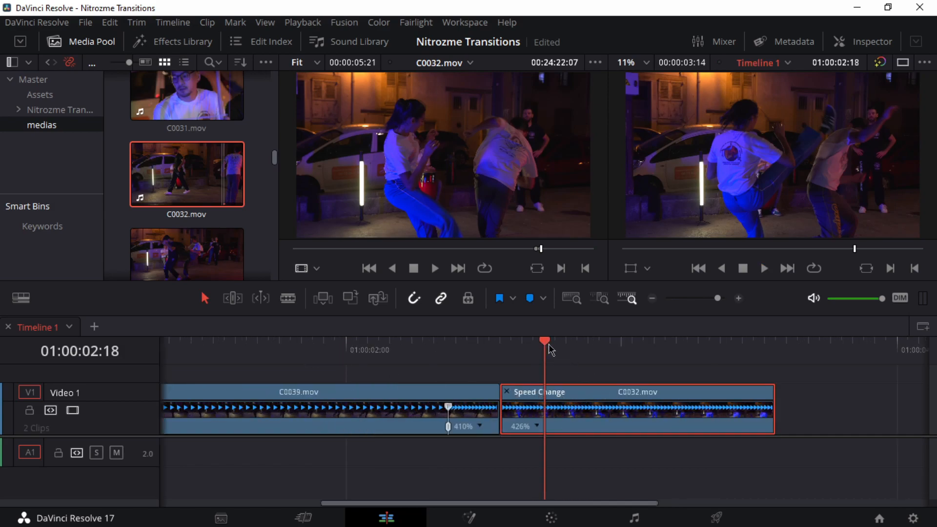
pyautogui.moveTo(549, 346); pyautogui.dragTo(555, 345)
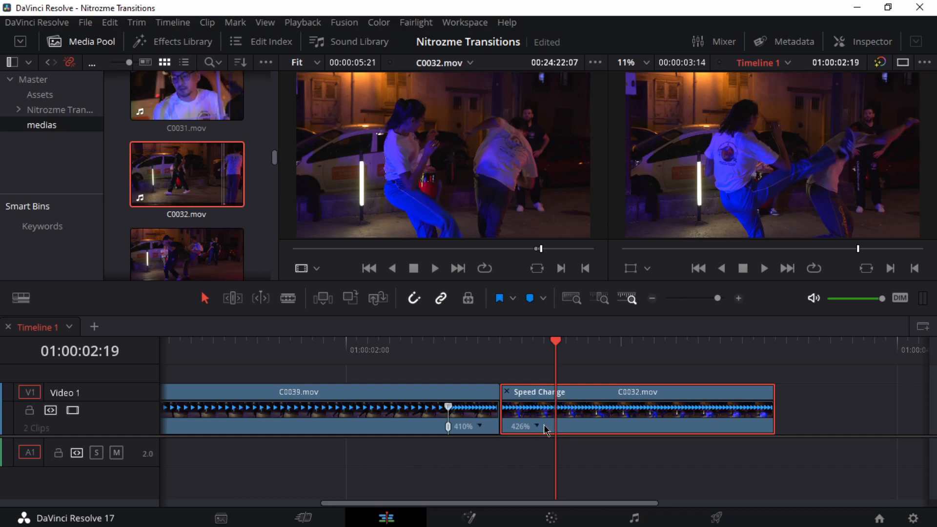
pyautogui.click(538, 426)
pyautogui.click(571, 382)
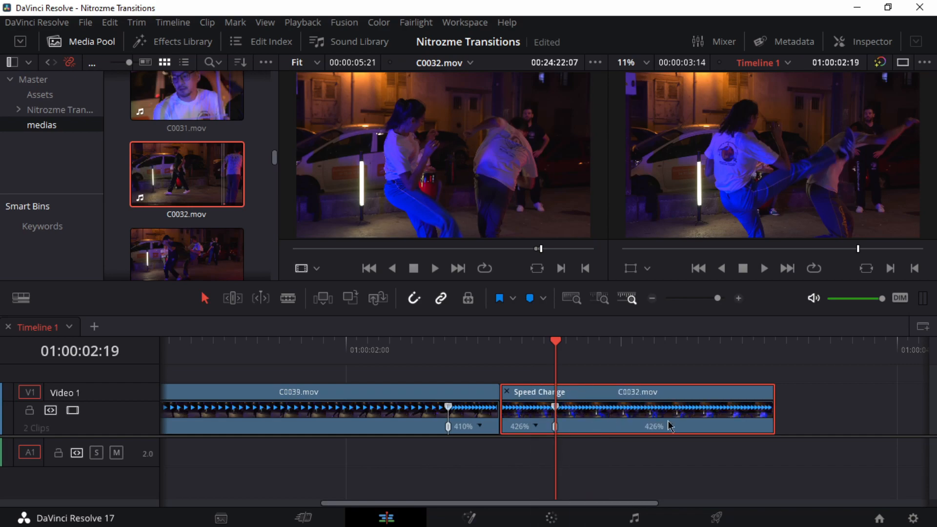
pyautogui.click(671, 427)
pyautogui.click(696, 428)
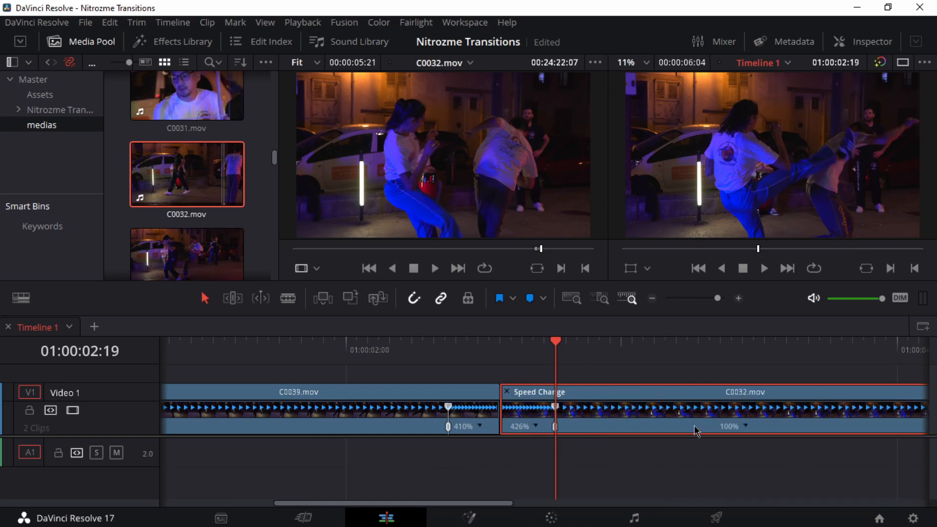
# Step: Play back both speed-ramped clips from the timeline start and scrub back and forth around the cut
pyautogui.scroll(-2, 697, 431)
pyautogui.moveTo(337, 355); pyautogui.dragTo(161, 355)
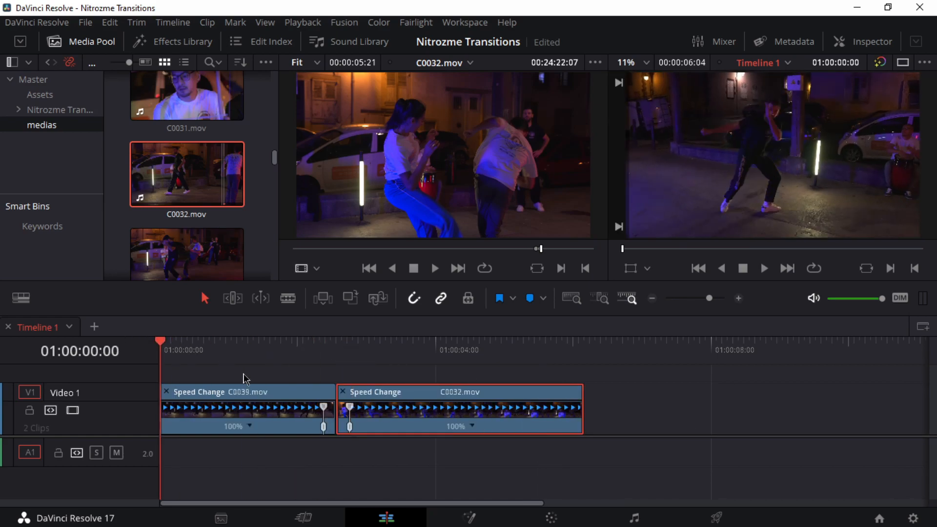
pyautogui.press('space')
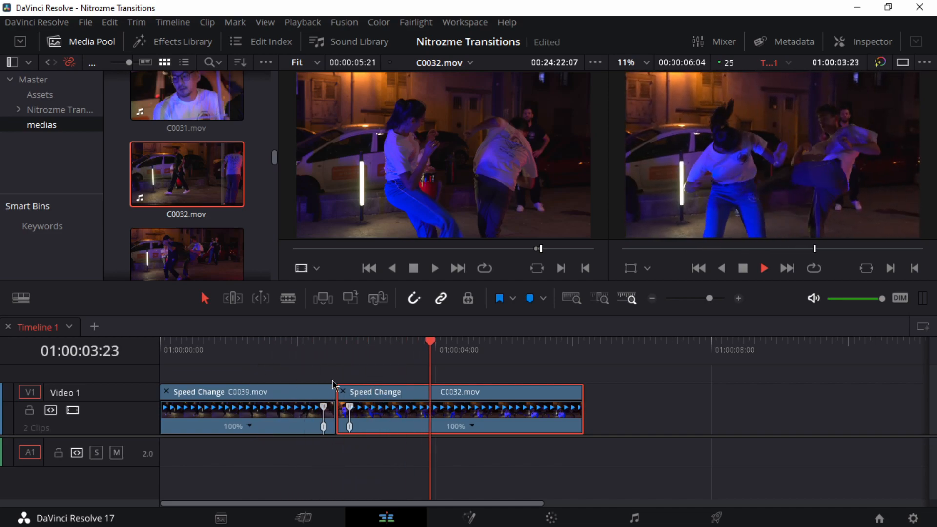
pyautogui.press('space')
pyautogui.moveTo(508, 356); pyautogui.dragTo(268, 356)
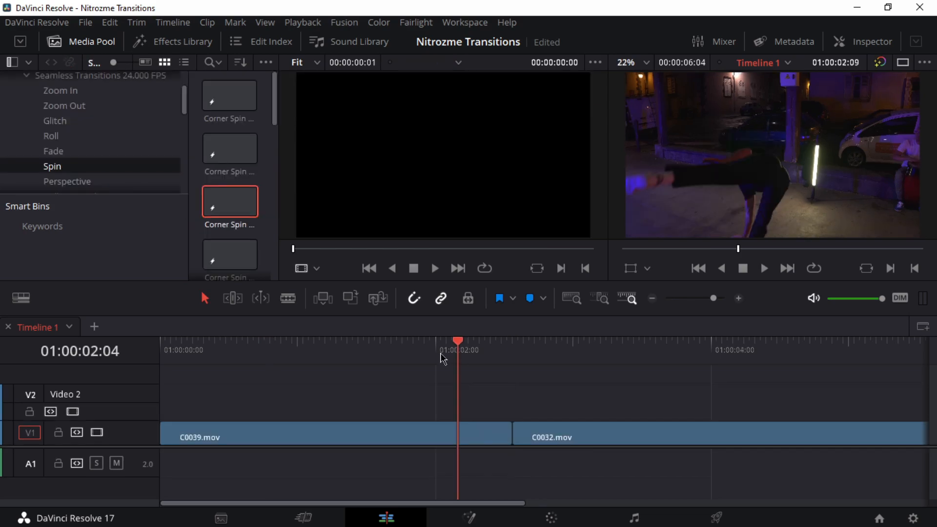
pyautogui.moveTo(441, 356); pyautogui.dragTo(419, 356)
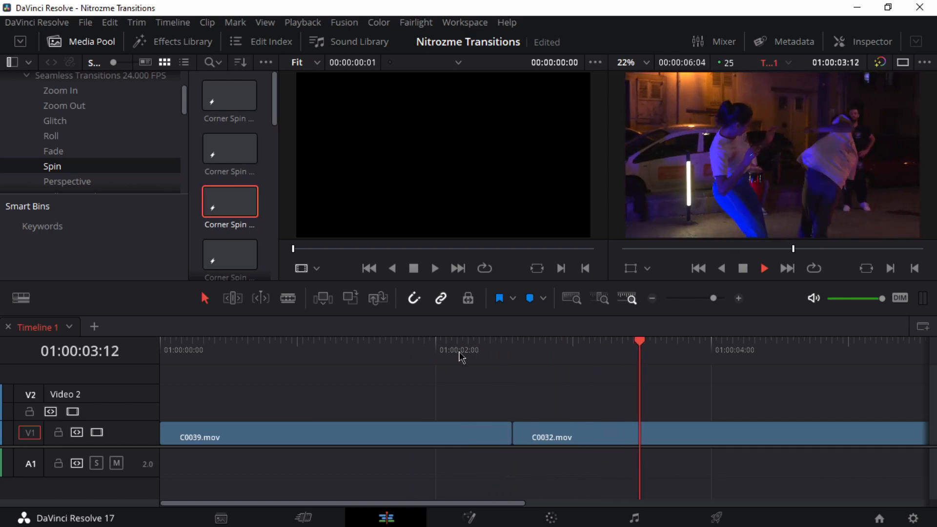
pyautogui.moveTo(582, 360); pyautogui.dragTo(483, 356)
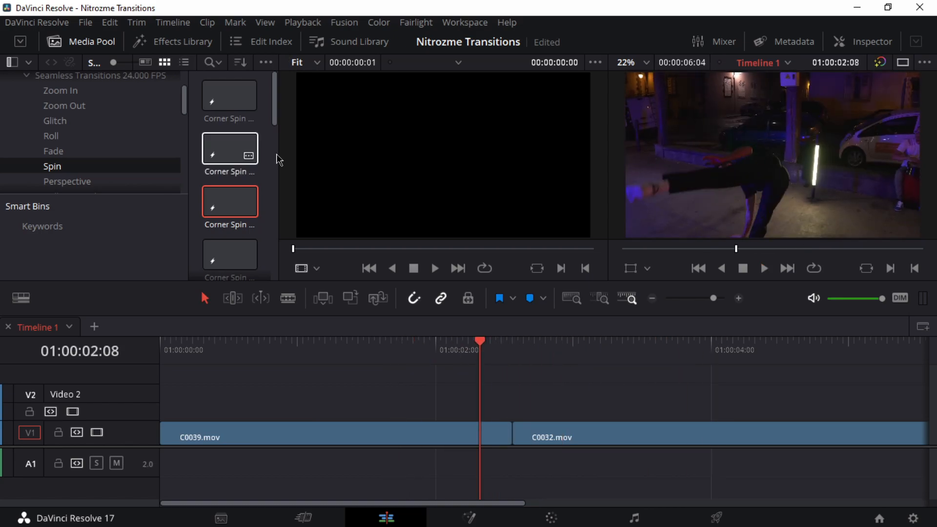
# Step: Switch to File Explorer and open the Davinci_Target_Promo video in the Transitions Library_Davinci6 folder on drive A004 (D:)
pyautogui.click(64, 519)
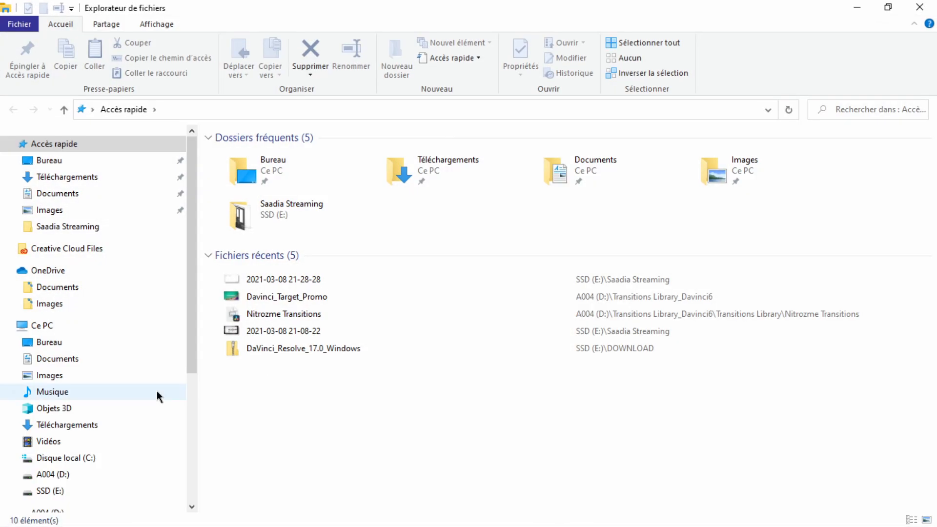
pyautogui.click(41, 326)
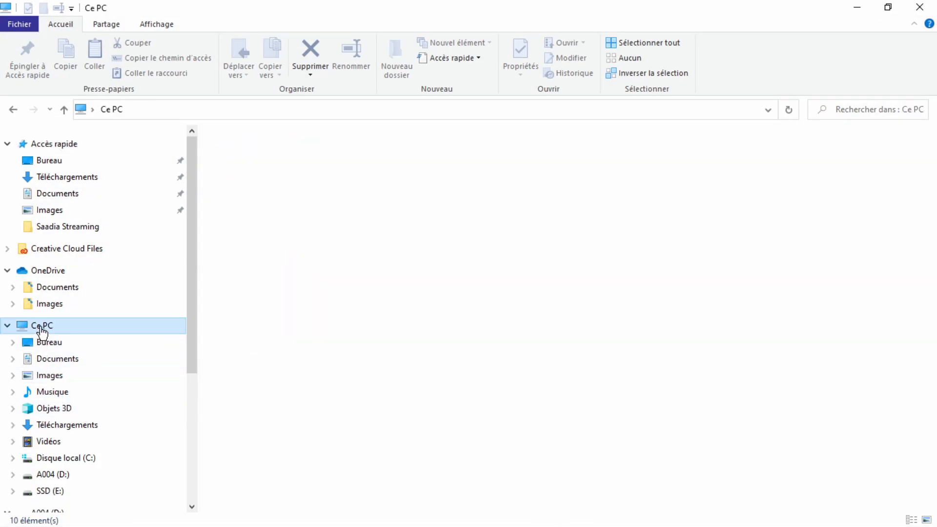
pyautogui.doubleClick(476, 260)
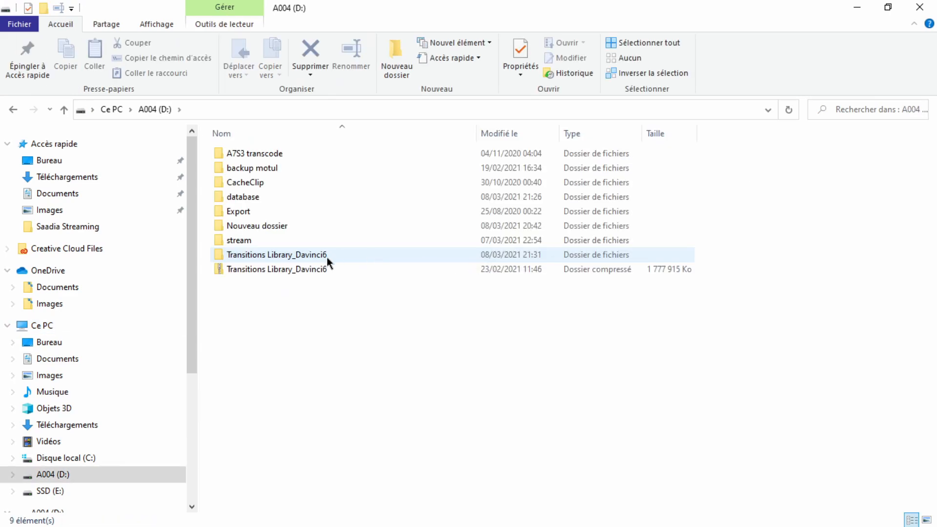
pyautogui.doubleClick(251, 259)
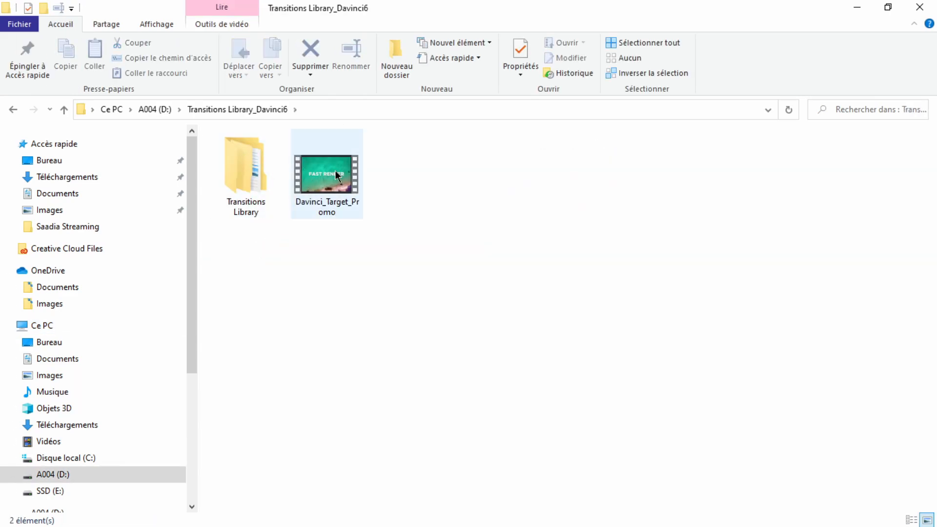
pyautogui.doubleClick(328, 196)
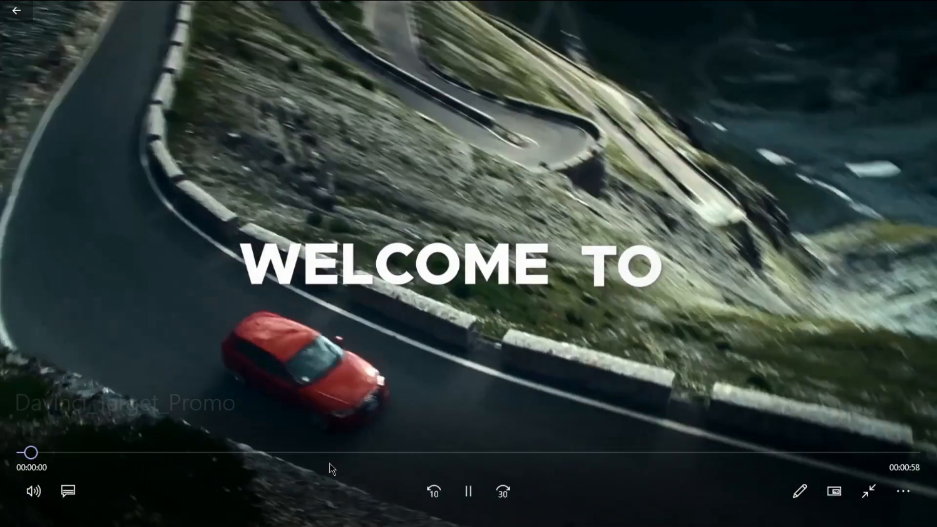
# Step: Skip forward through the promo video to preview the library's contents, lower its volume to 9, and close the player
pyautogui.click(333, 452)
pyautogui.click(512, 452)
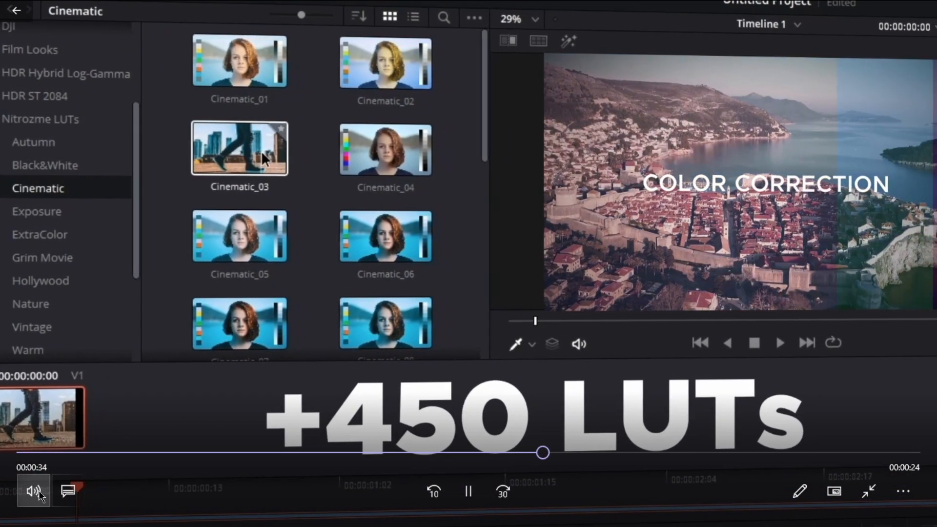
pyautogui.click(39, 495)
pyautogui.moveTo(82, 446); pyautogui.dragTo(66, 446)
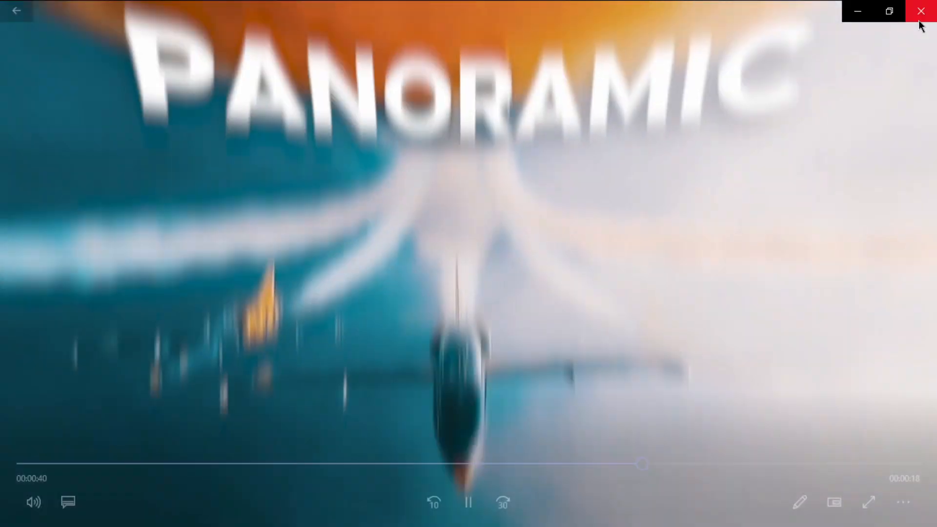
pyautogui.click(920, 10)
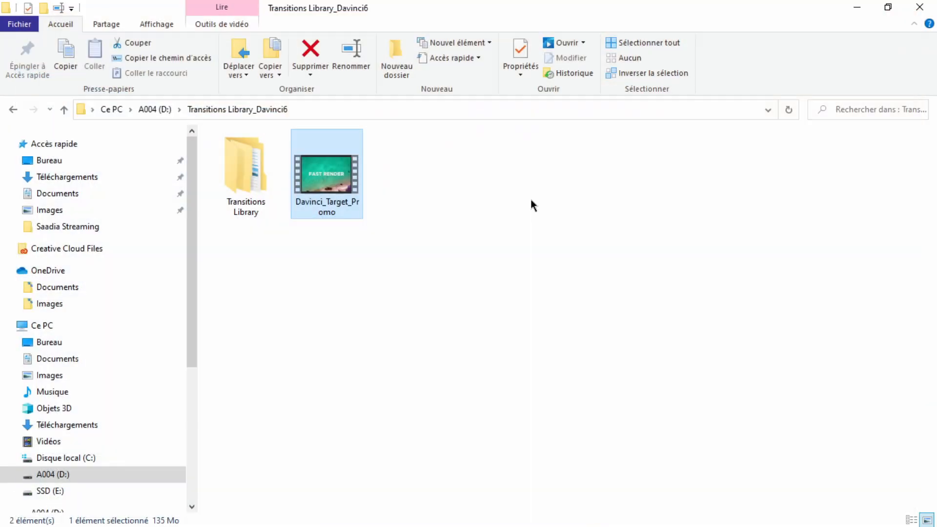
# Step: Open the Transitions Library folder, look inside its Assets folder, and return to the Transitions Library folder
pyautogui.doubleClick(249, 163)
pyautogui.doubleClick(243, 155)
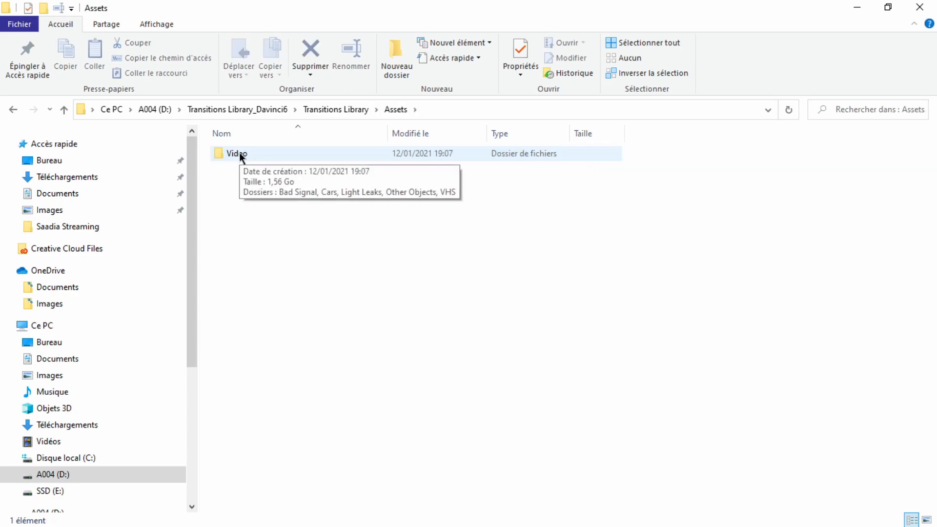
pyautogui.click(13, 111)
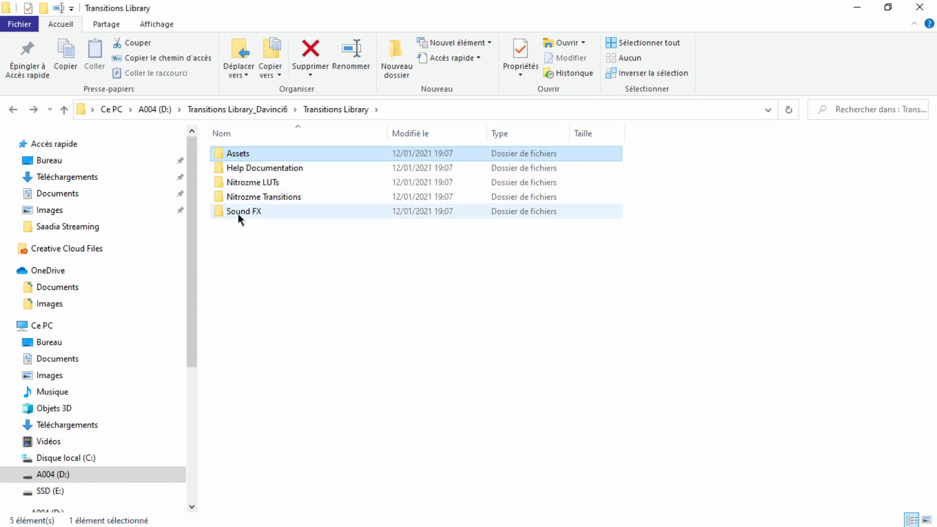
# Step: Look inside the Nitrozme Transitions folder, browse the audio files in the Sound FX folder, and close File Explorer
pyautogui.moveTo(284, 185)
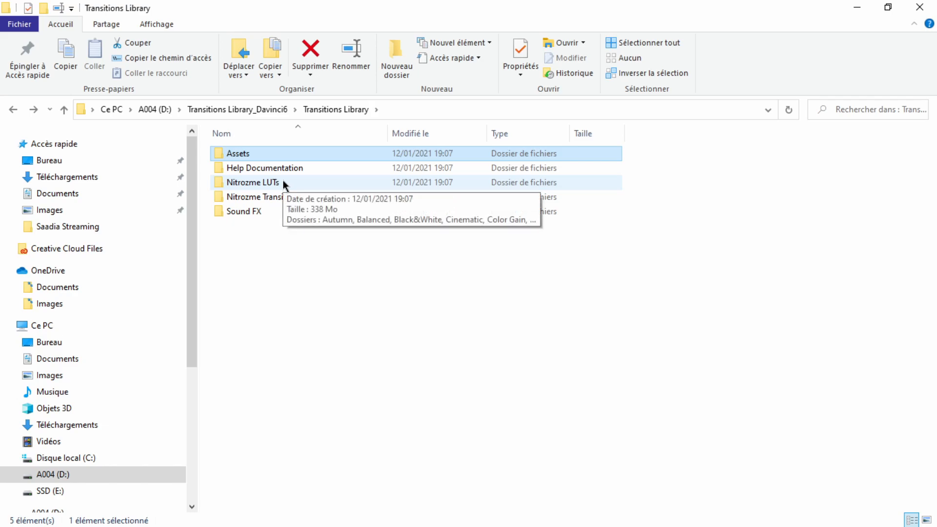
pyautogui.click(288, 183)
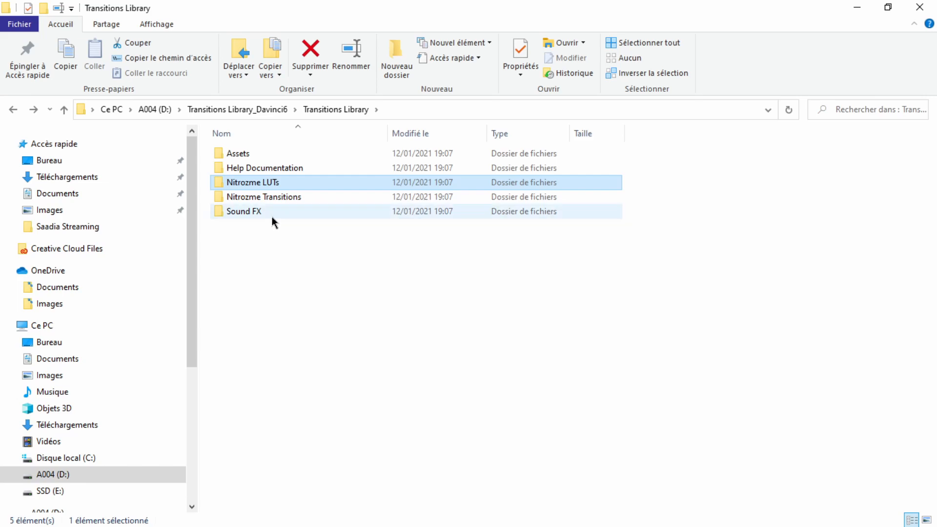
pyautogui.doubleClick(265, 197)
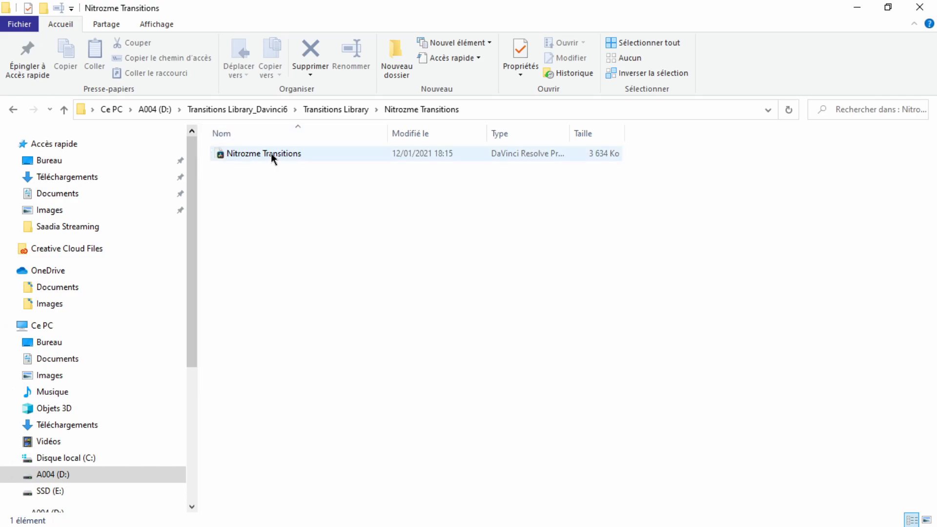
pyautogui.click(10, 111)
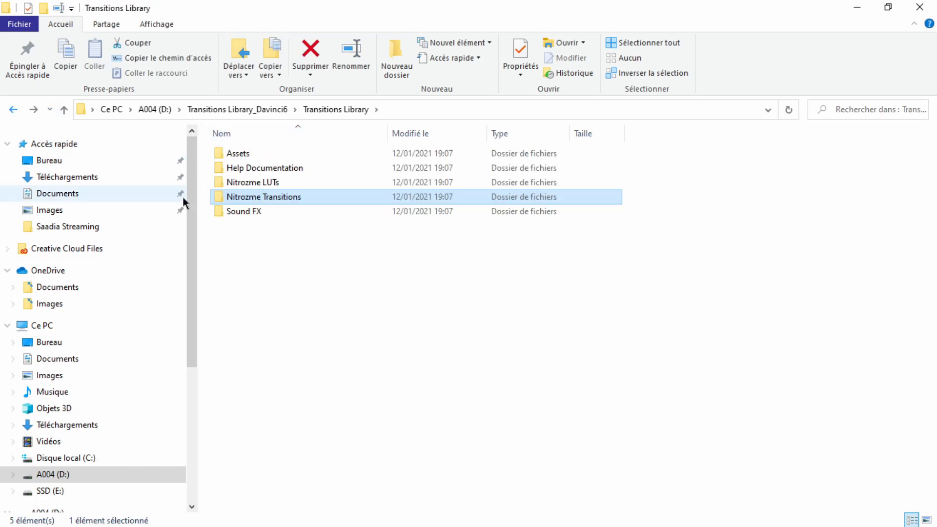
pyautogui.doubleClick(249, 213)
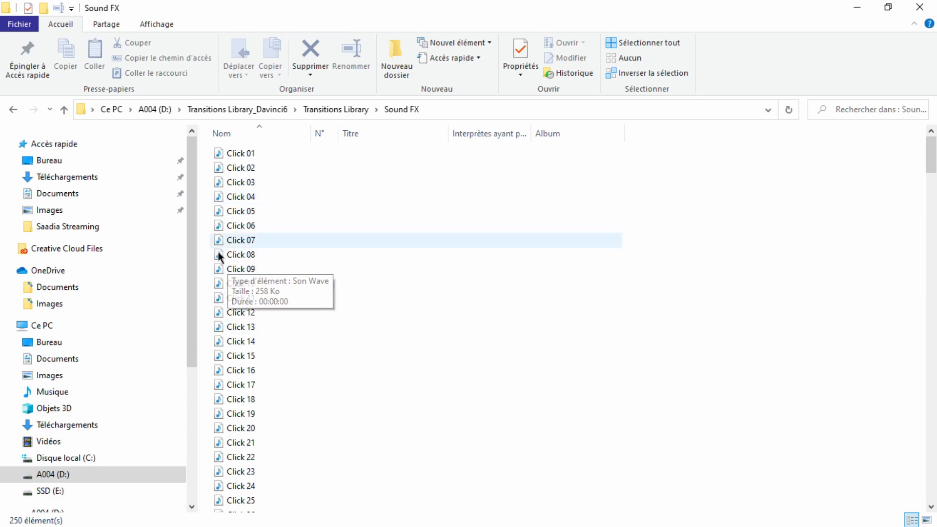
pyautogui.scroll(-12, 224, 293)
pyautogui.scroll(-20, 225, 308)
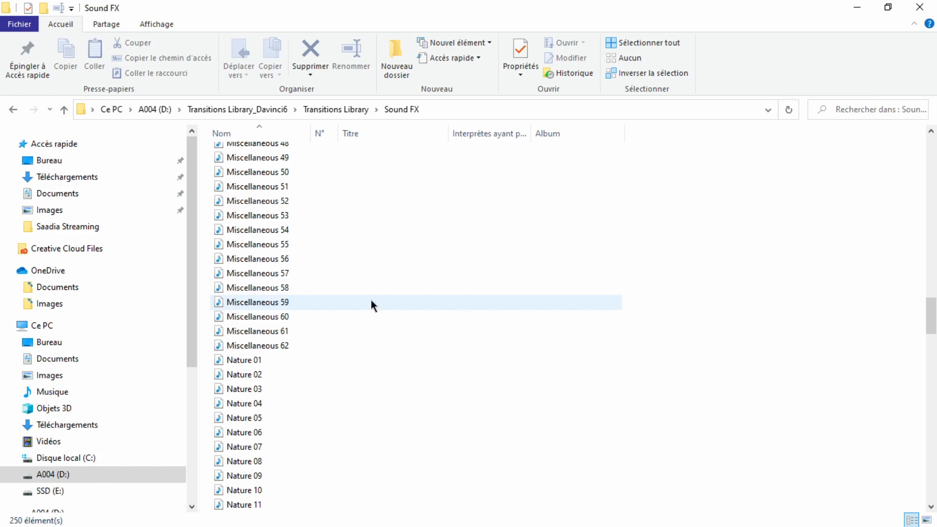
pyautogui.click(919, 7)
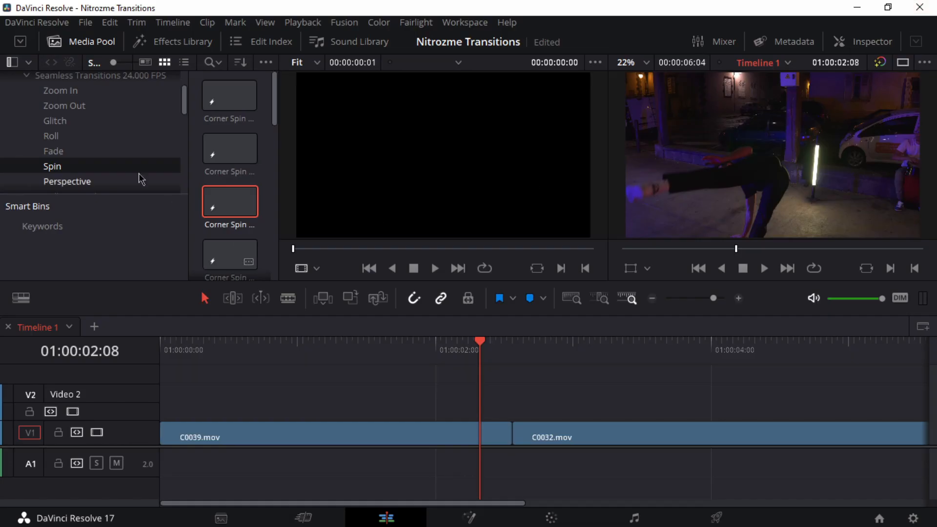
# Step: Collapse the Seamless Transitions 24.000 FPS bin, expand Objects, and open its Cars bin to view the clips
pyautogui.scroll(3, 91, 148)
pyautogui.scroll(1, 95, 152)
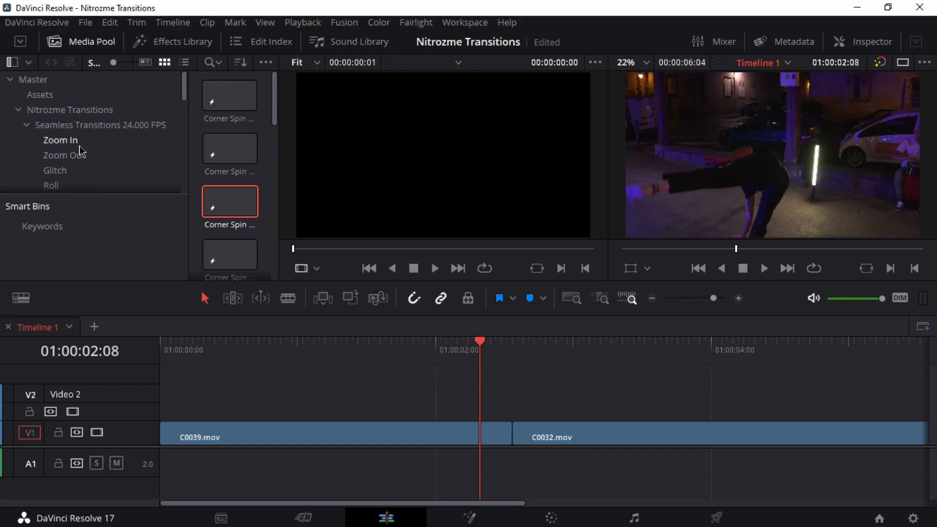
pyautogui.scroll(-3, 83, 142)
pyautogui.click(26, 77)
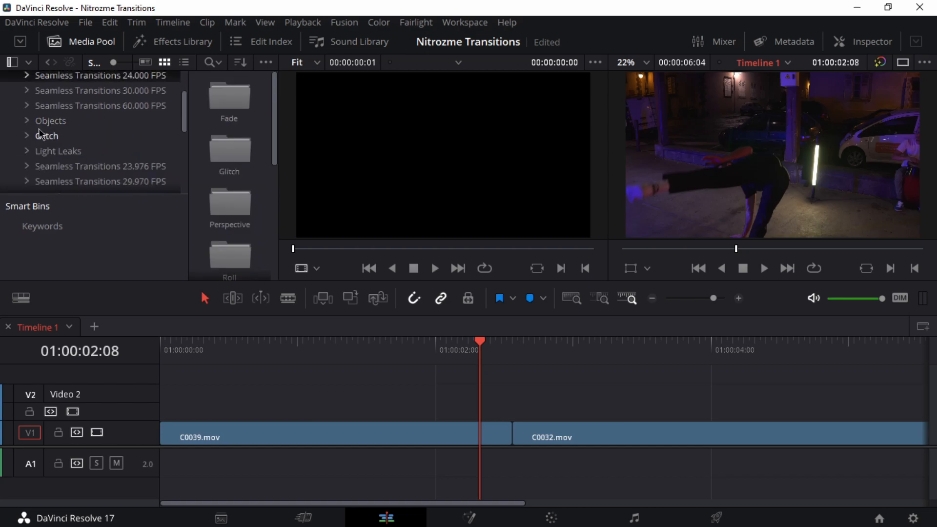
pyautogui.click(27, 121)
pyautogui.click(50, 139)
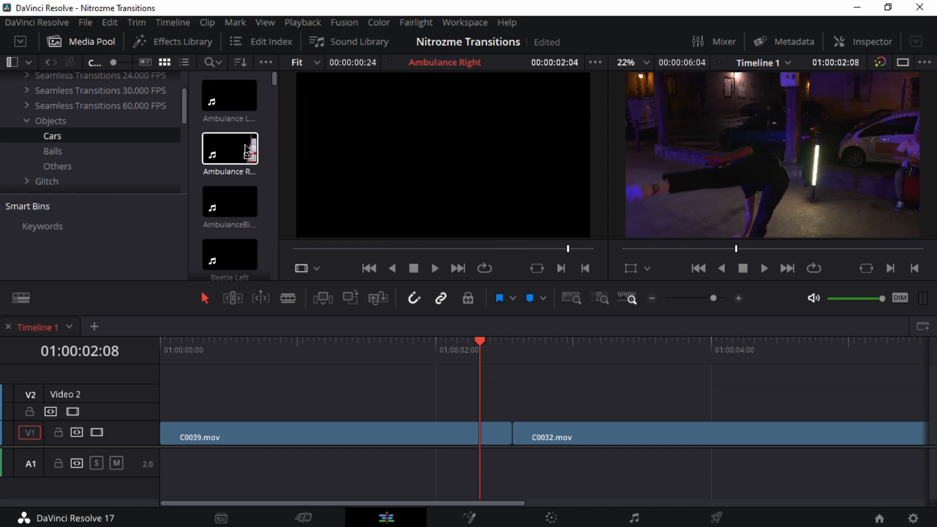
# Step: Relink the clips of the Nitrozme Transitions bin to the Transitions Library_Davinci6 folder on drive A004 (D:)
pyautogui.scroll(3, 74, 137)
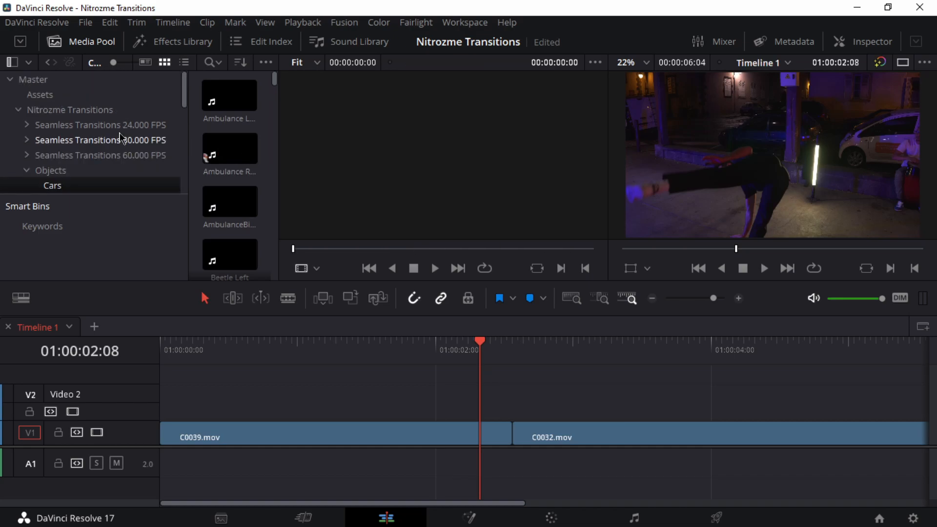
pyautogui.rightClick(49, 112)
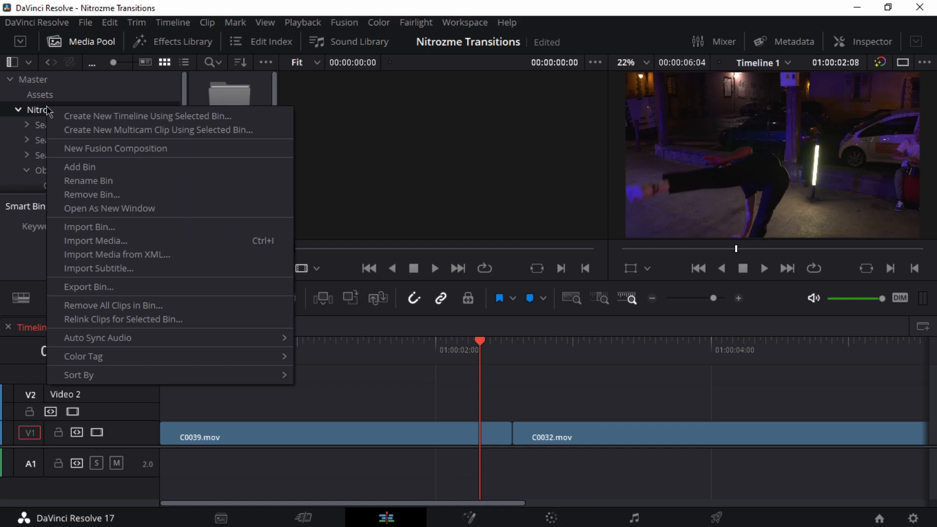
pyautogui.moveTo(82, 336)
pyautogui.click(93, 319)
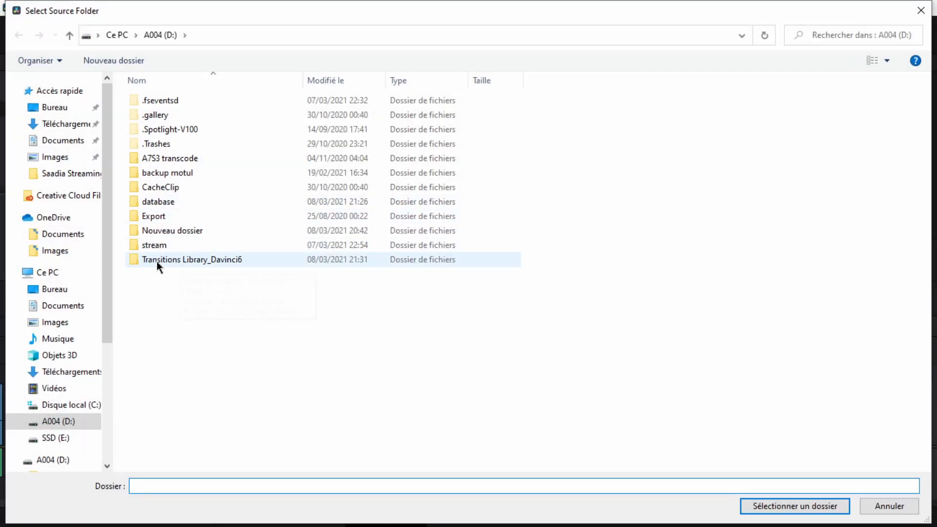
pyautogui.click(177, 264)
pyautogui.click(782, 507)
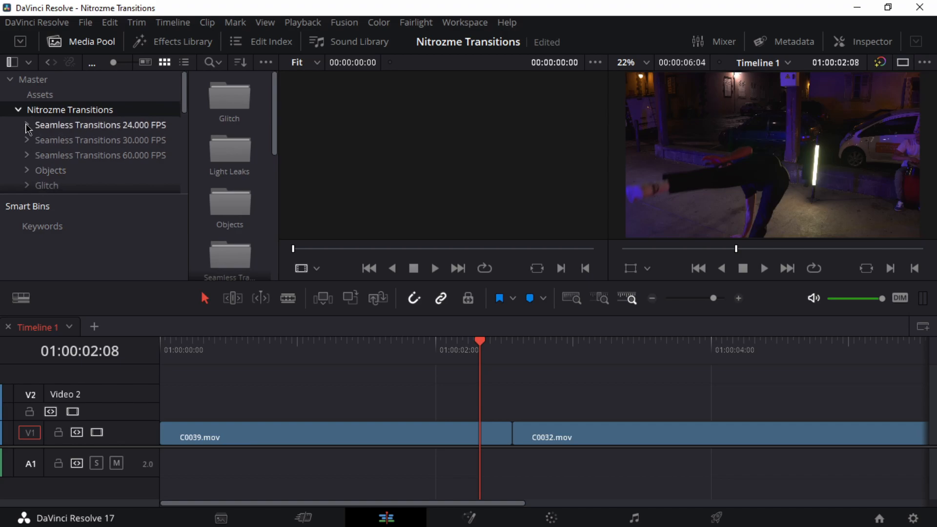
# Step: Open the Spin bin in Seamless Transitions 24.000 FPS, show its clips as a list, and widen the clip list
pyautogui.click(27, 125)
pyautogui.scroll(-2, 49, 137)
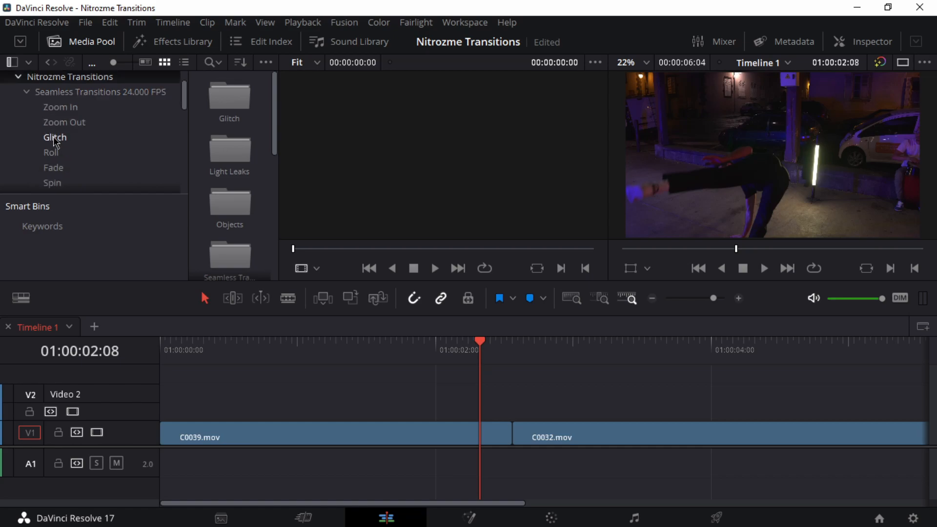
pyautogui.scroll(-1, 95, 159)
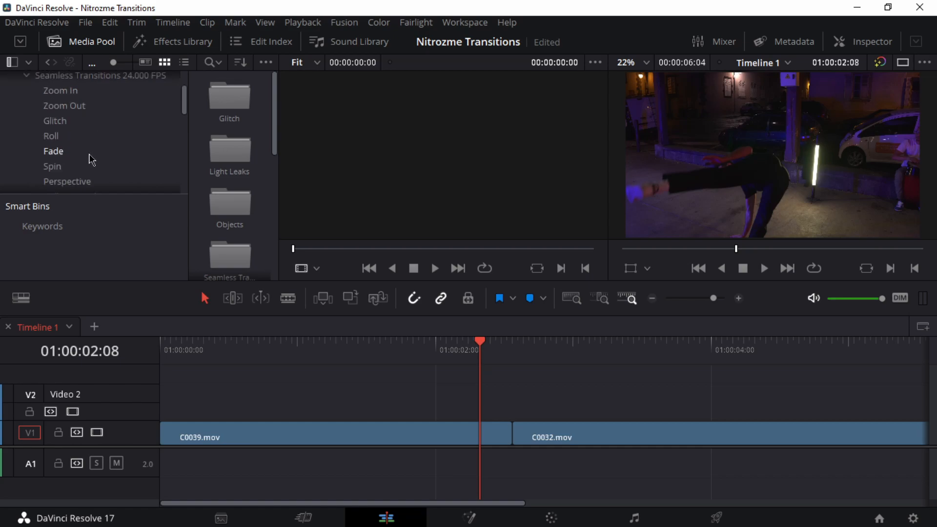
pyautogui.click(53, 166)
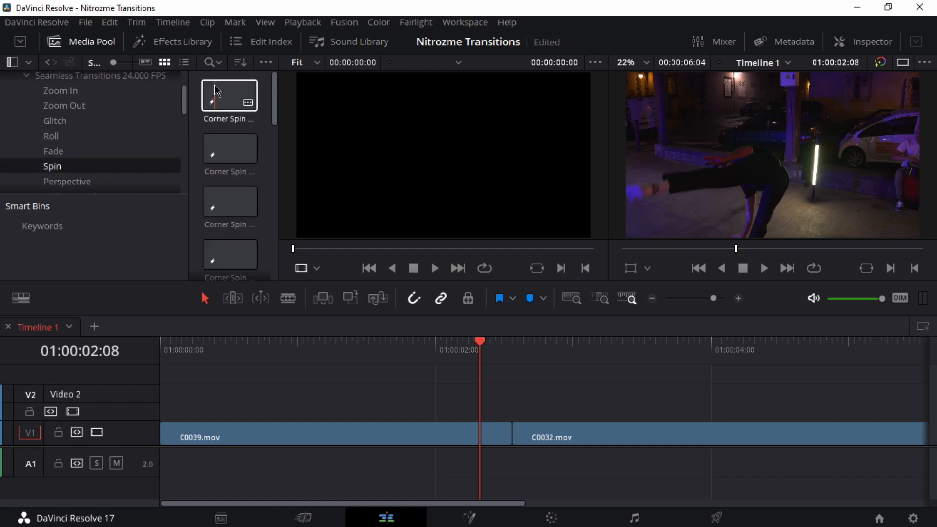
pyautogui.click(184, 63)
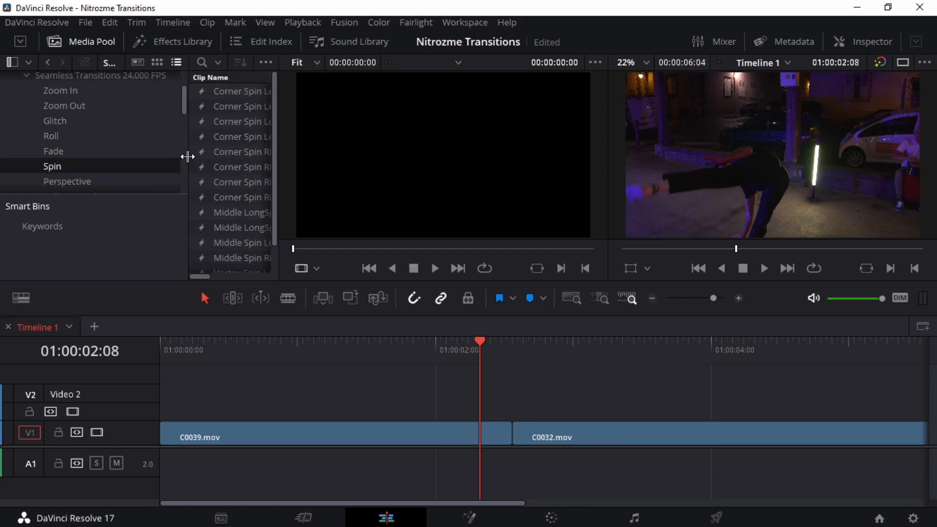
pyautogui.moveTo(186, 156); pyautogui.dragTo(116, 151)
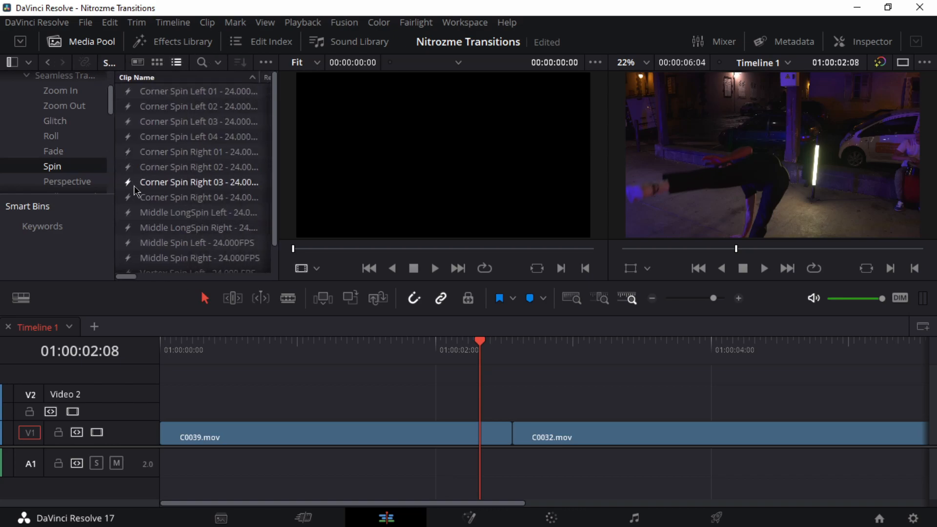
# Step: Place the Middle Spin Right - 24.000FPS transition on track V2, centred over the cut between C0039.mov and C0032.mov
pyautogui.scroll(-2, 130, 195)
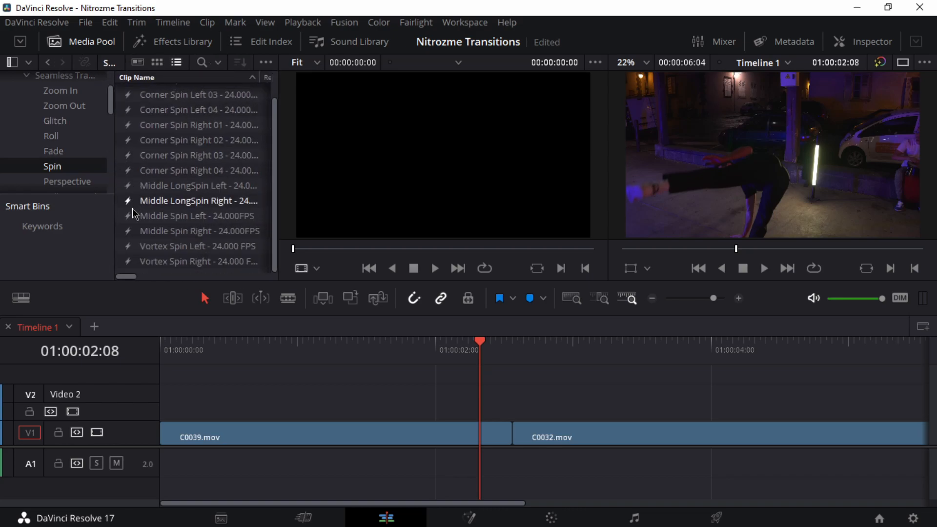
pyautogui.click(157, 233)
pyautogui.moveTo(156, 236); pyautogui.dragTo(441, 403)
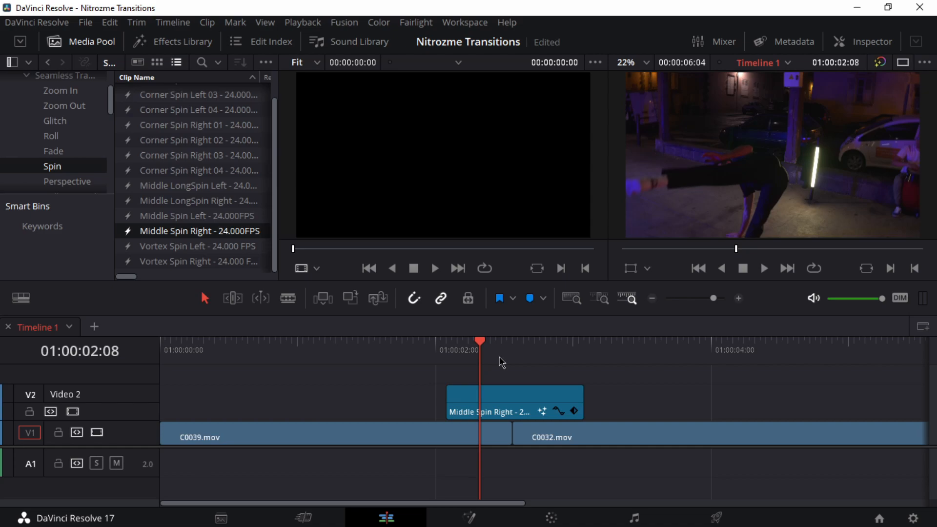
# Step: Scrub around the cut and play back the Middle Spin Right transition from before it
pyautogui.moveTo(497, 362); pyautogui.dragTo(398, 349)
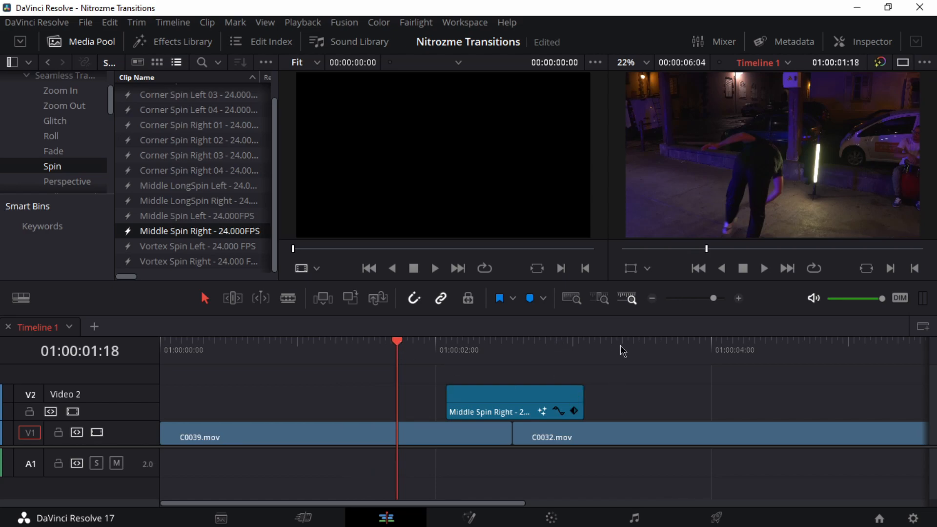
pyautogui.moveTo(523, 348); pyautogui.dragTo(474, 350)
pyautogui.click(512, 413)
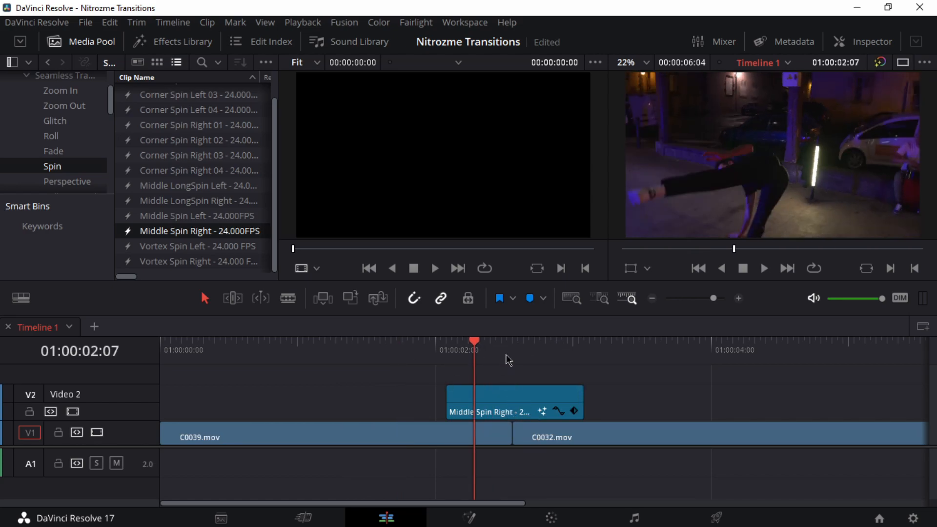
pyautogui.moveTo(482, 350); pyautogui.dragTo(345, 347)
pyautogui.press('space')
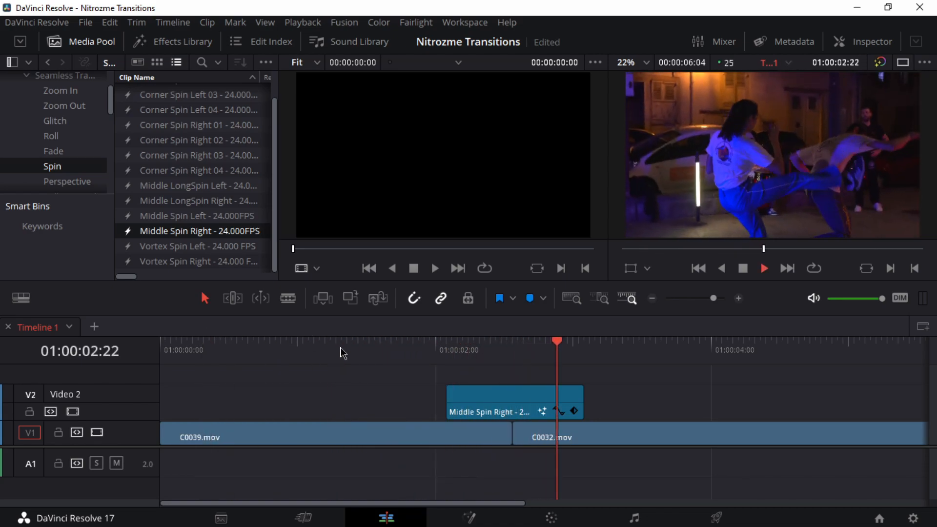
pyautogui.press('space')
# Step: Mark a playback range around the transition from 01:00:01:03 to about 01:00:04:01 and play it
pyautogui.moveTo(351, 348); pyautogui.dragTo(315, 349)
pyautogui.press('i')
pyautogui.moveTo(315, 349); pyautogui.dragTo(718, 368)
pyautogui.press('o')
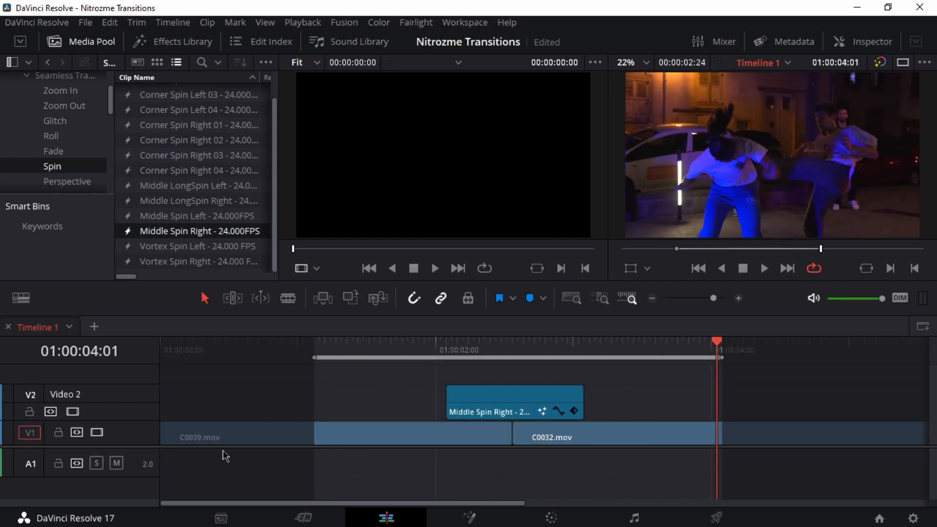
pyautogui.click(350, 347)
pyautogui.press('space')
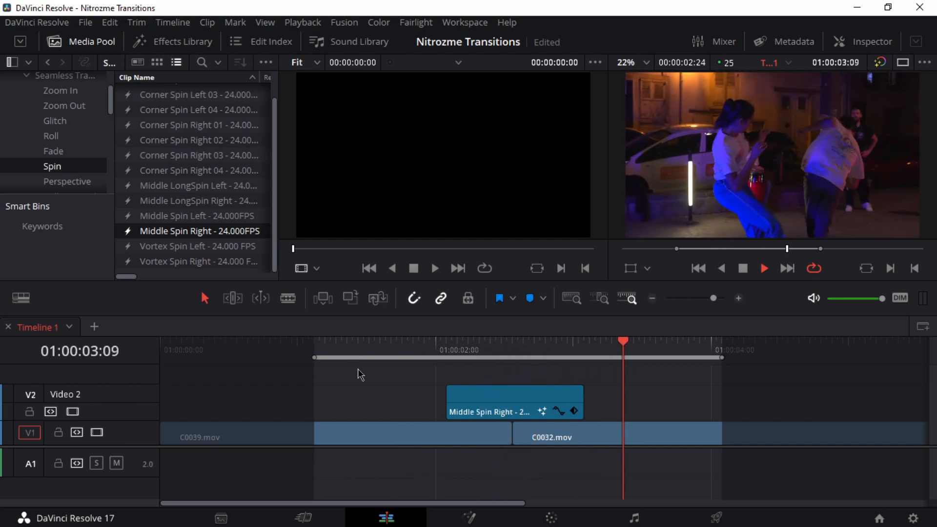
# Step: Lengthen the Middle Spin Right clip on both sides of the cut and play back the slower transition
pyautogui.click(348, 347)
pyautogui.moveTo(445, 401); pyautogui.dragTo(396, 401)
pyautogui.moveTo(587, 410); pyautogui.dragTo(641, 408)
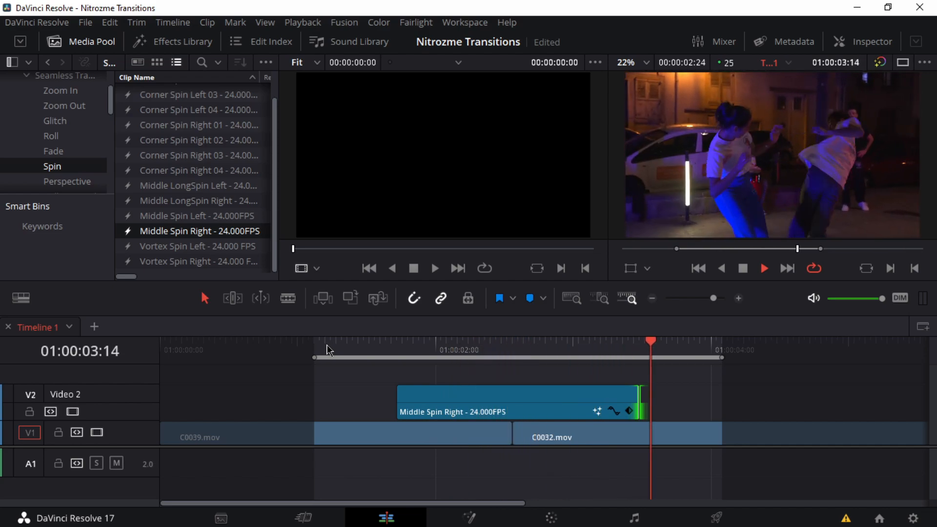
pyautogui.press('space')
# Step: Trim both ends of the Middle Spin Right clip close to the cut and play back the faster transition
pyautogui.moveTo(397, 411); pyautogui.dragTo(457, 411)
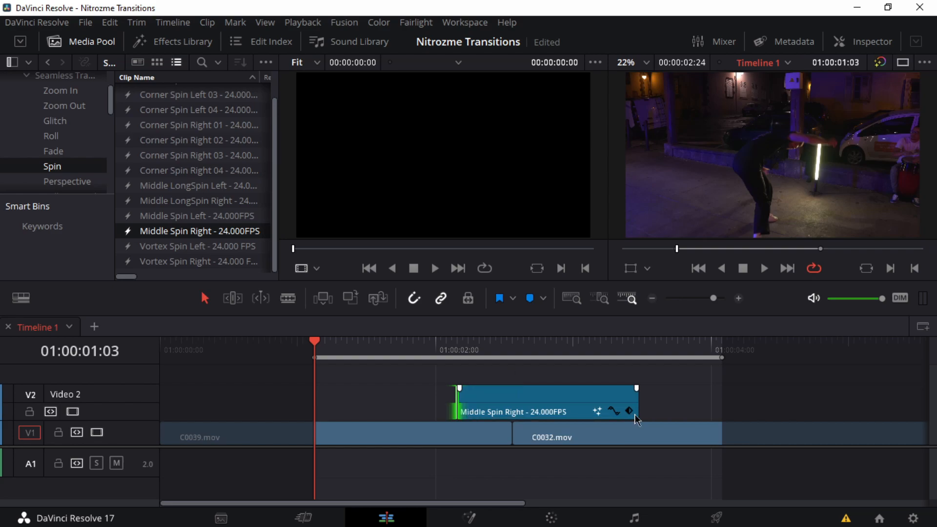
pyautogui.moveTo(639, 410); pyautogui.dragTo(540, 410)
pyautogui.moveTo(464, 410); pyautogui.dragTo(486, 410)
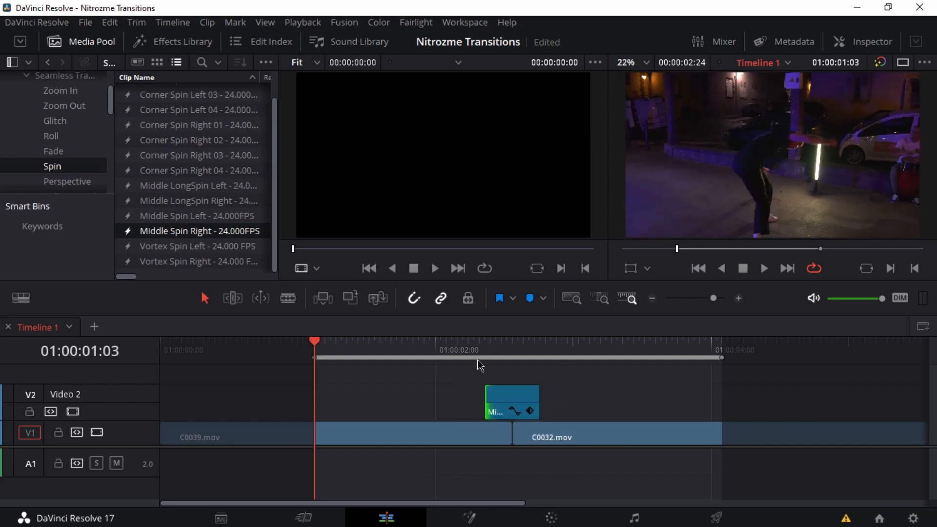
pyautogui.press('space')
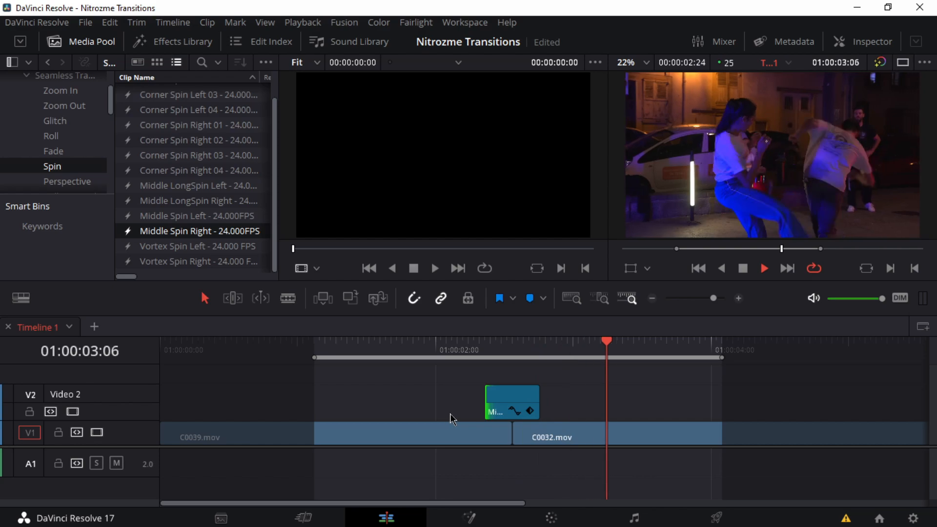
pyautogui.press('space')
# Step: Extend the Middle Spin Right clip's start well before the cut and its end slightly farther after it, and preview the uneven timing
pyautogui.moveTo(488, 405); pyautogui.dragTo(390, 410)
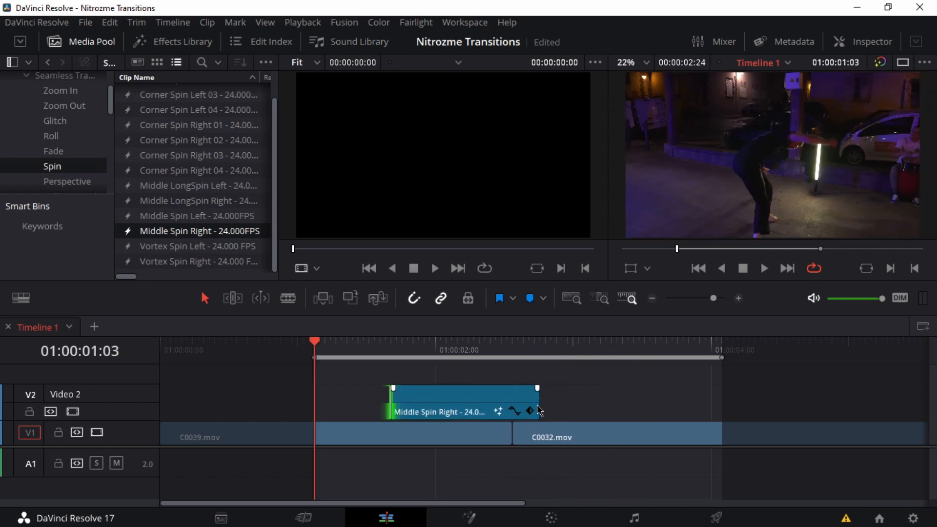
pyautogui.moveTo(537, 404); pyautogui.dragTo(560, 405)
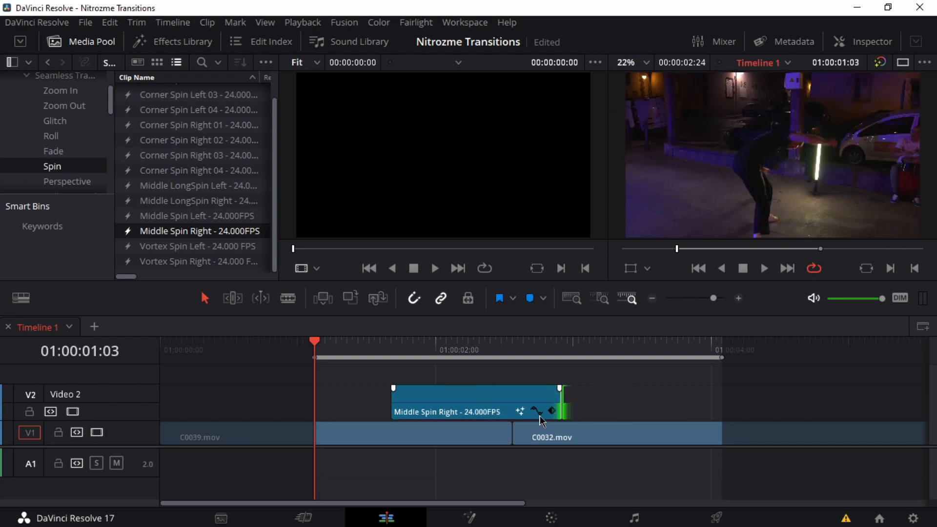
pyautogui.press('space')
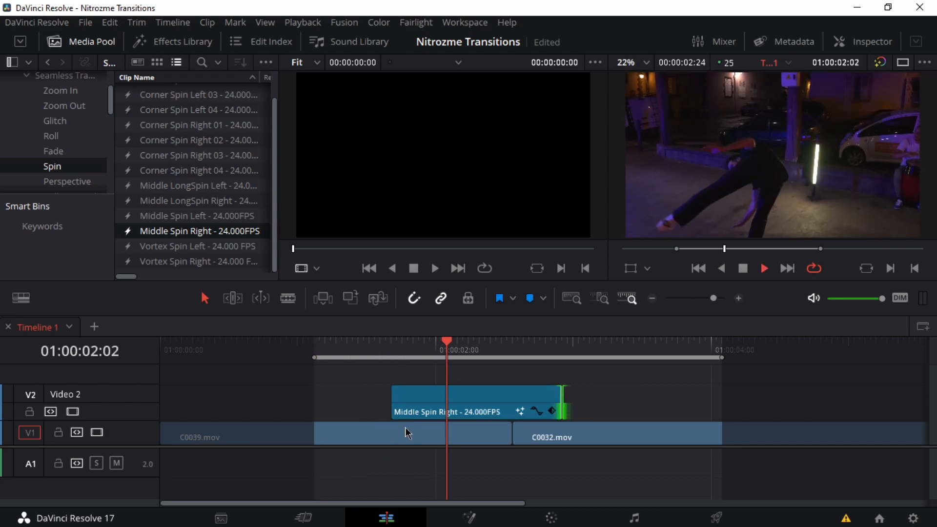
pyautogui.press('space')
# Step: Extend the end of the Middle Spin Right clip so it covers both sides of the cut evenly, and play it back
pyautogui.moveTo(562, 405); pyautogui.dragTo(635, 409)
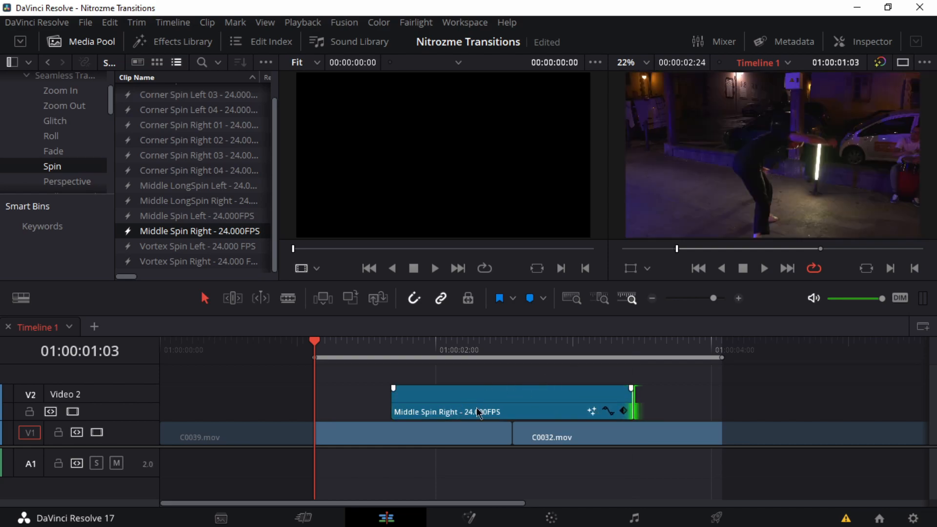
pyautogui.click(461, 412)
pyautogui.press('space')
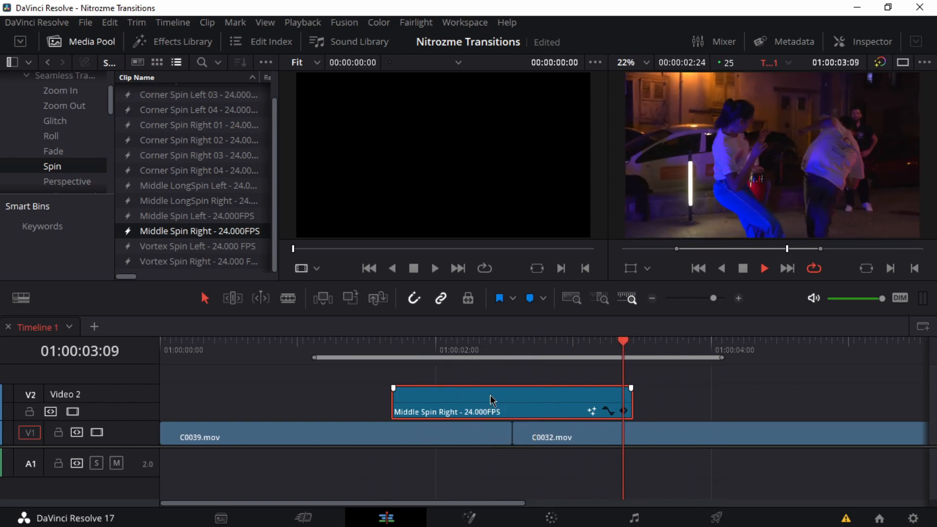
# Step: Stop playback and remove the Middle Spin Right clip from the Video 2 track
pyautogui.press('space')
pyautogui.press('Delete')
pyautogui.scroll(2, 166, 130)
pyautogui.scroll(-2, 166, 138)
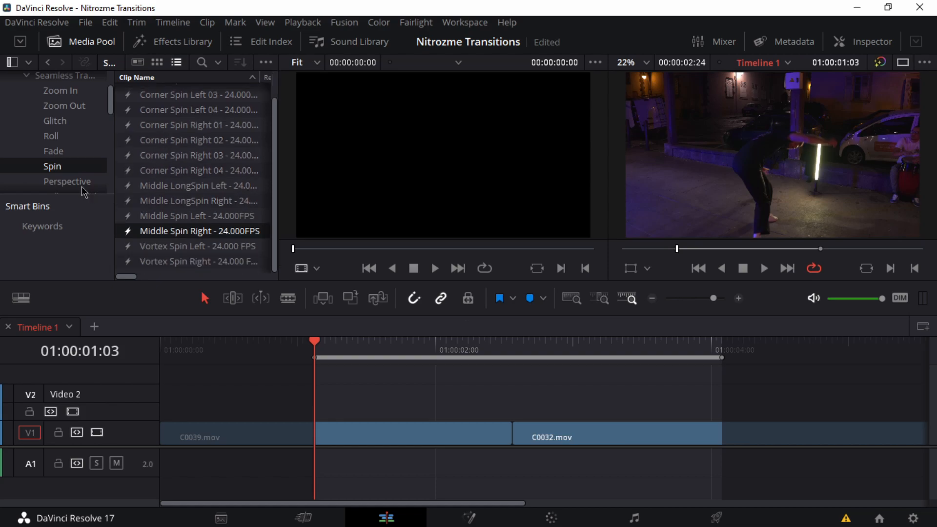
# Step: Place the Roll Up Glow transition from the Roll bin over the cut on Video 2 and play it back several times
pyautogui.click(52, 136)
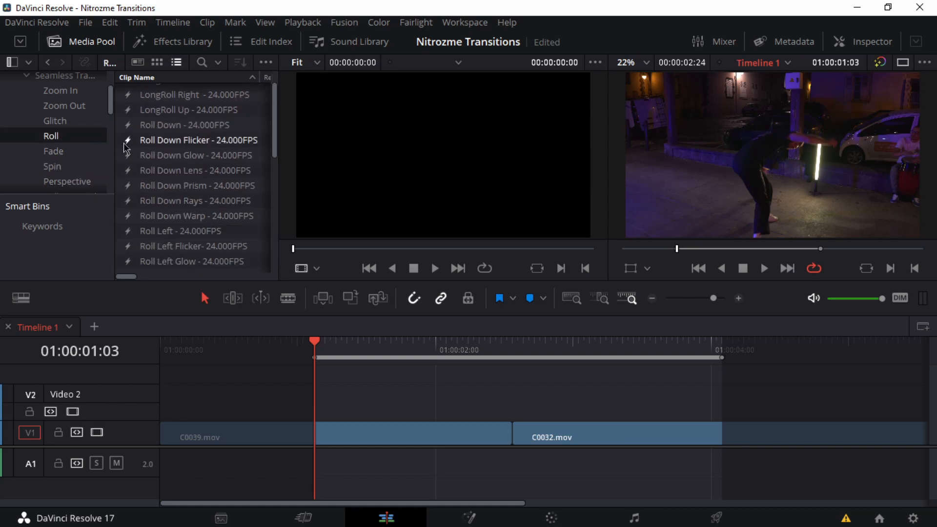
pyautogui.scroll(1, 163, 147)
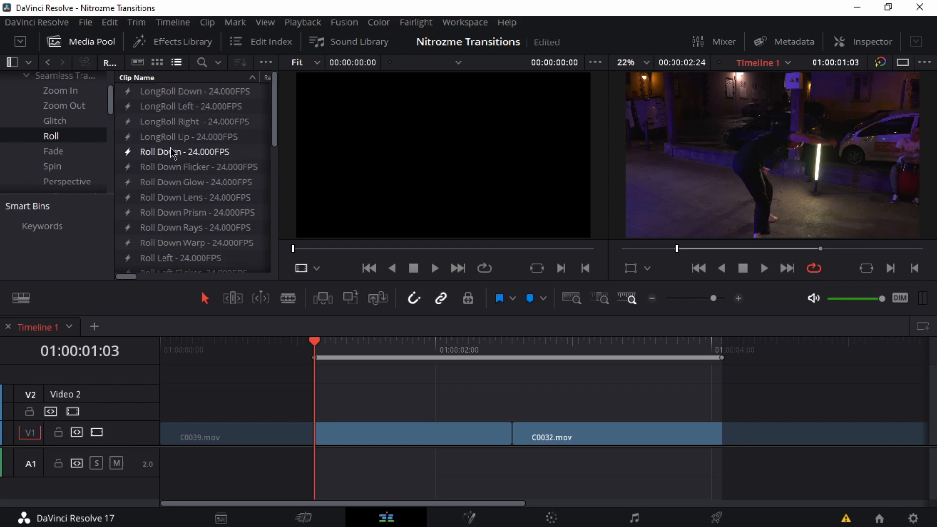
pyautogui.scroll(-6, 168, 150)
pyautogui.scroll(-5, 171, 152)
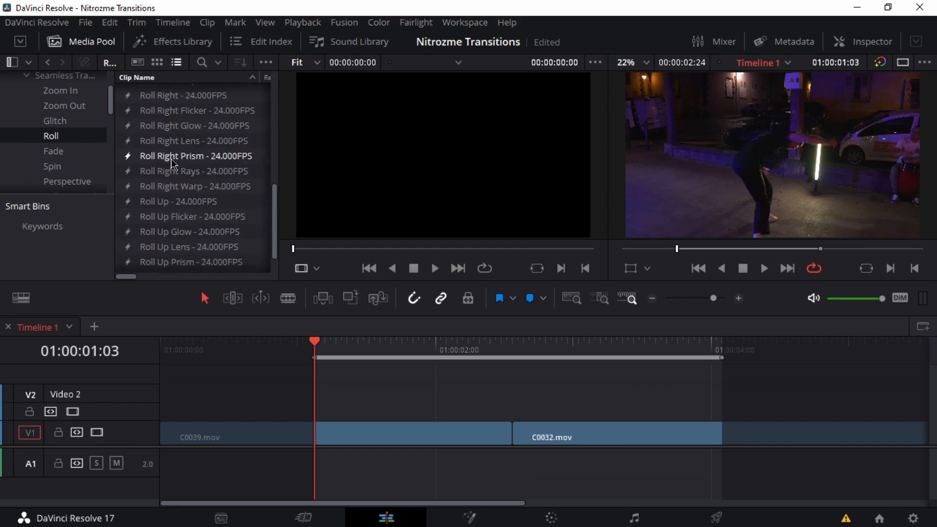
pyautogui.moveTo(157, 202); pyautogui.dragTo(439, 399)
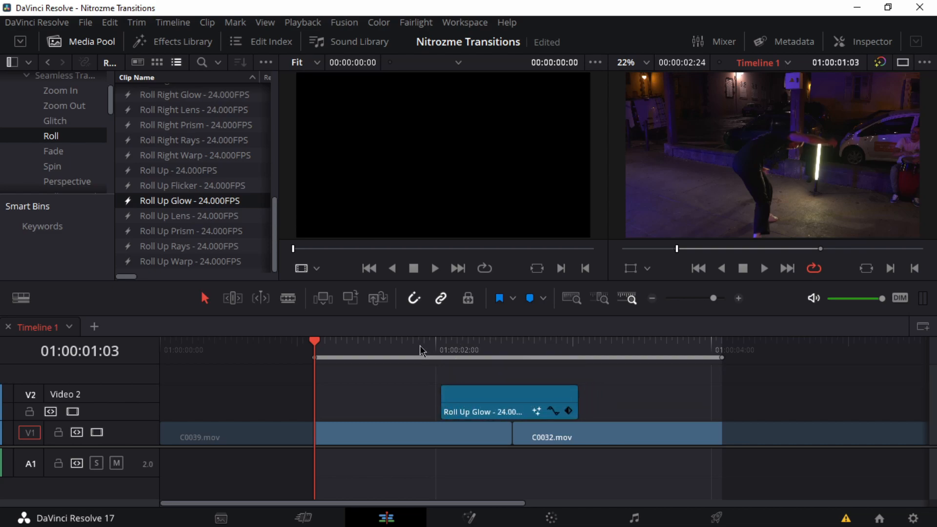
pyautogui.press('space')
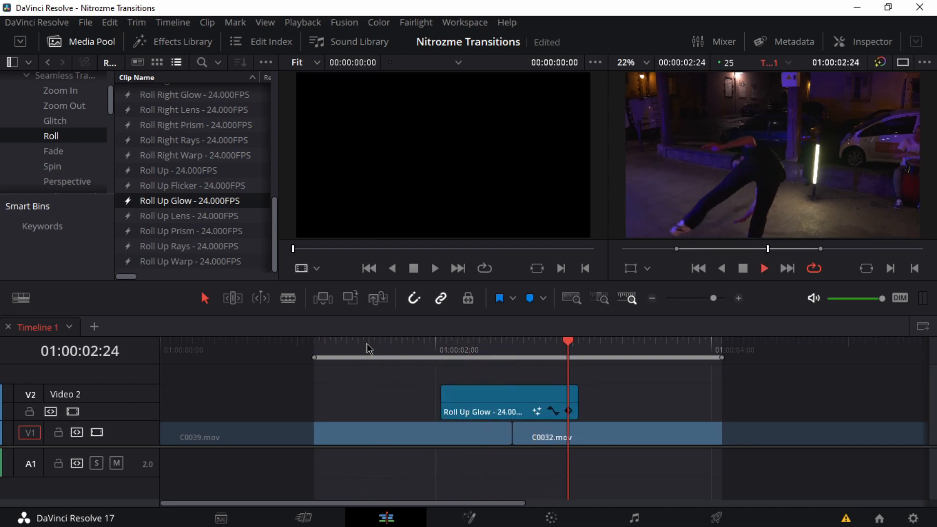
pyautogui.click(386, 348)
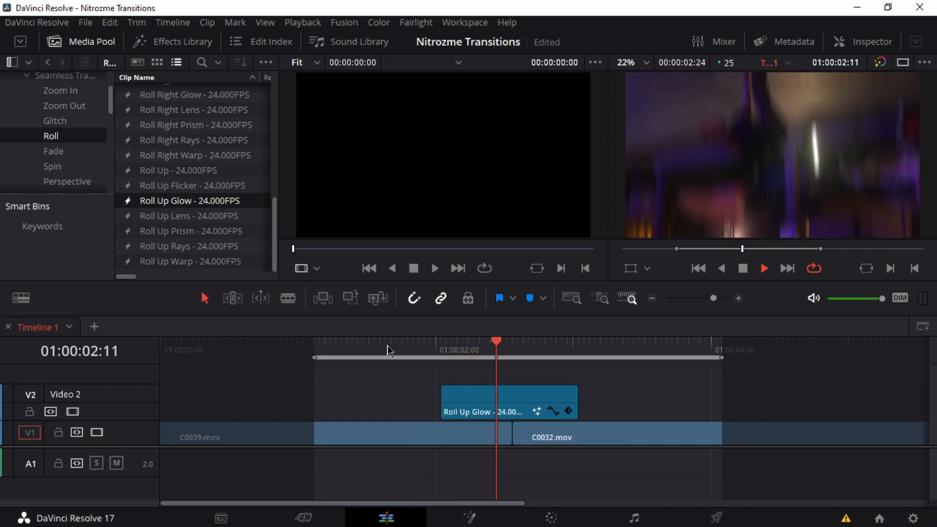
pyautogui.click(389, 348)
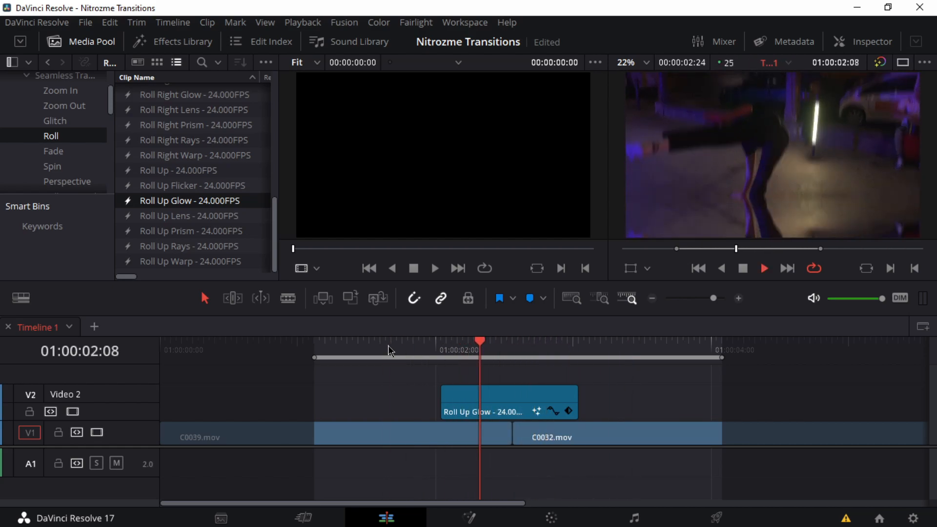
pyautogui.click(388, 346)
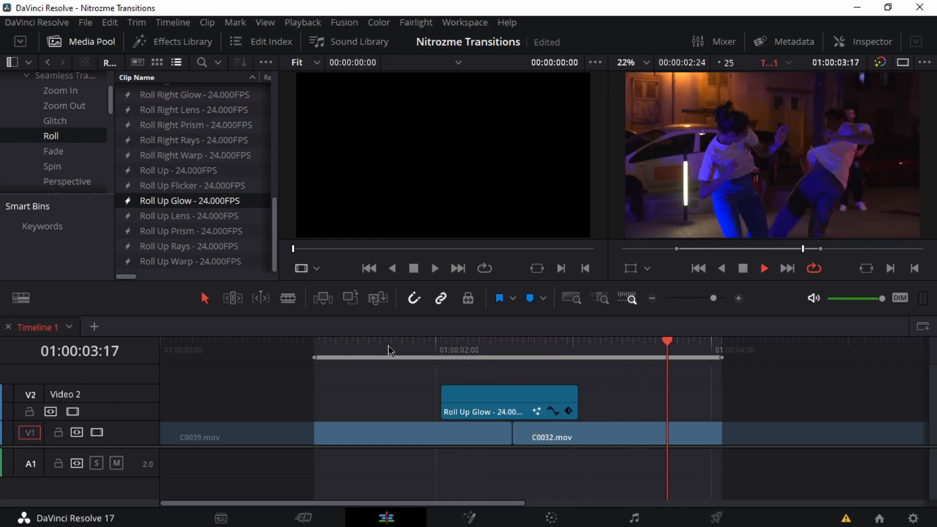
pyautogui.click(388, 345)
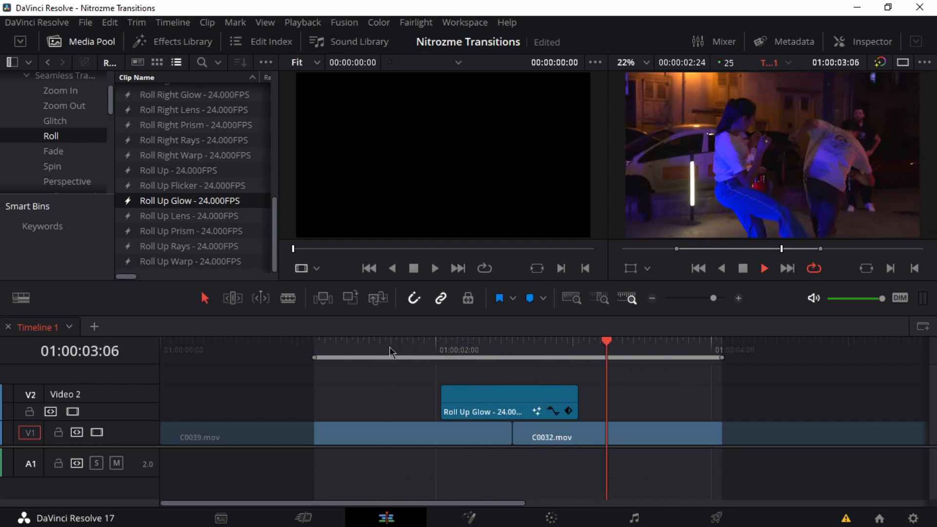
# Step: Replace the Roll Up Glow clip over the cut with Roll Up Warp and play back the transition
pyautogui.click(483, 412)
pyautogui.press('Delete')
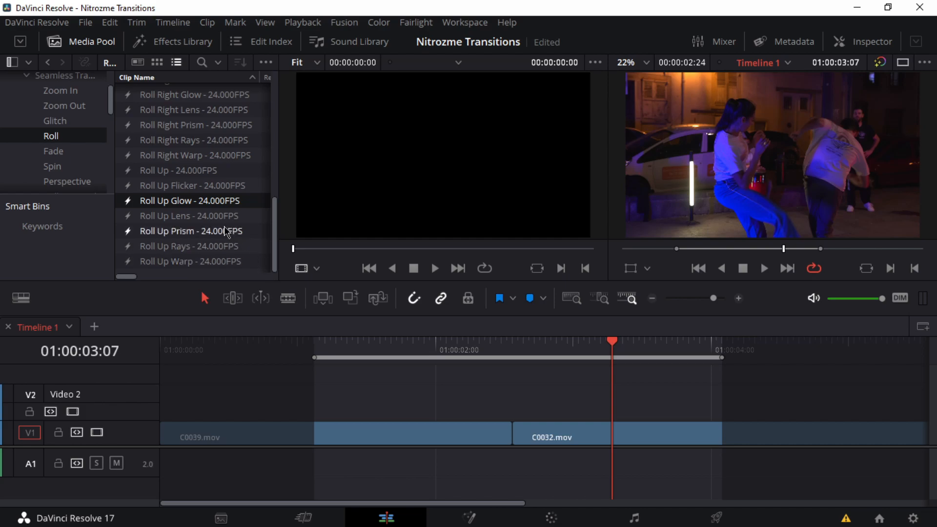
pyautogui.moveTo(177, 263); pyautogui.dragTo(441, 398)
pyautogui.click(419, 345)
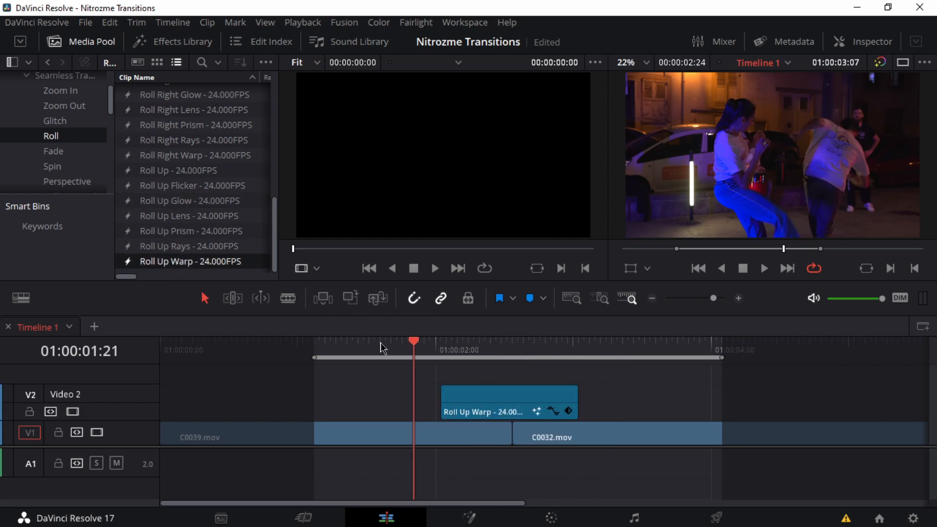
pyautogui.click(318, 347)
pyautogui.press('space')
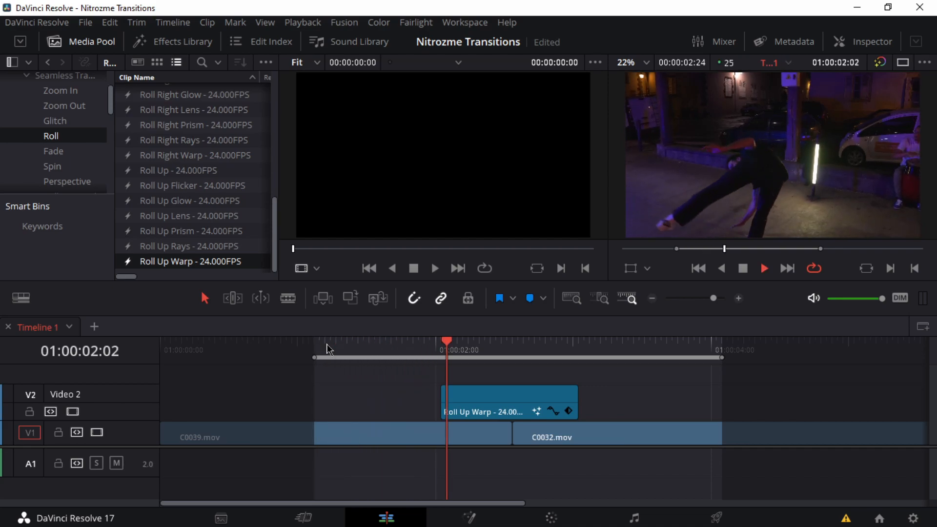
# Step: Replace the Roll Up Warp clip with Glitch Analog 01 from the Glitch bin and play it back
pyautogui.click(479, 400)
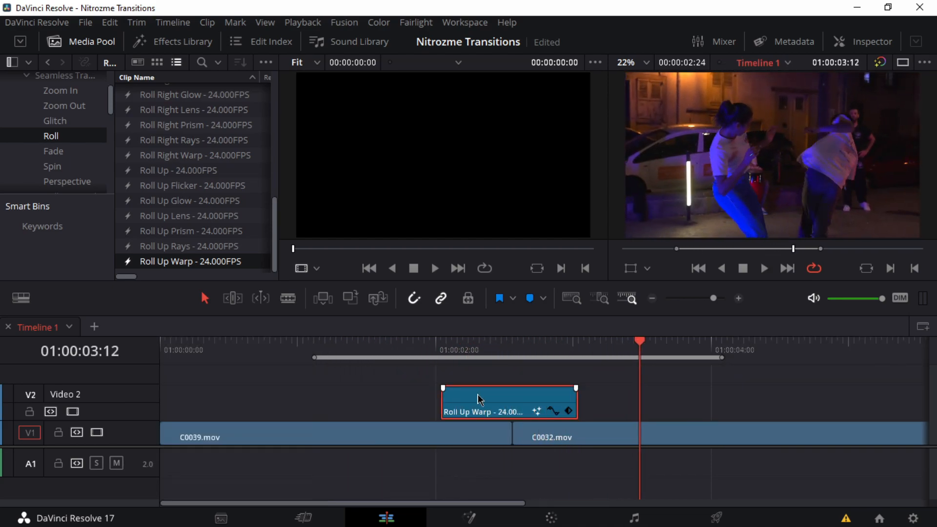
pyautogui.press('Delete')
pyautogui.scroll(7, 183, 163)
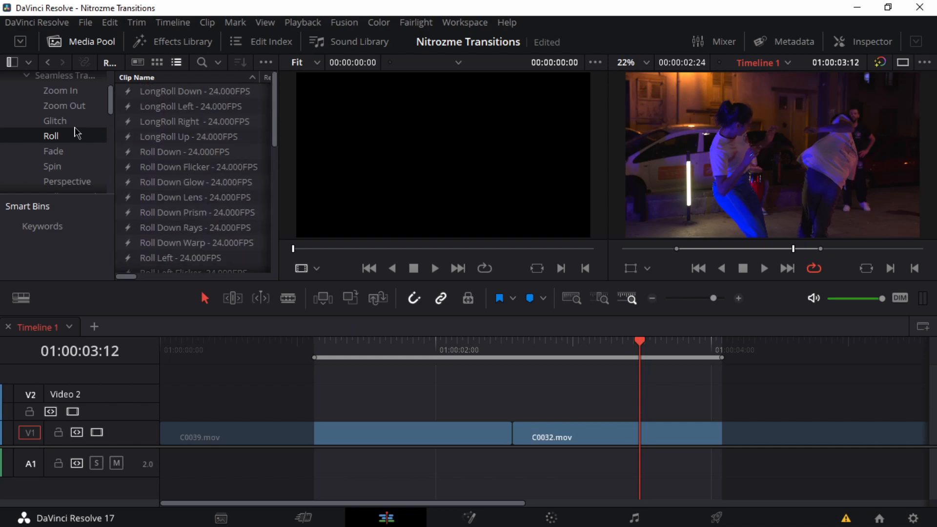
pyautogui.click(60, 122)
pyautogui.moveTo(178, 182); pyautogui.dragTo(447, 406)
pyautogui.click(354, 348)
pyautogui.press('space')
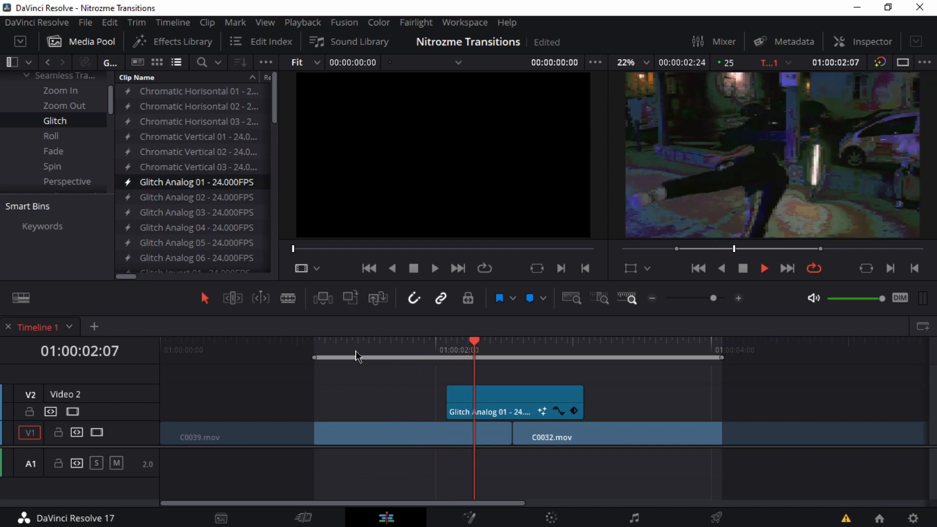
pyautogui.press('space')
# Step: Replace the Glitch Analog 01 clip with Glitch Roll Down 04 over the cut and play it back
pyautogui.click(487, 394)
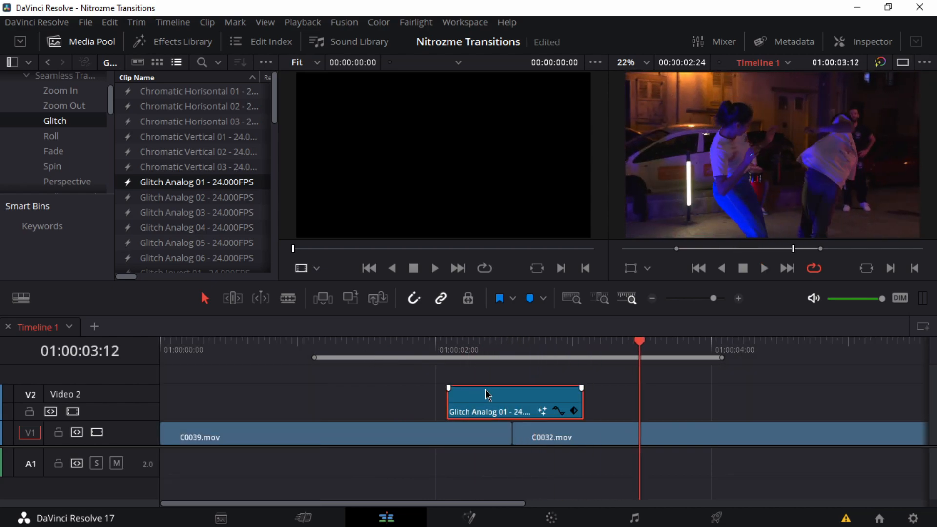
pyautogui.press('Delete')
pyautogui.scroll(-3, 210, 237)
pyautogui.moveTo(184, 244); pyautogui.dragTo(444, 410)
pyautogui.click(396, 348)
pyautogui.press('space')
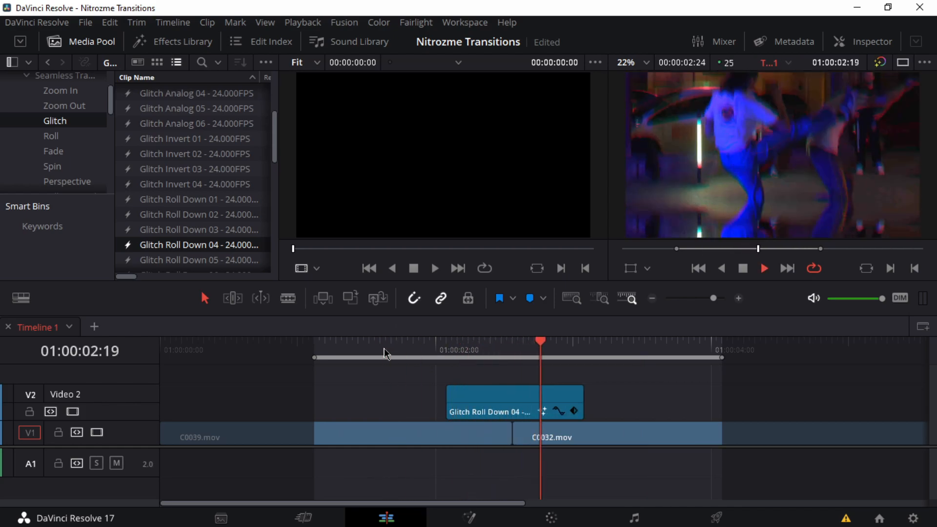
pyautogui.click(438, 348)
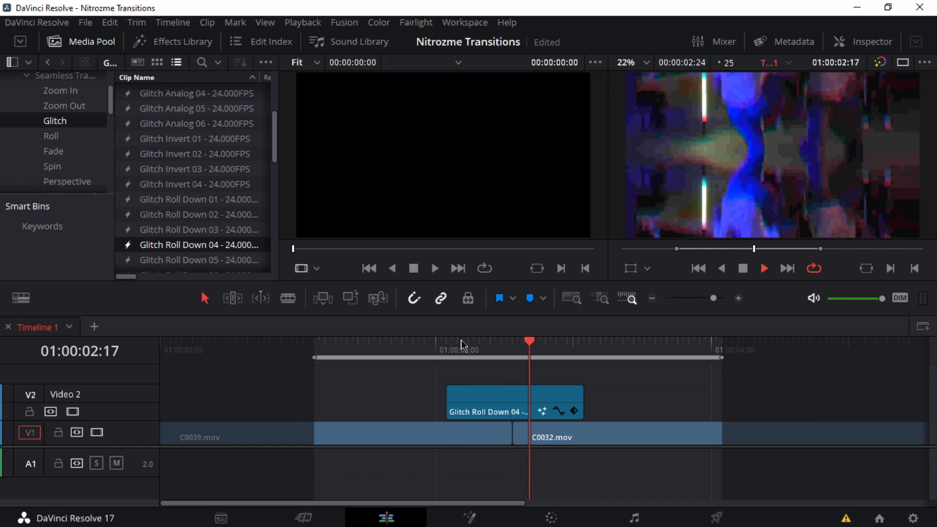
# Step: Replace the Glitch Roll Down 04 clip with another transition from farther down the Glitch bin and play it back
pyautogui.click(499, 402)
pyautogui.press('Delete')
pyautogui.scroll(-4, 195, 205)
pyautogui.moveTo(188, 221); pyautogui.dragTo(446, 397)
pyautogui.click(397, 348)
pyautogui.press('space')
# Step: Remove the glitch transition from Video 2 and look through the Zoom In and Zoom Out bins
pyautogui.click(496, 402)
pyautogui.press('Delete')
pyautogui.scroll(2, 187, 122)
pyautogui.scroll(3, 187, 122)
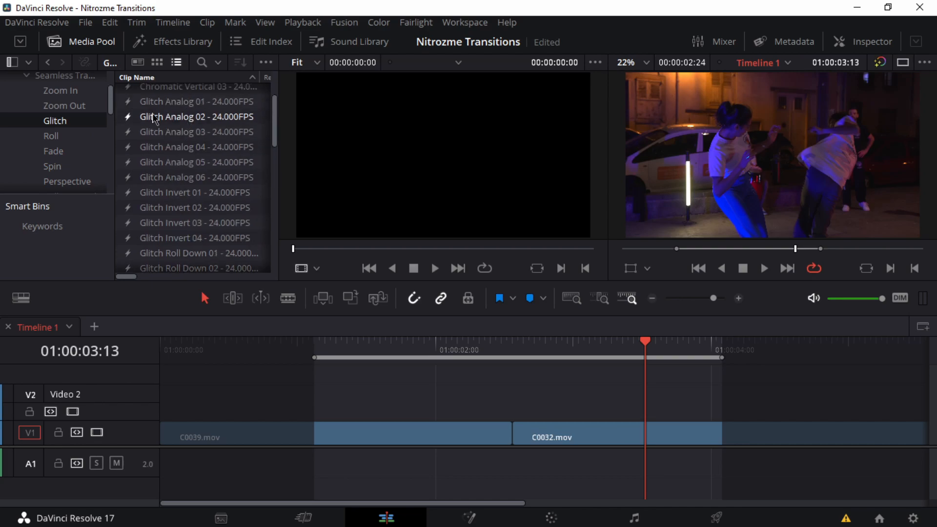
pyautogui.click(61, 91)
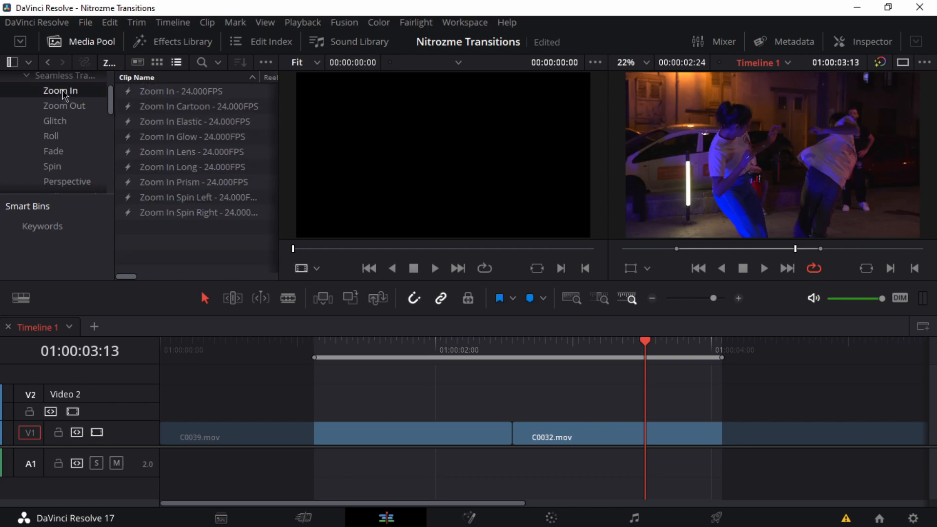
pyautogui.click(70, 107)
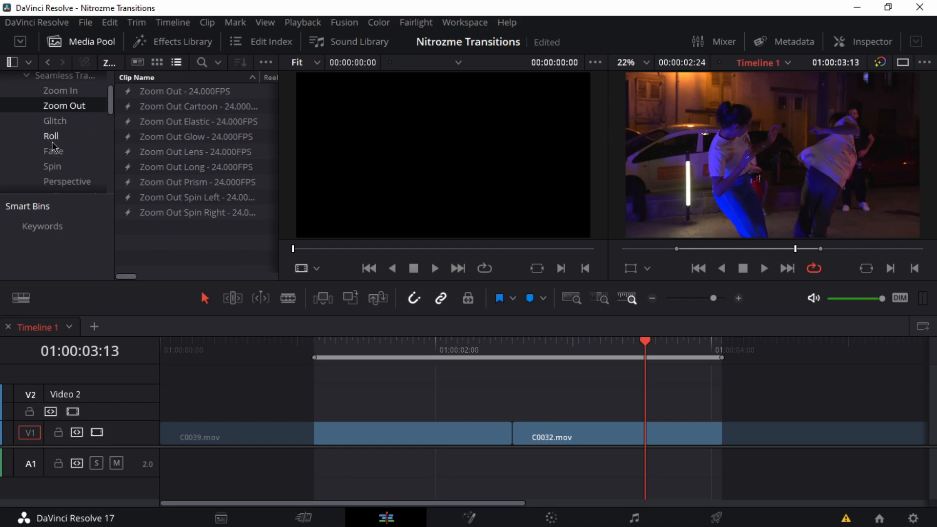
pyautogui.scroll(-1, 70, 152)
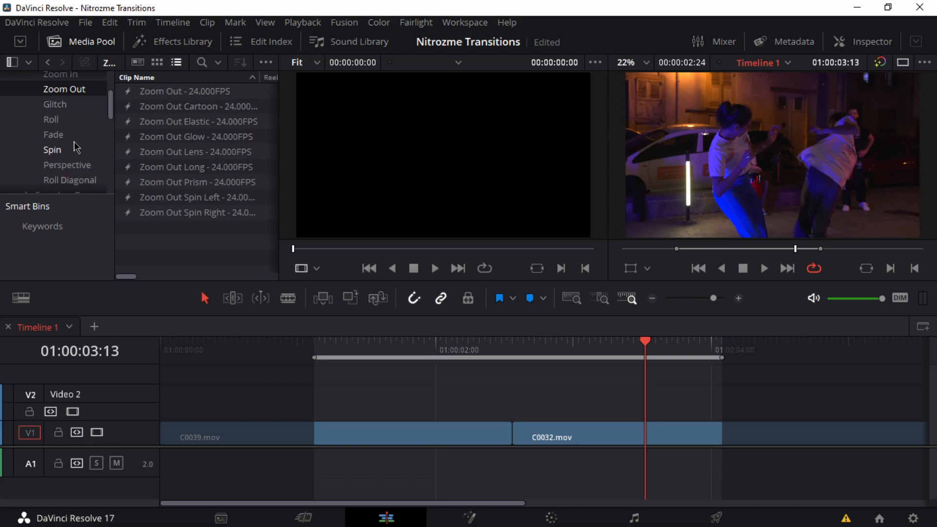
pyautogui.scroll(-1, 72, 159)
pyautogui.scroll(1, 70, 137)
# Step: Place the Fade Black 01 transition from the Fade bin over the cut on Video 2 and play it back
pyautogui.click(57, 136)
pyautogui.scroll(-5, 166, 146)
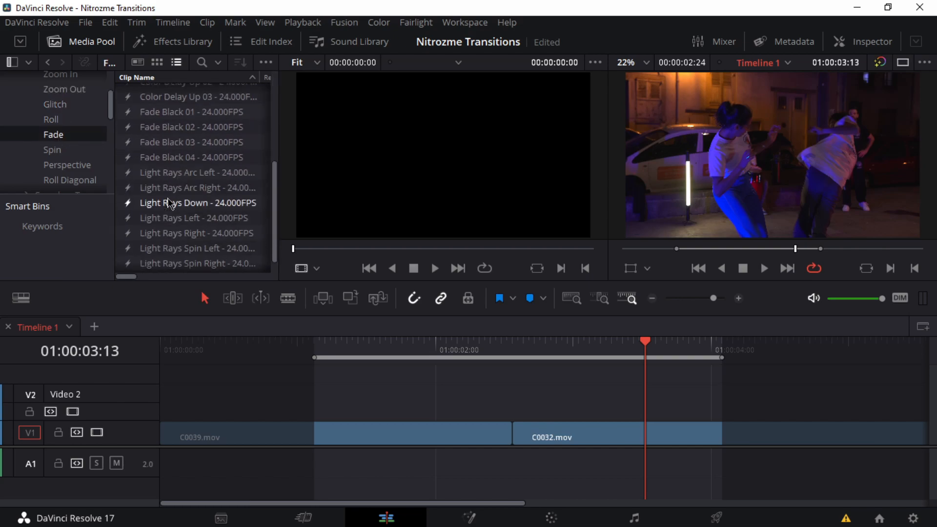
pyautogui.scroll(2, 169, 204)
pyautogui.moveTo(167, 166); pyautogui.dragTo(450, 400)
pyautogui.click(410, 349)
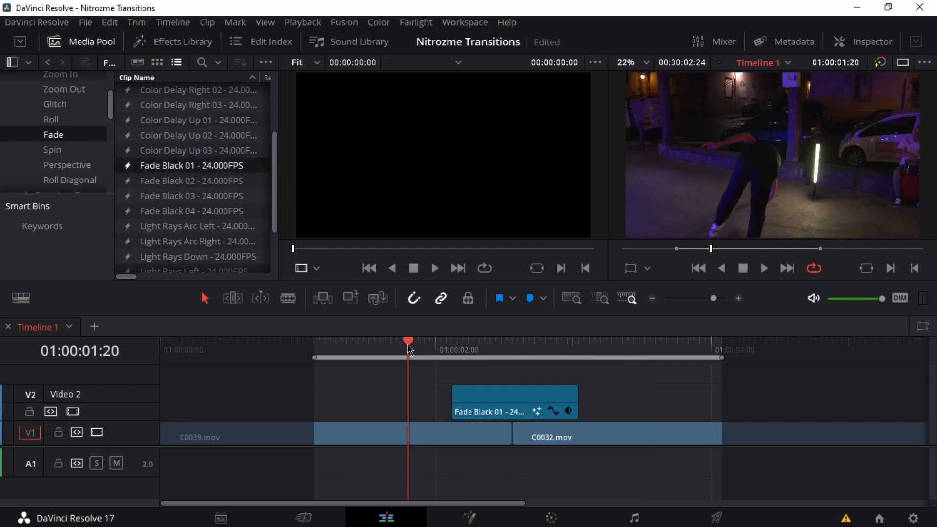
pyautogui.press('space')
# Step: Replace the Fade Black 01 clip with Light Rays Spin Right over the cut and play it back twice
pyautogui.click(496, 401)
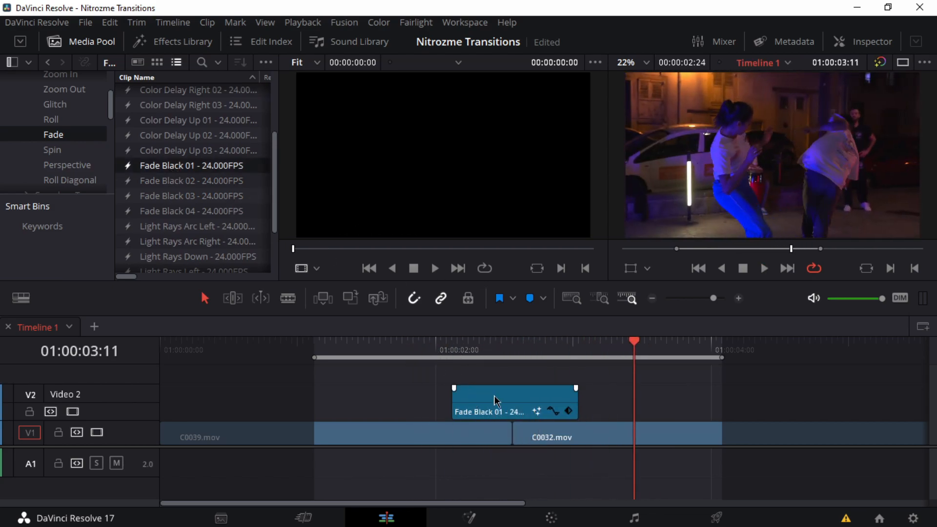
pyautogui.press('Delete')
pyautogui.scroll(-3, 232, 213)
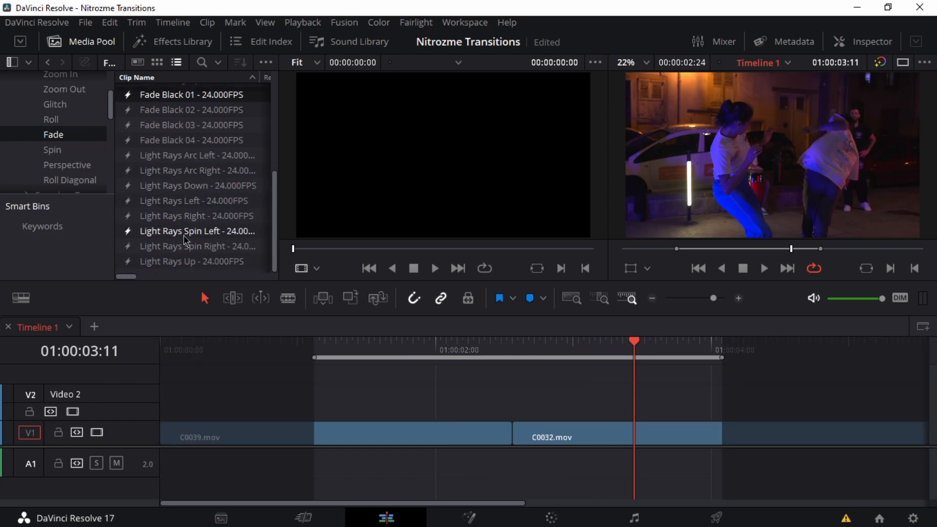
pyautogui.moveTo(181, 247); pyautogui.dragTo(438, 396)
pyautogui.moveTo(432, 348); pyautogui.dragTo(399, 347)
pyautogui.press('space')
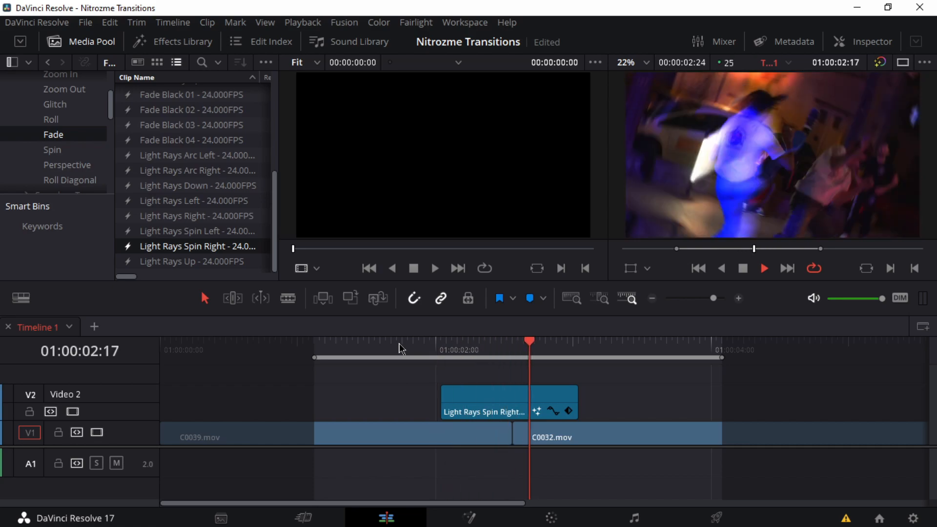
pyautogui.click(400, 348)
pyautogui.press('space')
# Step: Remove the Light Rays Spin Right clip from the Video 2 track
pyautogui.click(485, 413)
pyautogui.press('Delete')
pyautogui.scroll(2, 189, 197)
pyautogui.scroll(9, 190, 197)
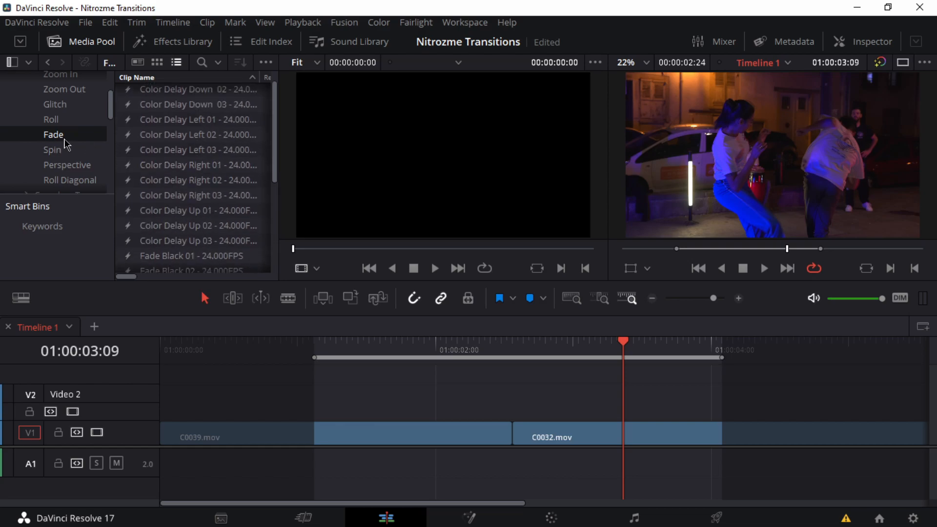
pyautogui.scroll(-1, 65, 140)
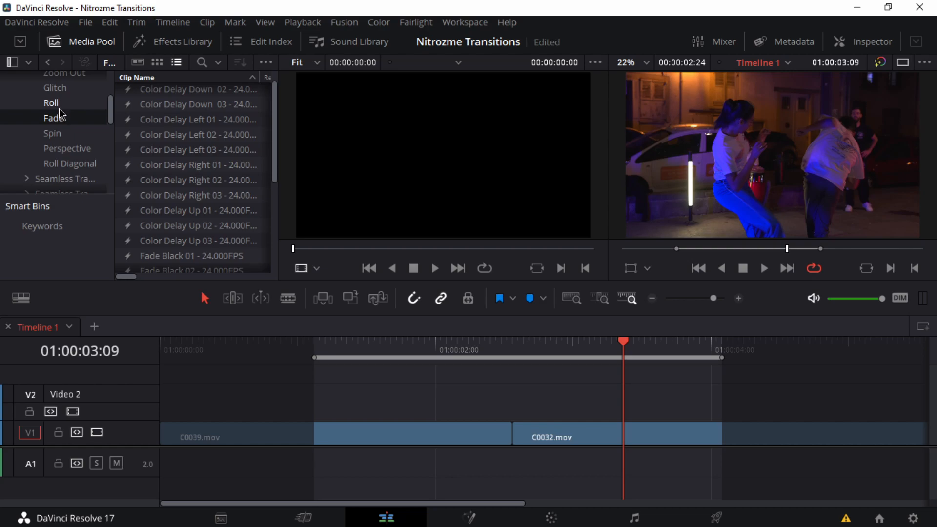
pyautogui.scroll(3, 67, 133)
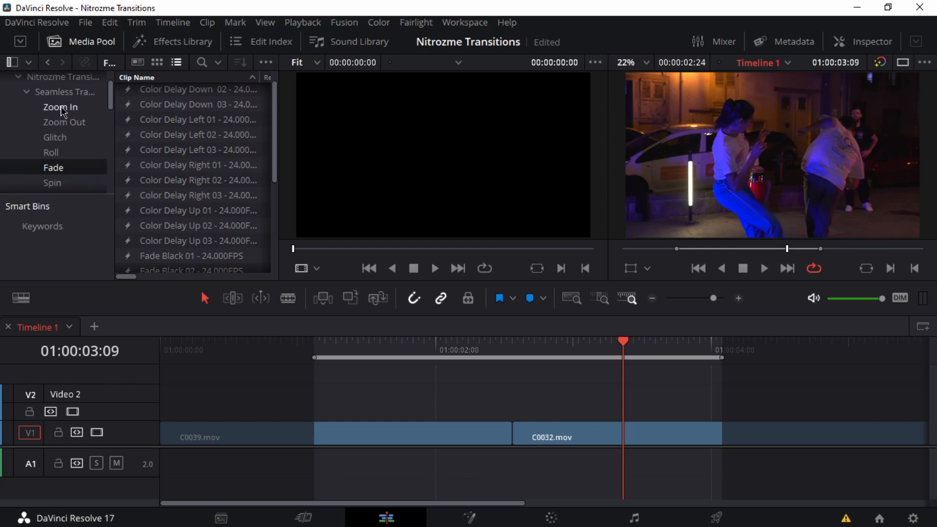
# Step: Place the basic Zoom In transition over the cut on Video 2 and scrub the playhead to the cut
pyautogui.click(64, 112)
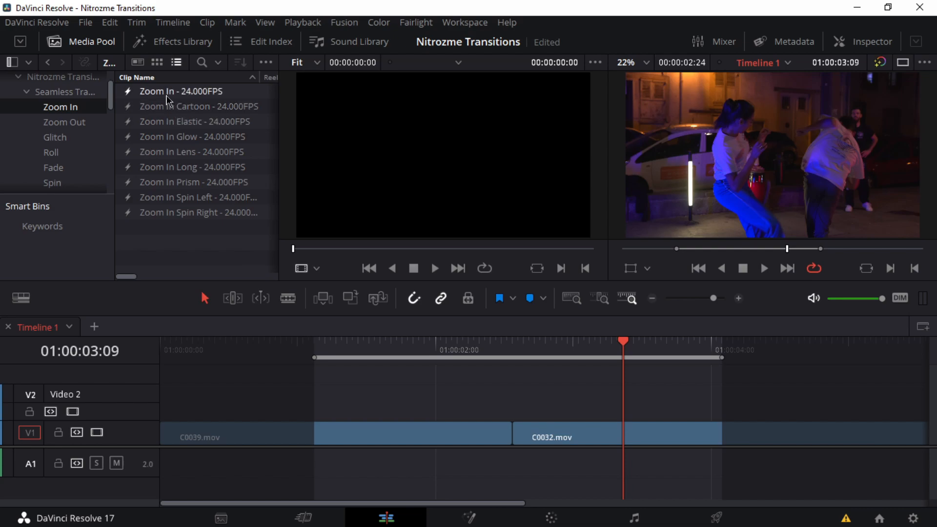
pyautogui.moveTo(180, 91); pyautogui.dragTo(445, 409)
pyautogui.moveTo(444, 351); pyautogui.dragTo(523, 354)
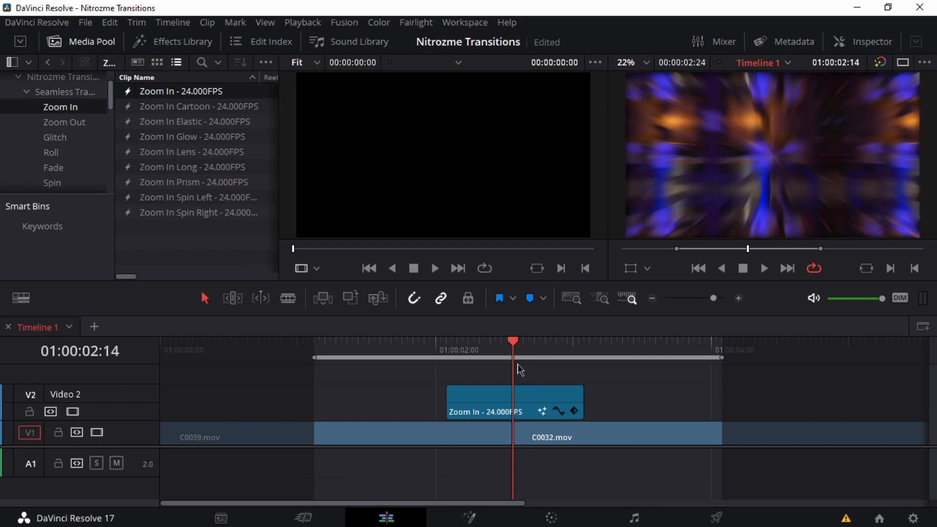
# Step: Inspect the Zoom In clip's Video and File properties in the Inspector and close it
pyautogui.click(490, 399)
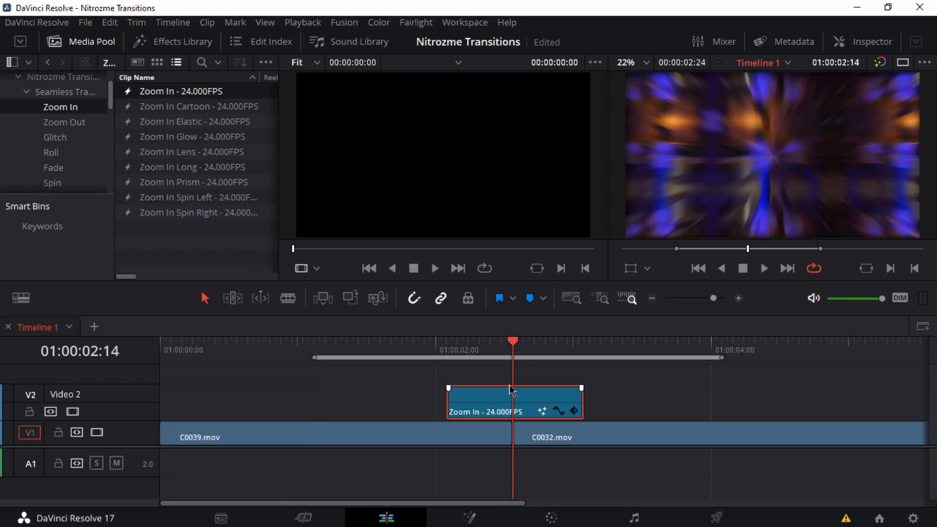
pyautogui.click(868, 44)
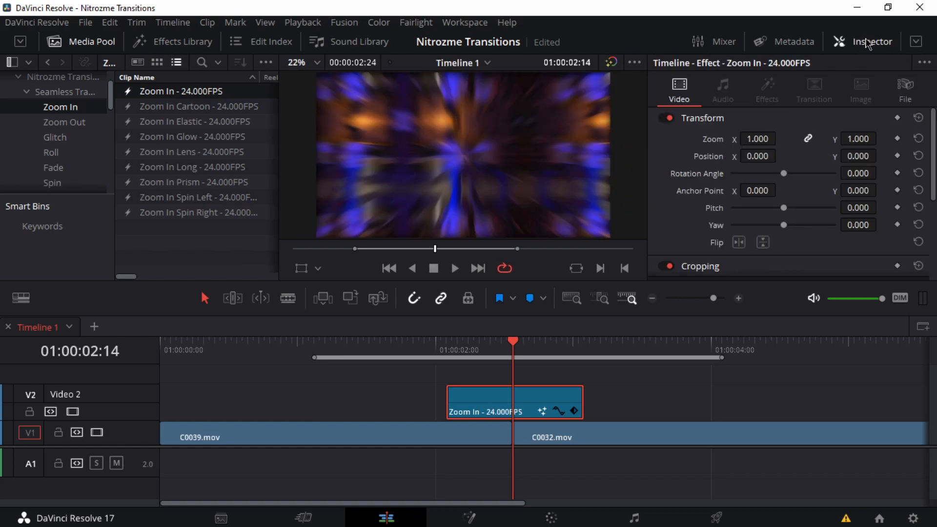
pyautogui.click(910, 90)
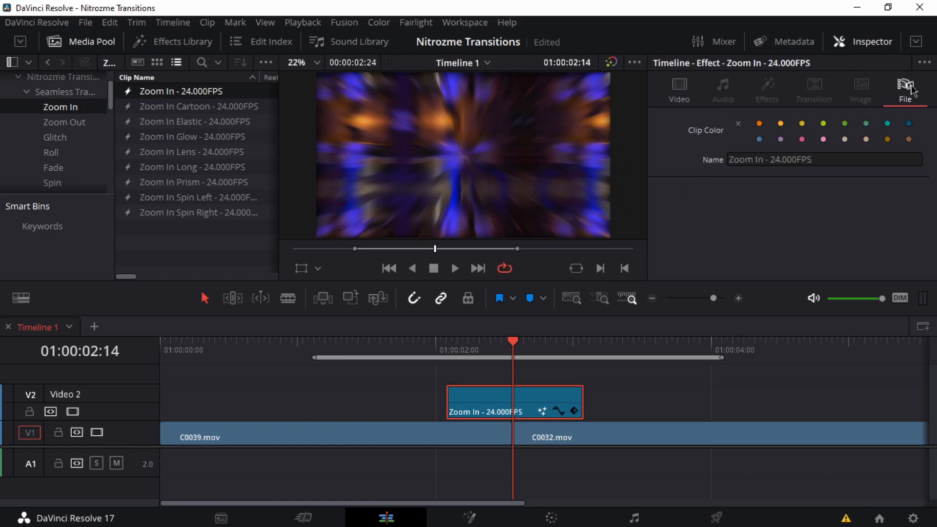
pyautogui.click(680, 92)
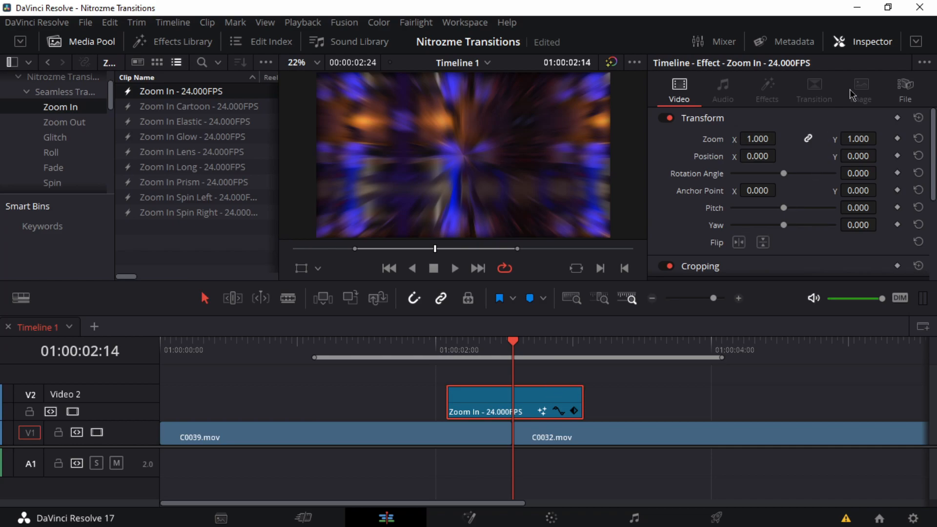
pyautogui.click(868, 43)
# Step: Play back the Zoom In transition over the cut from before its start
pyautogui.moveTo(505, 346); pyautogui.dragTo(315, 329)
pyautogui.press('space')
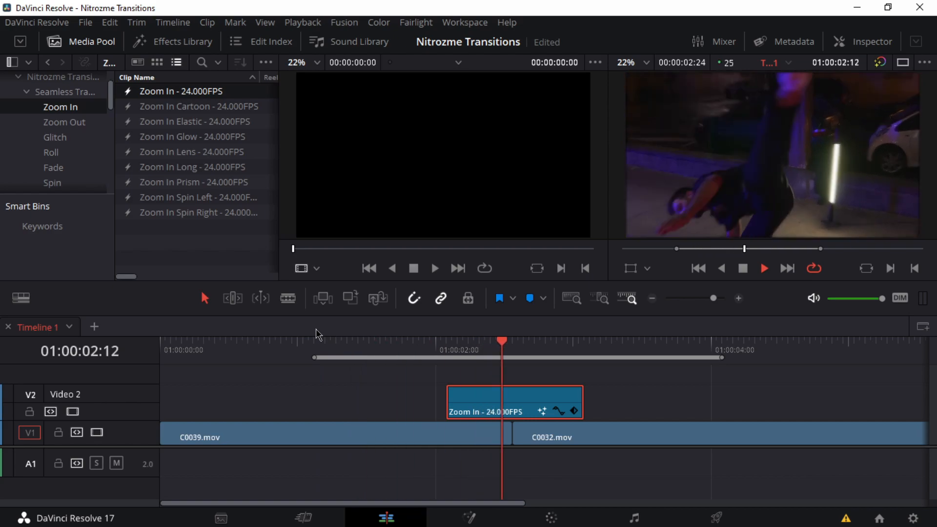
pyautogui.click(378, 347)
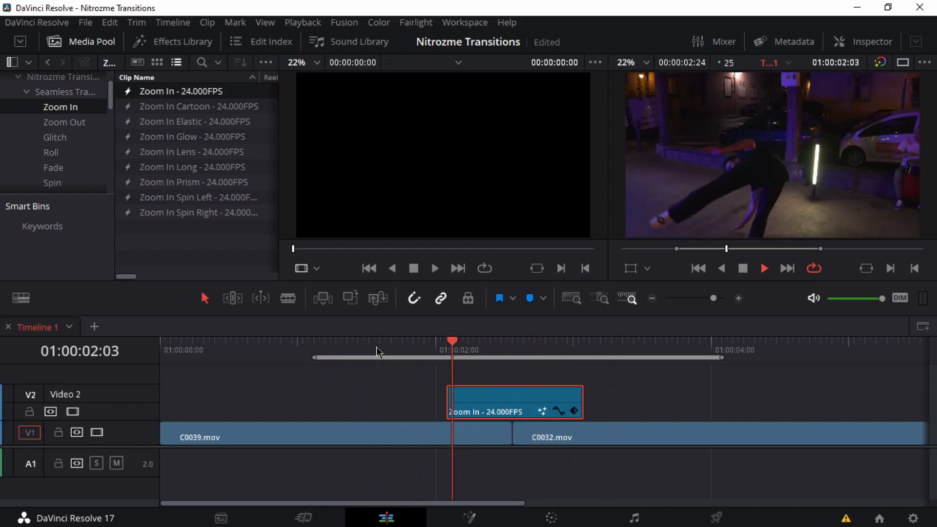
pyautogui.press('space')
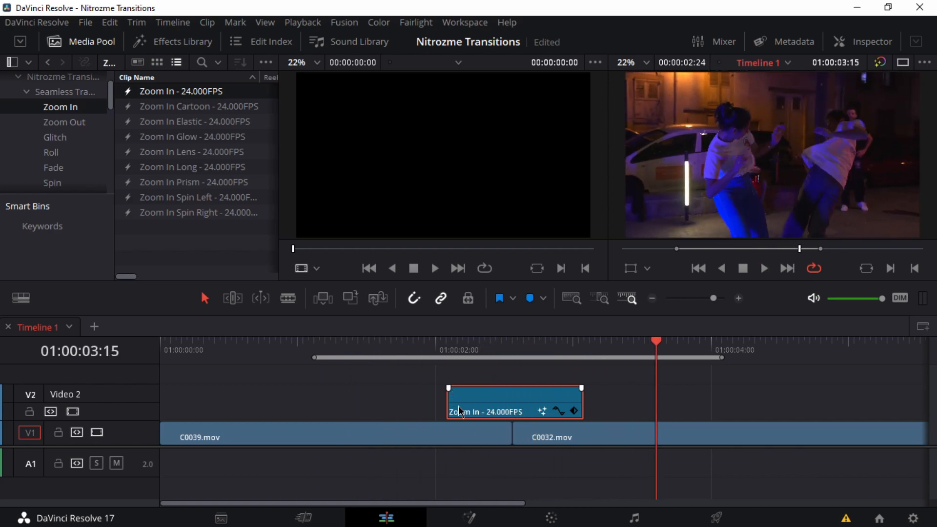
# Step: Shorten the Zoom In clip from both ends around the cut and play back the faster transition
pyautogui.moveTo(453, 409); pyautogui.dragTo(477, 409)
pyautogui.moveTo(581, 403); pyautogui.dragTo(545, 403)
pyautogui.click(382, 344)
pyautogui.press('space')
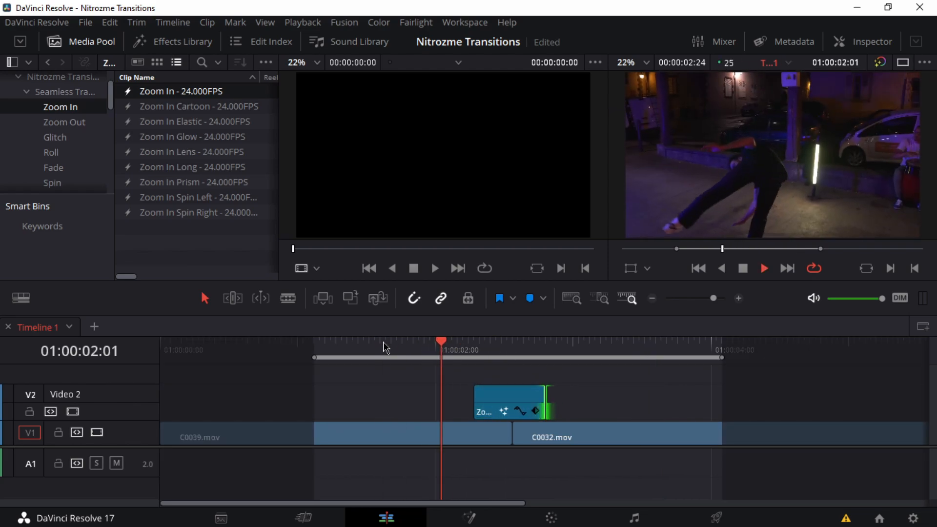
pyautogui.press('space')
# Step: Extend both ends of the Zoom In clip well beyond its original length and play back the slower transition
pyautogui.moveTo(470, 405); pyautogui.dragTo(410, 404)
pyautogui.moveTo(545, 408); pyautogui.dragTo(621, 410)
pyautogui.click(347, 345)
pyautogui.press('space')
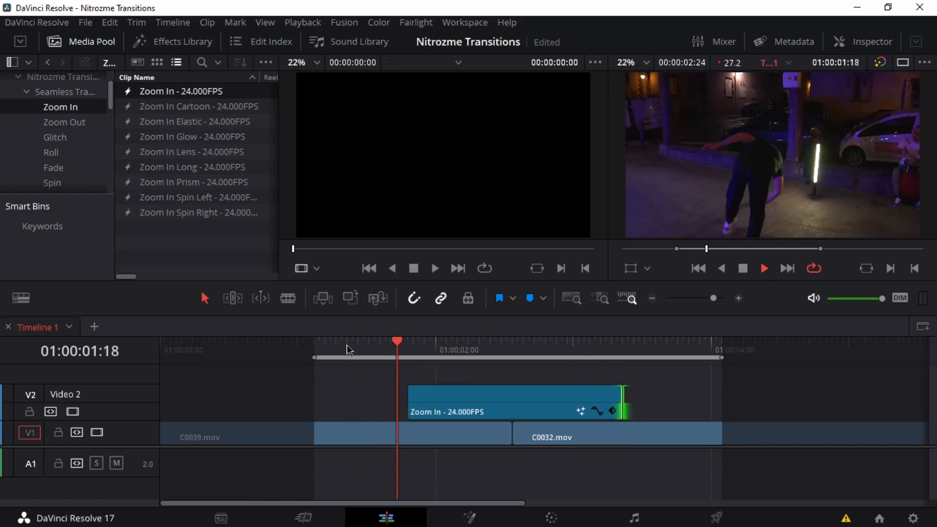
pyautogui.press('space')
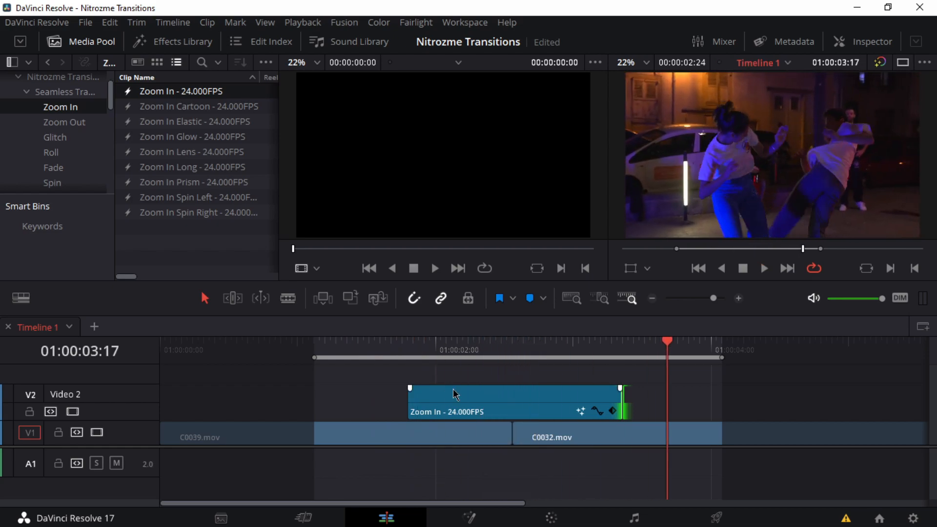
# Step: Replace the Zoom In clip with the basic Zoom Out transition over the cut and play it back
pyautogui.click(464, 398)
pyautogui.press('Delete')
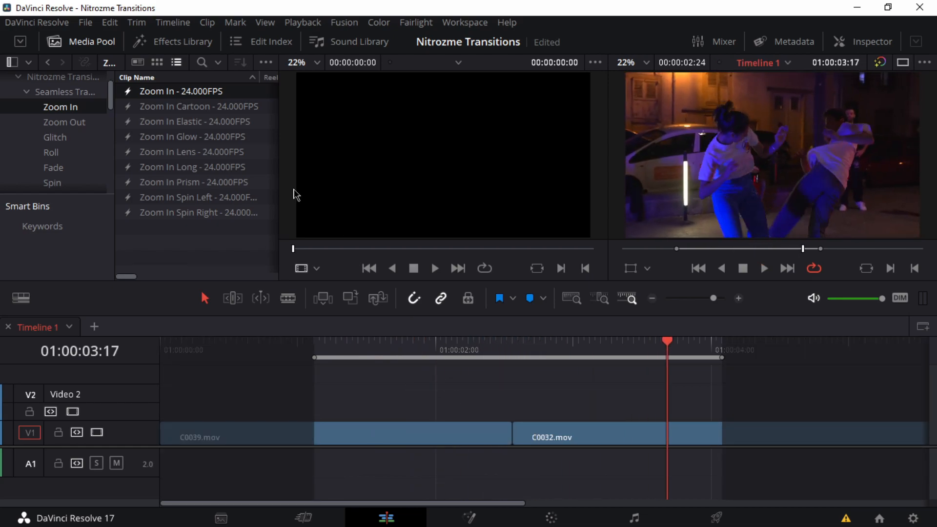
pyautogui.click(70, 122)
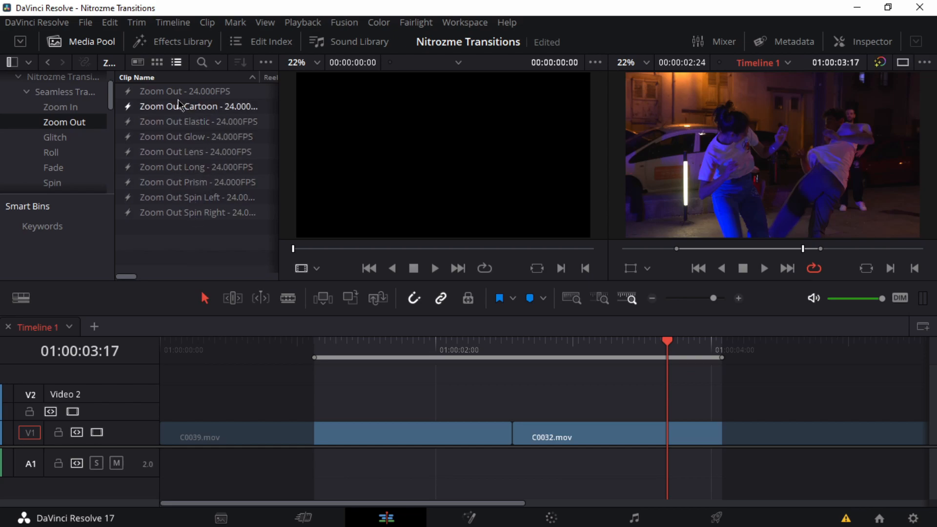
pyautogui.moveTo(161, 91); pyautogui.dragTo(443, 401)
pyautogui.click(387, 344)
pyautogui.press('space')
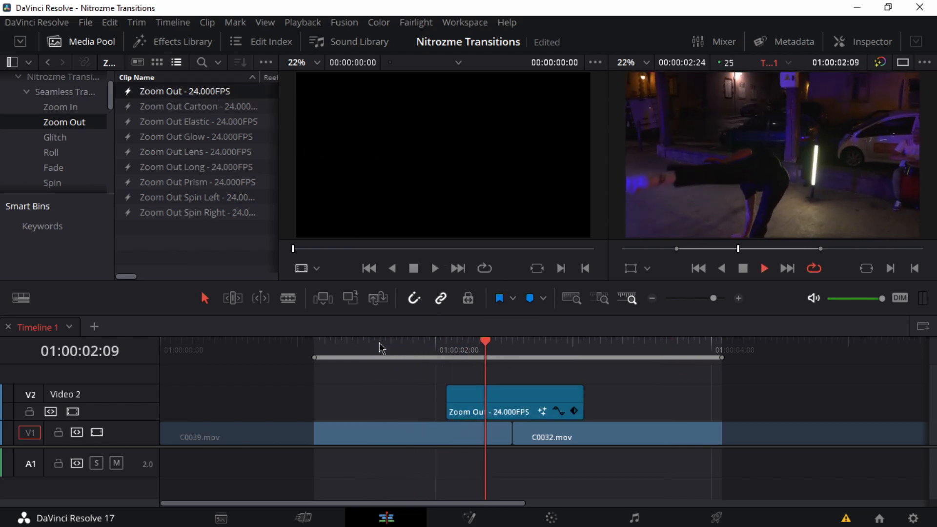
# Step: Replay the Zoom Out transition and scrub the playhead to the cut at 01:00:02:14
pyautogui.moveTo(444, 347); pyautogui.dragTo(471, 348)
pyautogui.press('space')
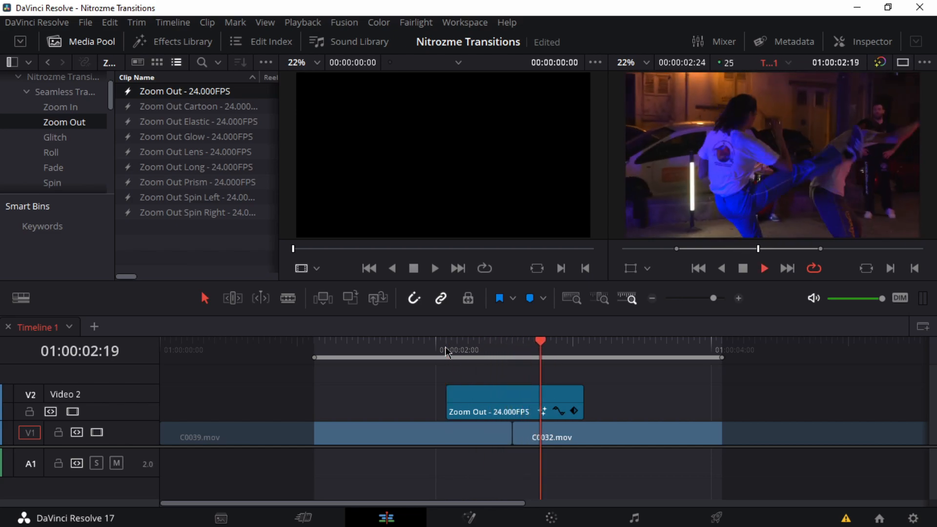
pyautogui.click(465, 349)
pyautogui.press('space')
pyautogui.moveTo(464, 349); pyautogui.dragTo(509, 348)
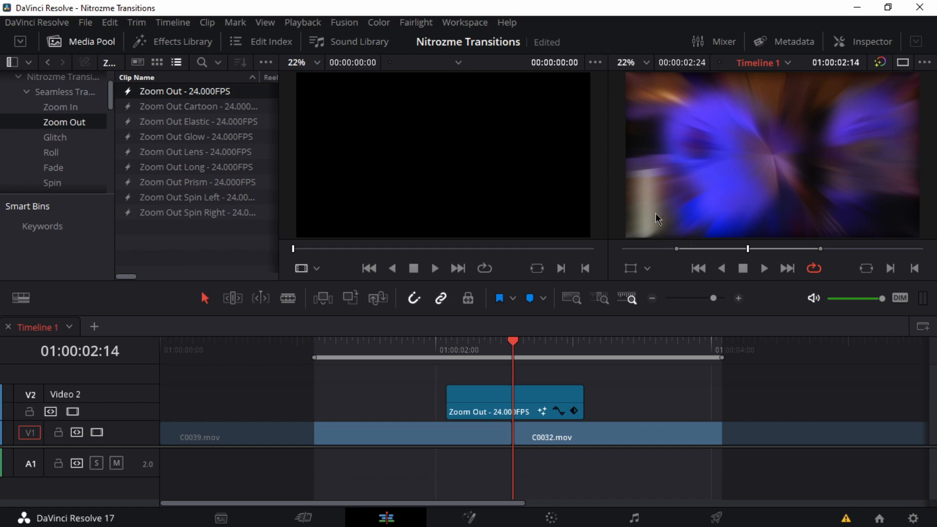
# Step: View the Zoom Out transition full screen, play it back there and return to the Edit page
pyautogui.hotkey('ctrl', 'f')
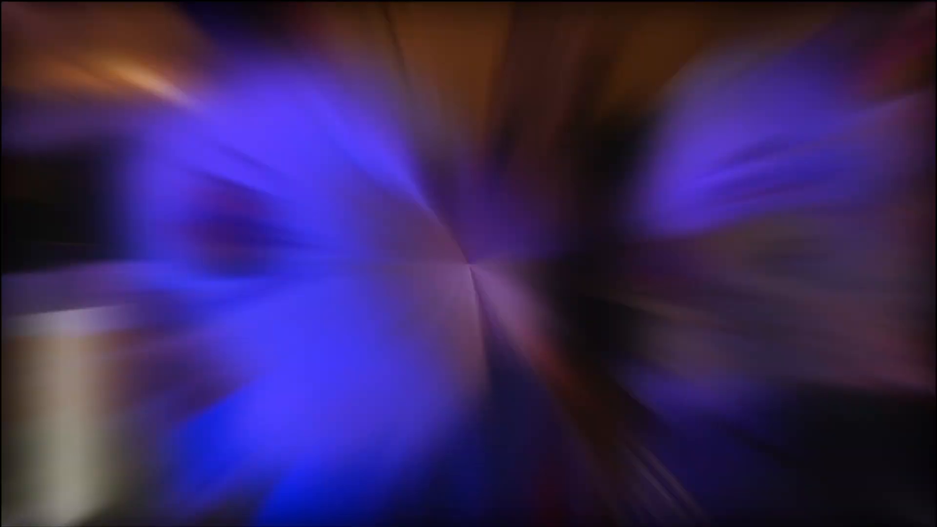
pyautogui.press('Escape')
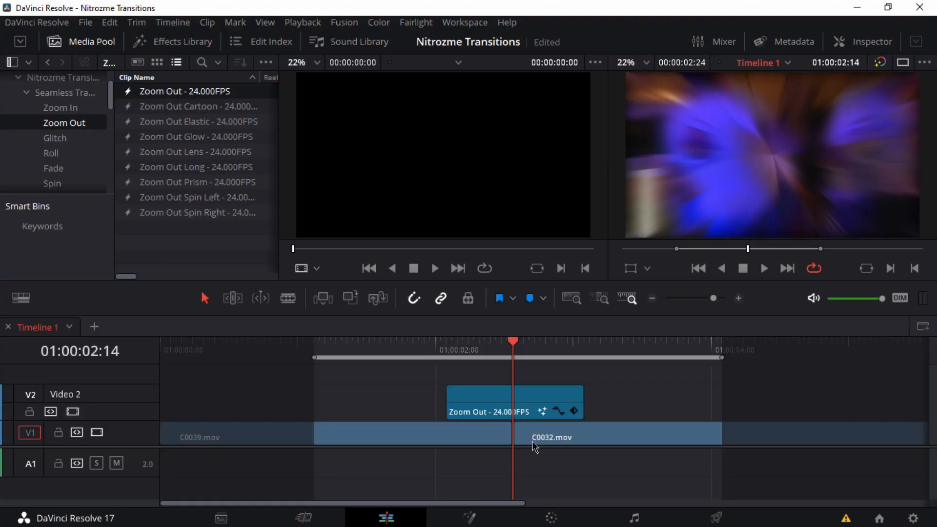
pyautogui.hotkey('ctrl', 'f')
pyautogui.press('space')
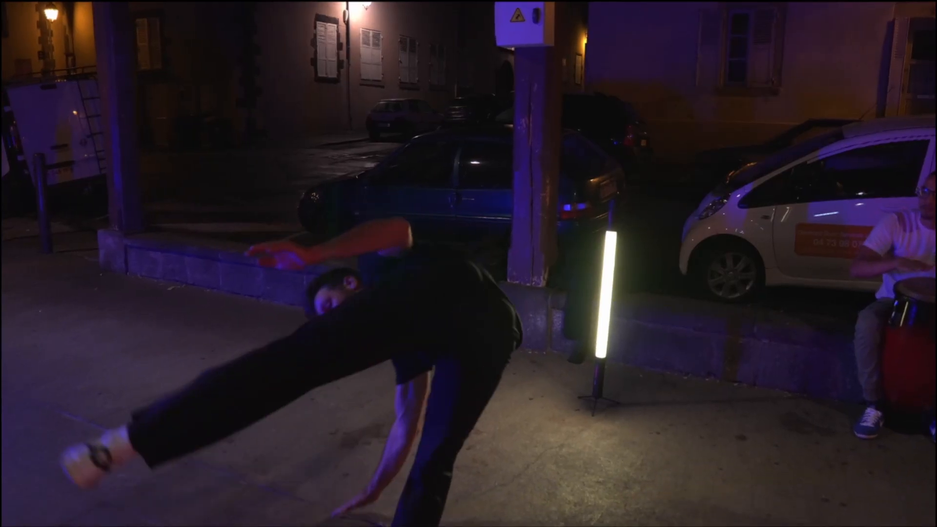
pyautogui.press('Escape')
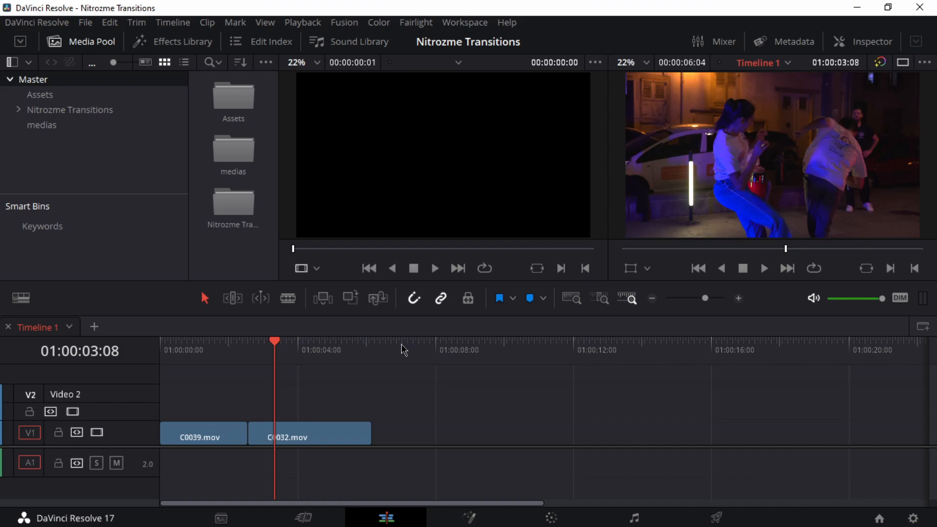
# Step: Show the Zoom In bin of Seamless Transitions 24.000 FPS as a list and widen the clip list area
pyautogui.click(19, 109)
pyautogui.scroll(-1, 24, 114)
pyautogui.click(27, 109)
pyautogui.scroll(-3, 43, 132)
pyautogui.scroll(-1, 43, 134)
pyautogui.scroll(3, 44, 132)
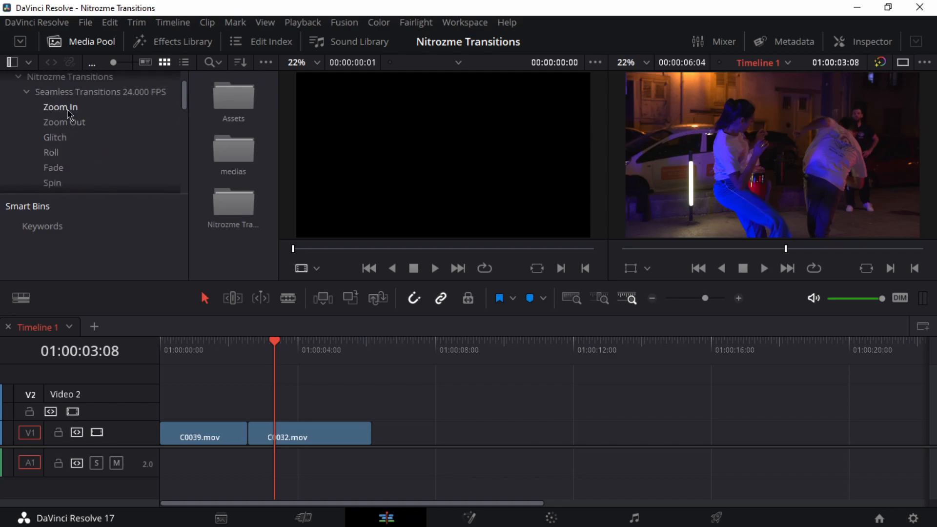
pyautogui.click(69, 108)
pyautogui.click(184, 62)
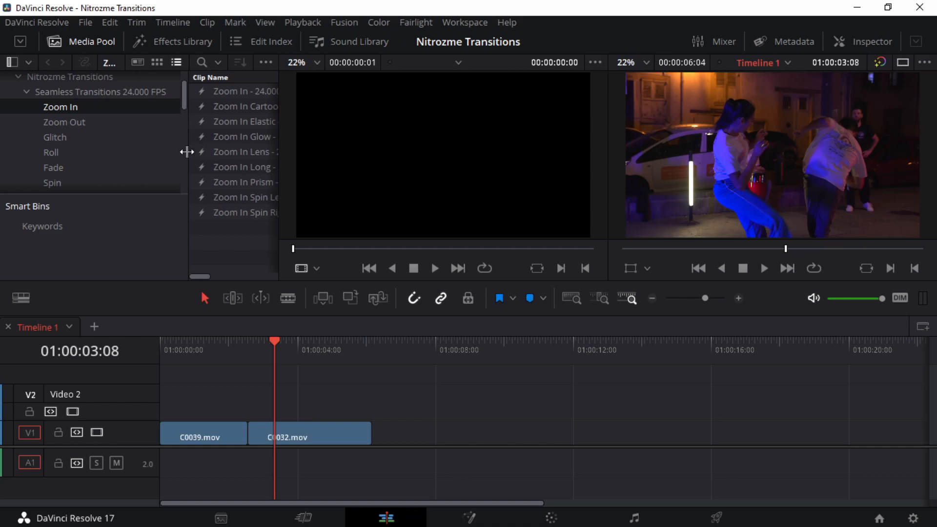
pyautogui.moveTo(188, 165); pyautogui.dragTo(101, 159)
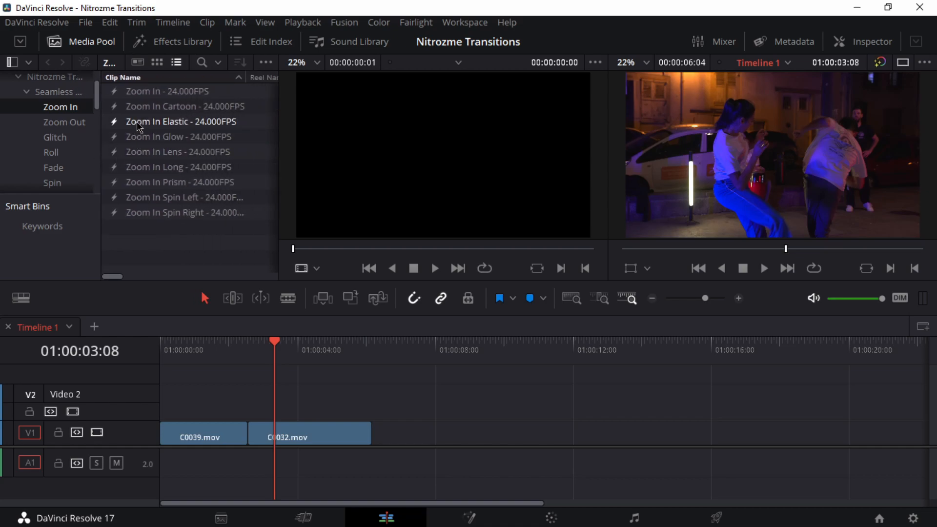
# Step: Place the Zoom In Elastic transition on Video 2, centred over the cut between C0039.mov and C0032.mov
pyautogui.moveTo(139, 128); pyautogui.dragTo(231, 402)
pyautogui.scroll(2, 231, 404)
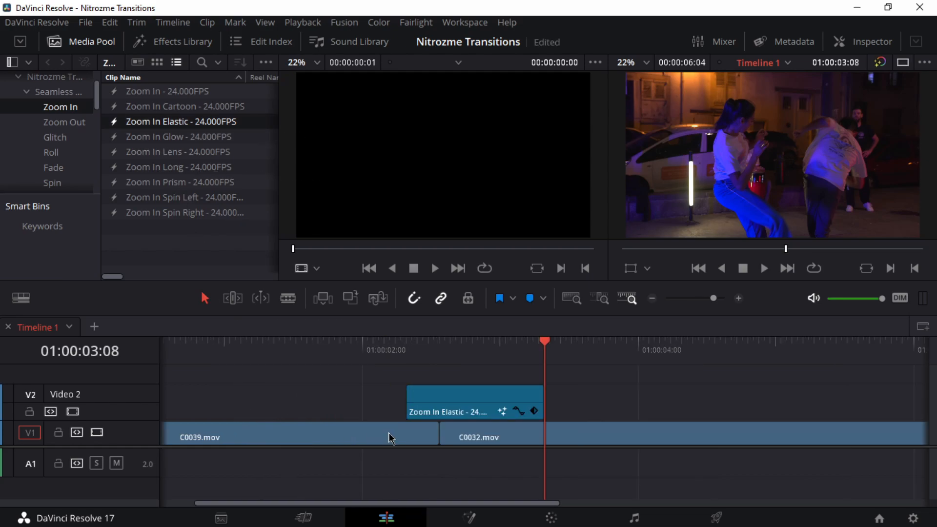
pyautogui.moveTo(494, 390); pyautogui.dragTo(458, 395)
# Step: Play back the Zoom In Elastic transition twice from before the cut
pyautogui.click(424, 347)
pyautogui.moveTo(397, 350); pyautogui.dragTo(253, 337)
pyautogui.press('space')
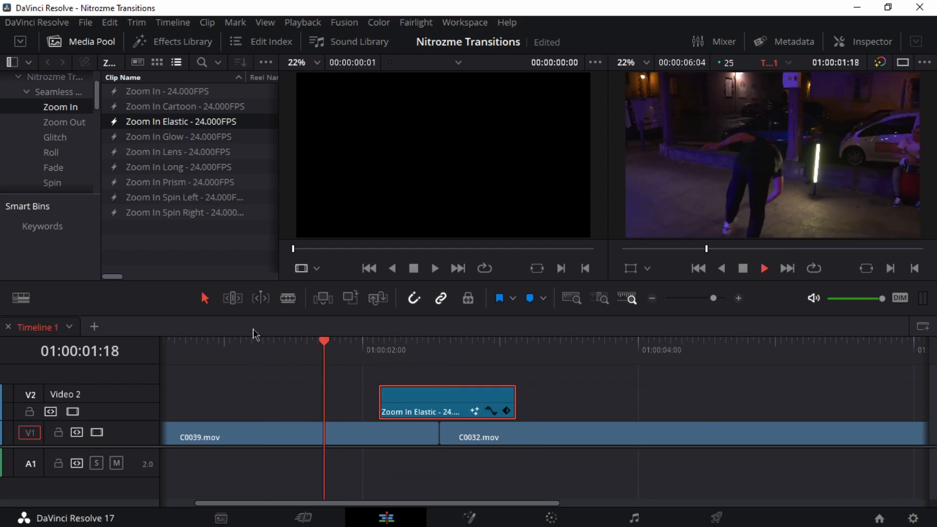
pyautogui.moveTo(468, 347); pyautogui.dragTo(347, 340)
pyautogui.press('space')
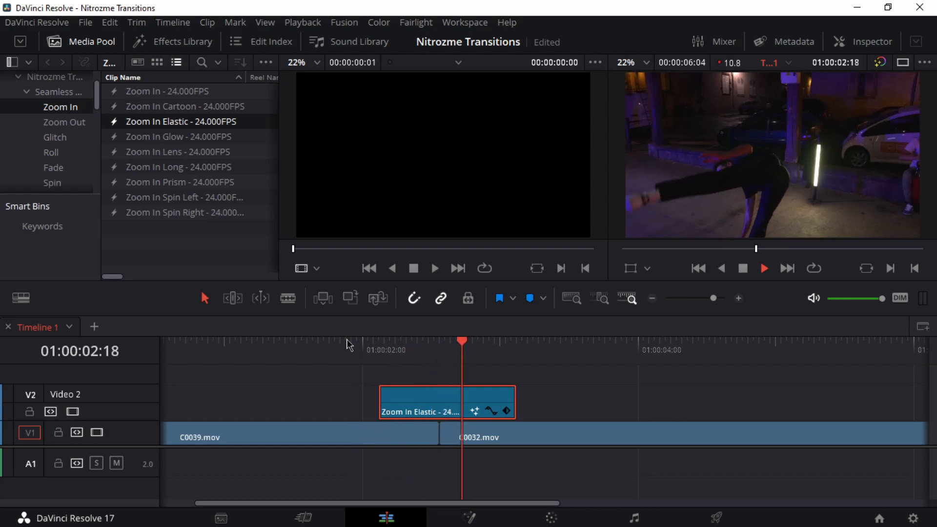
# Step: Mark an in-to-out range of 00:00:03:15 around the Zoom In Elastic transition and play it back looped
pyautogui.moveTo(452, 356); pyautogui.dragTo(697, 363)
pyautogui.press('space')
pyautogui.press('space')
pyautogui.press('space')
pyautogui.click(203, 349)
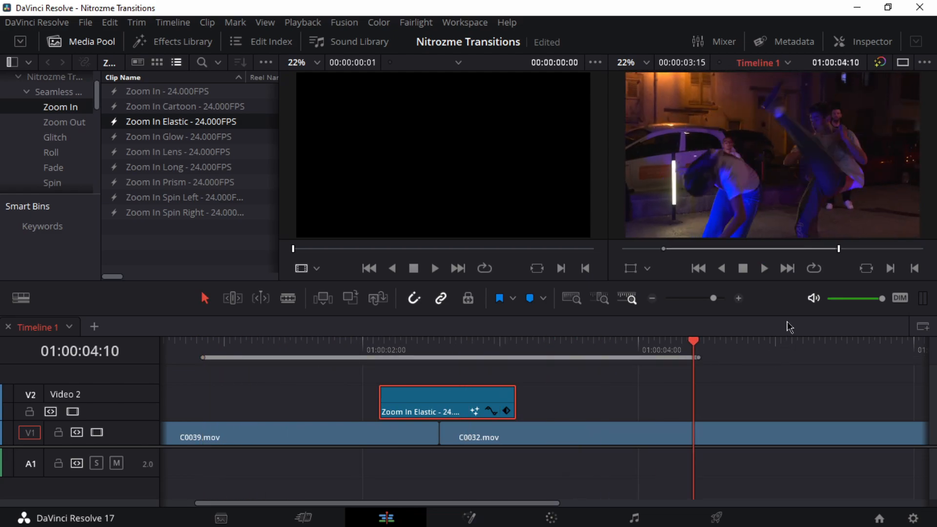
pyautogui.click(814, 268)
pyautogui.press('space')
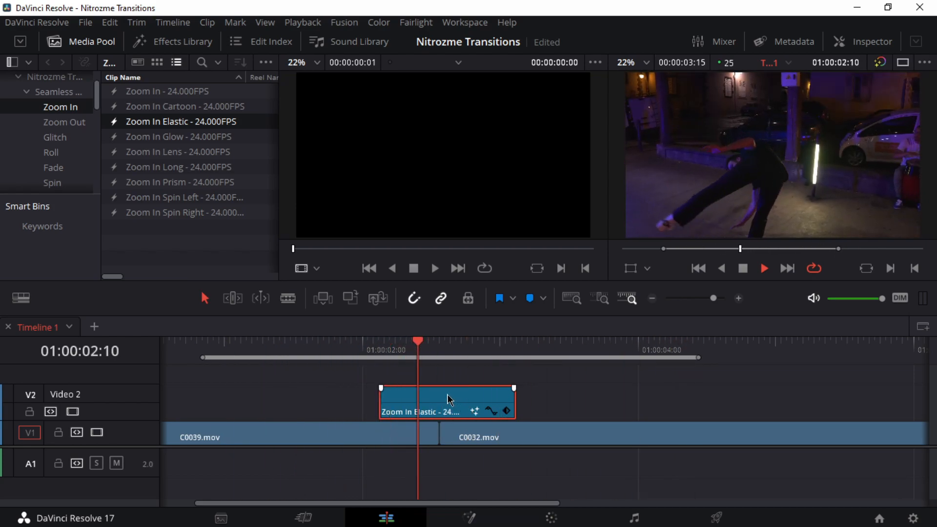
pyautogui.press('space')
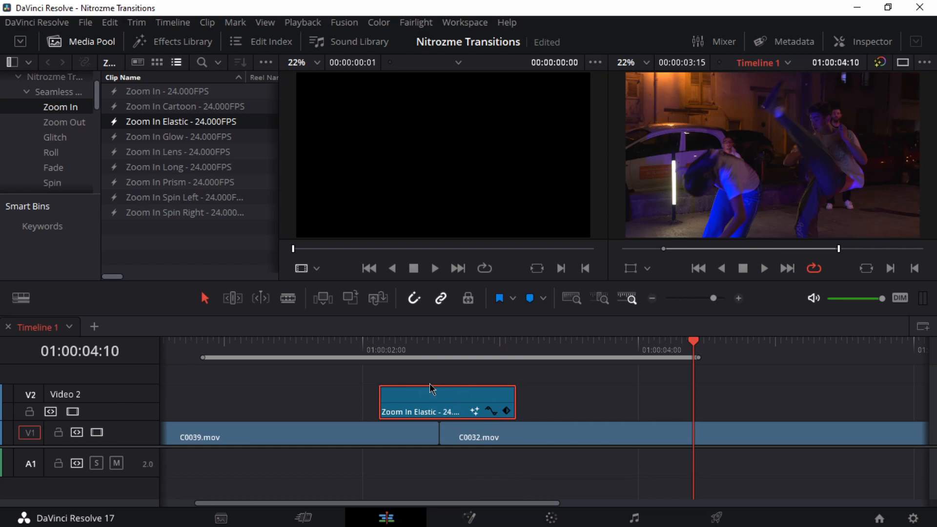
# Step: Move the Zoom In Elastic clip past the marked range and place the basic Zoom In transition over the cut
pyautogui.moveTo(439, 393); pyautogui.dragTo(615, 393)
pyautogui.moveTo(134, 91); pyautogui.dragTo(380, 410)
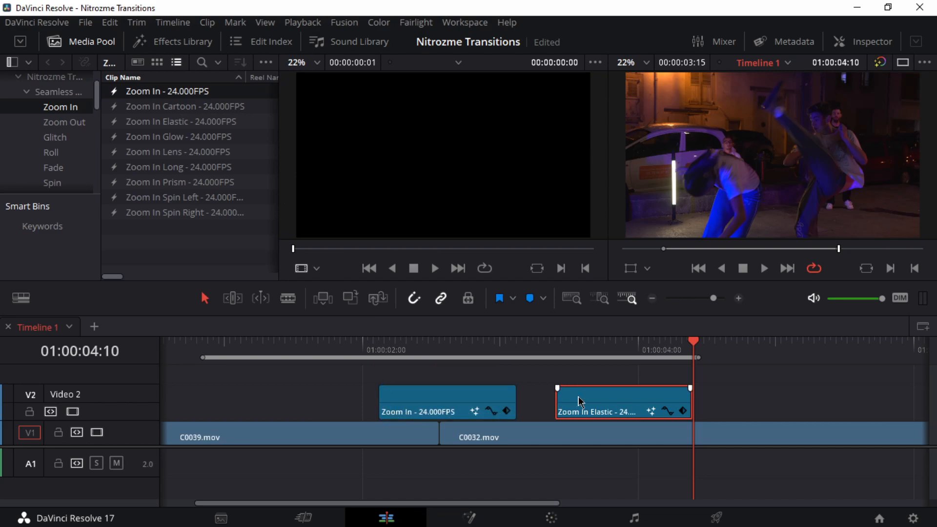
pyautogui.moveTo(580, 401); pyautogui.dragTo(767, 399)
# Step: Play back the basic Zoom In transition from before the cut for comparison
pyautogui.moveTo(341, 342); pyautogui.dragTo(285, 344)
pyautogui.press('space')
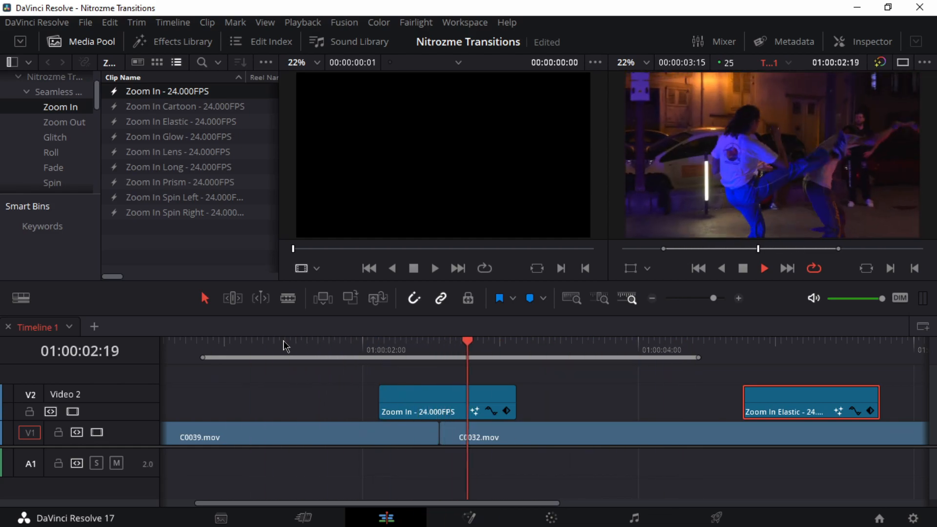
pyautogui.press('space')
# Step: Delete the basic Zoom In clip and move the Zoom In Elastic clip back over the cut
pyautogui.click(450, 393)
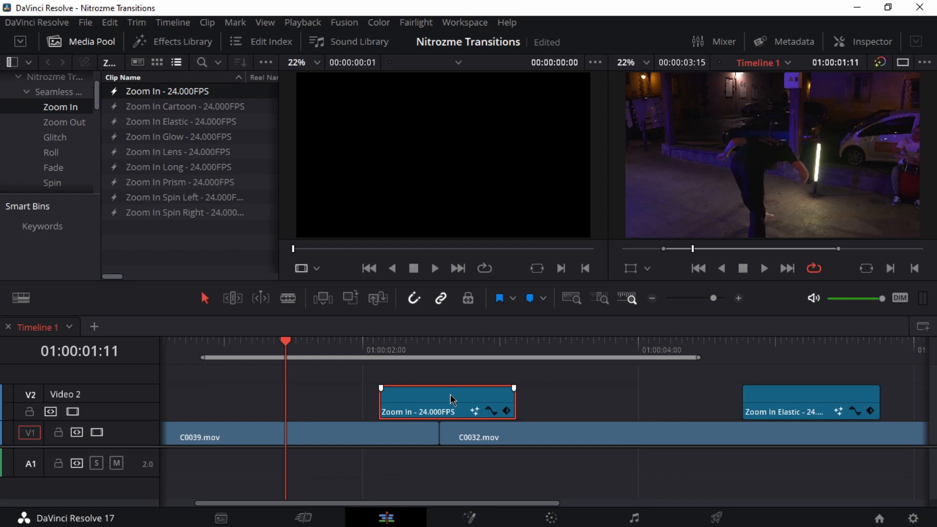
pyautogui.press('Delete')
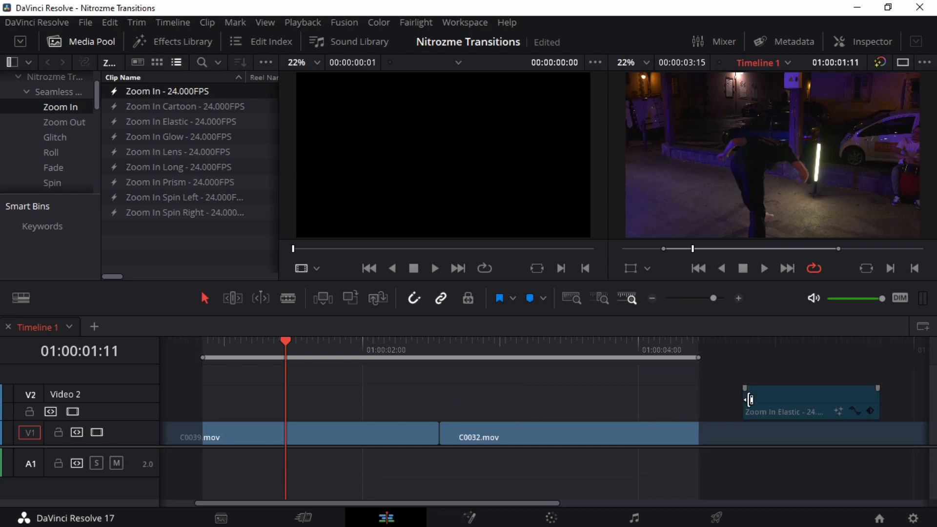
pyautogui.moveTo(791, 401); pyautogui.dragTo(421, 401)
# Step: Scrub to the cut at 01:00:02:14 and enable Render Cache Color Output for the Zoom In Elastic clip
pyautogui.moveTo(424, 355)
pyautogui.mouseDown()
pyautogui.moveTo(377, 355)
pyautogui.moveTo(442, 355)
pyautogui.mouseUp()
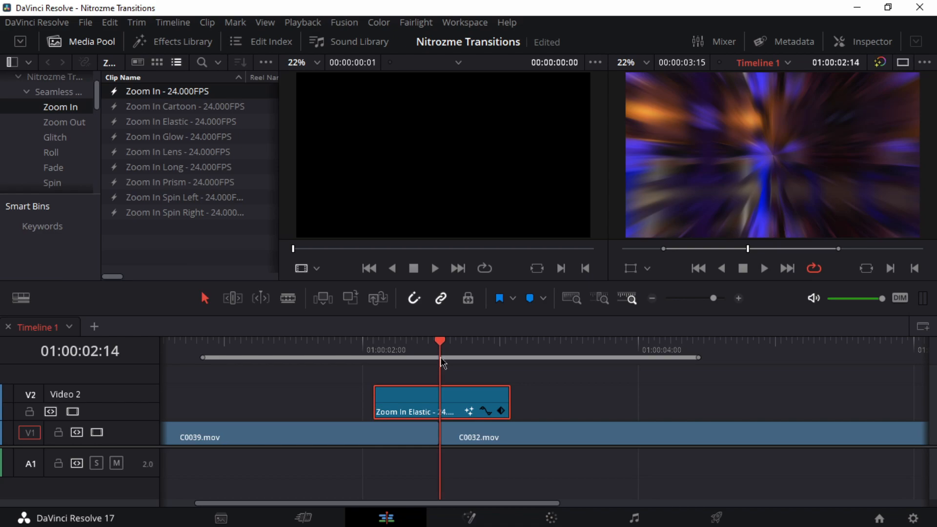
pyautogui.rightClick(438, 402)
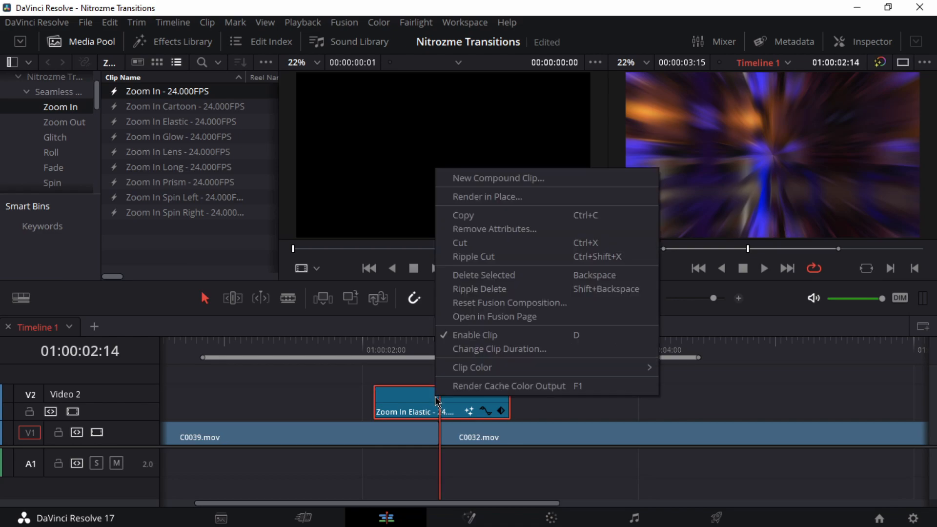
pyautogui.click(528, 388)
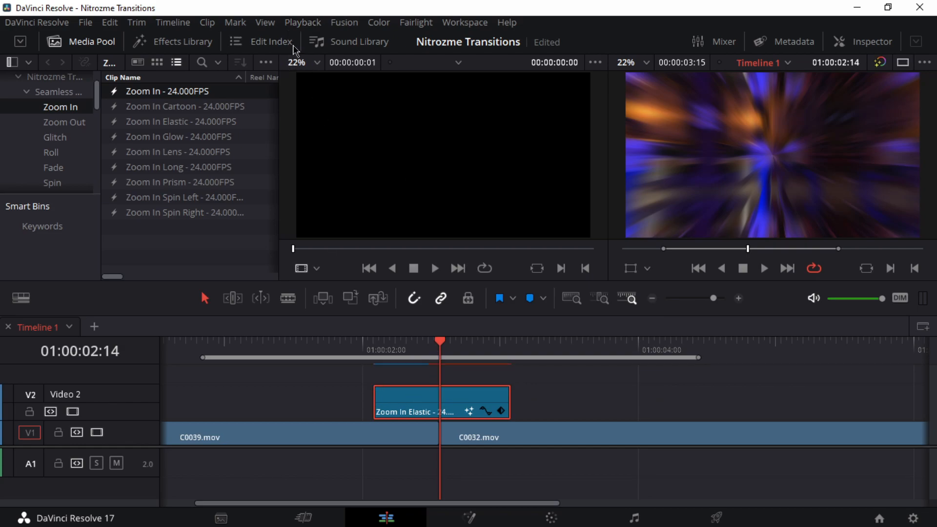
# Step: Check which Render Cache mode is active in the playback options
pyautogui.click(306, 22)
pyautogui.moveTo(309, 95)
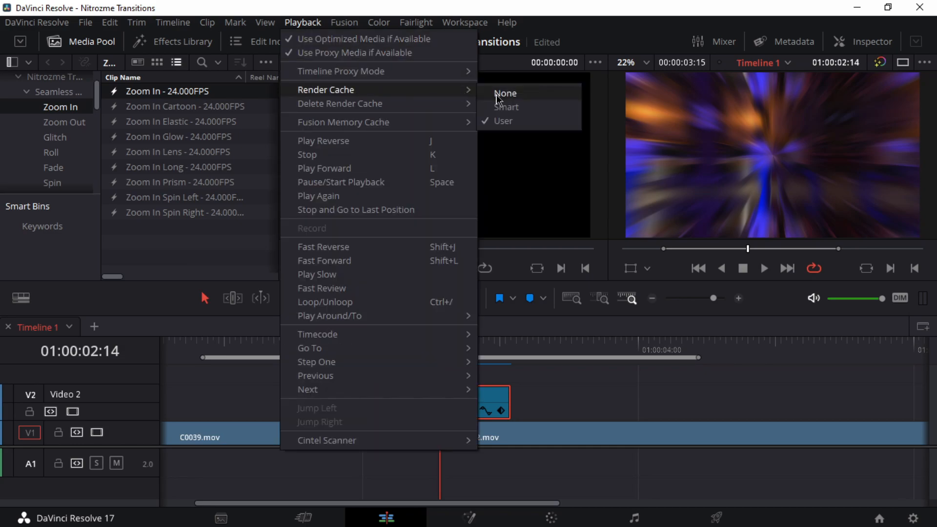
pyautogui.click(540, 404)
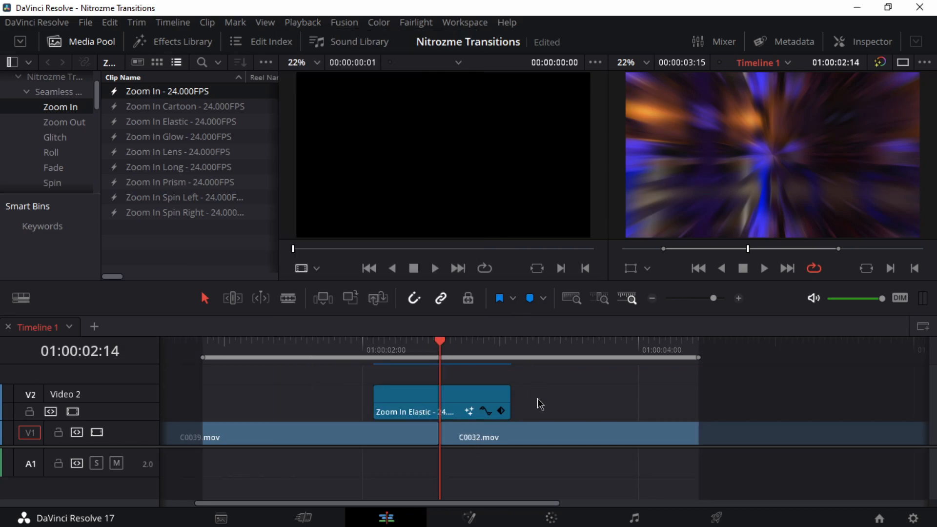
# Step: Set the render cache format to DNxHR LB in the project's master settings and save the settings
pyautogui.click(914, 518)
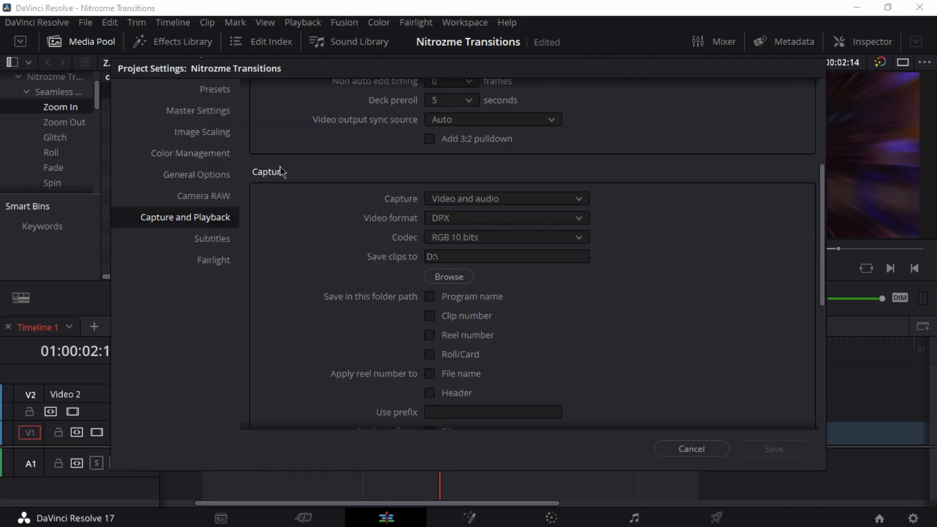
pyautogui.click(212, 111)
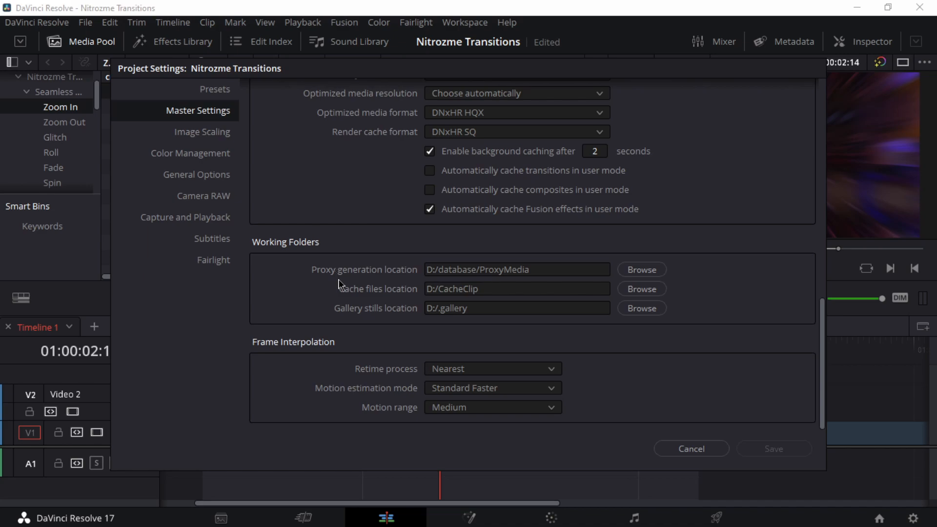
pyautogui.scroll(4, 341, 368)
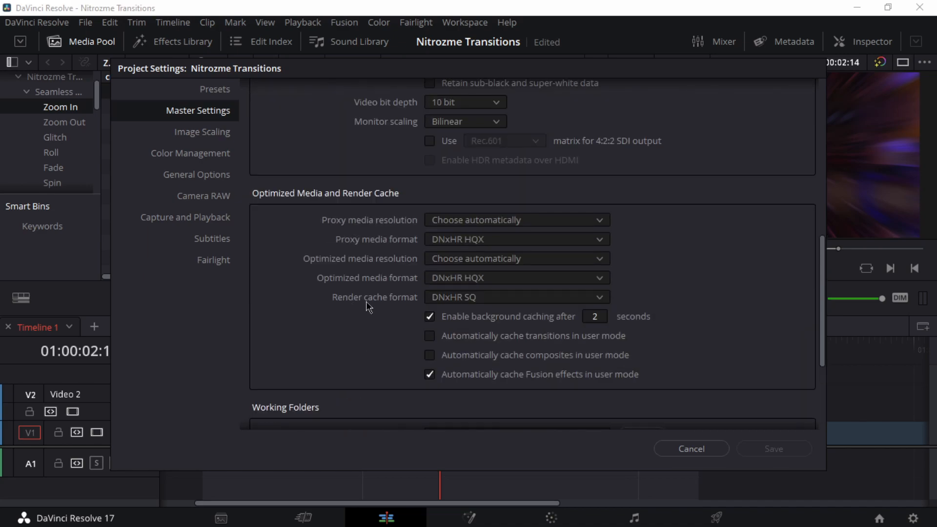
pyautogui.click(476, 299)
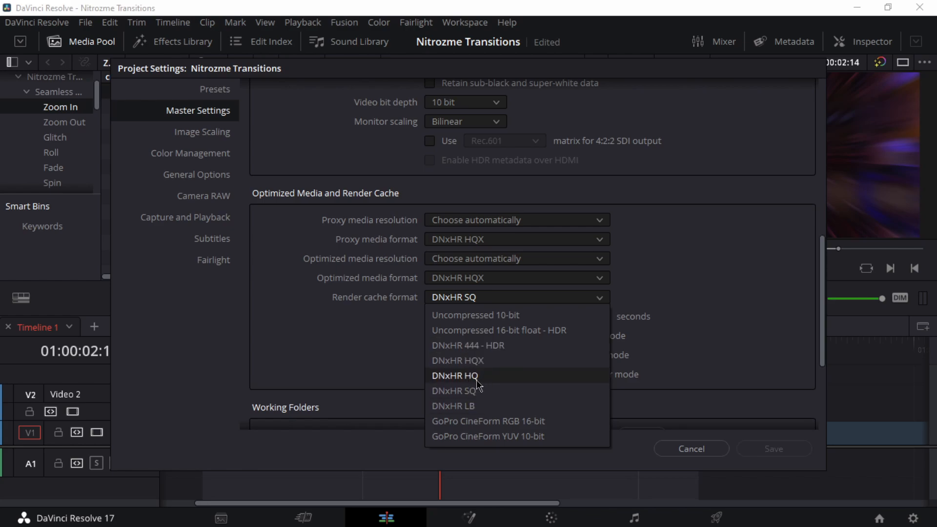
pyautogui.click(401, 342)
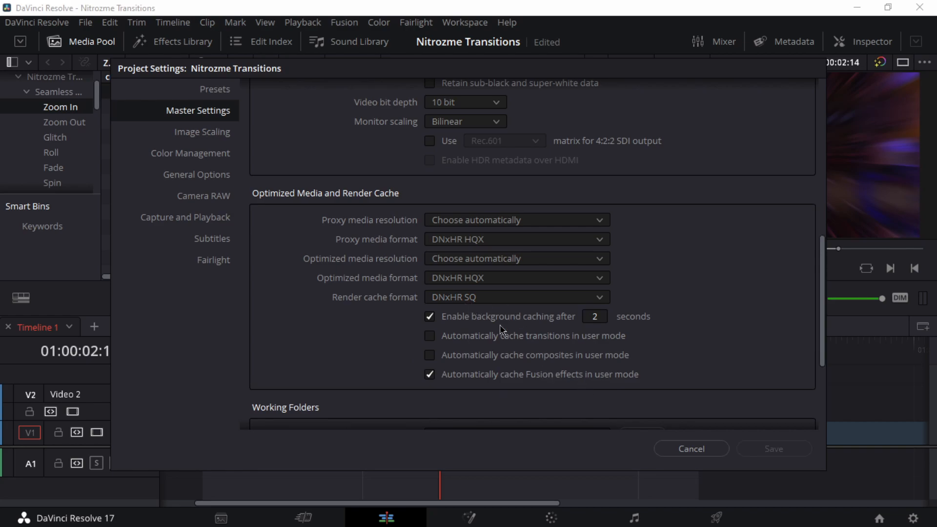
pyautogui.click(486, 297)
pyautogui.click(488, 406)
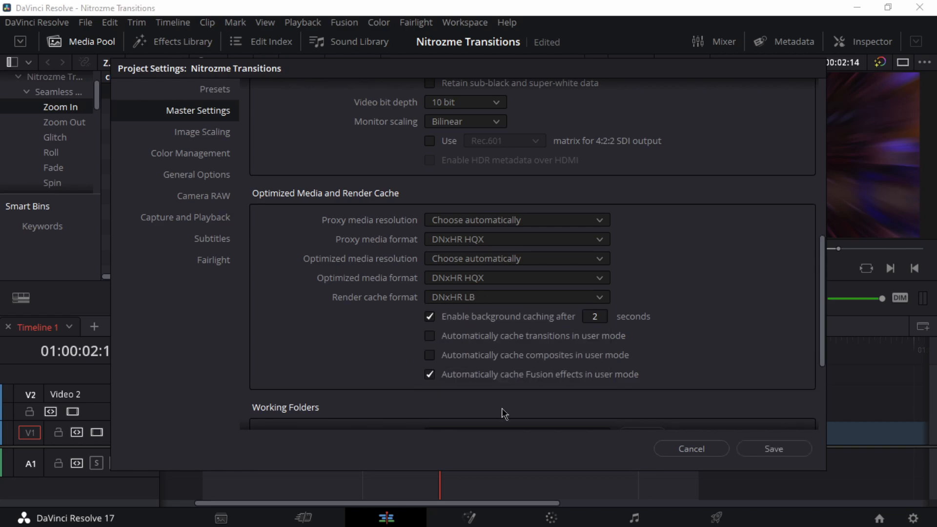
pyautogui.click(773, 449)
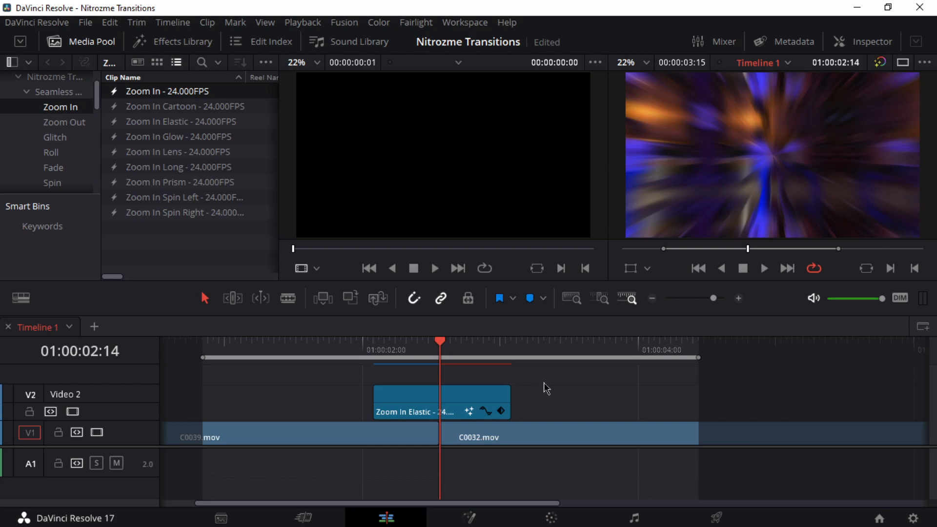
# Step: Play back the cached Zoom In Elastic transition from before the cut
pyautogui.moveTo(440, 348); pyautogui.dragTo(283, 347)
pyautogui.hotkey('alt', '/')
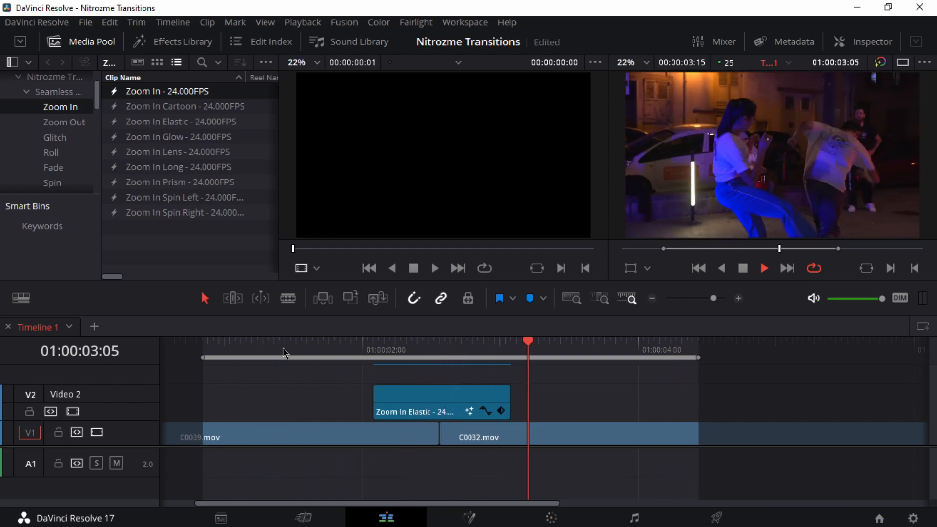
pyautogui.press('space')
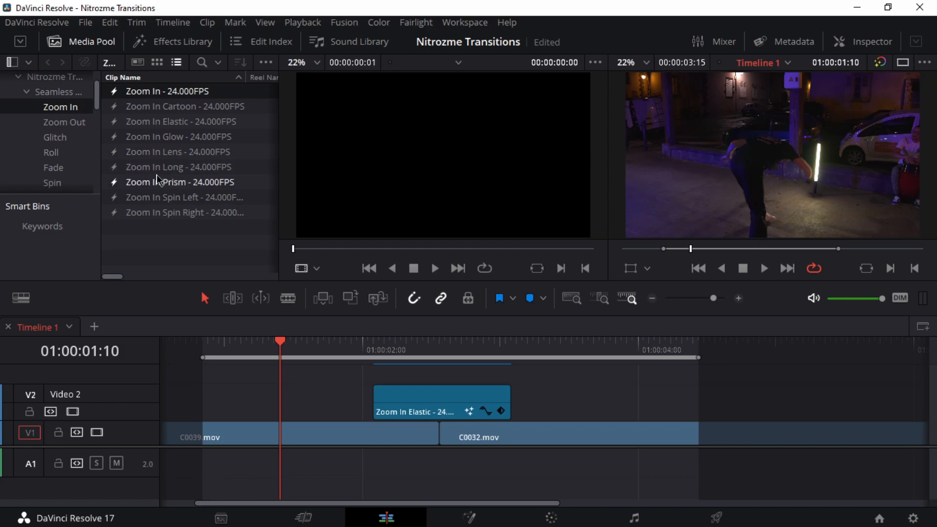
# Step: Return the playhead to the cut at 01:00:02:14 and widen the media pool's bin list
pyautogui.moveTo(391, 348); pyautogui.dragTo(442, 347)
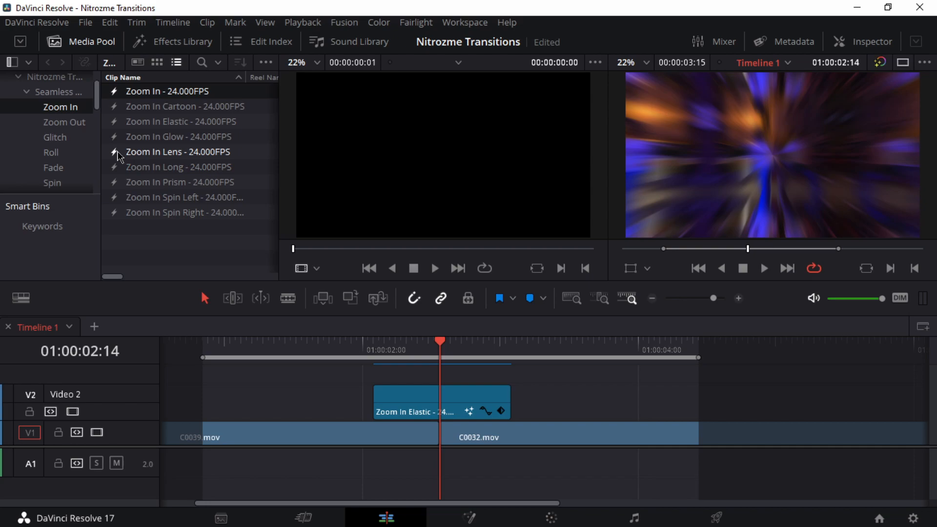
pyautogui.scroll(-2, 78, 138)
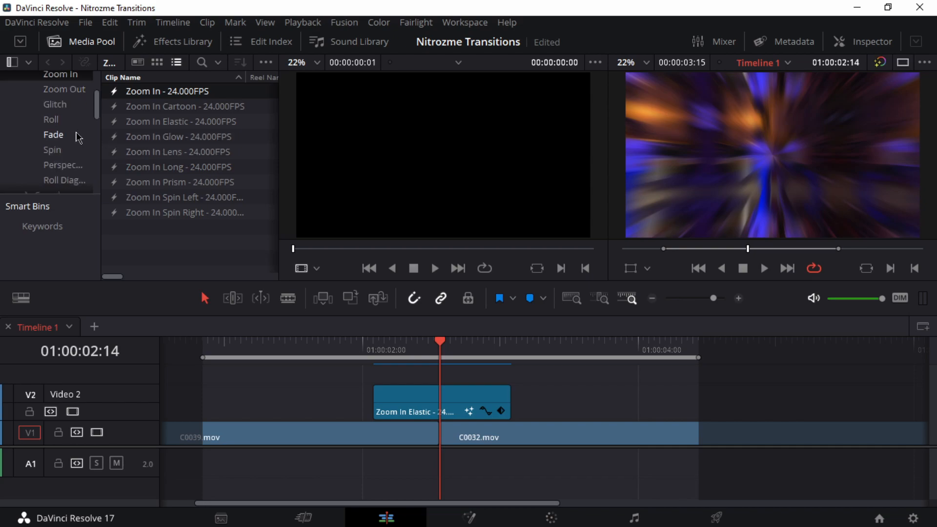
pyautogui.moveTo(101, 122); pyautogui.dragTo(145, 127)
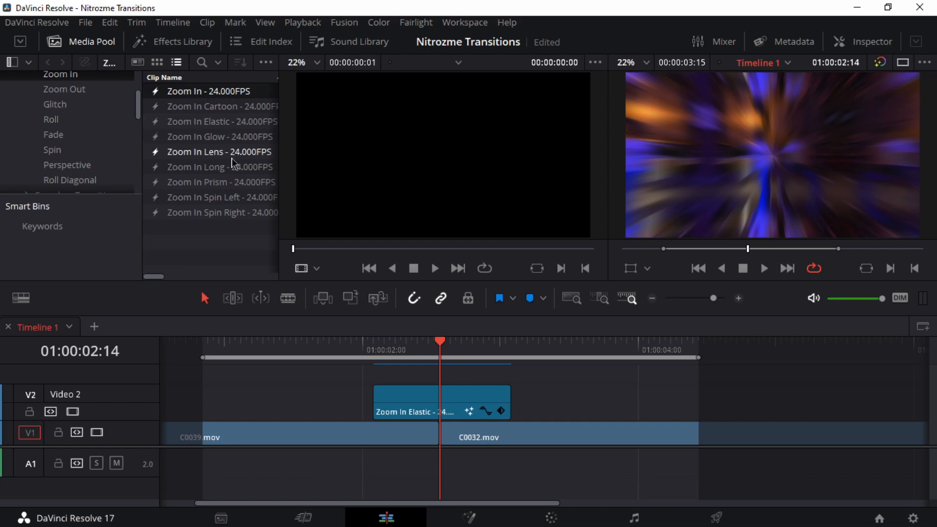
pyautogui.click(231, 123)
# Step: Clear the marked in/out range and delete the Zoom In Elastic clip from Video 2
pyautogui.hotkey('ctrl', '-')
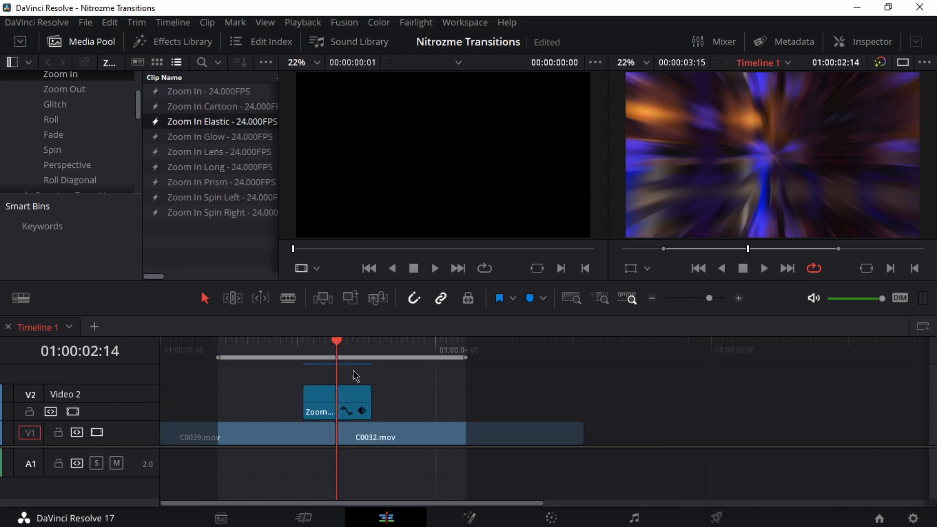
pyautogui.click(347, 398)
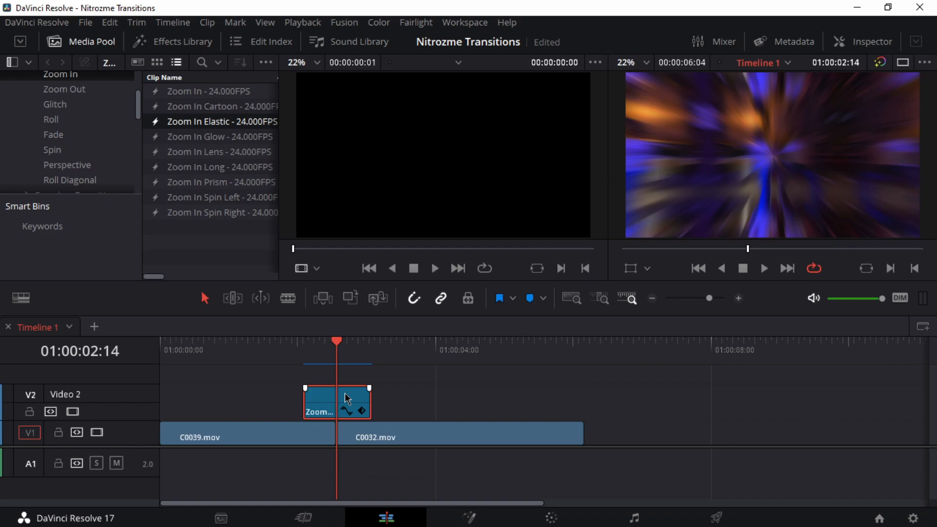
pyautogui.press('Delete')
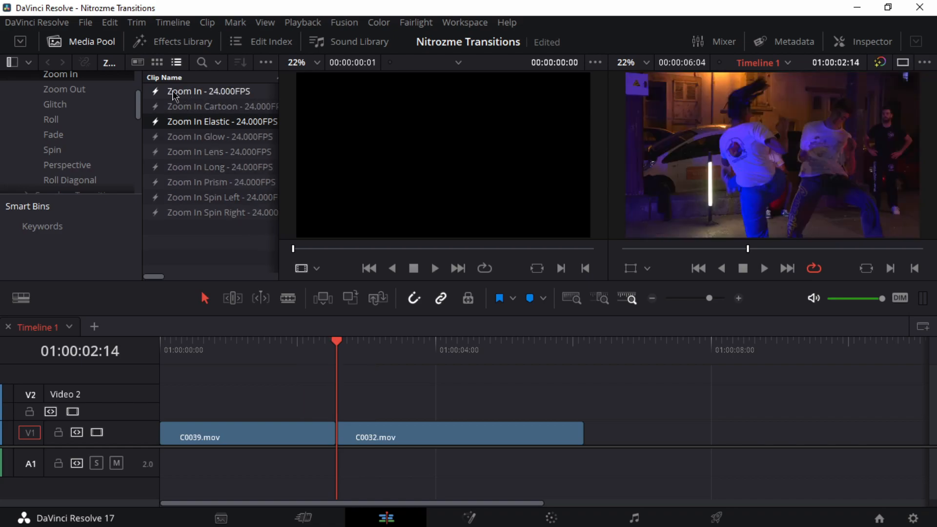
# Step: Place the Roll Left transition from the Roll bin over the cut on Video 2 and play it back
pyautogui.click(49, 119)
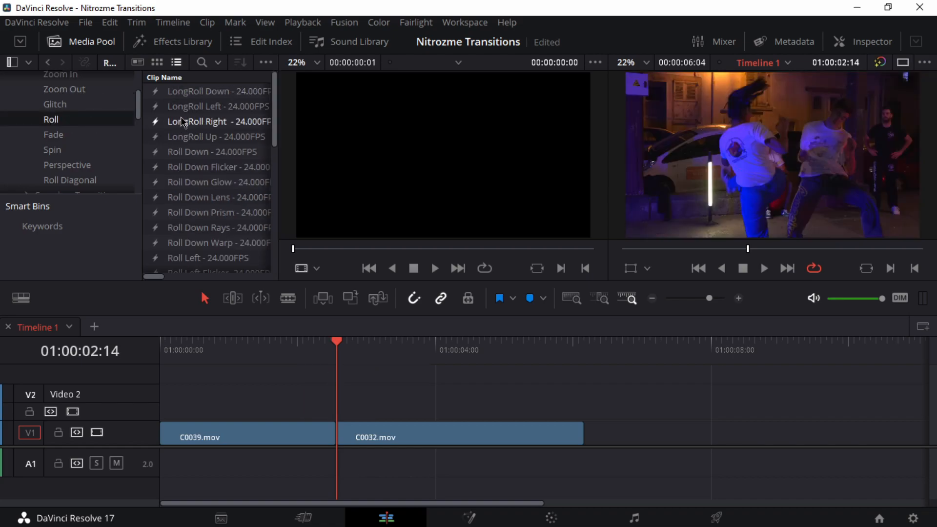
pyautogui.scroll(-3, 175, 238)
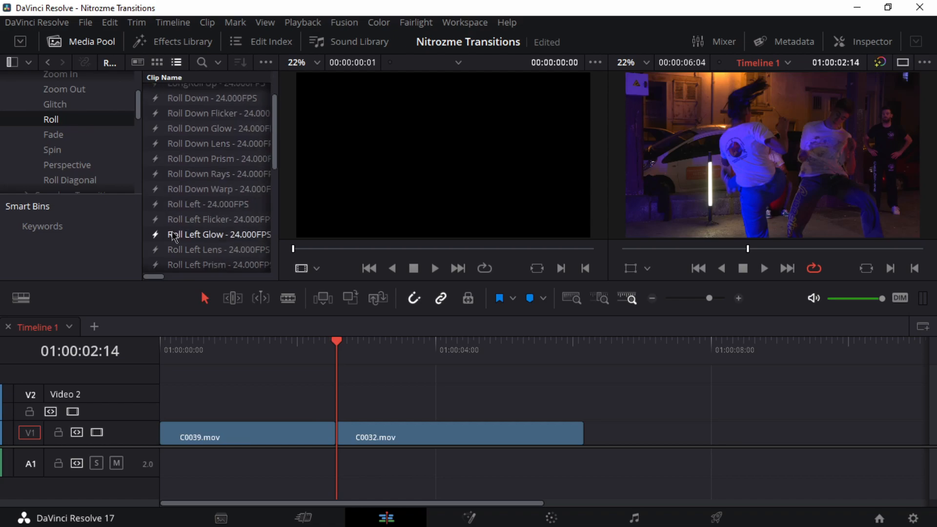
pyautogui.moveTo(291, 341); pyautogui.dragTo(297, 399)
pyautogui.click(276, 344)
pyautogui.press('space')
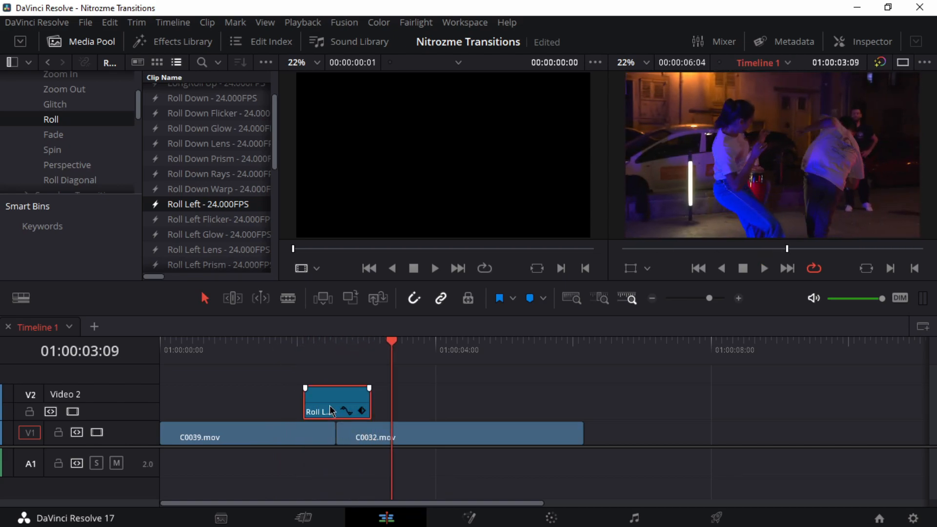
# Step: Replace the Roll Left clip with Vortex Spin Left from the Spin bin and play it back from before the cut
pyautogui.click(63, 151)
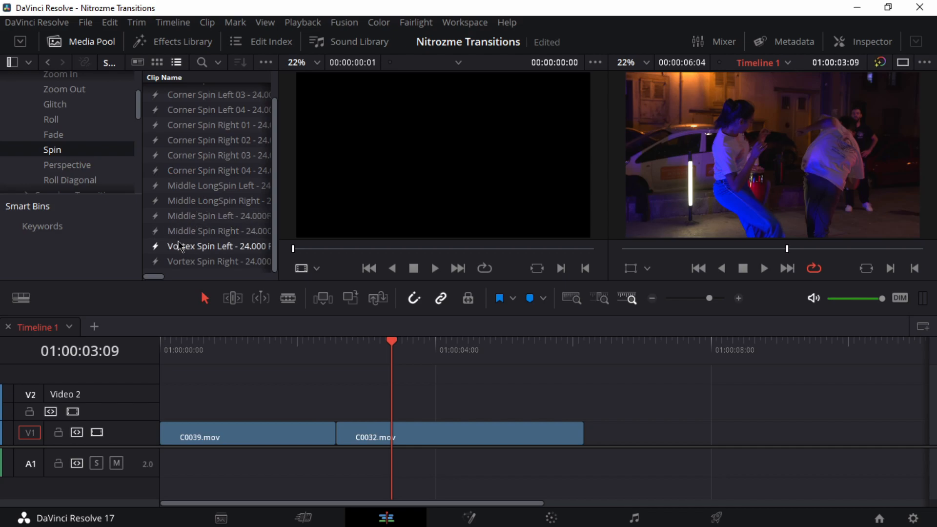
pyautogui.moveTo(181, 248); pyautogui.dragTo(303, 405)
pyautogui.moveTo(303, 342); pyautogui.dragTo(278, 344)
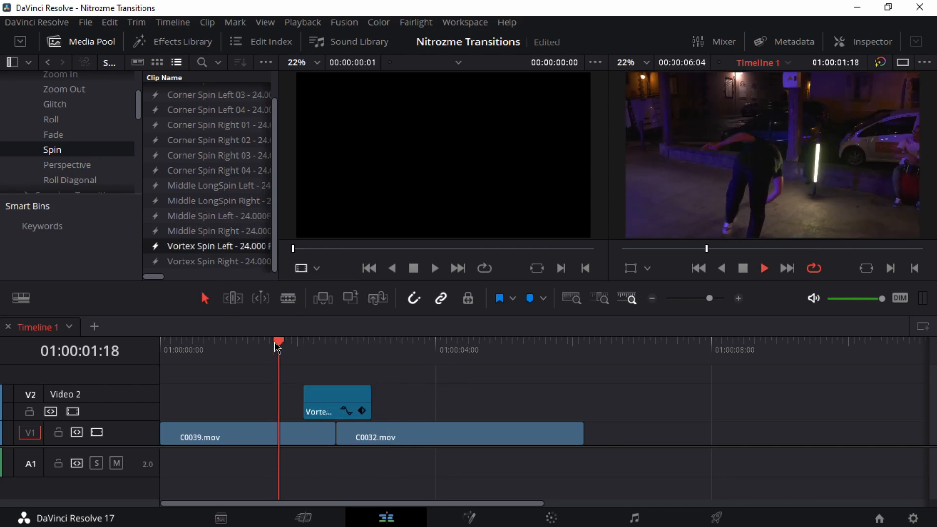
pyautogui.press('space')
pyautogui.click(280, 345)
pyautogui.press('space')
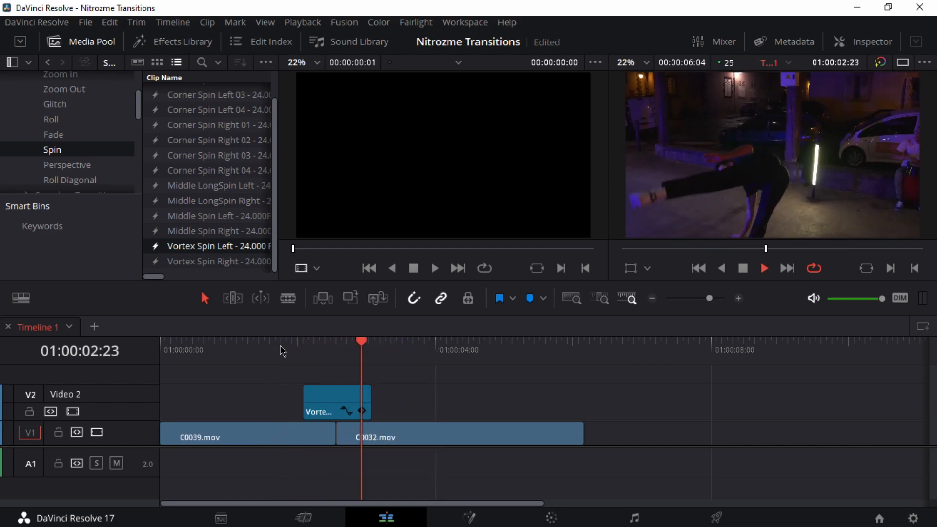
pyautogui.press('space')
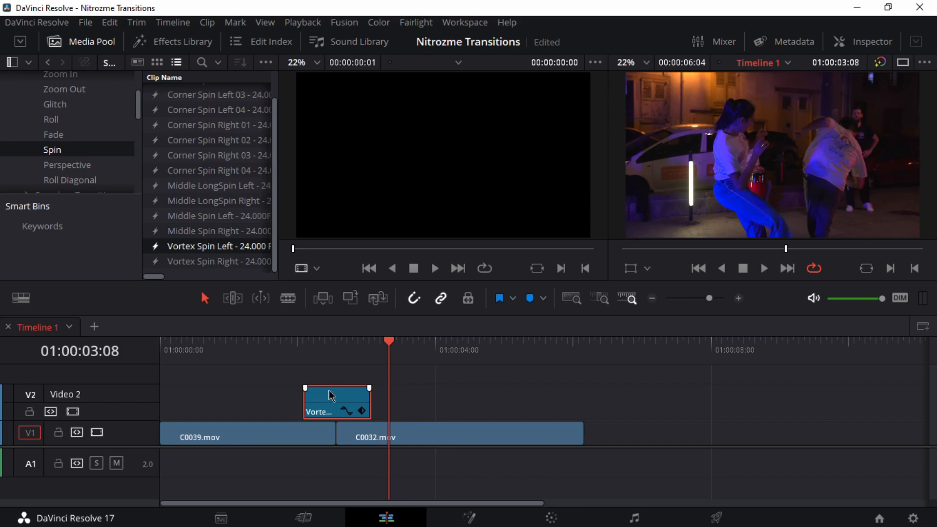
# Step: Scrub to the cut at 01:00:02:14 to inspect the vortex effect and delete the Vortex Spin Left clip
pyautogui.moveTo(318, 353); pyautogui.dragTo(335, 355)
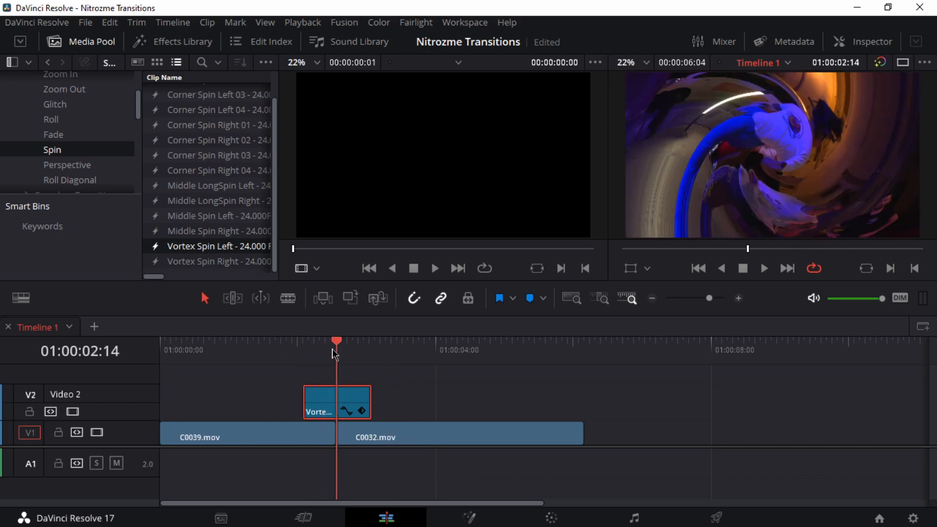
pyautogui.rightClick(331, 406)
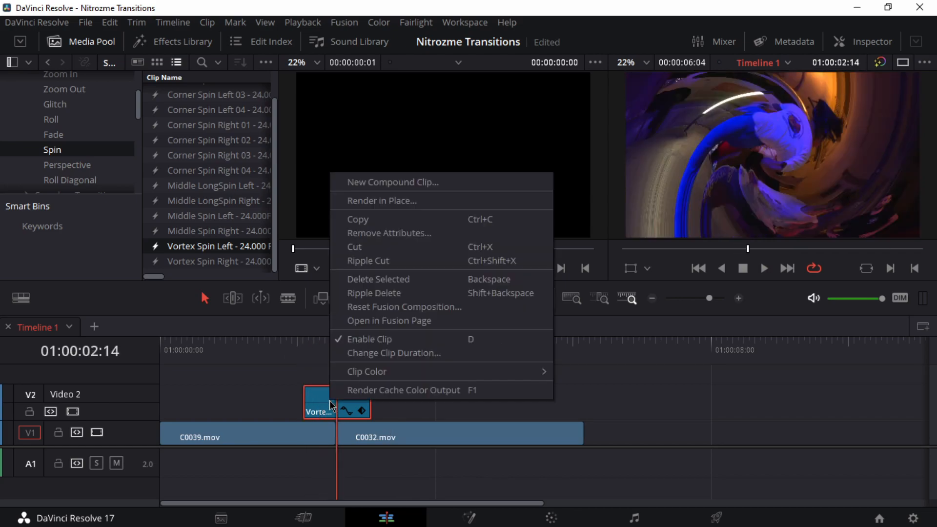
pyautogui.click(315, 393)
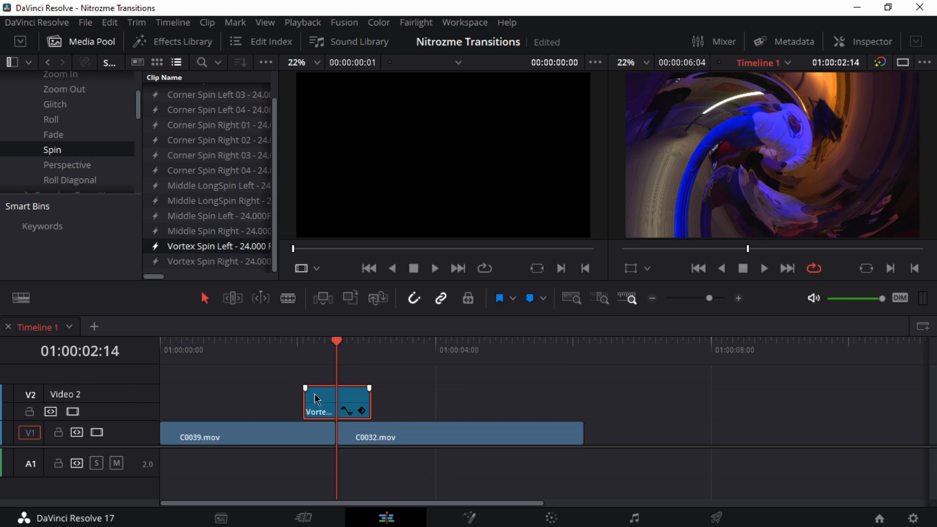
pyautogui.press('BackSpace')
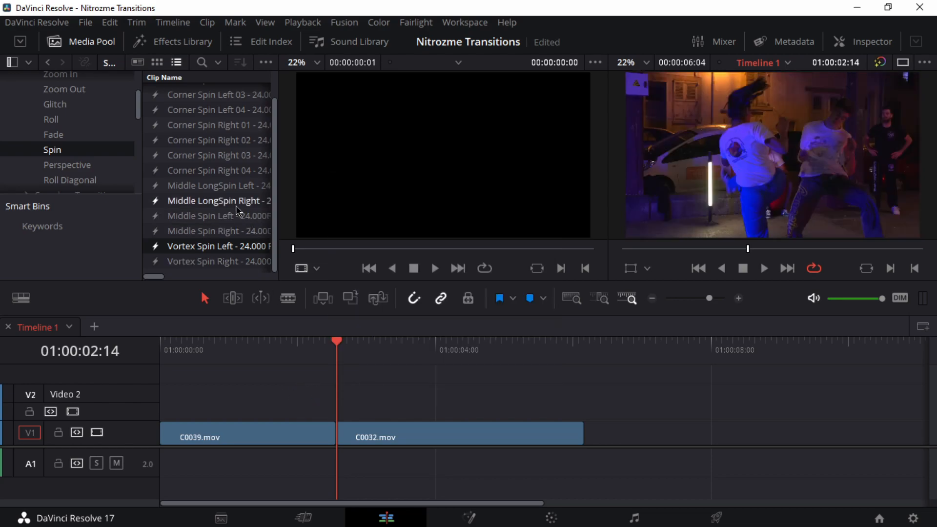
# Step: Place the Middle LongSpin Left transition over the cut on Video 2 and play it back
pyautogui.moveTo(190, 186); pyautogui.dragTo(275, 404)
pyautogui.click(217, 345)
pyautogui.press('space')
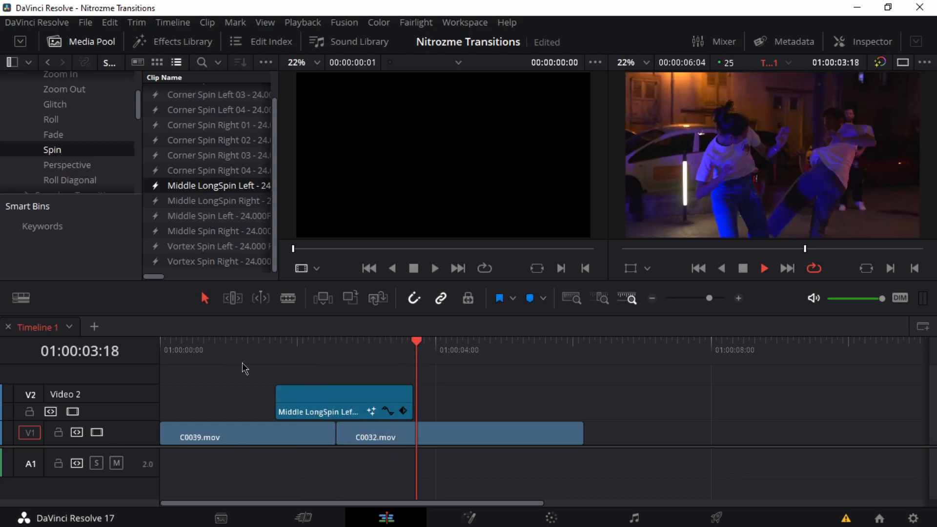
pyautogui.press('space')
# Step: Shift the Middle LongSpin Left clip two frames earlier over the cut and play the transition back
pyautogui.click(347, 399)
pyautogui.click(338, 353)
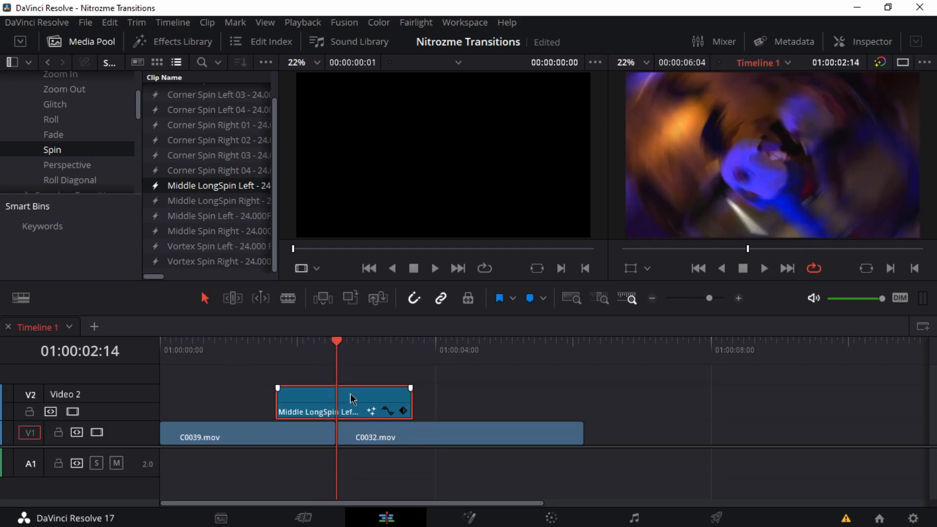
pyautogui.moveTo(346, 400); pyautogui.dragTo(345, 400)
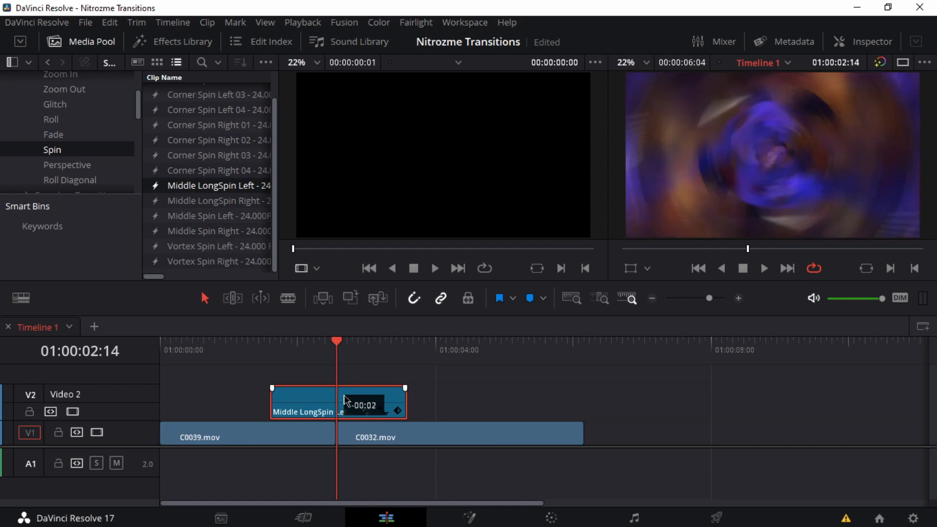
pyautogui.moveTo(290, 350); pyautogui.dragTo(210, 343)
pyautogui.press('space')
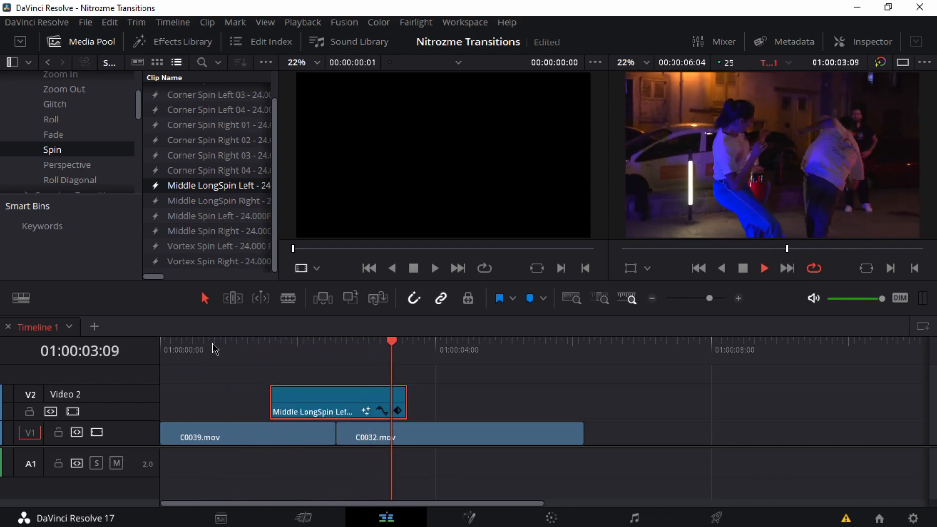
pyautogui.press('space')
# Step: Try the Middle LongSpin Left clip off-centre, later over the cut, and play it back
pyautogui.moveTo(313, 401); pyautogui.dragTo(337, 400)
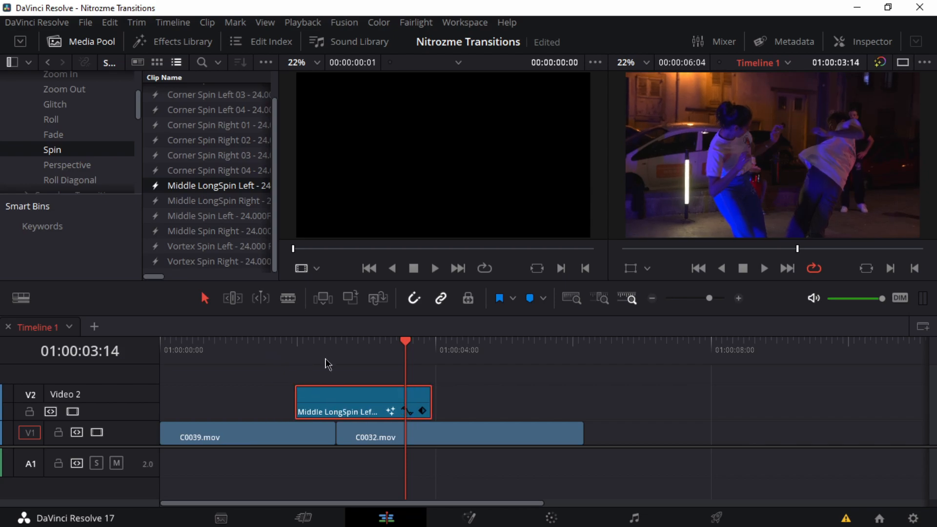
pyautogui.click(252, 349)
pyautogui.press('space')
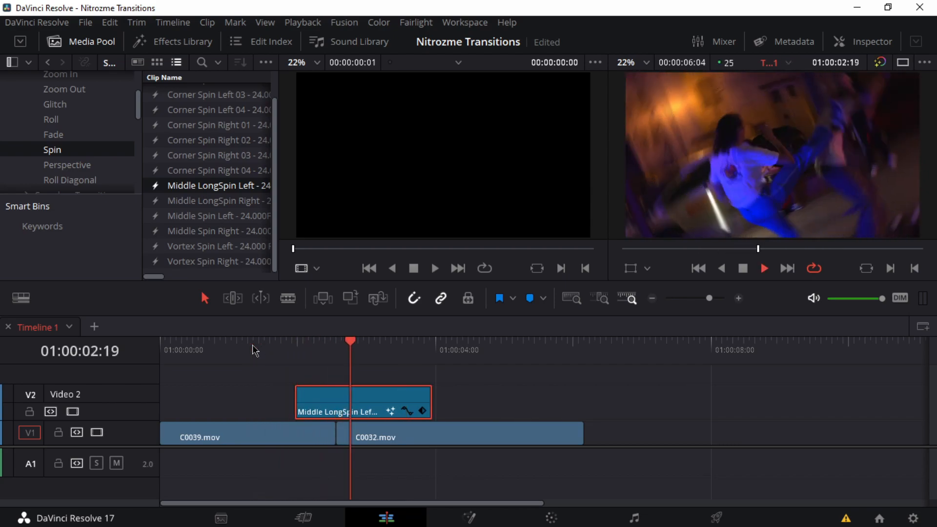
pyautogui.press('space')
# Step: Move the Middle LongSpin Left clip back so that it is centred over the cut
pyautogui.moveTo(360, 408); pyautogui.dragTo(338, 398)
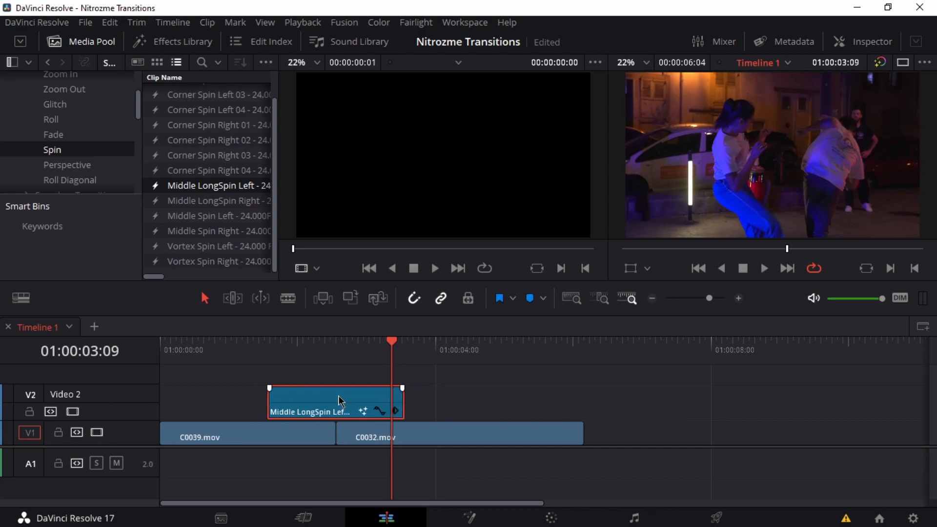
# Step: Shift the Middle LongSpin Left clip slightly later over the cut and play the transition back
pyautogui.click(337, 350)
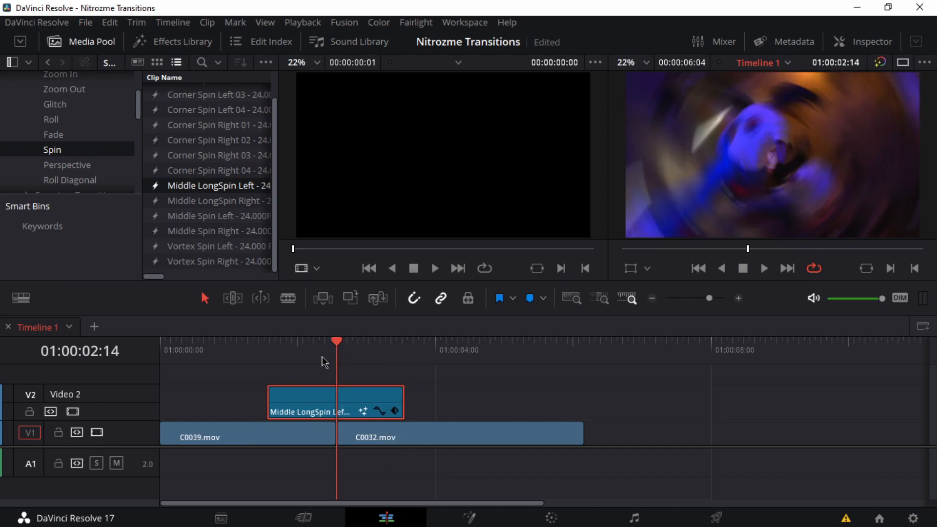
pyautogui.moveTo(331, 401); pyautogui.dragTo(345, 391)
pyautogui.moveTo(329, 341); pyautogui.dragTo(223, 345)
pyautogui.press('space')
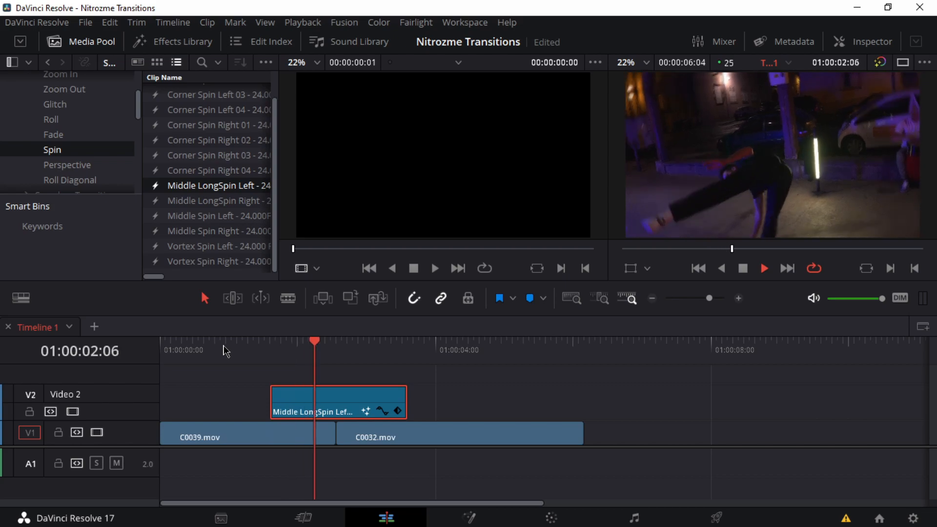
pyautogui.press('space')
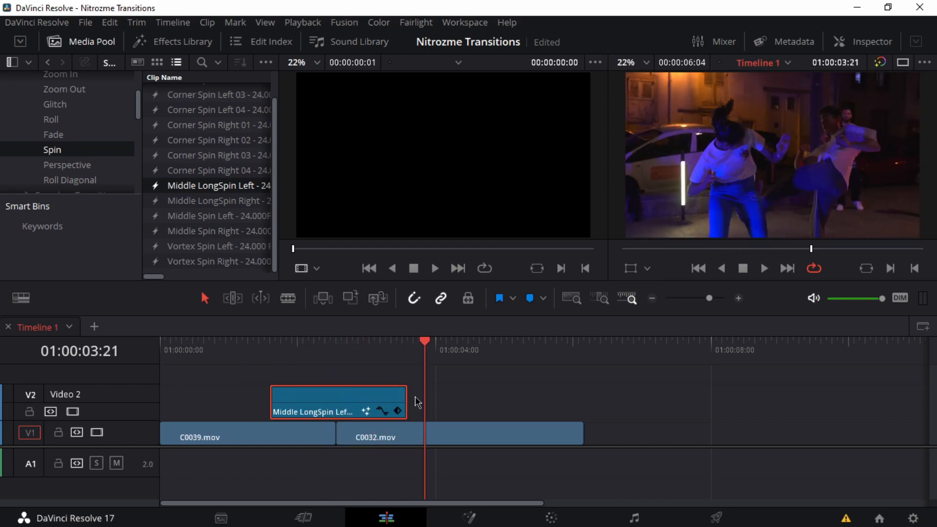
# Step: Open the medias bin and show its footage as thumbnails
pyautogui.hotkey('ctrl', '-')
pyautogui.scroll(-5, 89, 76)
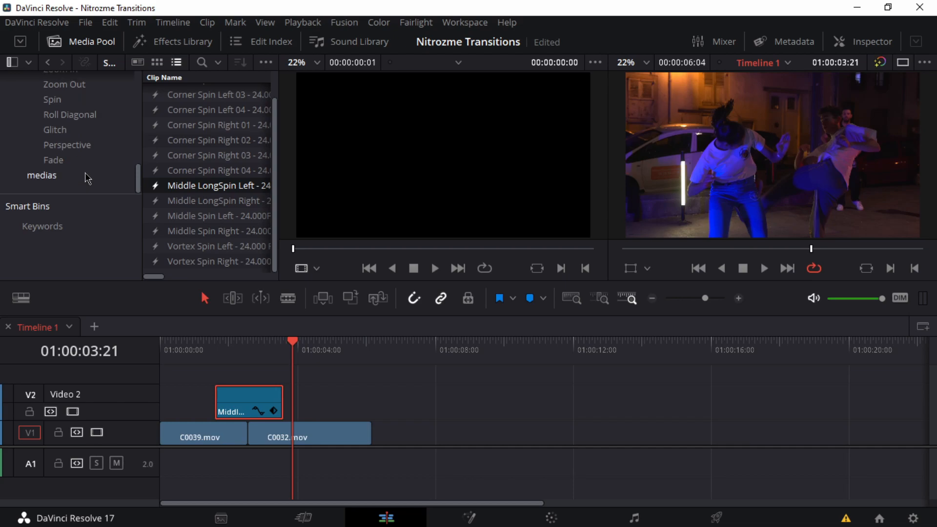
pyautogui.click(73, 177)
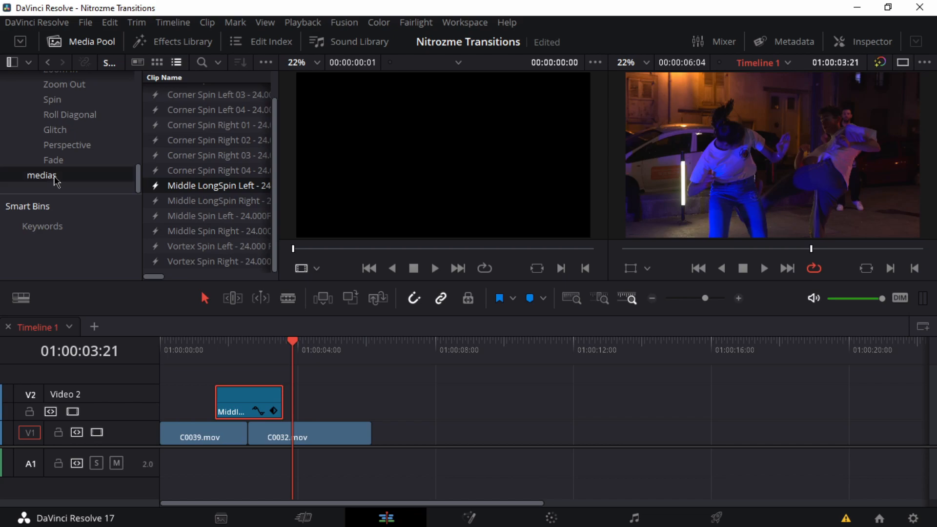
pyautogui.click(154, 63)
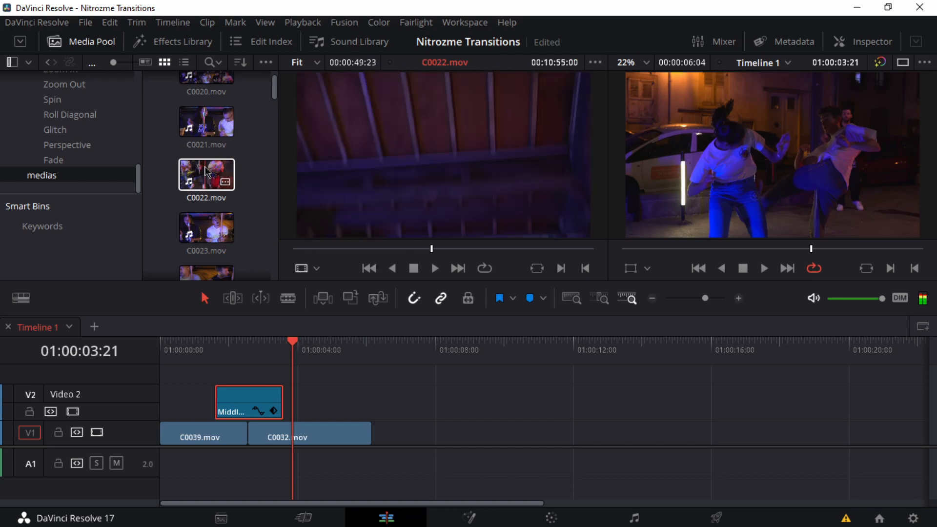
# Step: Add a video-only section of C0021.mov directly after C0032.mov on Video 1 and play back the new cut
pyautogui.click(206, 122)
pyautogui.press('space')
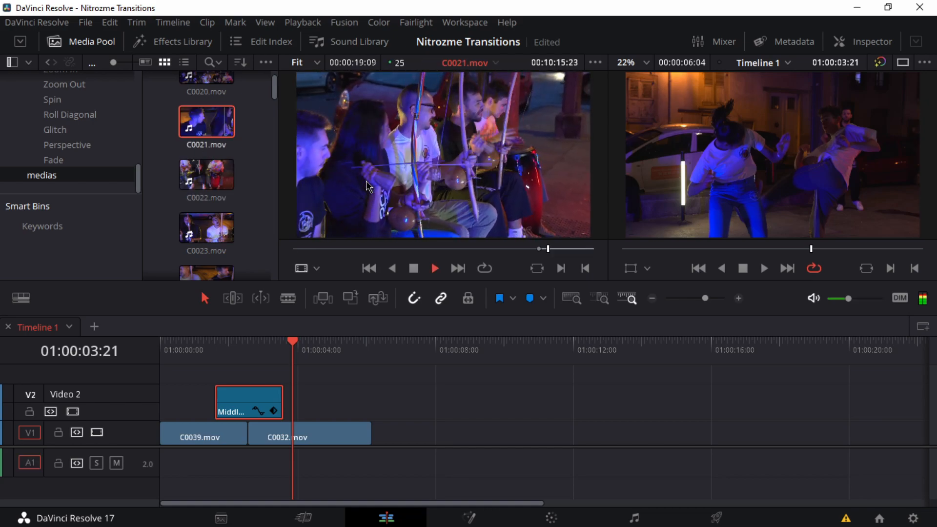
pyautogui.moveTo(427, 223); pyautogui.dragTo(382, 447)
pyautogui.moveTo(380, 349); pyautogui.dragTo(346, 350)
pyautogui.press('space')
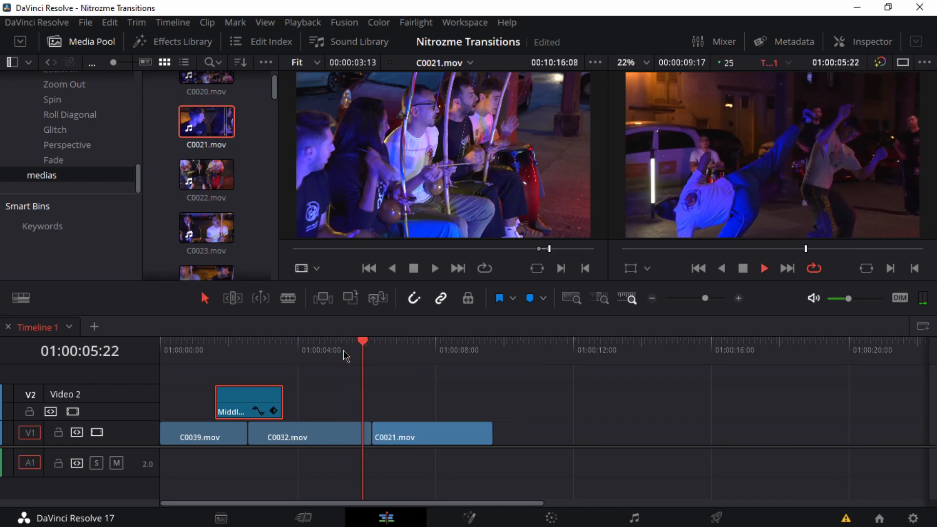
pyautogui.press('space')
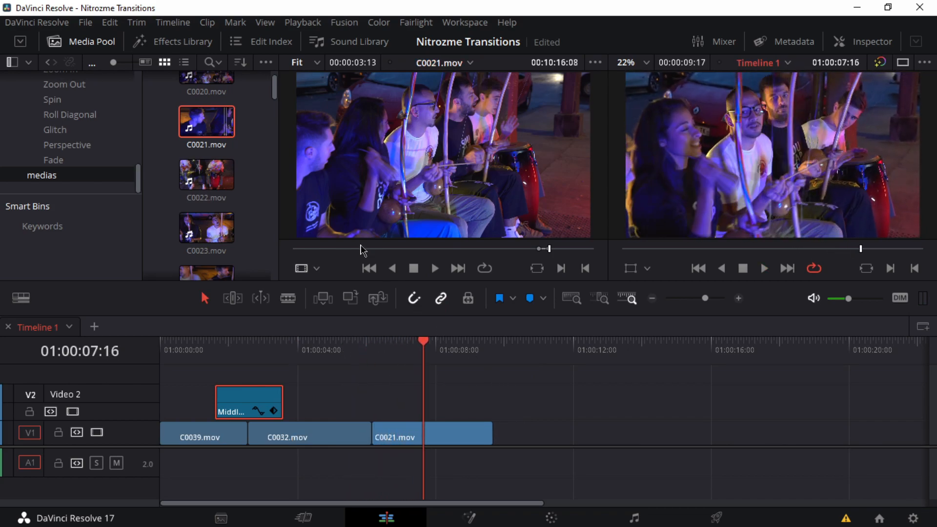
# Step: Check C0022.mov, then find a section of C0023.mov and add its video directly after C0021.mov on Video 1
pyautogui.doubleClick(197, 171)
pyautogui.moveTo(360, 249); pyautogui.dragTo(549, 260)
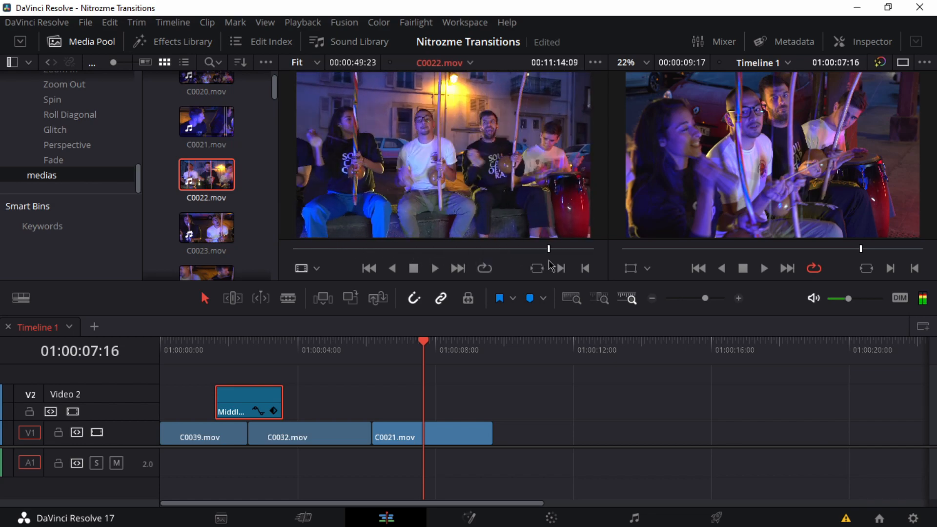
pyautogui.doubleClick(210, 242)
pyautogui.moveTo(401, 350); pyautogui.dragTo(408, 350)
pyautogui.click(341, 249)
pyautogui.moveTo(343, 249); pyautogui.dragTo(522, 259)
pyautogui.press('space')
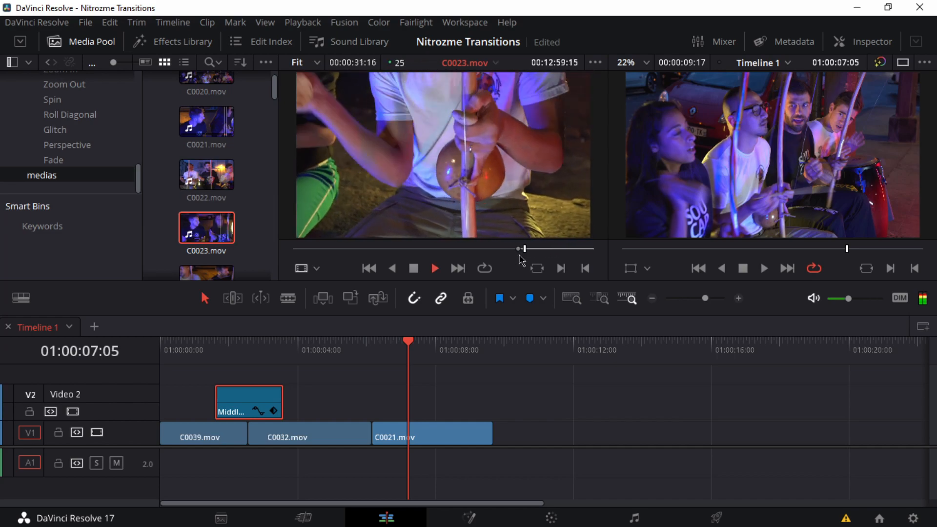
pyautogui.press('space')
pyautogui.moveTo(458, 232)
pyautogui.moveTo(425, 225); pyautogui.dragTo(504, 442)
# Step: Move C0023.mov 1 second 10 frames earlier over the end of C0021.mov and play back the cut
pyautogui.click(360, 351)
pyautogui.press('space')
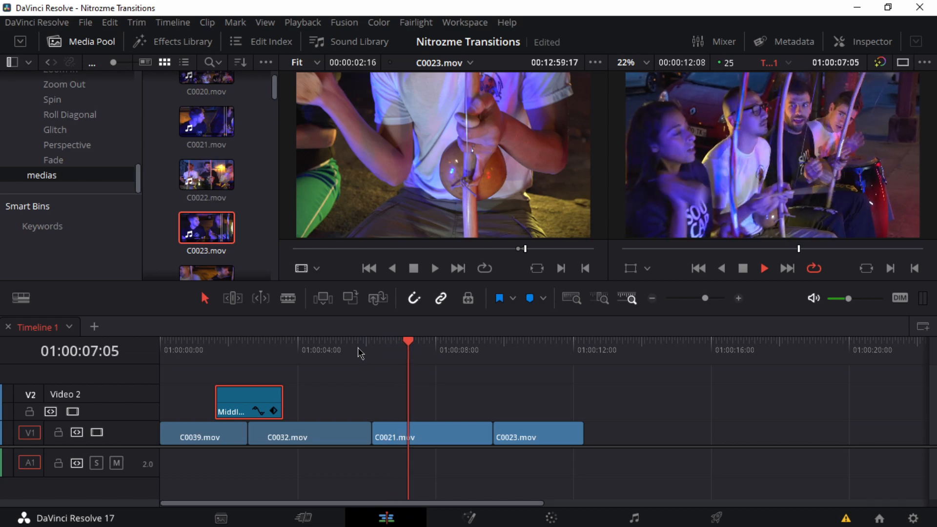
pyautogui.press('space')
pyautogui.moveTo(552, 446); pyautogui.dragTo(498, 441)
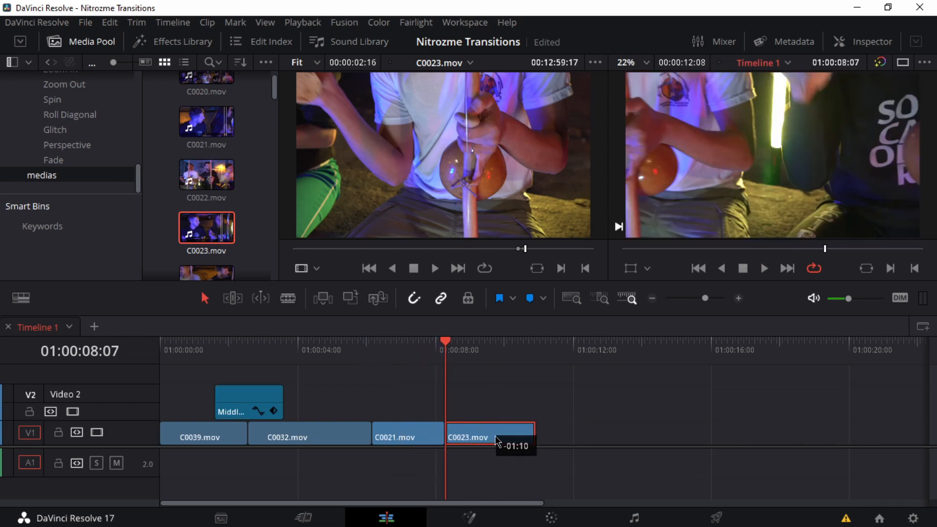
pyautogui.click(397, 350)
pyautogui.press('space')
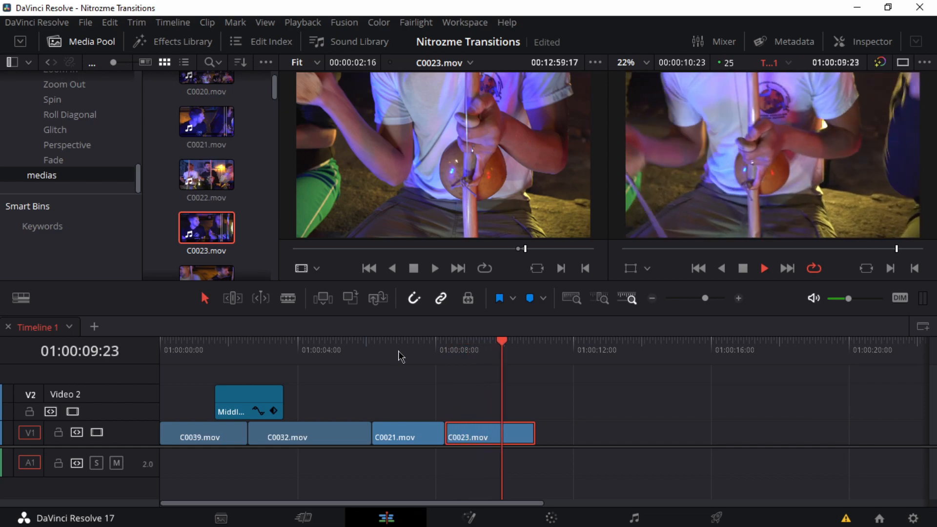
pyautogui.press('space')
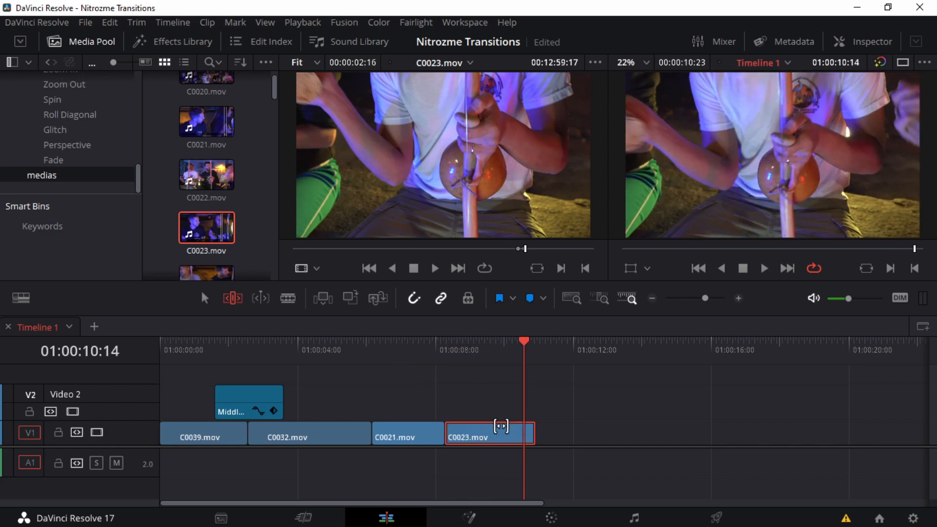
# Step: Slip the footage inside C0023.mov on the timeline, play the cut back and return to selection mode
pyautogui.moveTo(500, 426); pyautogui.dragTo(481, 429)
pyautogui.click(423, 350)
pyautogui.press('space')
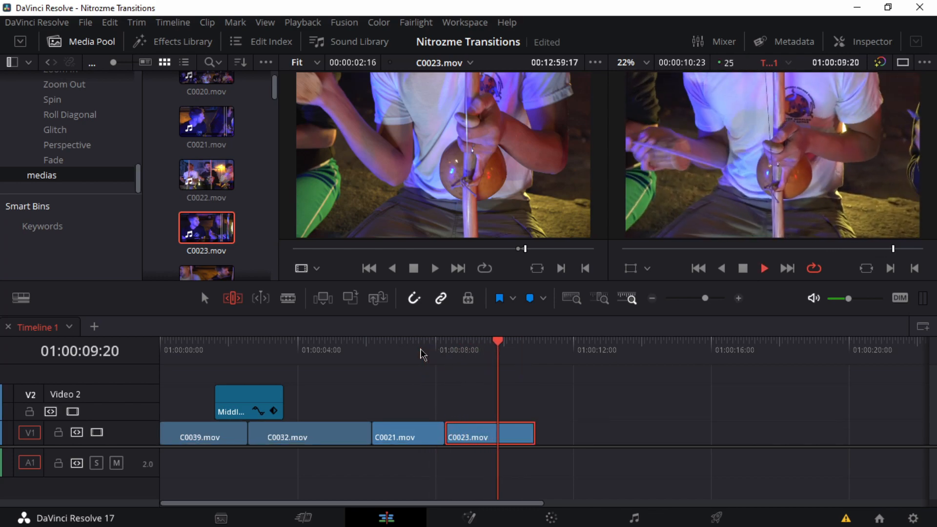
pyautogui.press('space')
pyautogui.press('a')
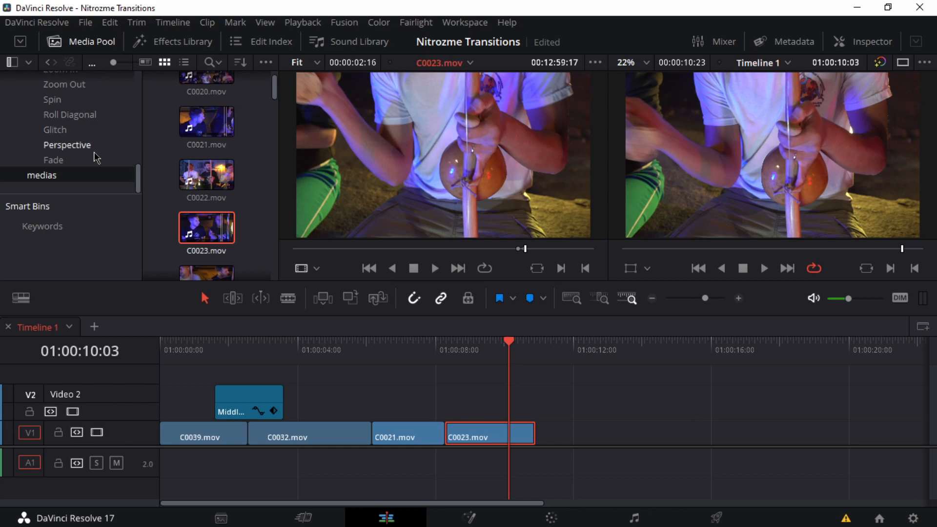
# Step: Scrub through C0024.mov and C0025.mov from the medias bin to look for another shot
pyautogui.click(68, 163)
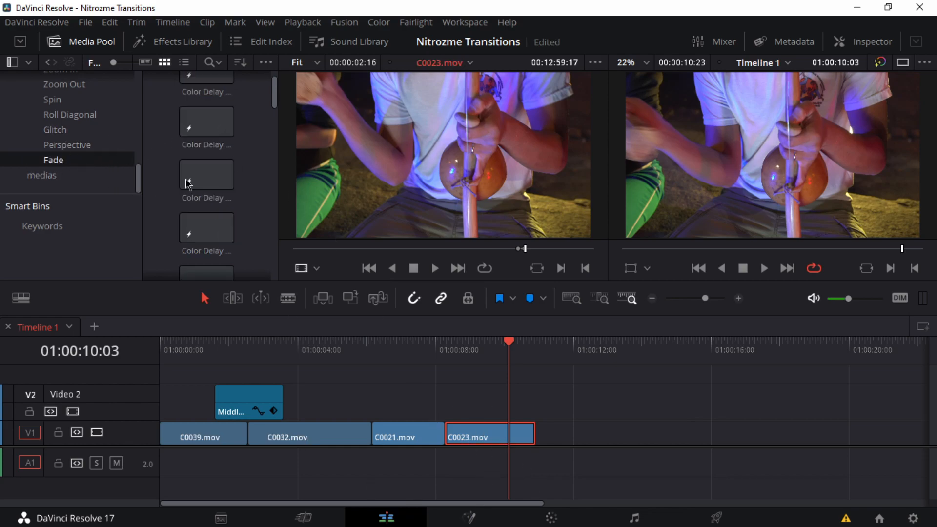
pyautogui.scroll(1, 67, 133)
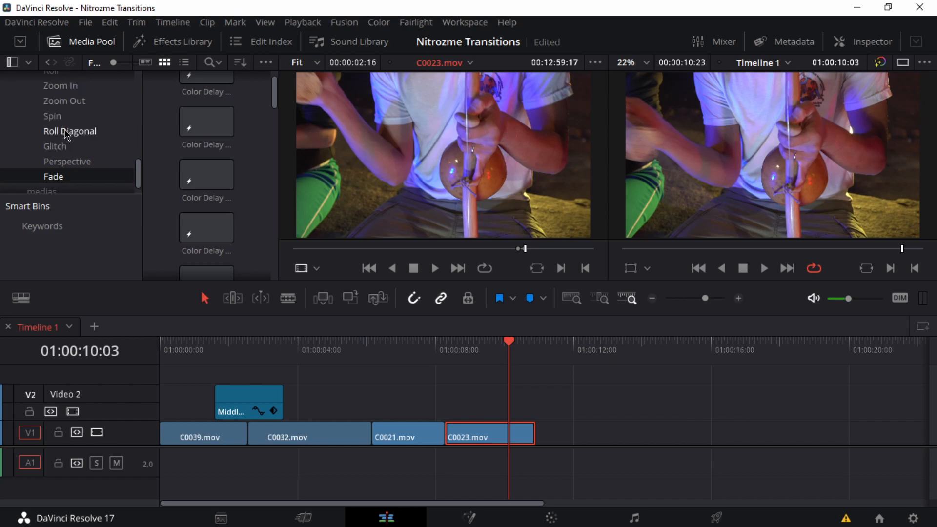
pyautogui.scroll(-1, 67, 133)
pyautogui.click(54, 177)
pyautogui.scroll(-1, 204, 183)
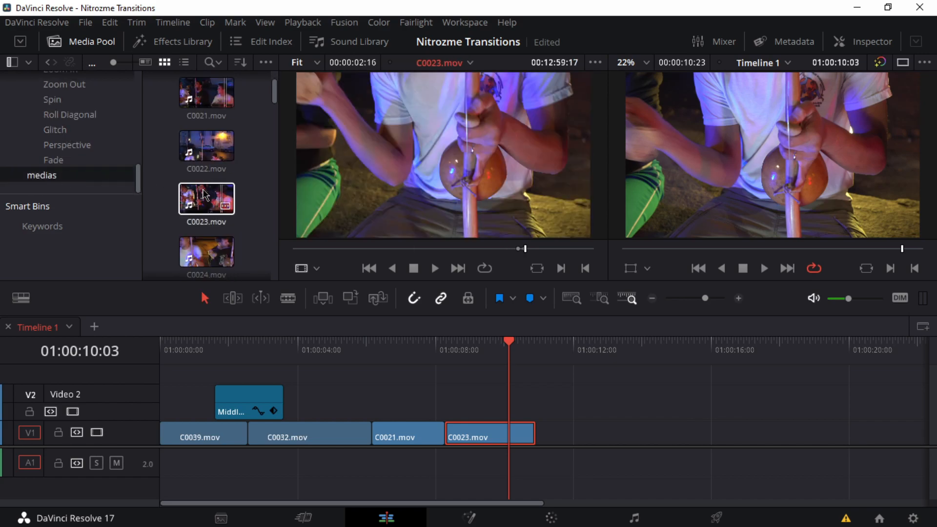
pyautogui.click(200, 215)
pyautogui.click(211, 216)
pyautogui.moveTo(316, 249); pyautogui.dragTo(471, 254)
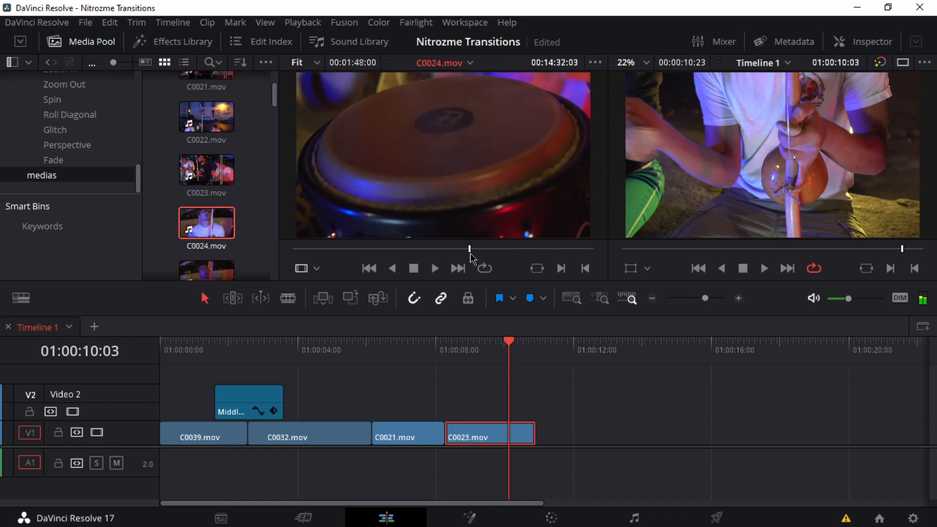
pyautogui.press('space')
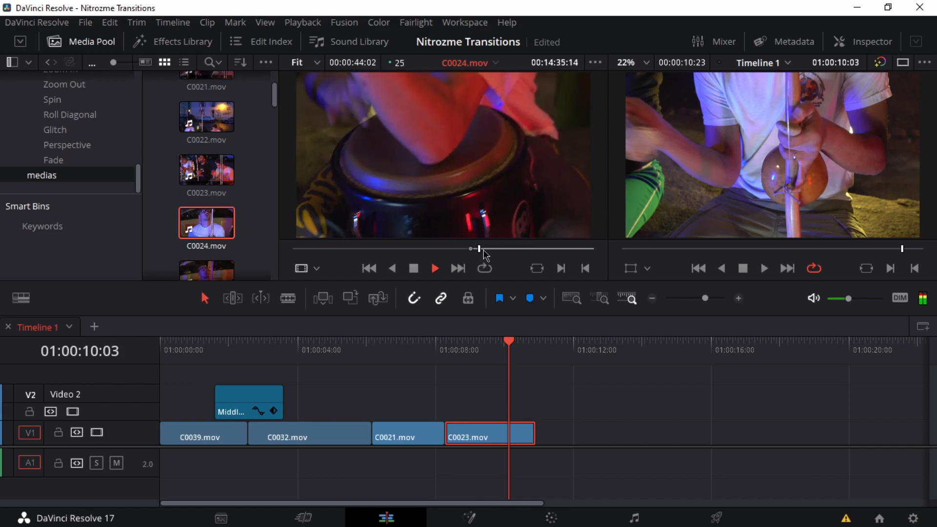
pyautogui.moveTo(494, 254); pyautogui.dragTo(542, 250)
pyautogui.scroll(-1, 199, 223)
pyautogui.doubleClick(199, 219)
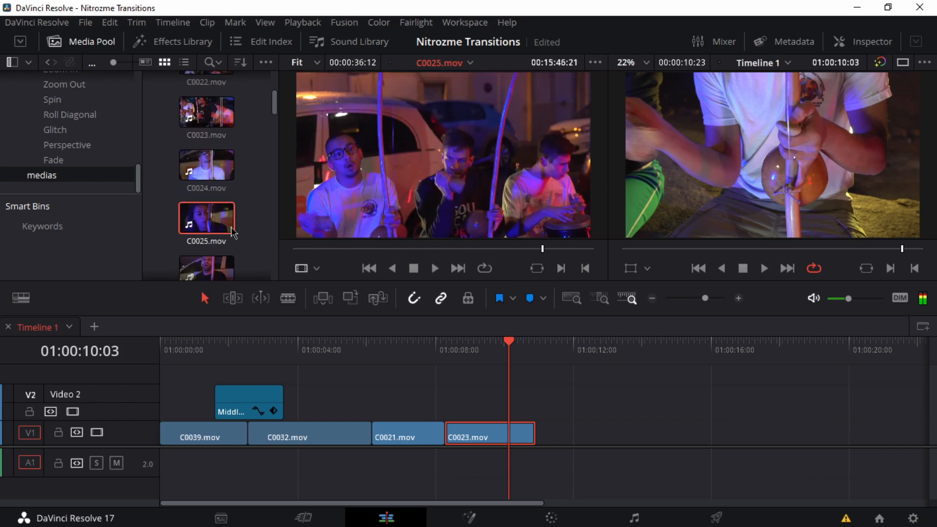
# Step: Load C0026.mov in the source viewer and mark in and out points around a short section near its end
pyautogui.scroll(-1, 229, 232)
pyautogui.doubleClick(208, 243)
pyautogui.moveTo(373, 255); pyautogui.dragTo(540, 266)
pyautogui.press('i')
pyautogui.press('o')
pyautogui.click(539, 269)
# Step: Place the marked video of C0026.mov directly after C0021.mov, ahead of C0023.mov, and extend its end slightly
pyautogui.click(423, 362)
pyautogui.moveTo(423, 362); pyautogui.dragTo(402, 365)
pyautogui.moveTo(450, 224)
pyautogui.moveTo(417, 227); pyautogui.dragTo(621, 436)
pyautogui.click(464, 413)
pyautogui.moveTo(461, 419); pyautogui.dragTo(459, 430)
pyautogui.click(454, 408)
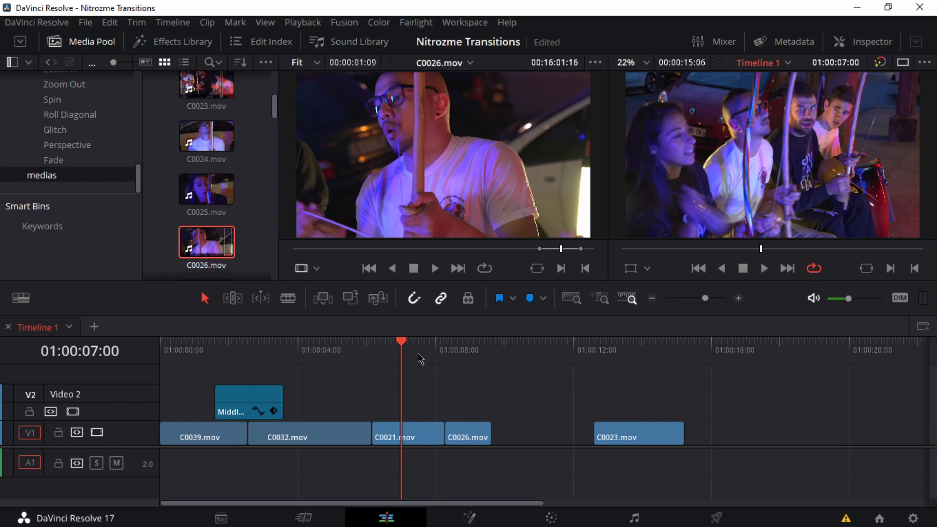
pyautogui.press('space')
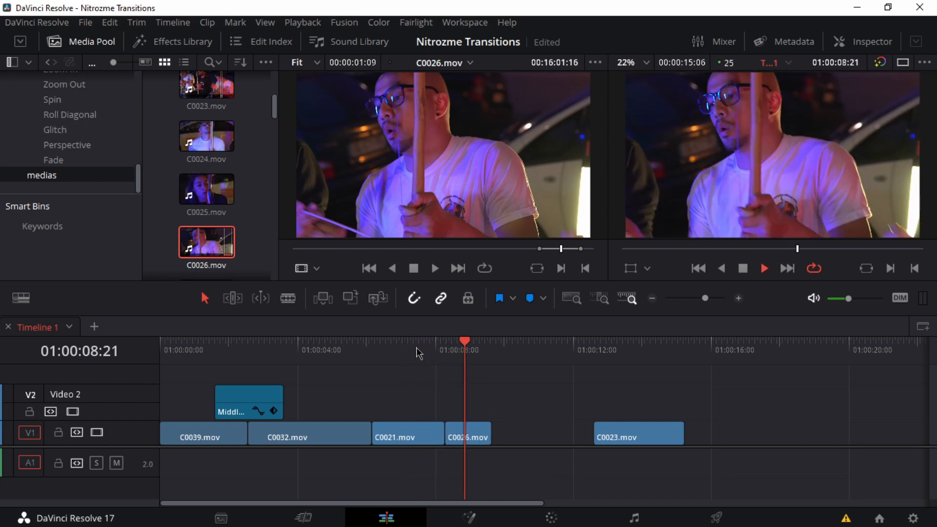
pyautogui.moveTo(553, 435); pyautogui.dragTo(552, 435)
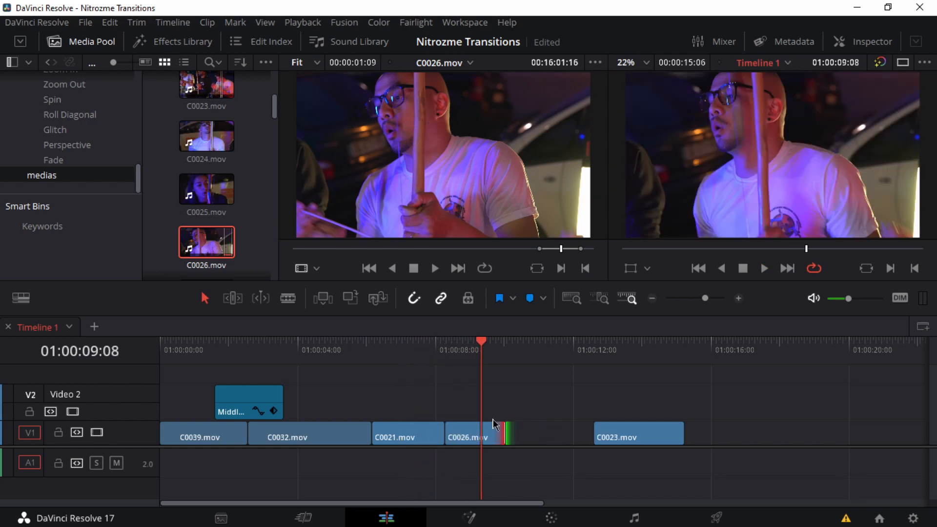
pyautogui.press('i')
pyautogui.press('space')
pyautogui.press('space')
pyautogui.click(473, 351)
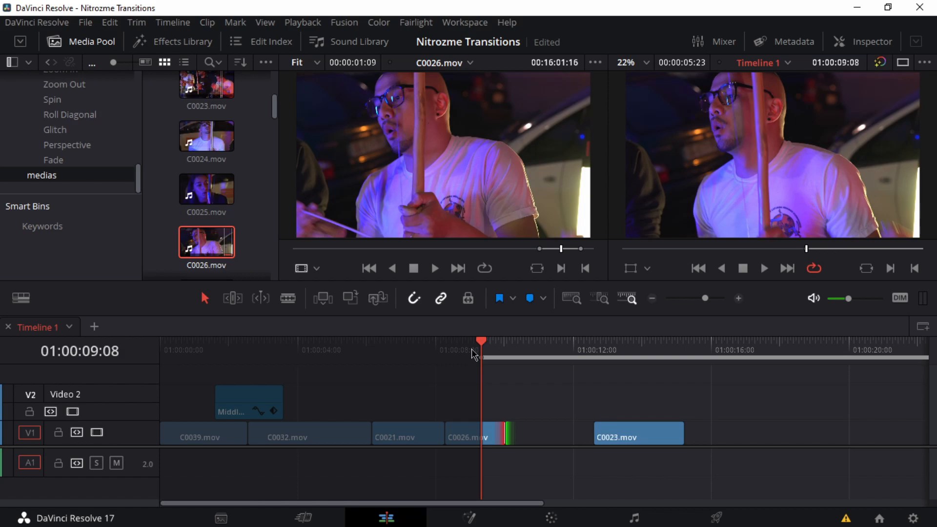
pyautogui.hotkey('alt', 'x')
# Step: Place the Roll Down transition from the Roll bin on Video 2, centred over the cut between C0032.mov and C0021.mov
pyautogui.moveTo(479, 351); pyautogui.dragTo(419, 350)
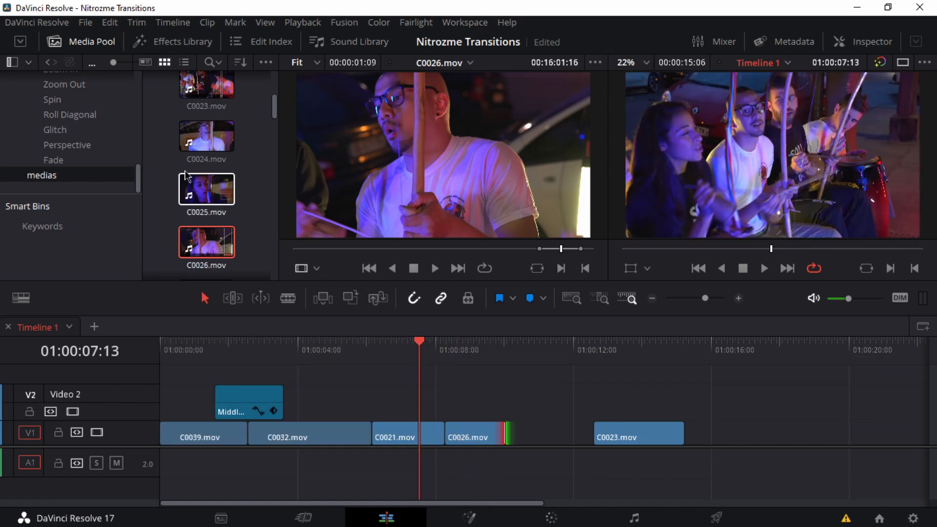
pyautogui.scroll(3, 68, 149)
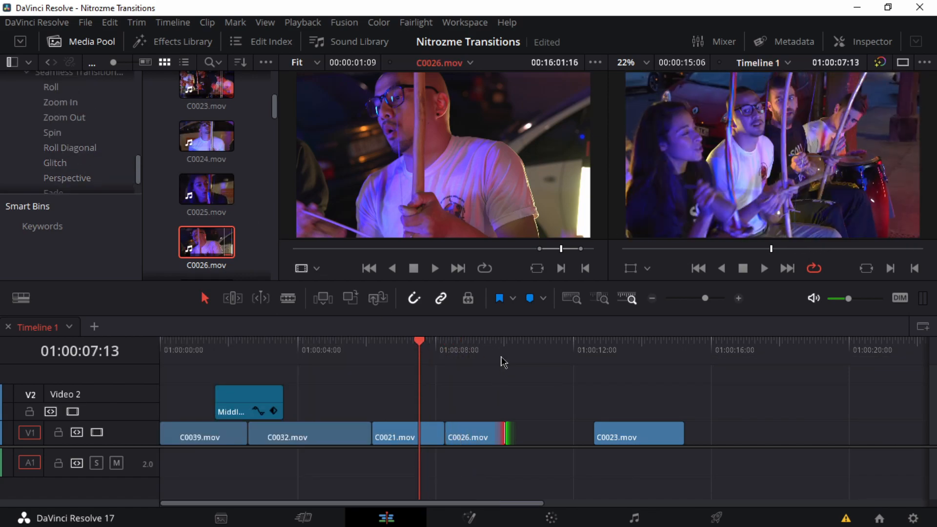
pyautogui.moveTo(421, 350); pyautogui.dragTo(362, 349)
pyautogui.press('space')
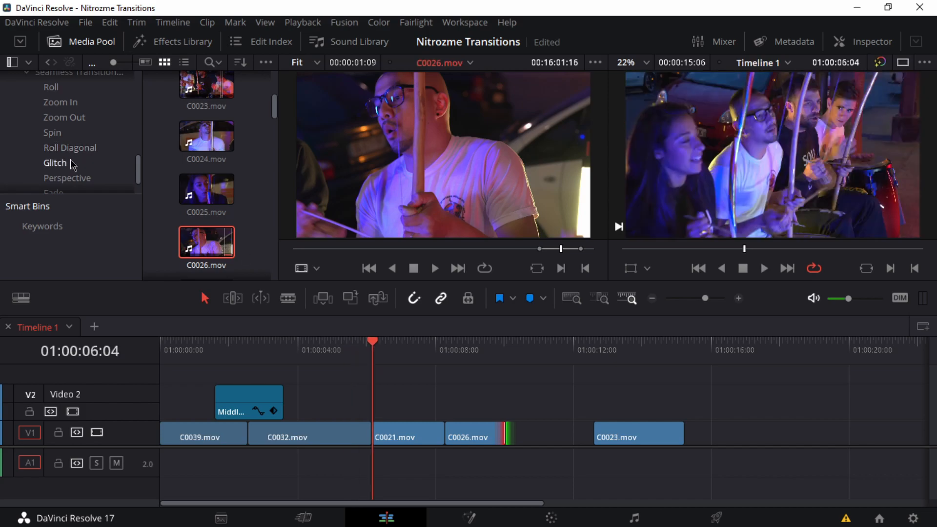
pyautogui.scroll(-1, 83, 172)
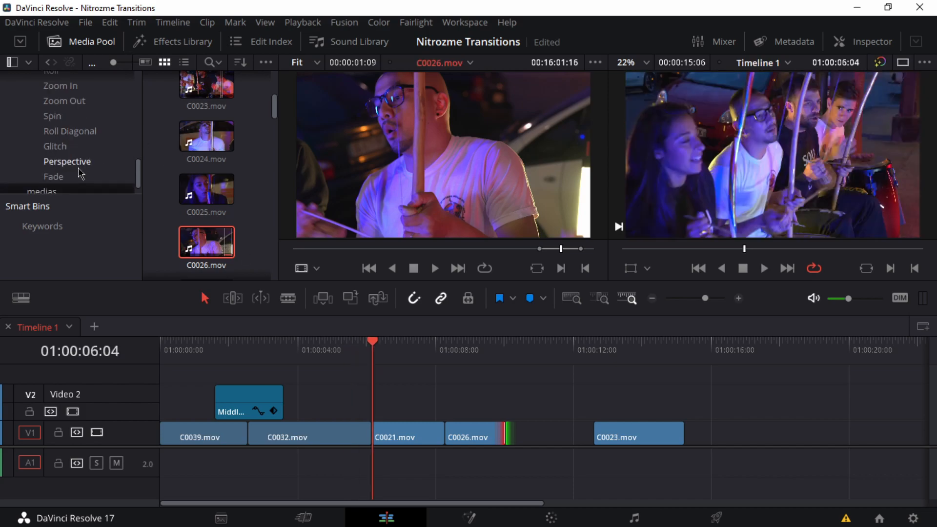
pyautogui.click(73, 134)
pyautogui.moveTo(200, 140); pyautogui.dragTo(359, 418)
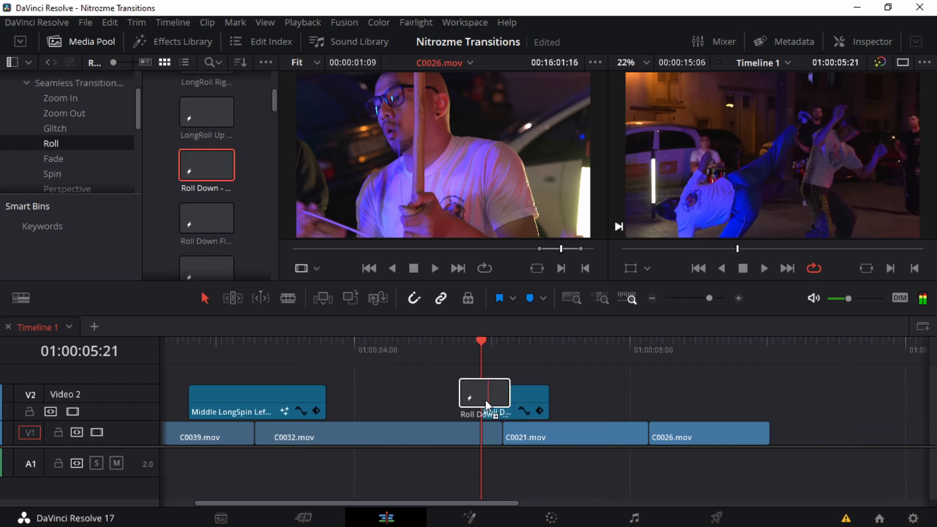
pyautogui.moveTo(484, 405)
pyautogui.mouseDown()
pyautogui.moveTo(514, 403)
pyautogui.moveTo(497, 398)
pyautogui.mouseUp()
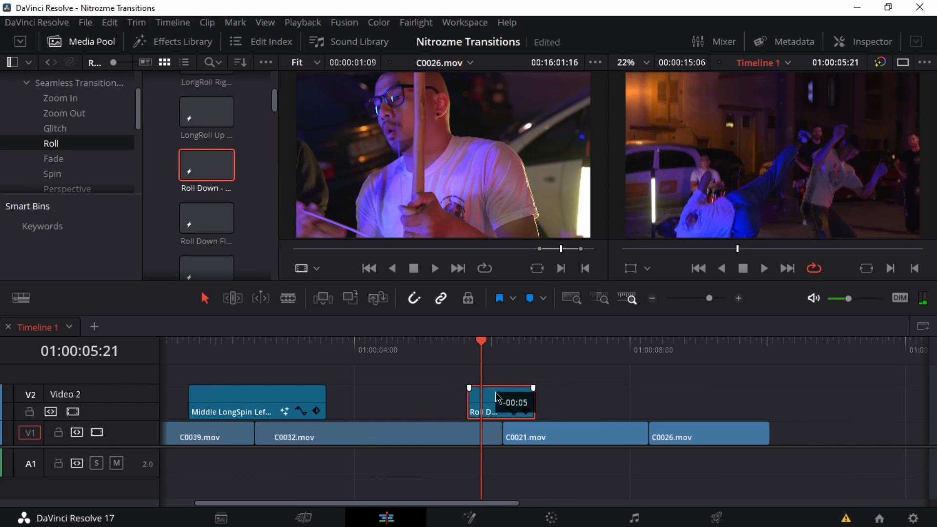
# Step: Play back the Roll Down transition, then replay the sequence from before the Middle LongSpin Left transition
pyautogui.click(449, 358)
pyautogui.press('space')
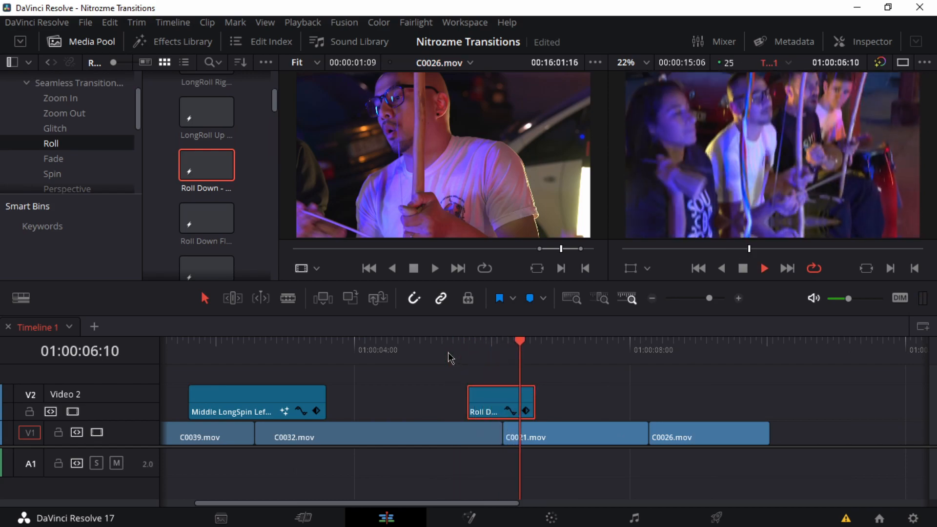
pyautogui.click(409, 356)
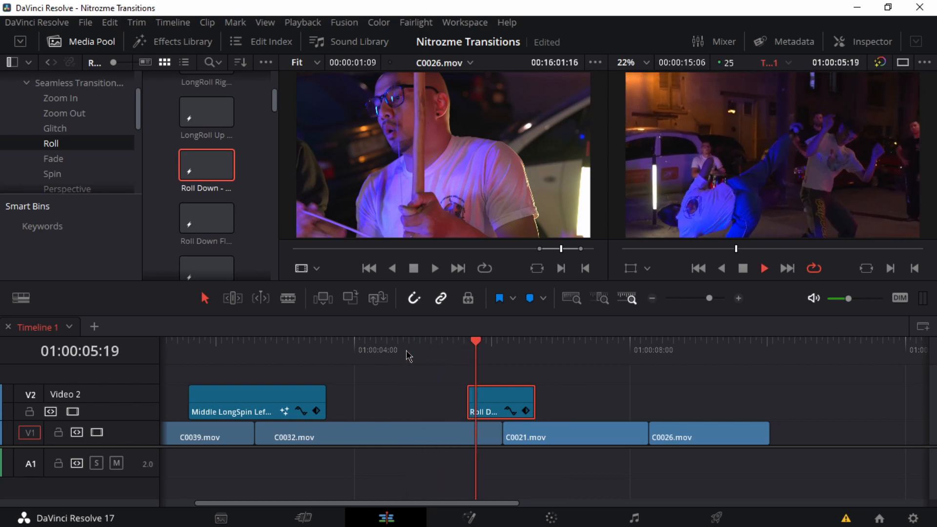
pyautogui.moveTo(409, 357); pyautogui.dragTo(178, 360)
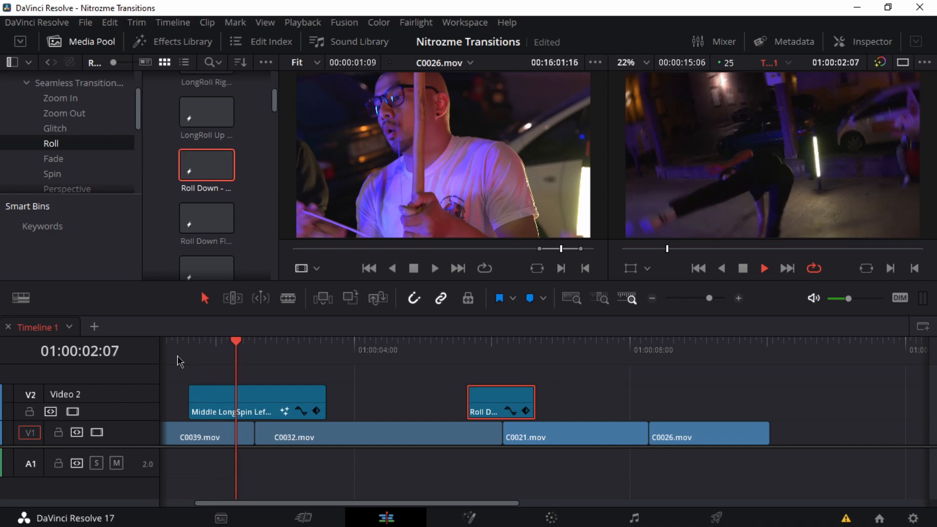
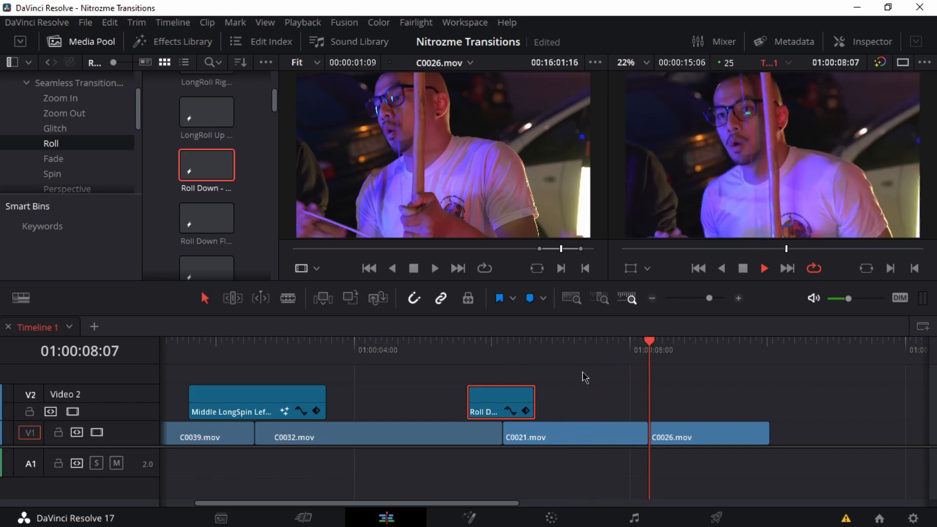
# Step: Place the Zoom In transition from the Zoom In bin on Video 2 over the cut between C0021.mov and C0026.mov, and play it back
pyautogui.moveTo(695, 389); pyautogui.dragTo(625, 388)
pyautogui.moveTo(542, 353); pyautogui.dragTo(520, 351)
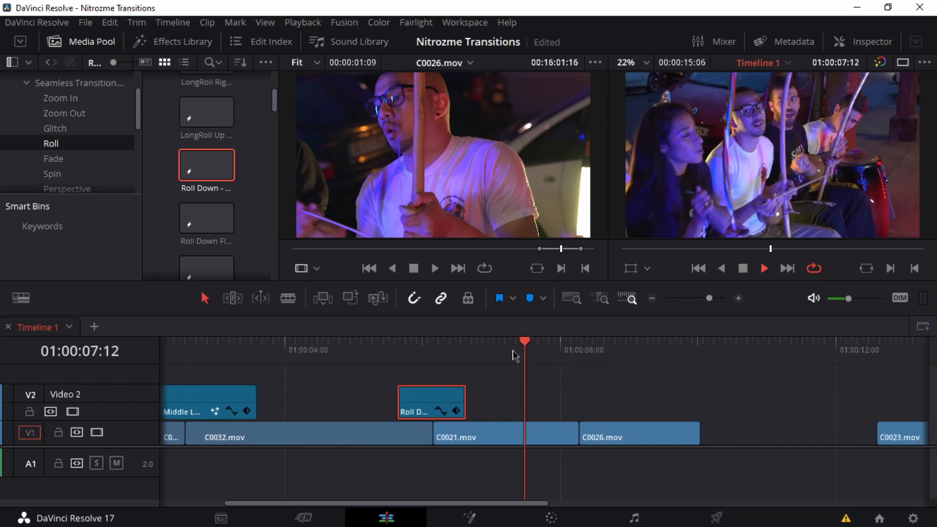
pyautogui.click(83, 100)
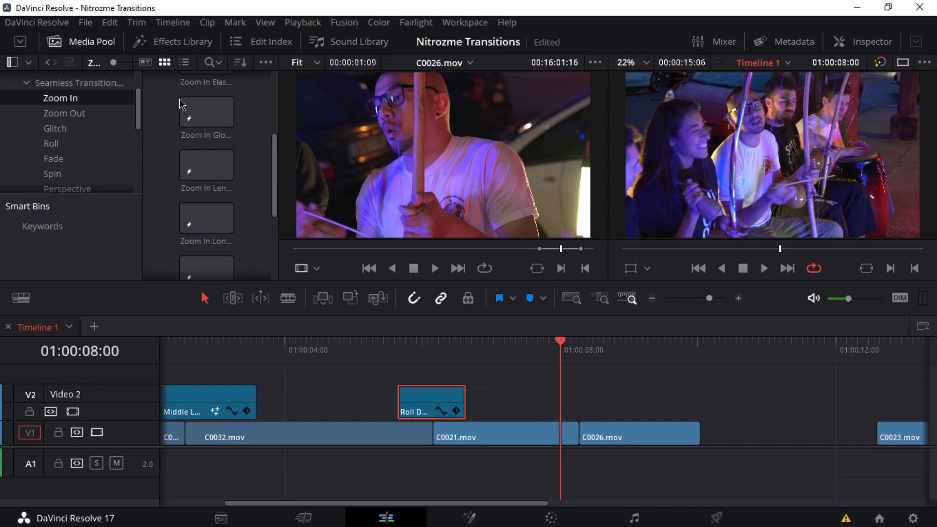
pyautogui.moveTo(206, 105); pyautogui.dragTo(544, 414)
pyautogui.click(503, 350)
pyautogui.press('space')
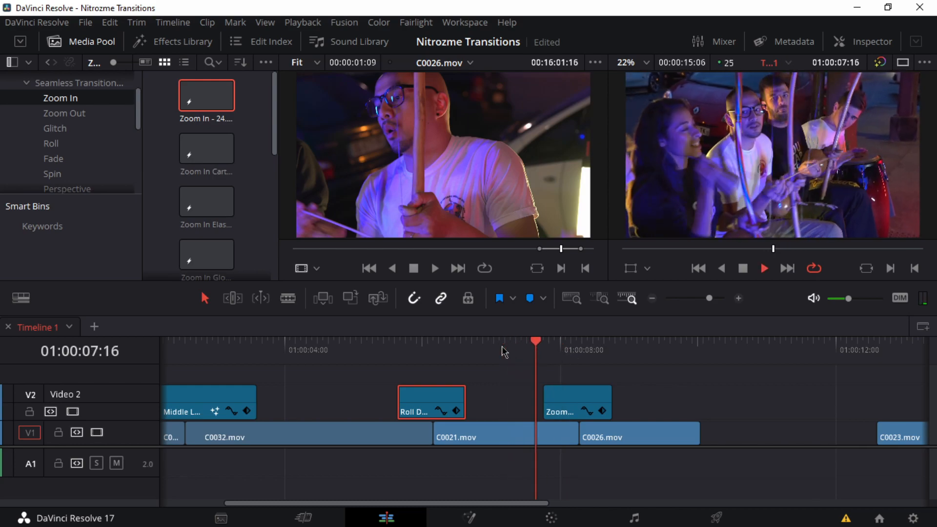
pyautogui.click(544, 349)
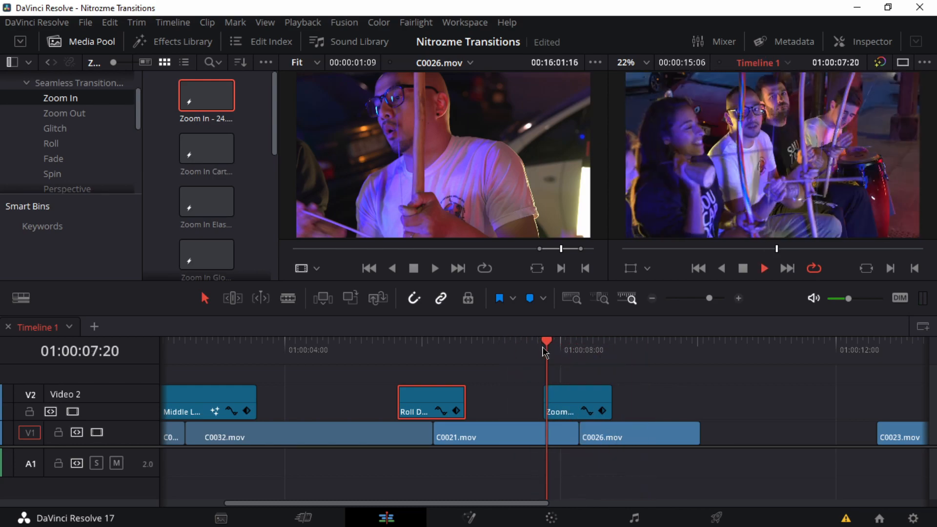
pyautogui.click(523, 350)
pyautogui.press('space')
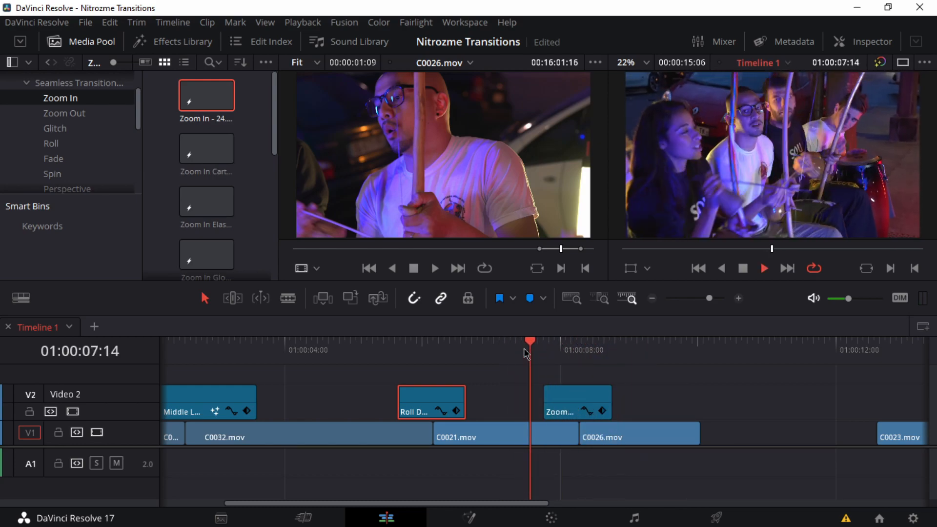
pyautogui.press('space')
# Step: Replace the Zoom In transition over the C0021.mov and C0026.mov cut with Zoom In Cart..., and play it back
pyautogui.click(575, 402)
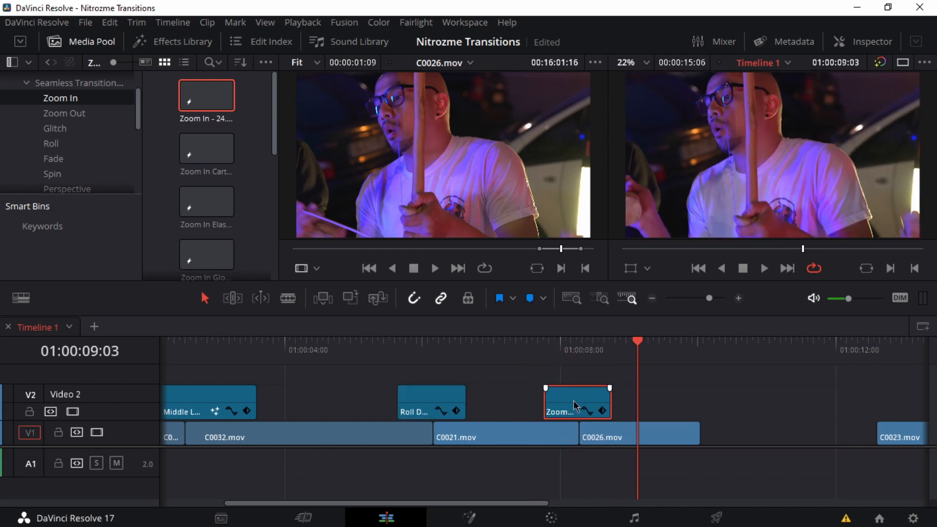
pyautogui.press('Delete')
pyautogui.moveTo(193, 142); pyautogui.dragTo(554, 403)
pyautogui.click(553, 352)
pyautogui.press('space')
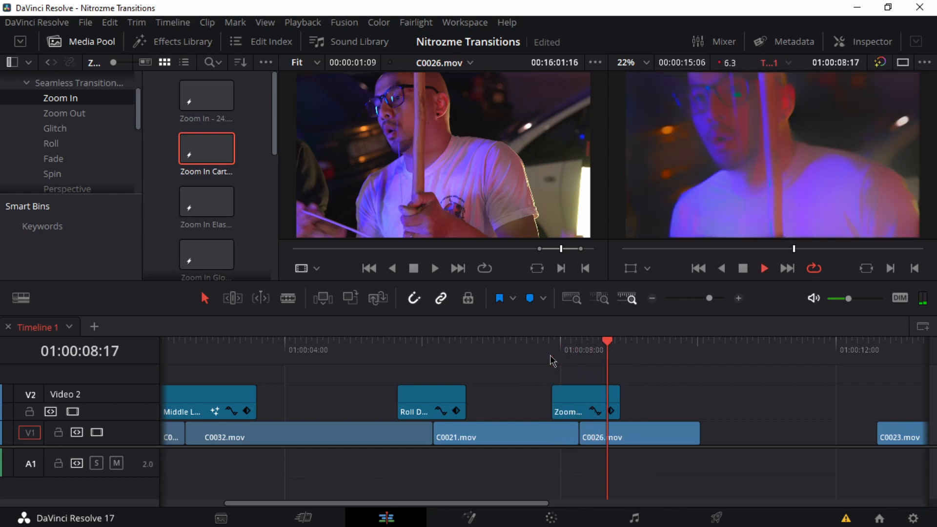
# Step: Replace the Zoom In Cart... transition with Zoom In Glo... over the same cut, and play it back
pyautogui.click(584, 406)
pyautogui.press('Delete')
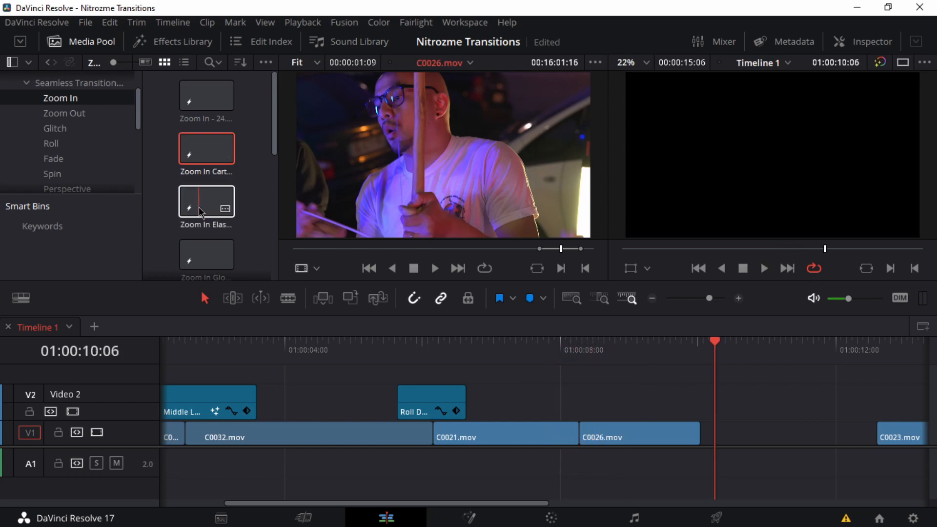
pyautogui.scroll(-1, 201, 211)
pyautogui.moveTo(564, 371); pyautogui.dragTo(557, 404)
pyautogui.moveTo(567, 358); pyautogui.dragTo(531, 350)
pyautogui.press('space')
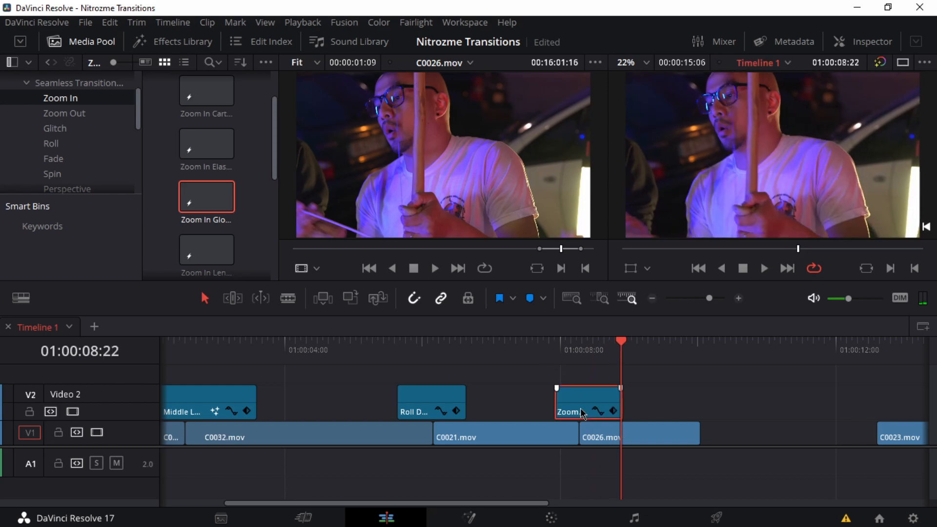
# Step: Replace the Zoom In Glo... transition with Zoom In Lens over the same cut, and play it back
pyautogui.press('Delete')
pyautogui.scroll(-1, 206, 195)
pyautogui.moveTo(206, 193); pyautogui.dragTo(524, 399)
pyautogui.click(518, 345)
pyautogui.press('space')
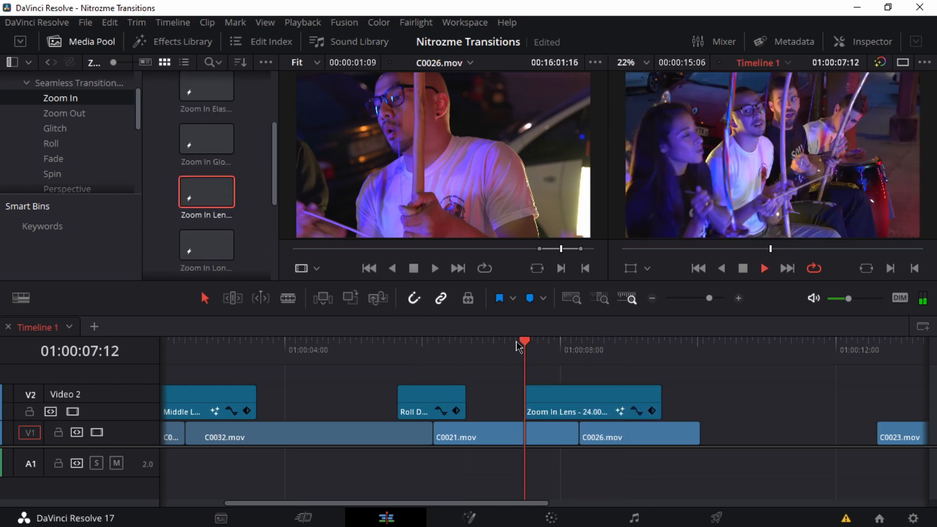
pyautogui.press('space')
# Step: Replace the Zoom In Lens transition with Zoom In Long over the cut into C0026.mov, and play it back
pyautogui.click(573, 404)
pyautogui.press('Delete')
pyautogui.moveTo(218, 251); pyautogui.dragTo(518, 400)
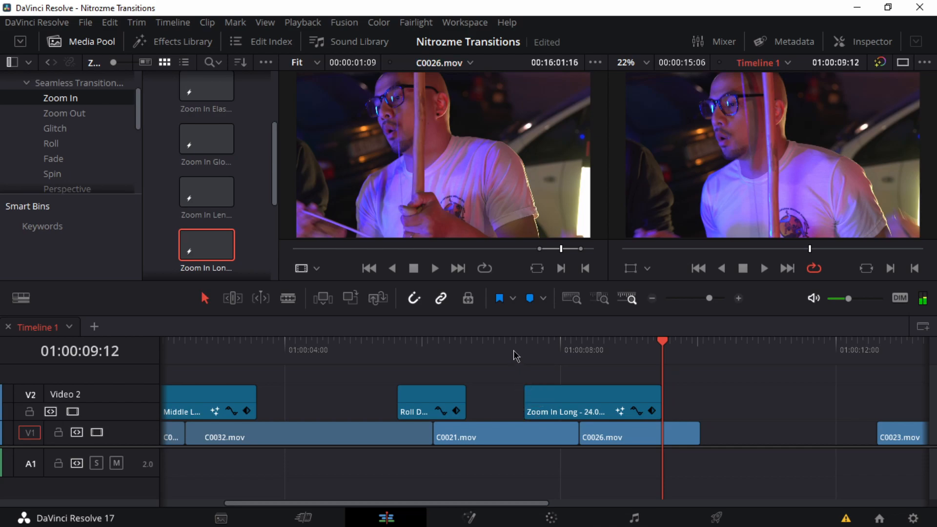
pyautogui.click(517, 359)
pyautogui.press('space')
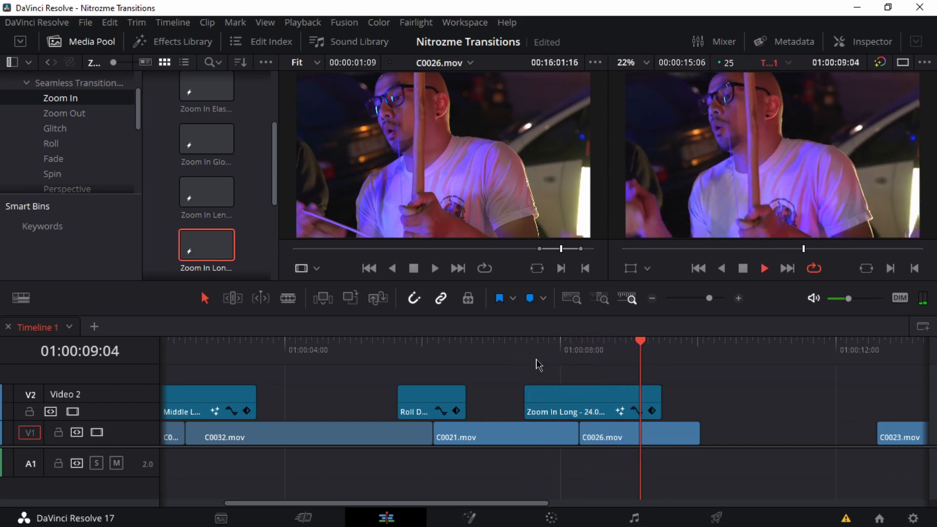
# Step: Try shifting the Zoom In Long transition slightly earlier and later around the cut, replaying it at each position
pyautogui.moveTo(564, 405); pyautogui.dragTo(564, 405)
pyautogui.click(508, 348)
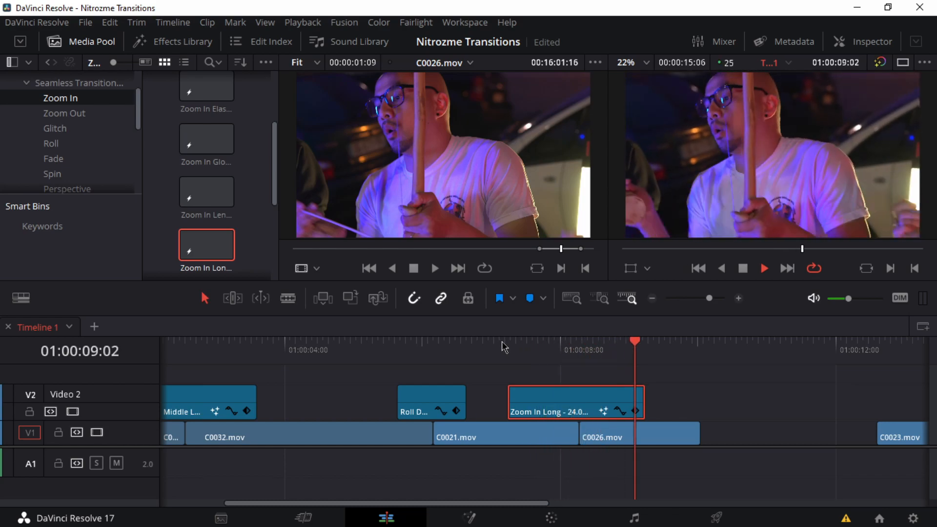
pyautogui.moveTo(559, 397); pyautogui.dragTo(573, 398)
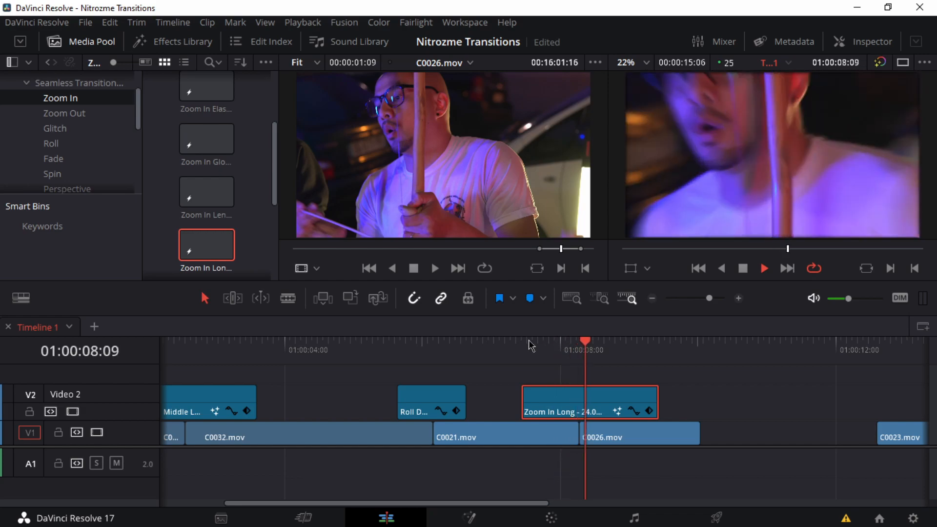
pyautogui.moveTo(596, 398); pyautogui.dragTo(581, 402)
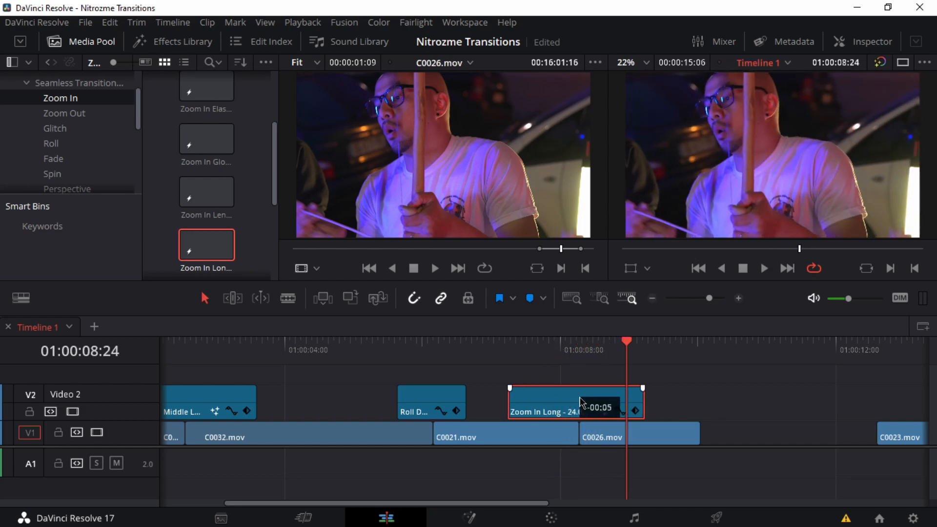
pyautogui.moveTo(592, 365); pyautogui.dragTo(487, 352)
pyautogui.press('space')
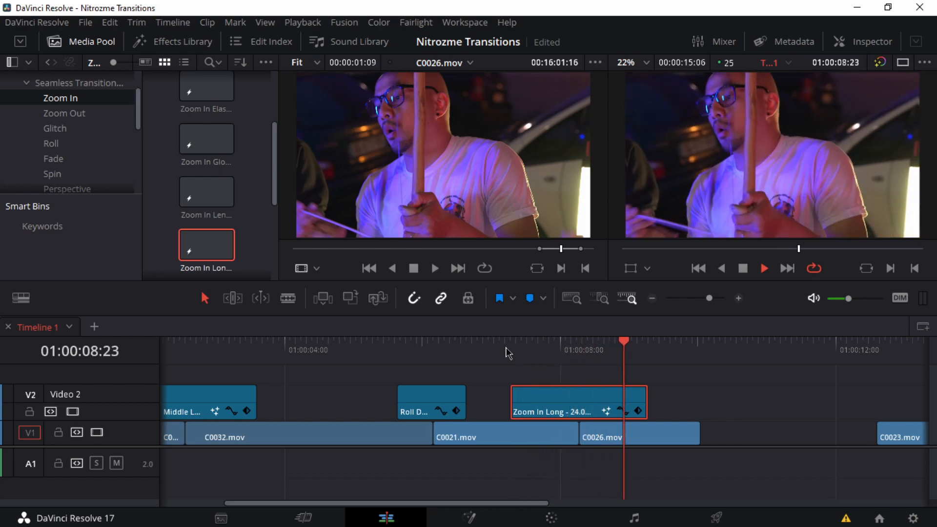
pyautogui.click(508, 350)
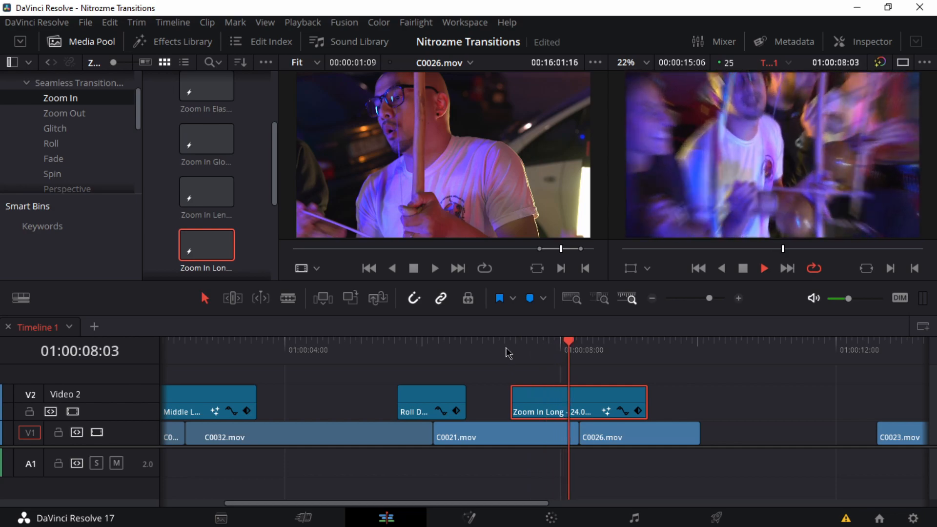
# Step: Replace Zoom In Long with the Zoom In Spi... transition, centred over the cut between C0021.mov and C0026.mov, and play it back
pyautogui.scroll(-2, 206, 195)
pyautogui.moveTo(207, 227); pyautogui.dragTo(541, 397)
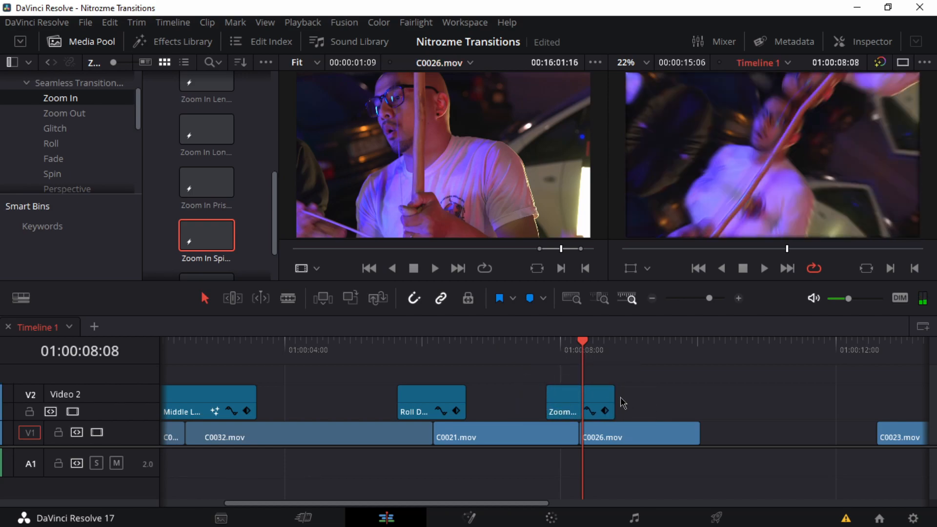
pyautogui.click(537, 350)
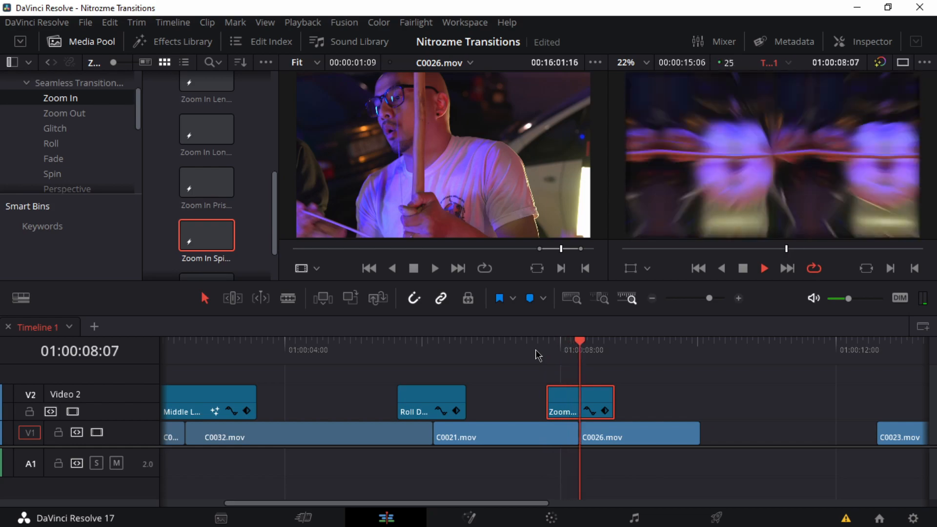
pyautogui.click(487, 345)
pyautogui.press('space')
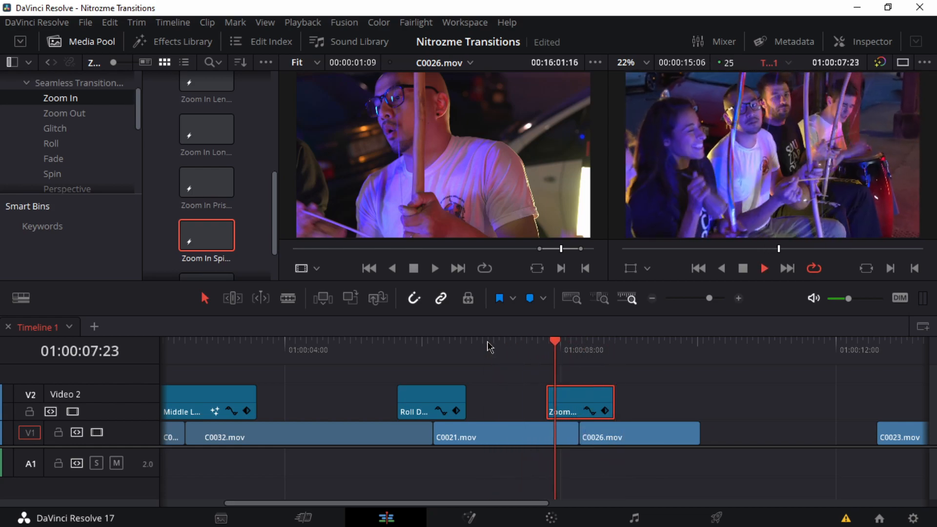
pyautogui.press('space')
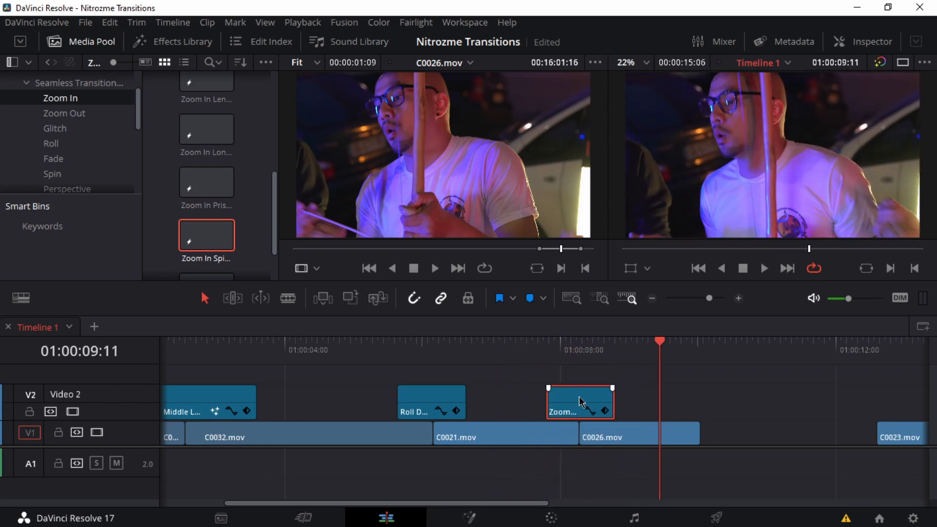
# Step: Replay the sequence from C0032.mov through the Roll Down and Zoom In Spi... transitions
pyautogui.click(351, 345)
pyautogui.press('space')
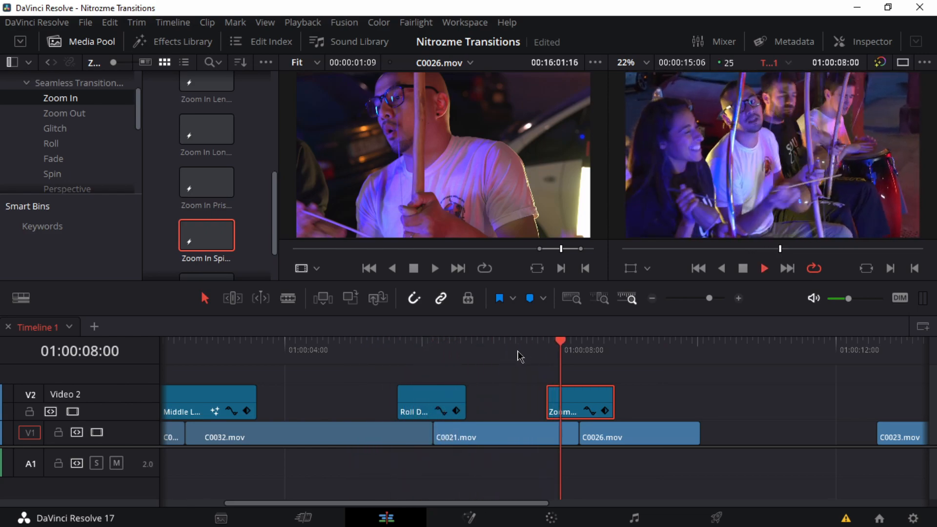
pyautogui.press('space')
# Step: Delete C0023.mov from the end of the timeline
pyautogui.hscroll(4, 653, 393)
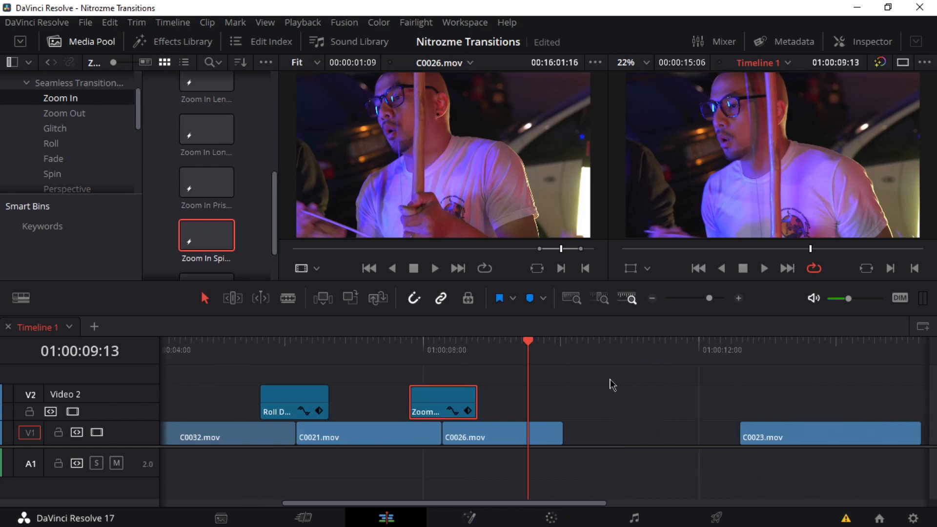
pyautogui.click(726, 428)
pyautogui.press('Delete')
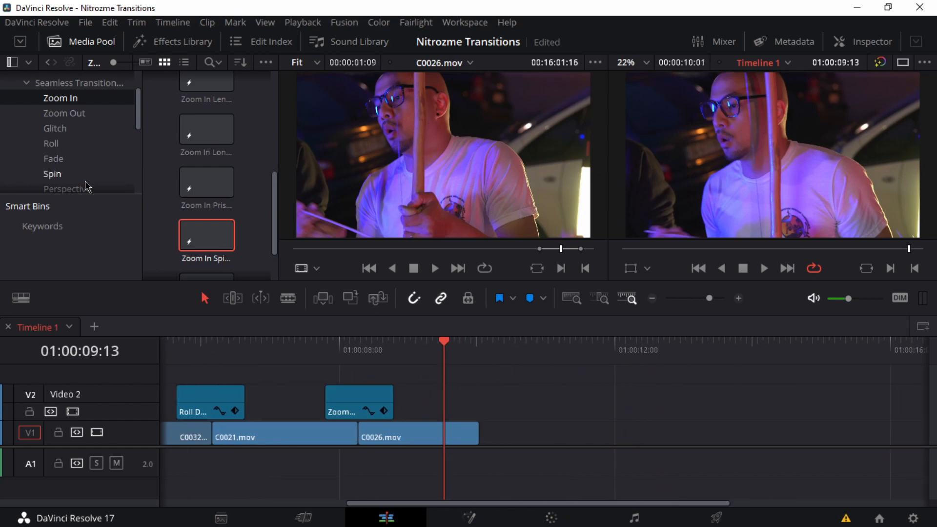
# Step: Load C0035.mov from the medias bin, mark a short section of it and place its video directly after C0026.mov
pyautogui.scroll(-6, 74, 161)
pyautogui.click(41, 175)
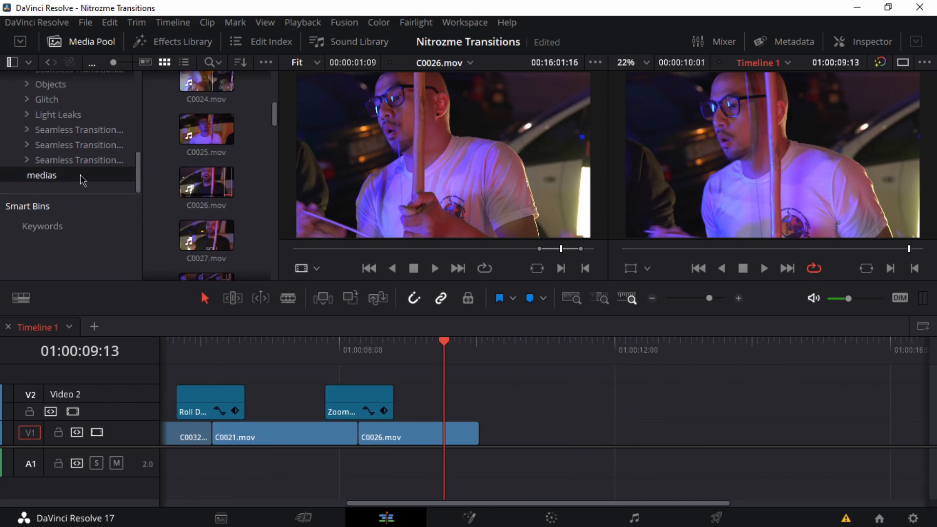
pyautogui.scroll(-5, 213, 181)
pyautogui.doubleClick(213, 181)
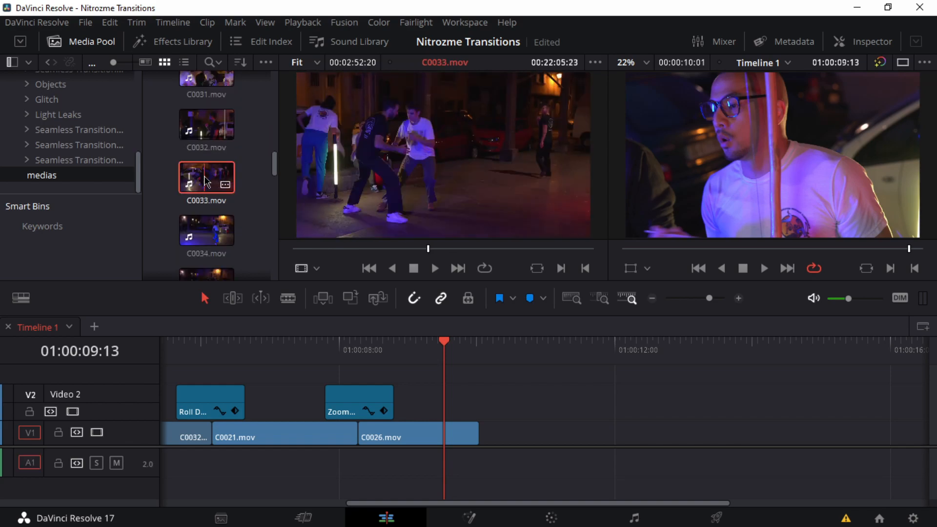
pyautogui.click(207, 230)
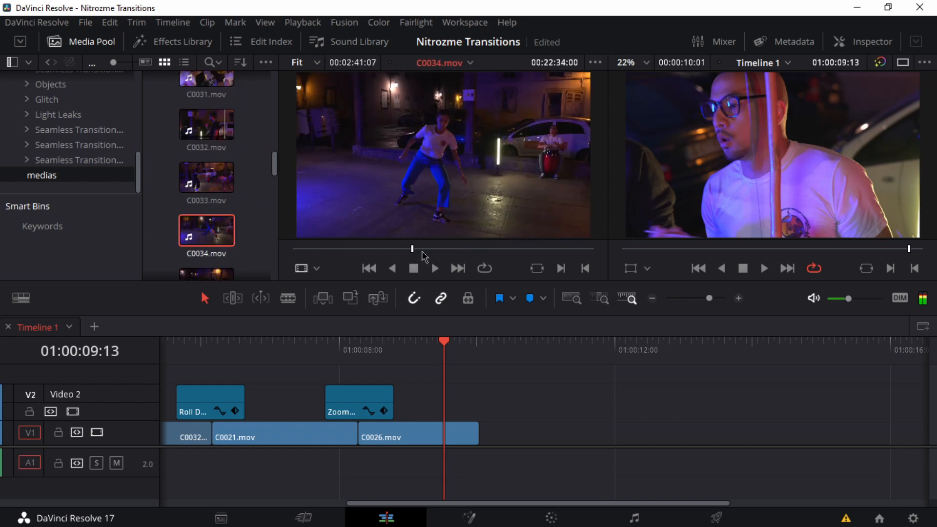
pyautogui.press('Down')
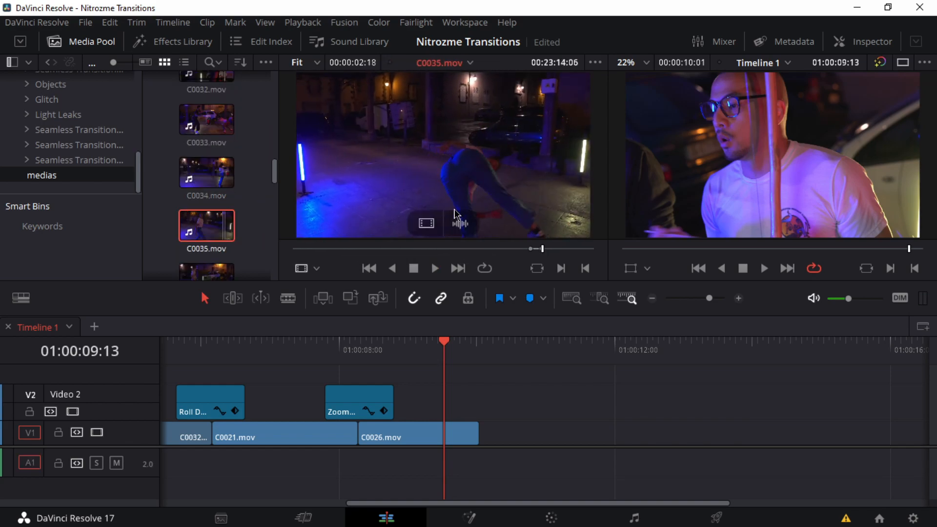
pyautogui.moveTo(446, 267); pyautogui.dragTo(507, 431)
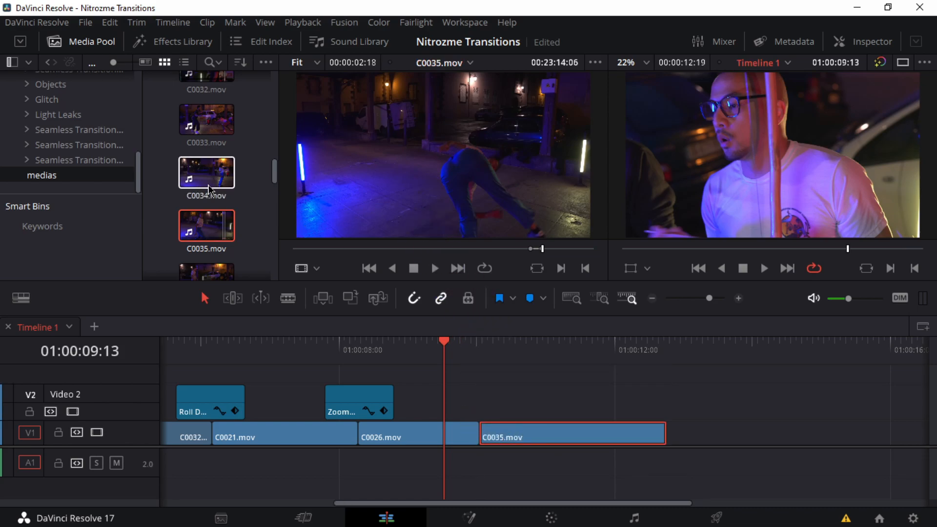
# Step: Load C0039.mov, mark a new short section near its end and place its video directly after C0035.mov
pyautogui.scroll(-2, 213, 198)
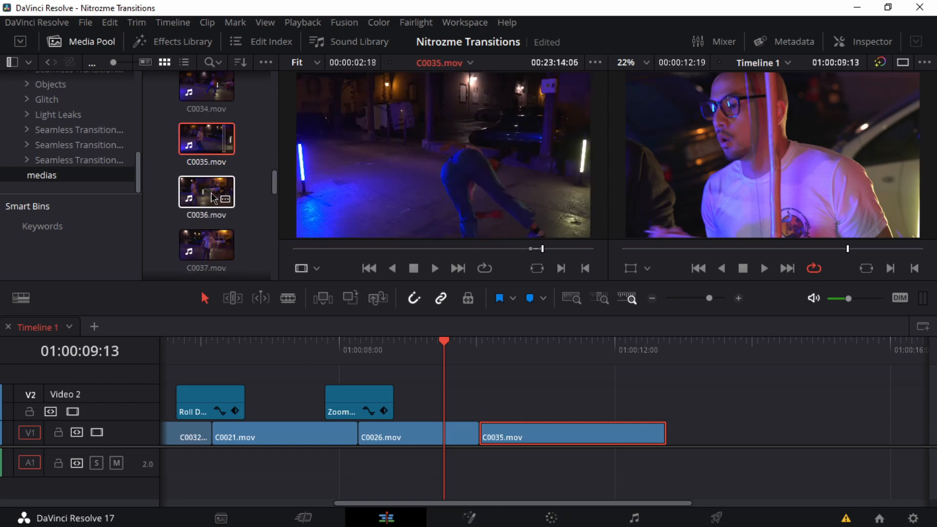
pyautogui.scroll(-3, 213, 198)
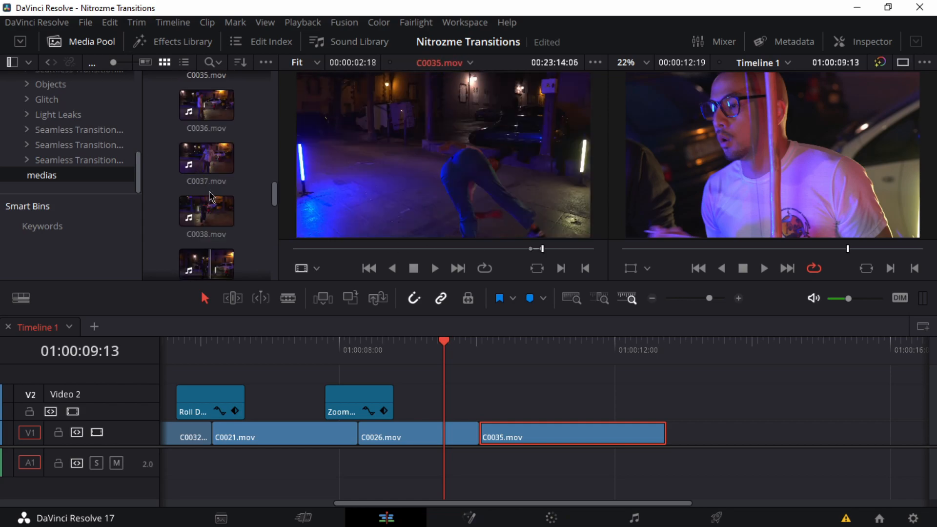
pyautogui.doubleClick(201, 205)
pyautogui.moveTo(320, 249); pyautogui.dragTo(418, 251)
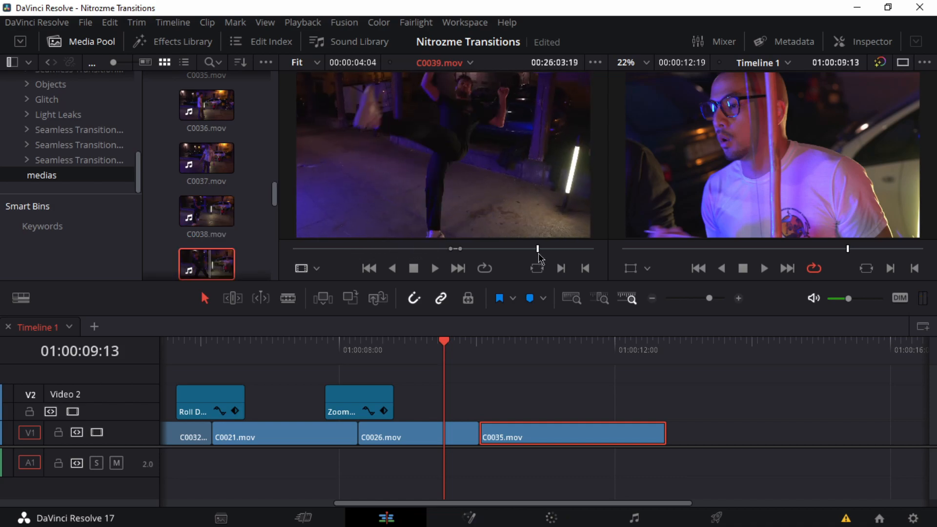
pyautogui.moveTo(539, 254); pyautogui.dragTo(536, 254)
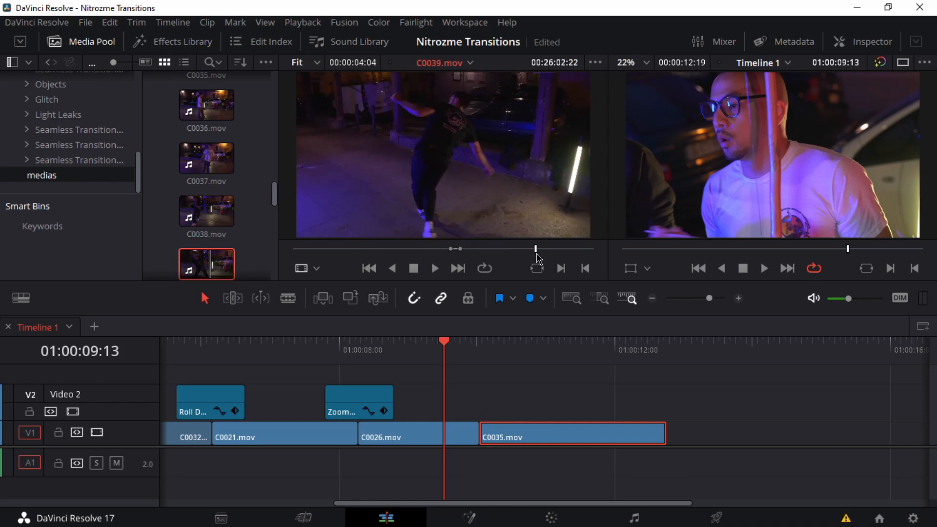
pyautogui.press('space')
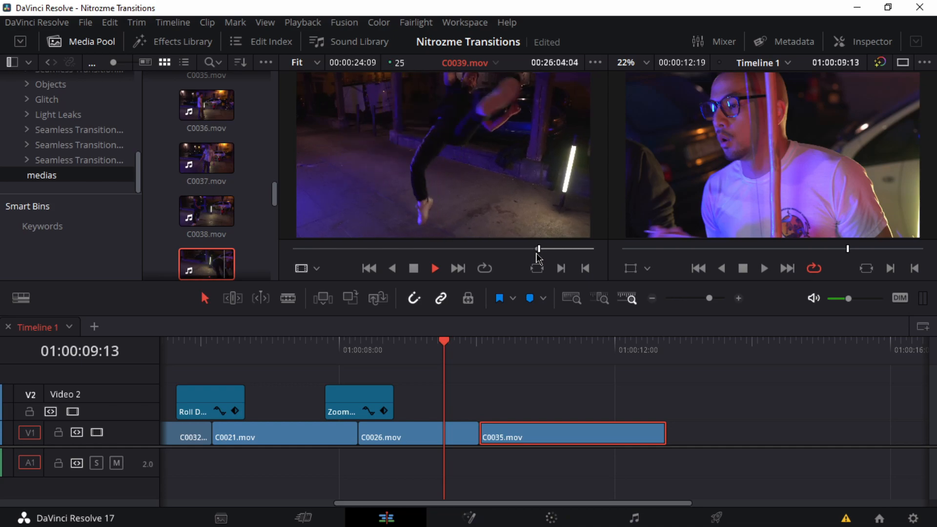
pyautogui.press('o')
pyautogui.press('space')
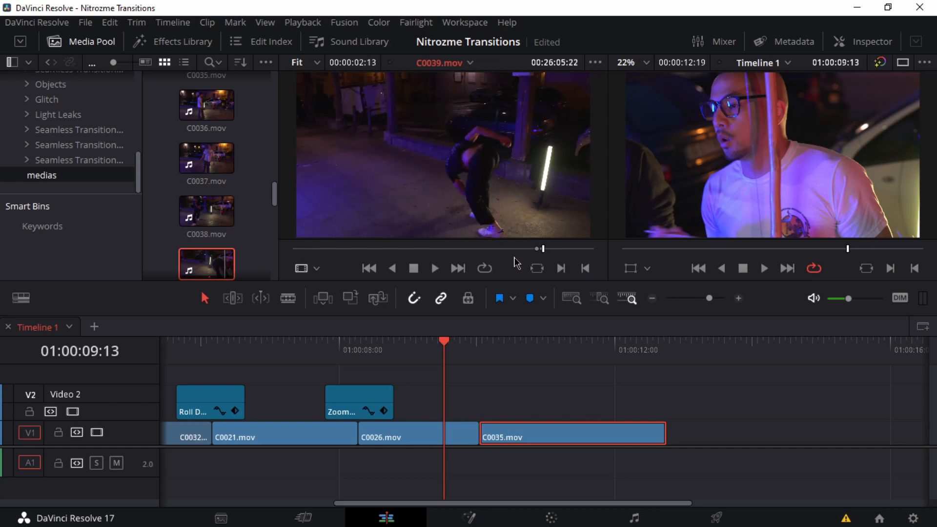
pyautogui.moveTo(508, 224)
pyautogui.moveTo(426, 223); pyautogui.dragTo(678, 427)
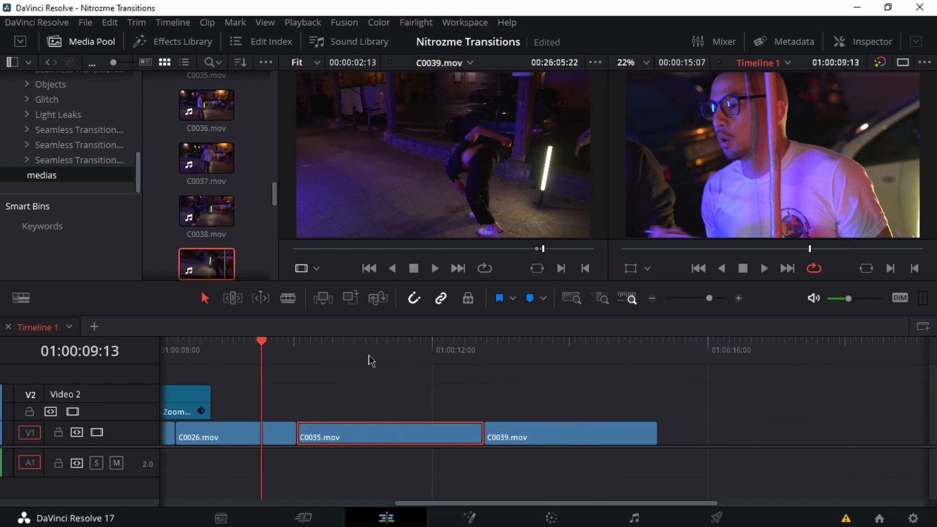
# Step: Trim C0035.mov to end at 01:00:12:02, then close the gap before C0039.mov and trim that clip to end at 01:00:14:08
pyautogui.moveTo(311, 357); pyautogui.dragTo(437, 349)
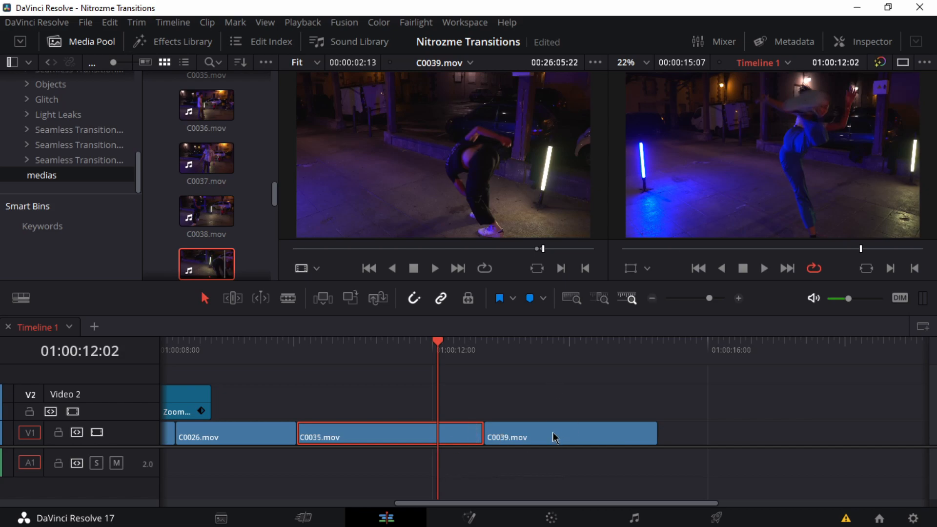
pyautogui.moveTo(484, 431); pyautogui.dragTo(436, 433)
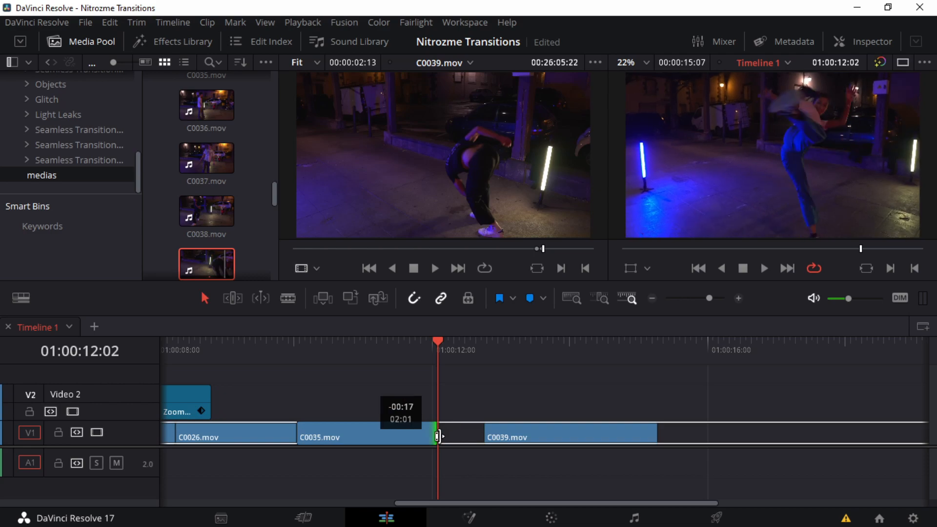
pyautogui.click(486, 357)
pyautogui.moveTo(496, 360); pyautogui.dragTo(590, 376)
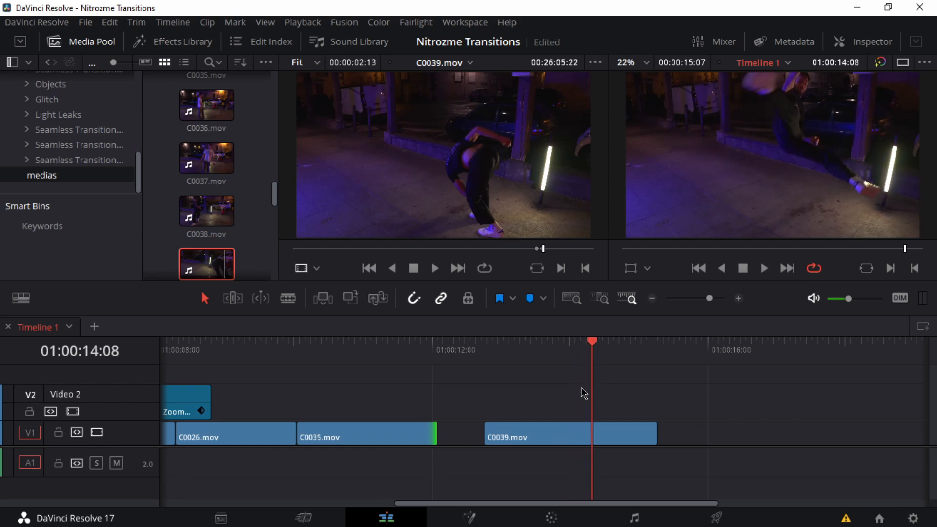
pyautogui.moveTo(496, 442); pyautogui.dragTo(591, 425)
# Step: Play repeatedly from C0035.mov into C0039.mov to check the movement across their cut
pyautogui.moveTo(520, 355); pyautogui.dragTo(378, 353)
pyautogui.press('space')
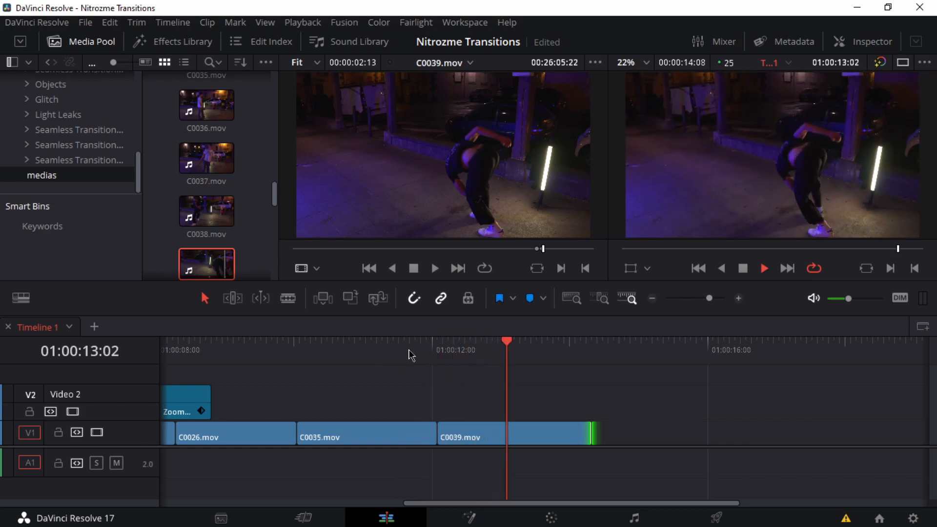
pyautogui.press('space')
pyautogui.moveTo(372, 352); pyautogui.dragTo(356, 350)
pyautogui.press('space')
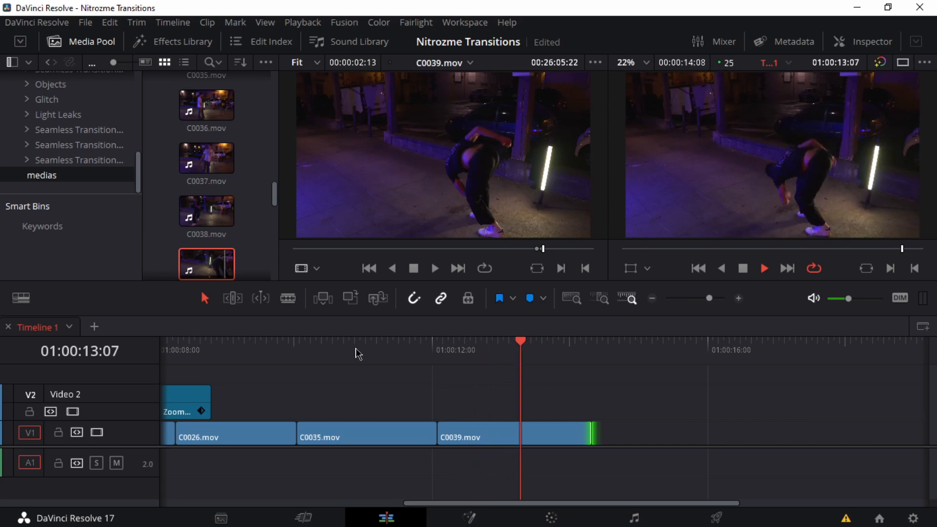
pyautogui.click(315, 352)
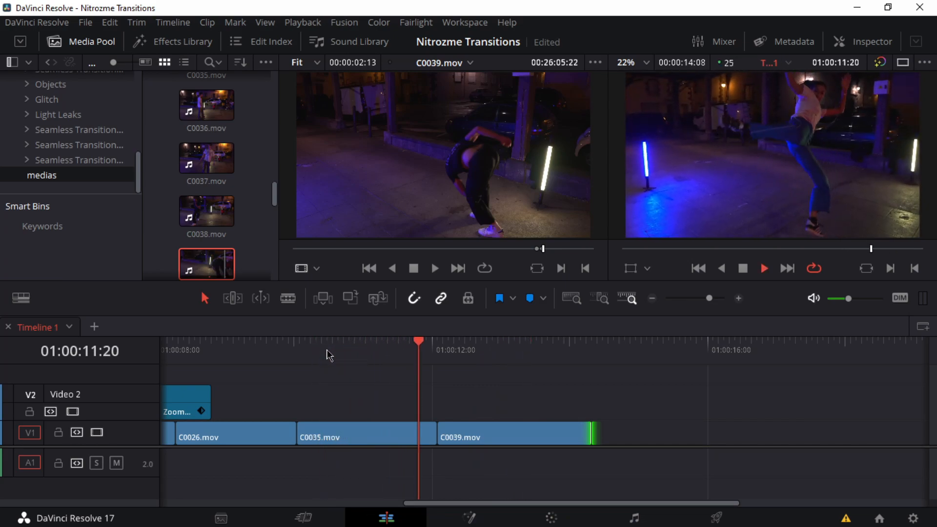
pyautogui.press('space')
pyautogui.scroll(3, 355, 368)
pyautogui.scroll(-3, 532, 396)
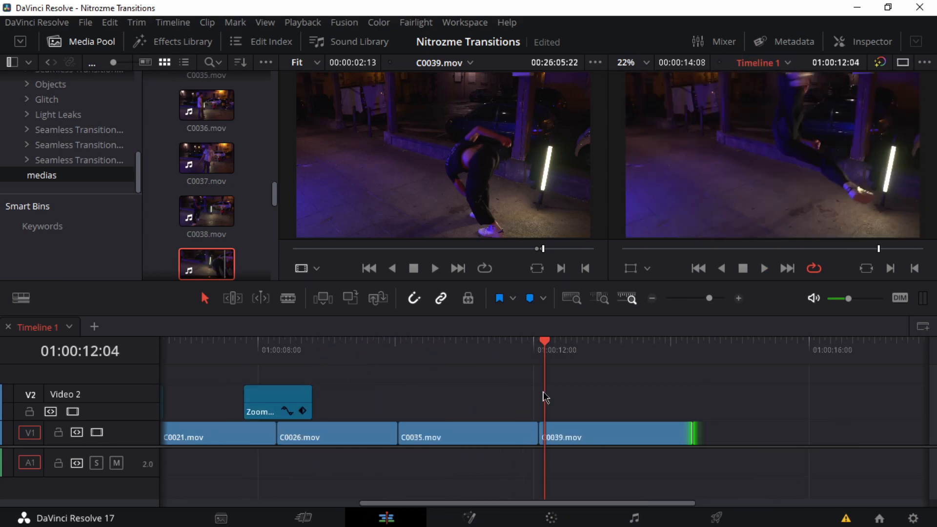
# Step: Show the retime controls on C0035.mov, add a speed point at 01:00:11:14 and speed up the section after it to 267%
pyautogui.moveTo(528, 361)
pyautogui.mouseDown()
pyautogui.moveTo(508, 356)
pyautogui.moveTo(487, 367)
pyautogui.moveTo(523, 362)
pyautogui.moveTo(485, 366)
pyautogui.moveTo(511, 359)
pyautogui.mouseUp()
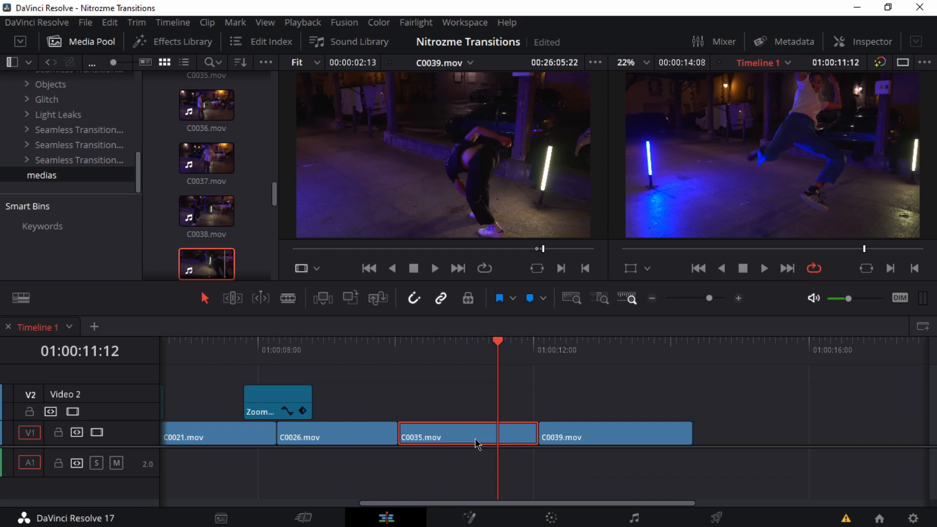
pyautogui.hotkey('ctrl', 'r')
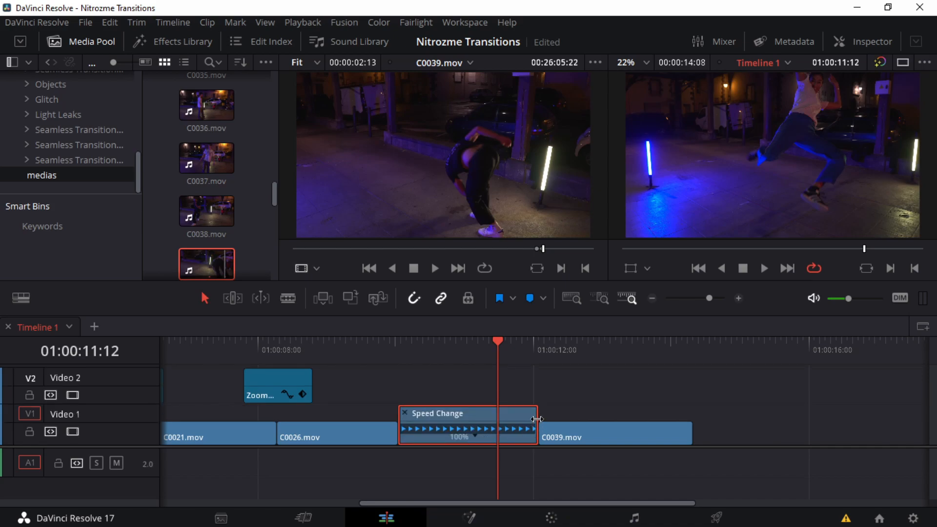
pyautogui.scroll(2, 534, 423)
pyautogui.click(494, 438)
pyautogui.moveTo(542, 342); pyautogui.dragTo(557, 354)
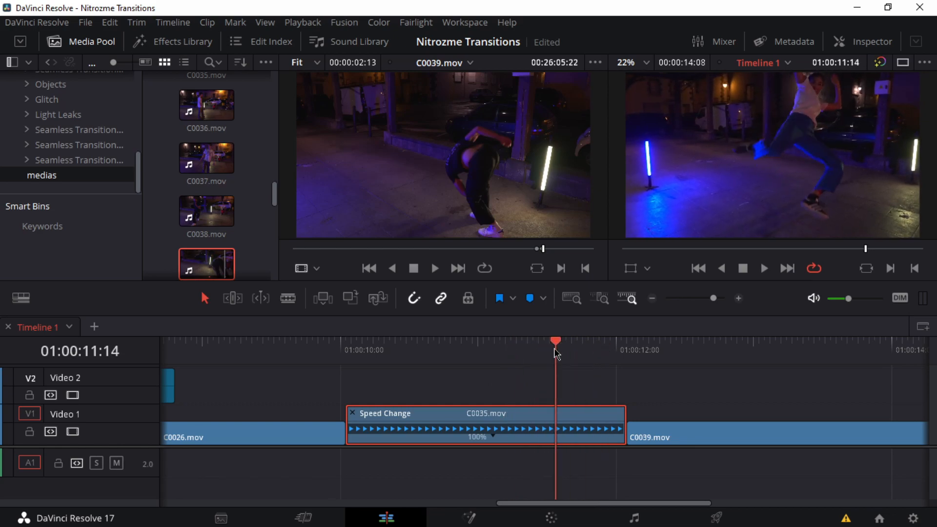
pyautogui.click(494, 439)
pyautogui.click(503, 380)
pyautogui.moveTo(623, 406); pyautogui.dragTo(578, 413)
# Step: Play the sped-up end of C0035.mov and return to the start of C0039.mov
pyautogui.click(517, 352)
pyautogui.press('space')
pyautogui.press('space')
pyautogui.click(517, 349)
pyautogui.click(629, 353)
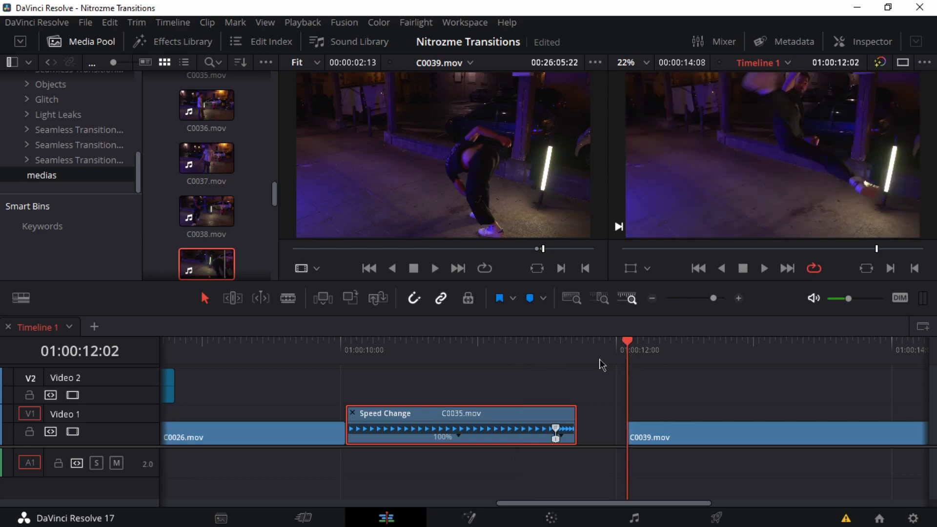
# Step: Show the retime controls on C0039.mov, speed the clip up to 221% and close the gap after C0035.mov
pyautogui.scroll(2, 602, 365)
pyautogui.scroll(-1, 330, 383)
pyautogui.click(574, 441)
pyautogui.hotkey('ctrl', 'r')
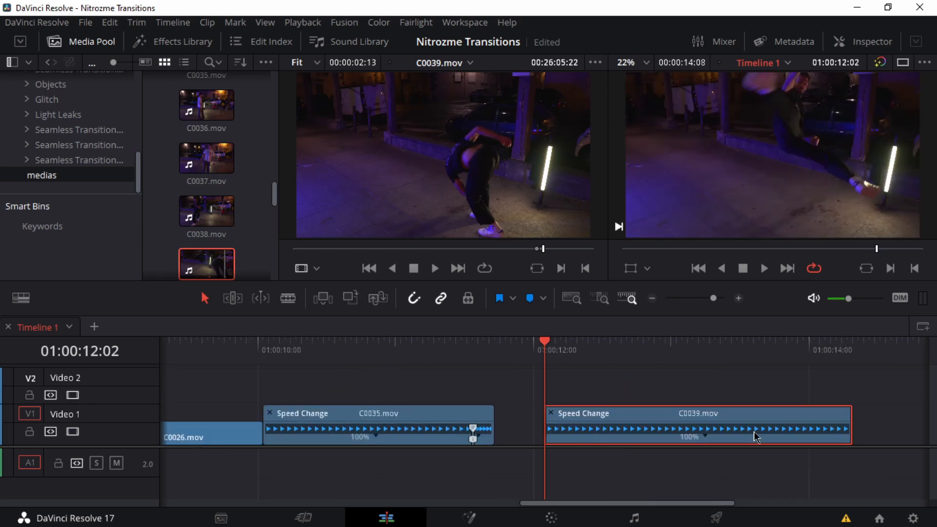
pyautogui.moveTo(853, 406); pyautogui.dragTo(591, 420)
# Step: Play across the cut, add a speed point to C0039.mov at 01:00:11:23 and reset the section after it to 100%
pyautogui.click(460, 351)
pyautogui.press('space')
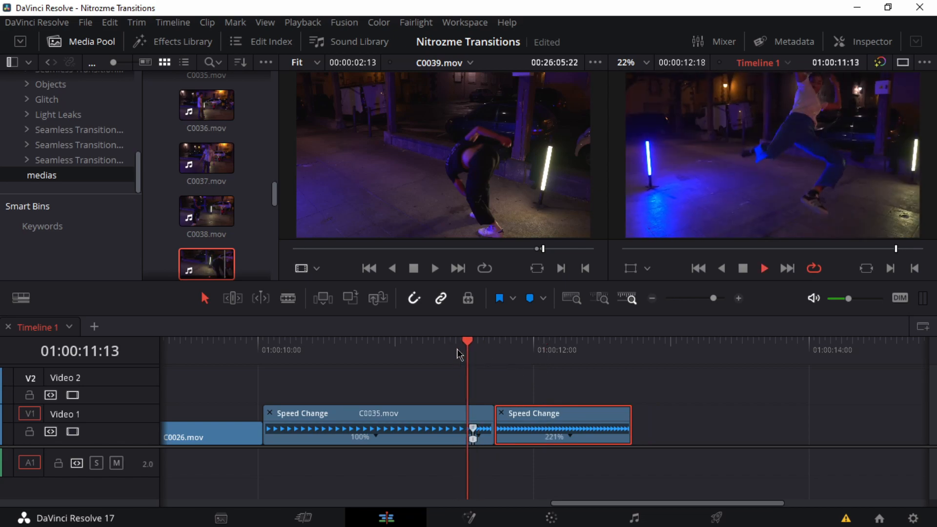
pyautogui.click(460, 350)
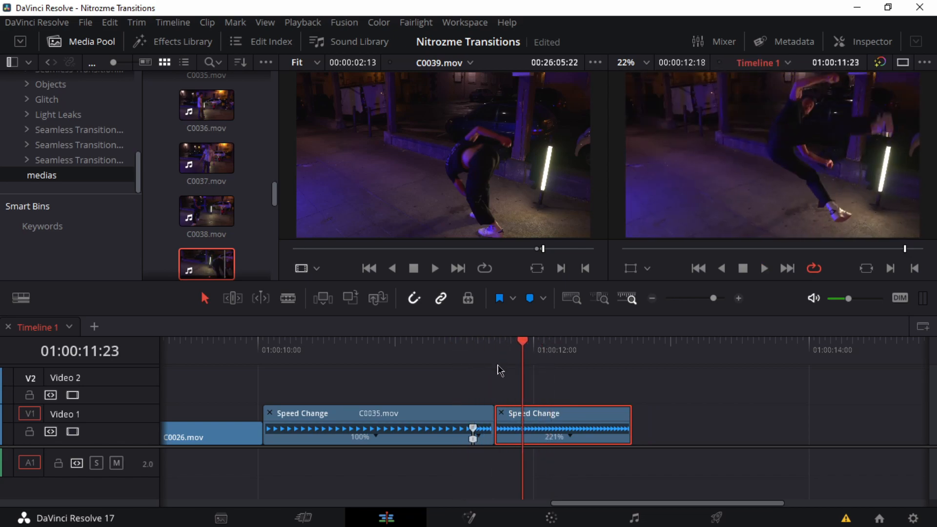
pyautogui.click(569, 434)
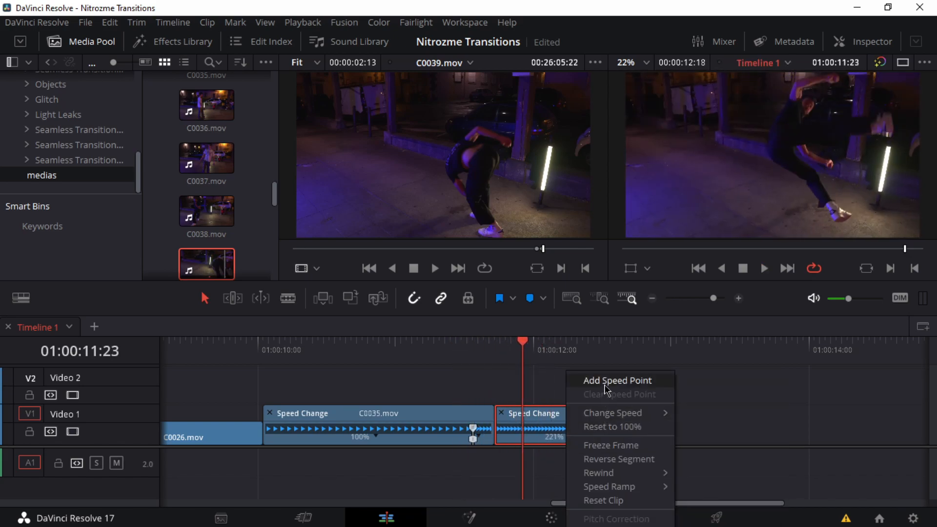
pyautogui.click(608, 382)
pyautogui.click(585, 436)
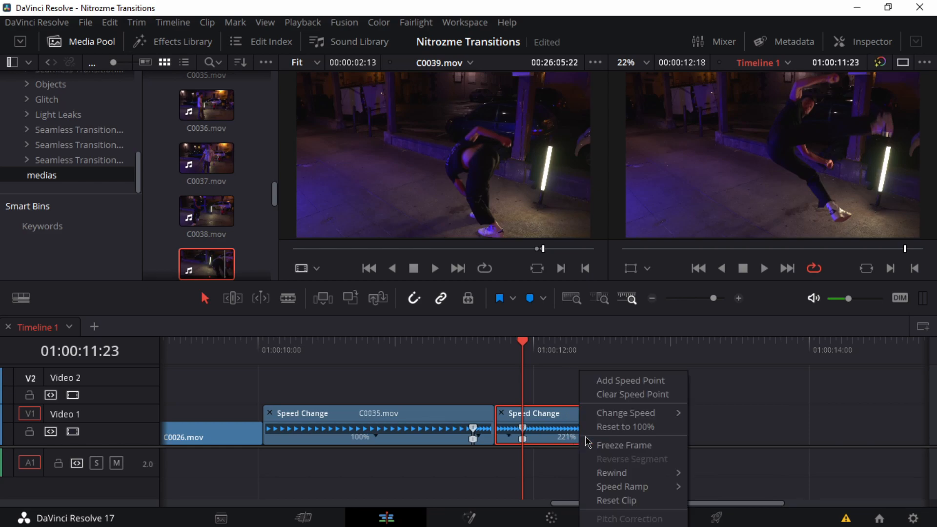
pyautogui.click(619, 428)
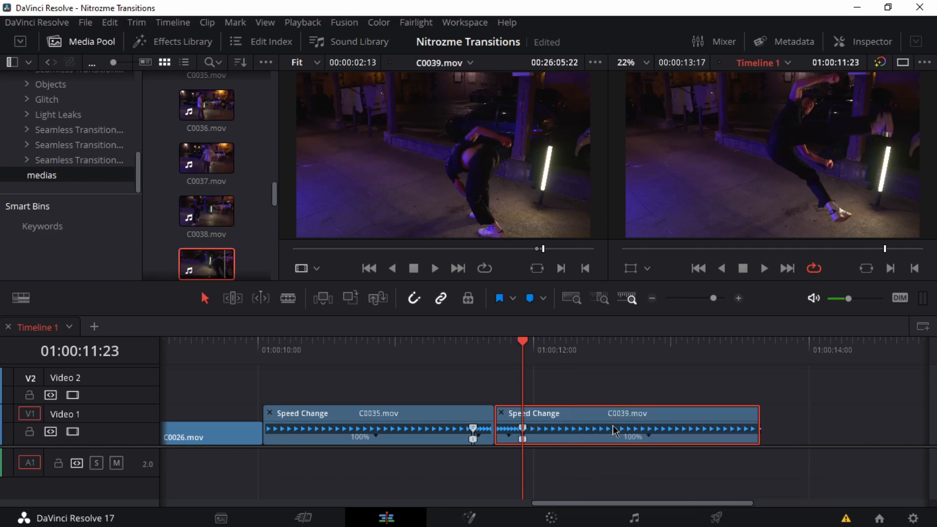
# Step: Move the speed point in C0035.mov slightly earlier to lengthen its fast ending
pyautogui.moveTo(527, 361); pyautogui.dragTo(437, 356)
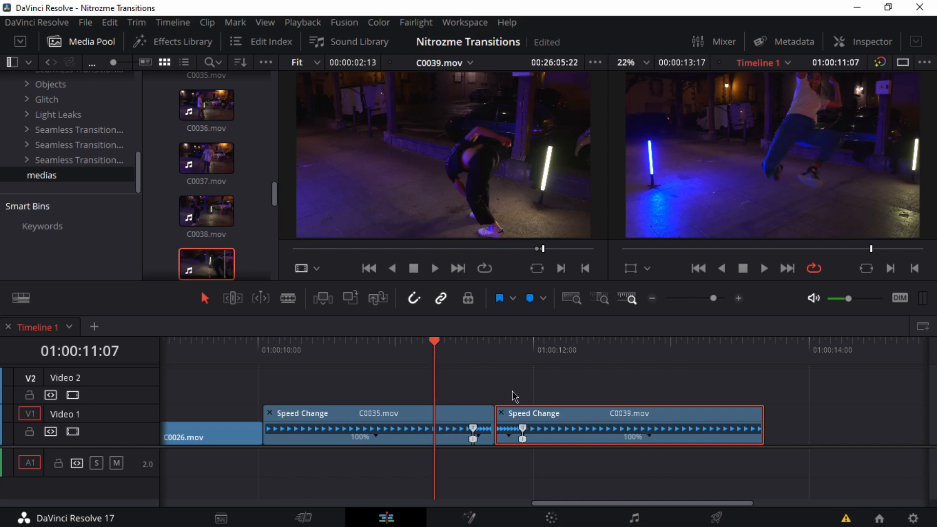
pyautogui.scroll(2, 512, 397)
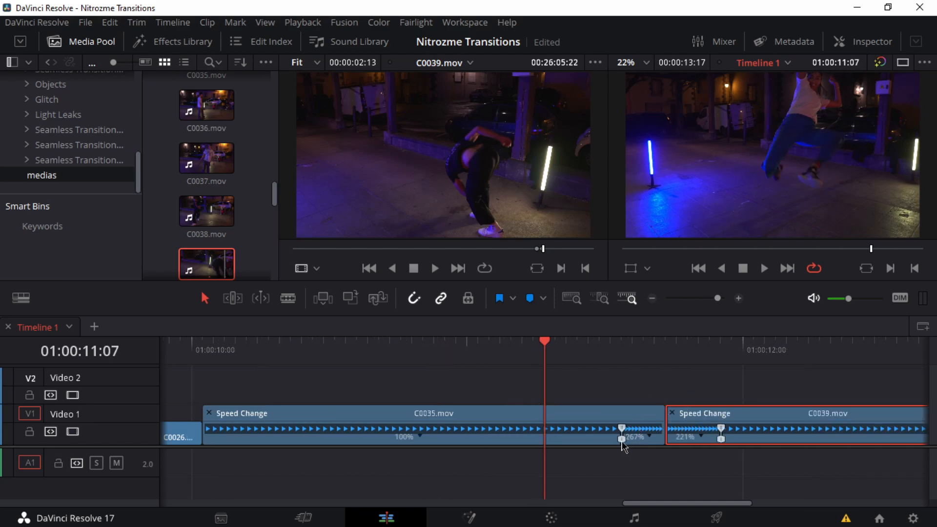
pyautogui.moveTo(614, 442); pyautogui.dragTo(610, 443)
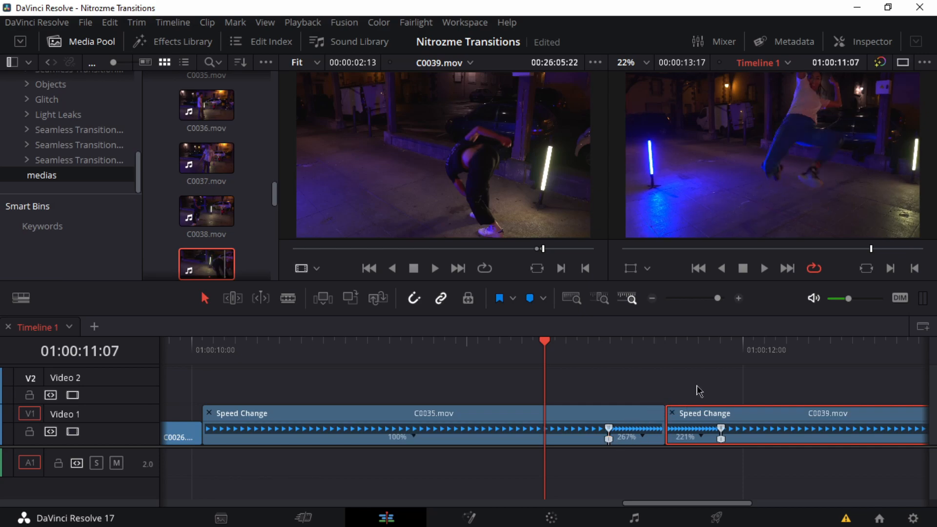
# Step: Play C0035.mov into C0039.mov twice to check the speed changes on both sides of the cut
pyautogui.hscroll(5, 699, 393)
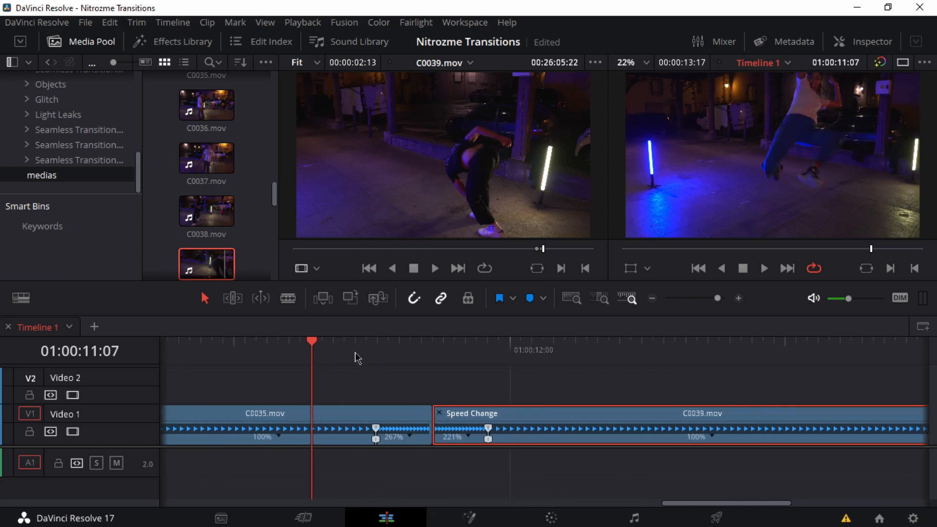
pyautogui.press('space')
pyautogui.press('space')
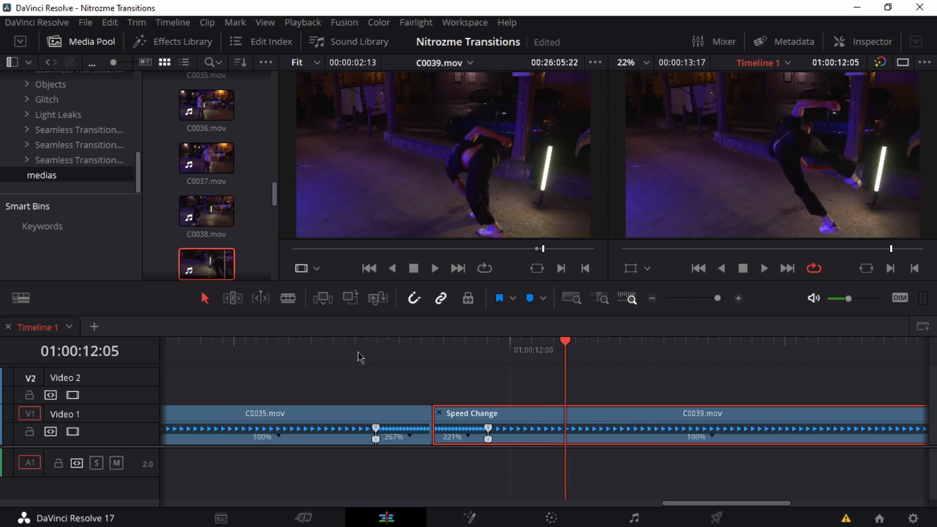
pyautogui.hotkey('ctrl', '-')
pyautogui.click(245, 351)
pyautogui.press('space')
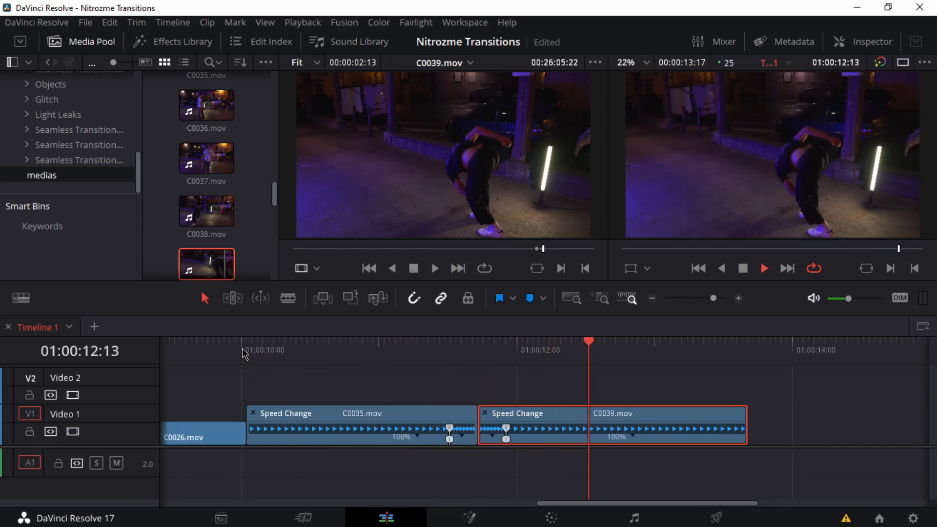
pyautogui.press('space')
# Step: Hide the retime controls on C0035.mov and C0039.mov and replay the cut between them
pyautogui.click(253, 413)
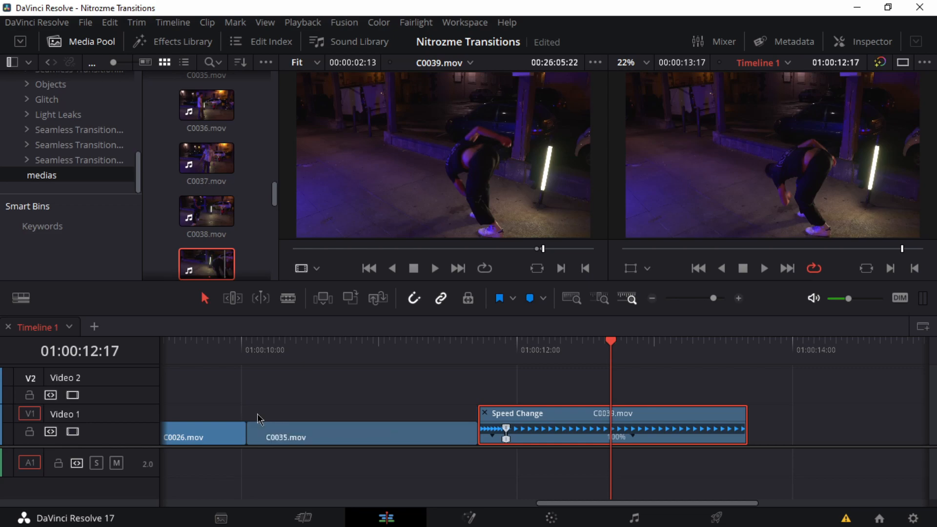
pyautogui.click(484, 410)
pyautogui.click(434, 359)
pyautogui.press('space')
pyautogui.click(446, 360)
pyautogui.press('space')
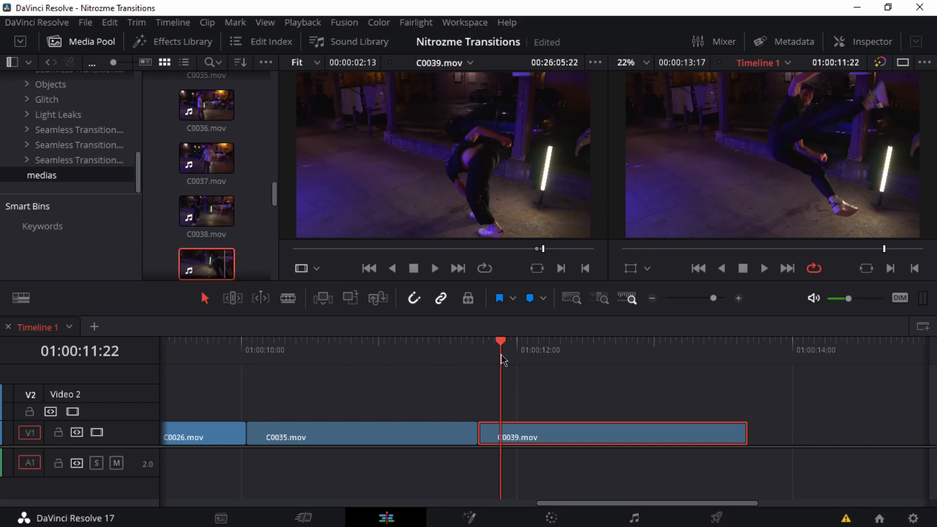
# Step: Examine the dancer's movement in C0035.mov ahead of the cut, ending at 01:00:11:03
pyautogui.click(424, 354)
pyautogui.click(378, 356)
pyautogui.press('space')
pyautogui.moveTo(368, 359); pyautogui.dragTo(299, 363)
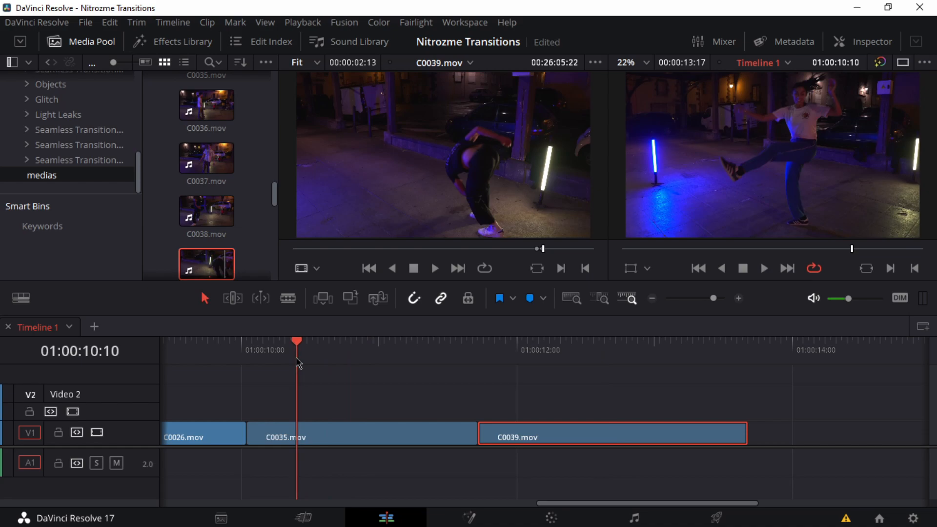
pyautogui.click(415, 355)
pyautogui.moveTo(386, 366)
pyautogui.mouseDown()
pyautogui.moveTo(441, 381)
pyautogui.moveTo(364, 371)
pyautogui.moveTo(586, 358)
pyautogui.moveTo(464, 354)
pyautogui.moveTo(586, 354)
pyautogui.moveTo(397, 360)
pyautogui.mouseUp()
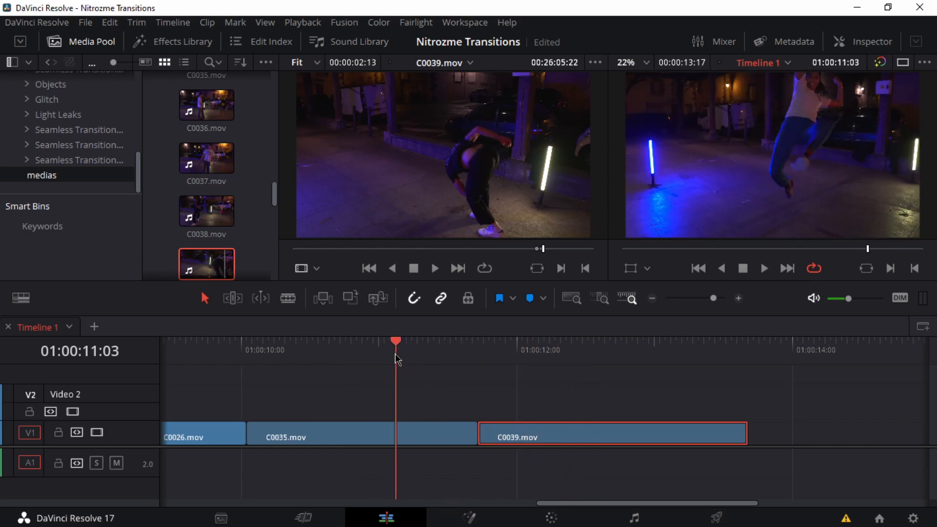
# Step: Widen the bin list to read its names, open the Spin bin under Seamless Transitions 24.000 FPS and narrow the list again
pyautogui.scroll(3, 39, 131)
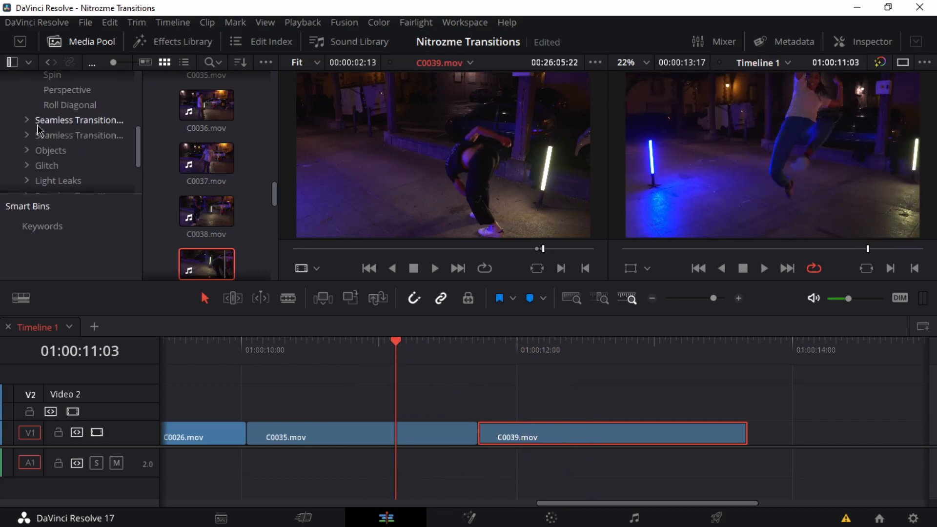
pyautogui.moveTo(142, 140); pyautogui.dragTo(214, 140)
pyautogui.scroll(3, 97, 131)
pyautogui.scroll(3, 97, 131)
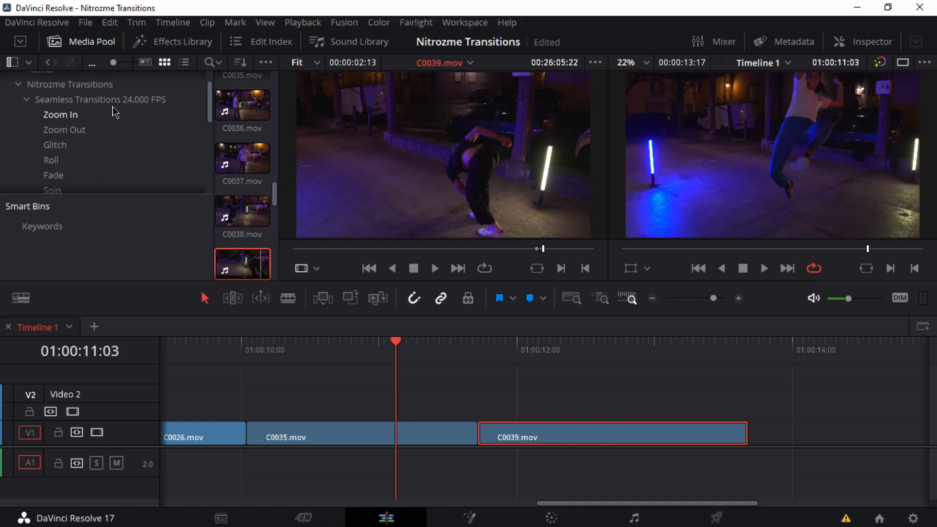
pyautogui.scroll(-2, 112, 127)
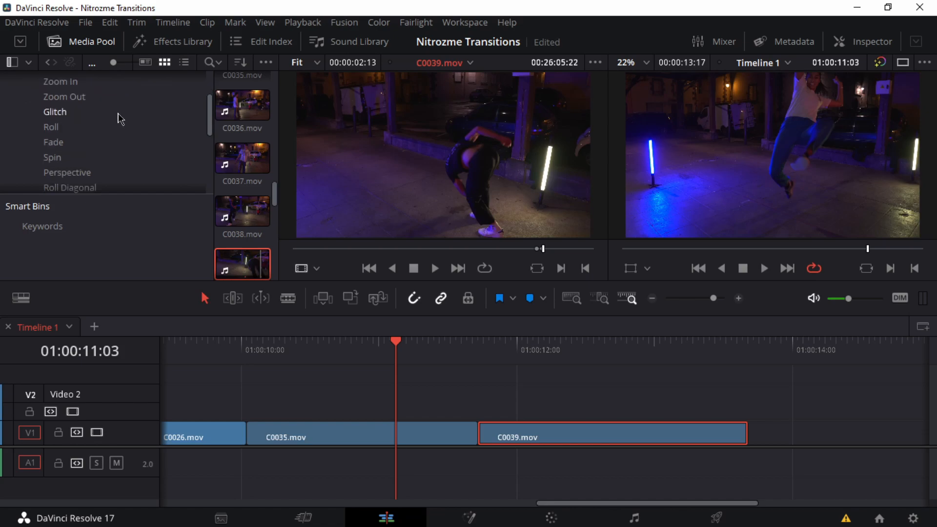
pyautogui.scroll(-1, 120, 118)
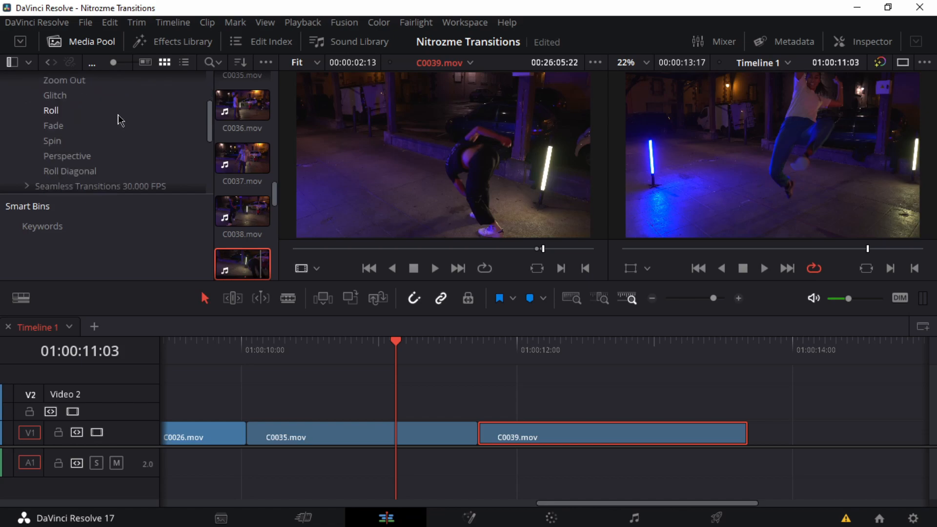
pyautogui.scroll(1, 106, 150)
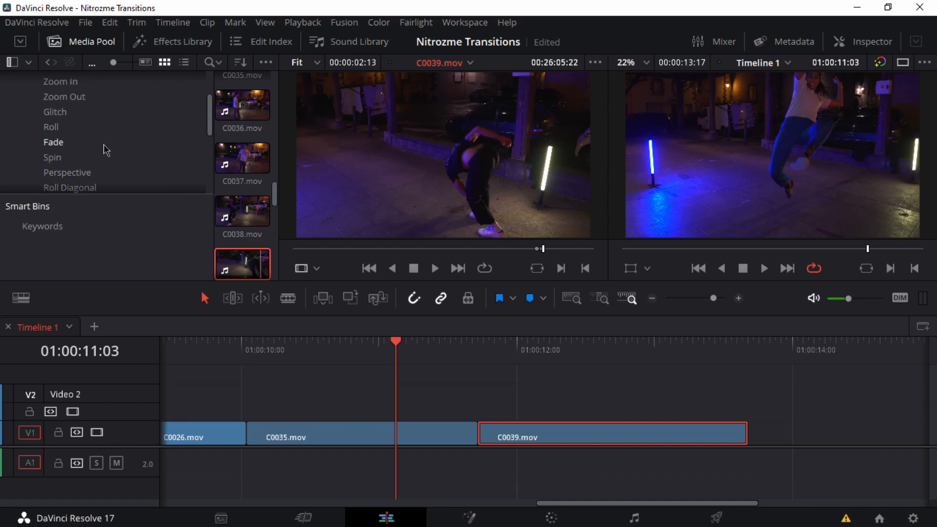
pyautogui.scroll(1, 108, 151)
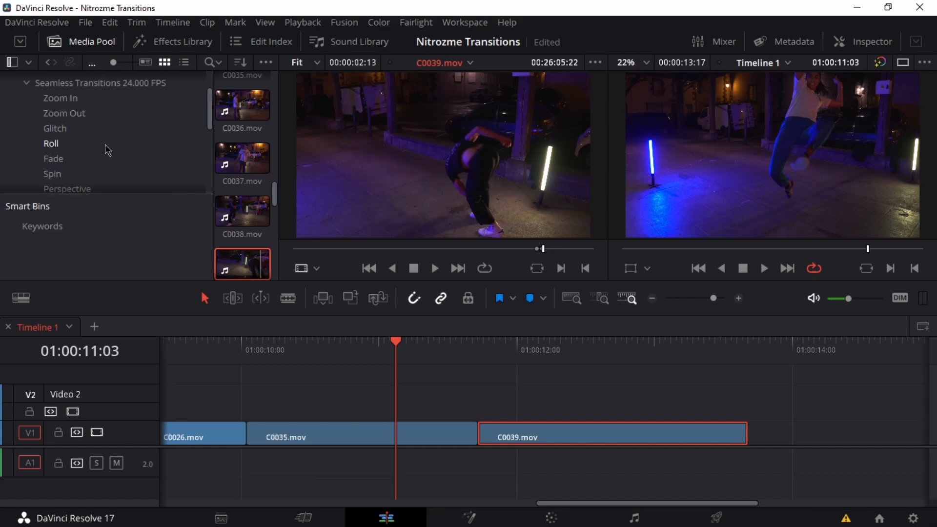
pyautogui.scroll(-1, 81, 166)
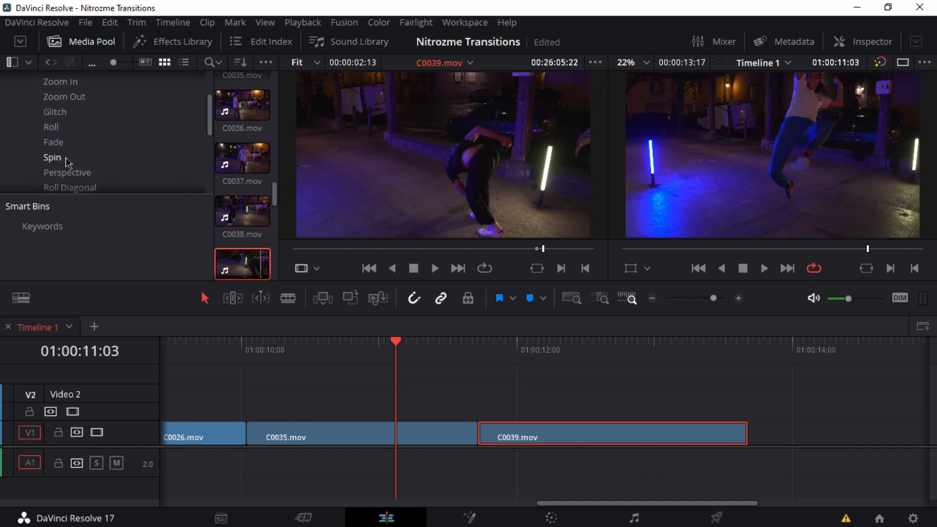
pyautogui.click(56, 158)
pyautogui.moveTo(215, 161); pyautogui.dragTo(73, 158)
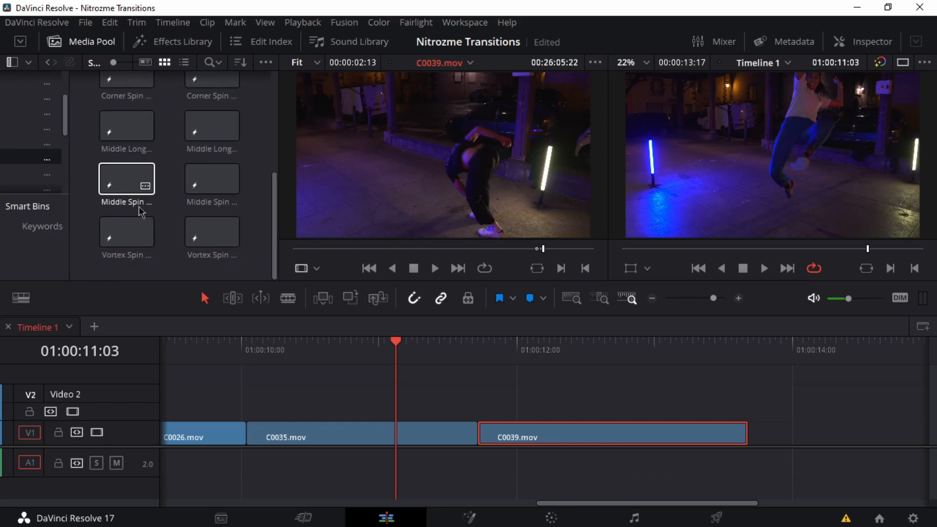
# Step: Try the Corner Spin Left 01 transition on Video 2 over the cut between C0035.mov and C0039.mov, preview it twice and delete it
pyautogui.scroll(3, 140, 210)
pyautogui.scroll(1, 140, 209)
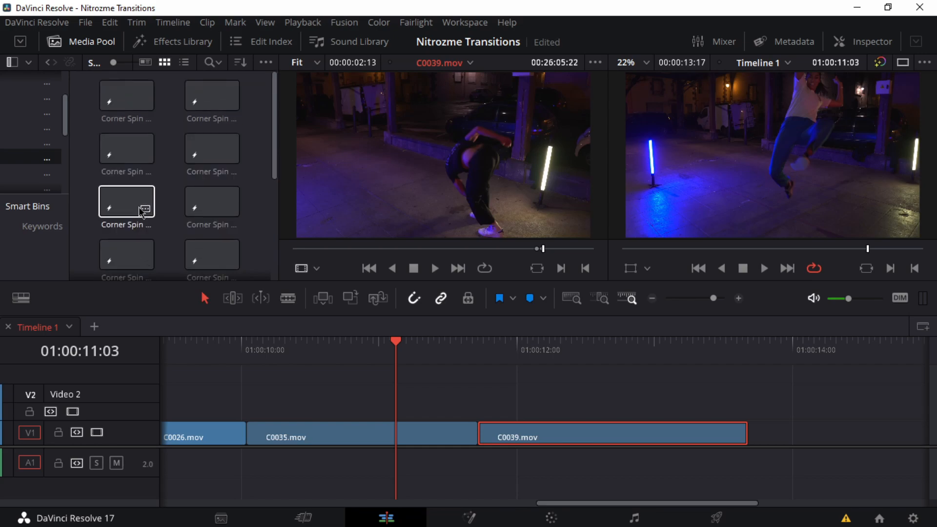
pyautogui.moveTo(304, 239); pyautogui.dragTo(418, 401)
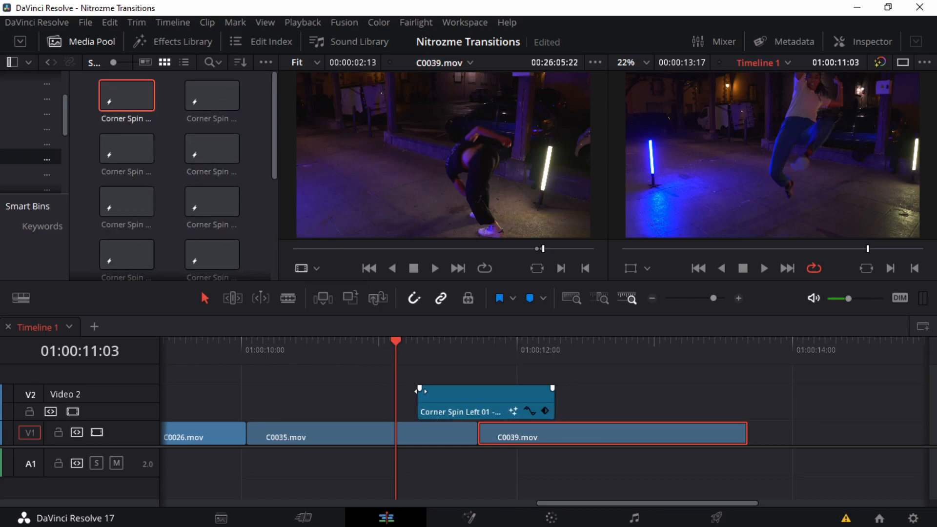
pyautogui.press('space')
pyautogui.press('space')
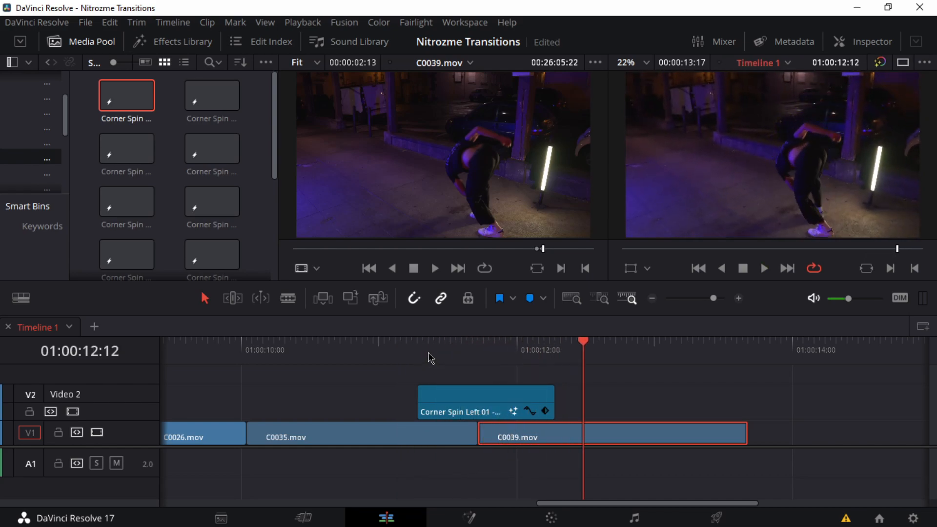
pyautogui.click(421, 348)
# Step: Try Corner Spin Left 04 on Video 2 over the C0035.mov and C0039.mov cut, preview it and remove it
pyautogui.press('space')
pyautogui.press('space')
pyautogui.click(460, 391)
pyautogui.press('Delete')
pyautogui.moveTo(201, 140); pyautogui.dragTo(413, 419)
pyautogui.moveTo(431, 353); pyautogui.dragTo(379, 356)
pyautogui.press('space')
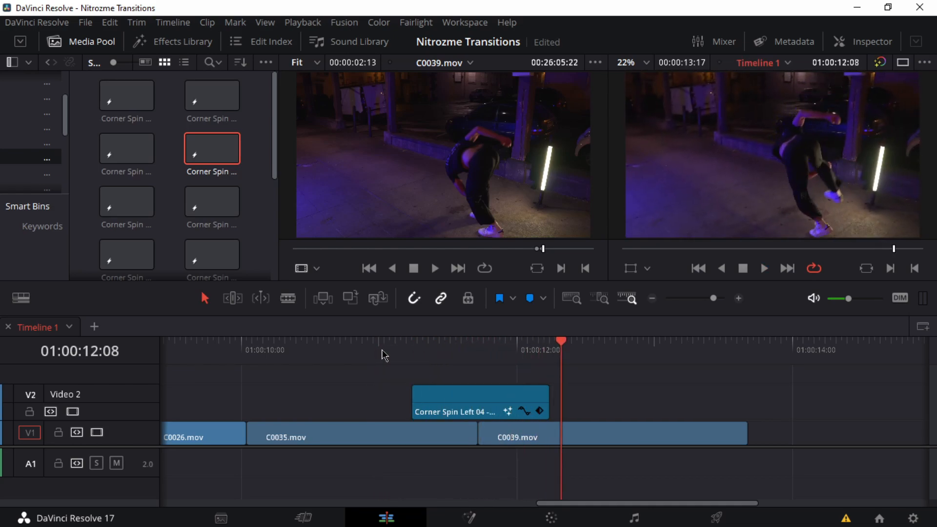
pyautogui.click(383, 351)
pyautogui.click(444, 398)
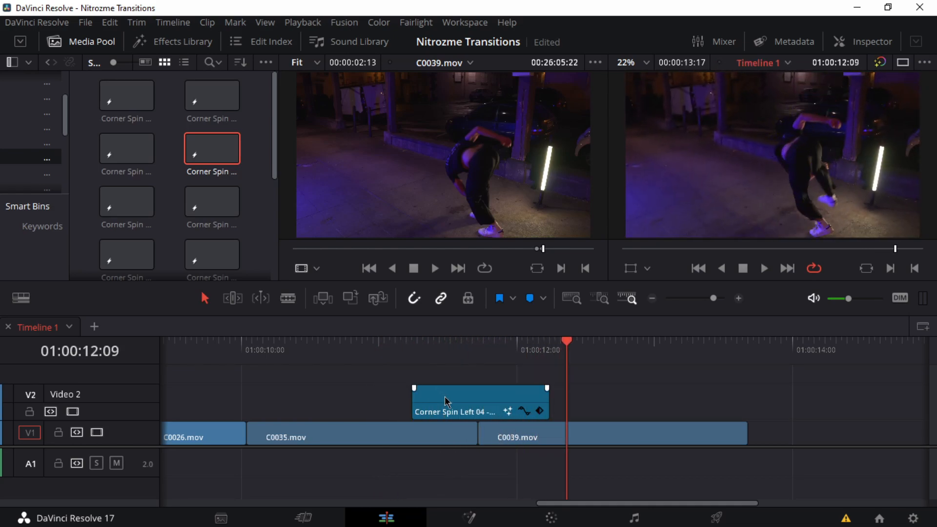
pyautogui.press('Delete')
# Step: Try the first Corner Spin transition in the Spin bin's third row over the same cut, preview it and delete it
pyautogui.click(127, 201)
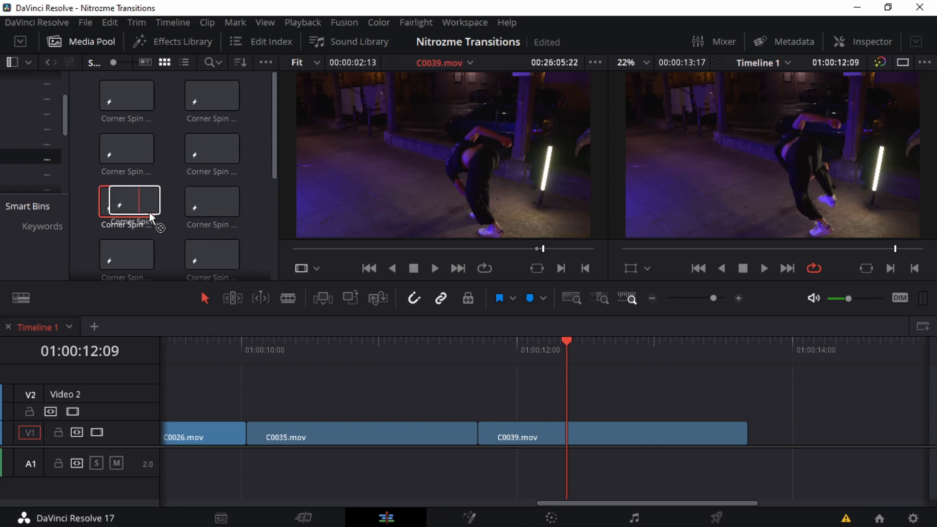
pyautogui.moveTo(442, 365); pyautogui.dragTo(407, 403)
pyautogui.click(395, 345)
pyautogui.press('space')
pyautogui.click(450, 403)
pyautogui.press('Delete')
# Step: Place Middle LongSpin Right - 24.000FPS on Video 2 over the C0035.mov and C0039.mov cut and play it twice
pyautogui.scroll(-3, 216, 229)
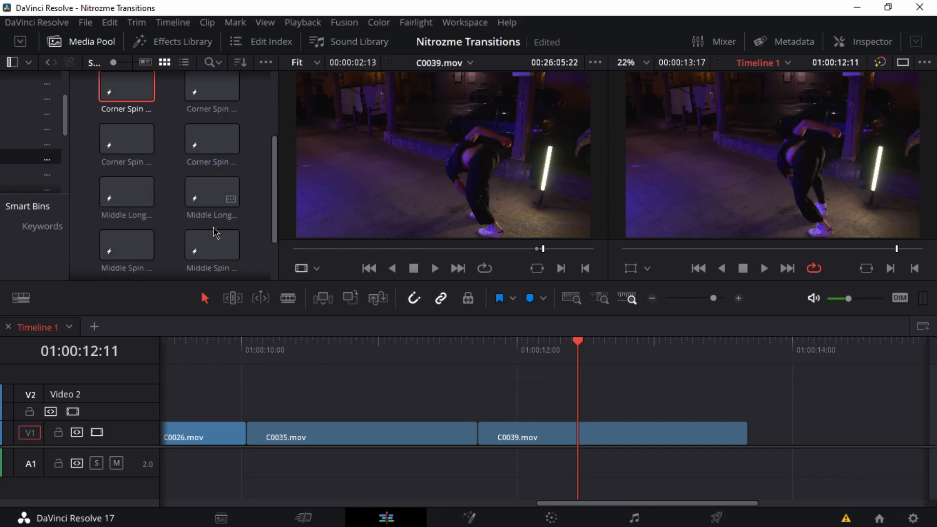
pyautogui.moveTo(212, 198); pyautogui.dragTo(350, 414)
pyautogui.click(302, 352)
pyautogui.press('space')
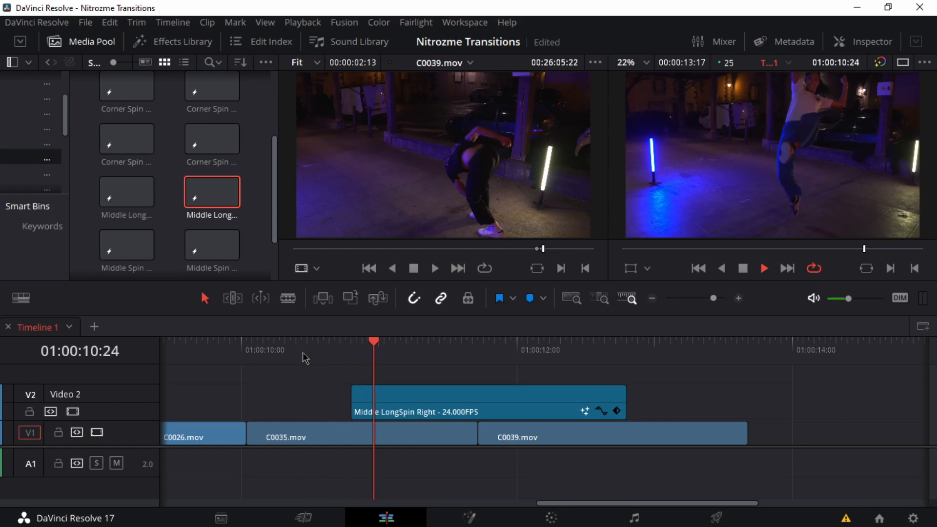
pyautogui.click(347, 362)
pyautogui.press('space')
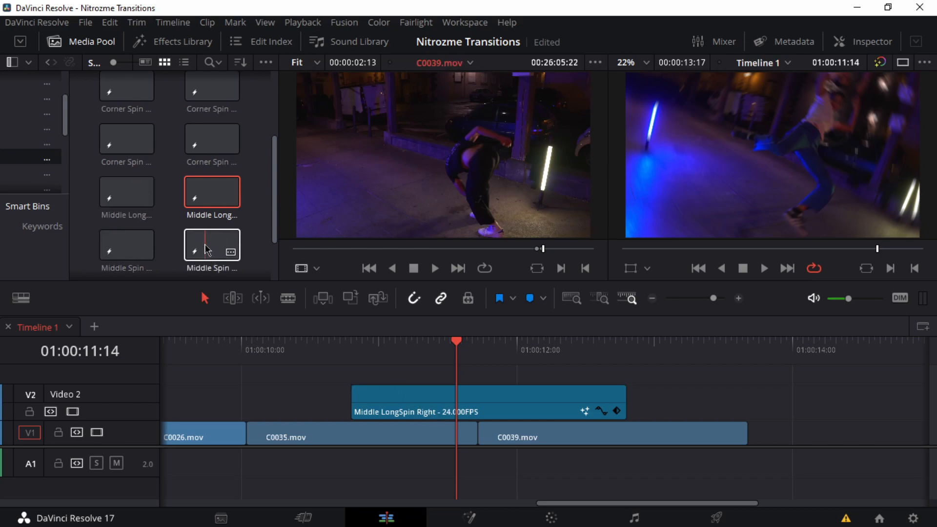
# Step: Replace Middle LongSpin Right with the Middle Spin Right transition, centred on Video 2 over the C0035.mov and C0039.mov cut
pyautogui.moveTo(207, 250); pyautogui.dragTo(403, 370)
pyautogui.click(410, 402)
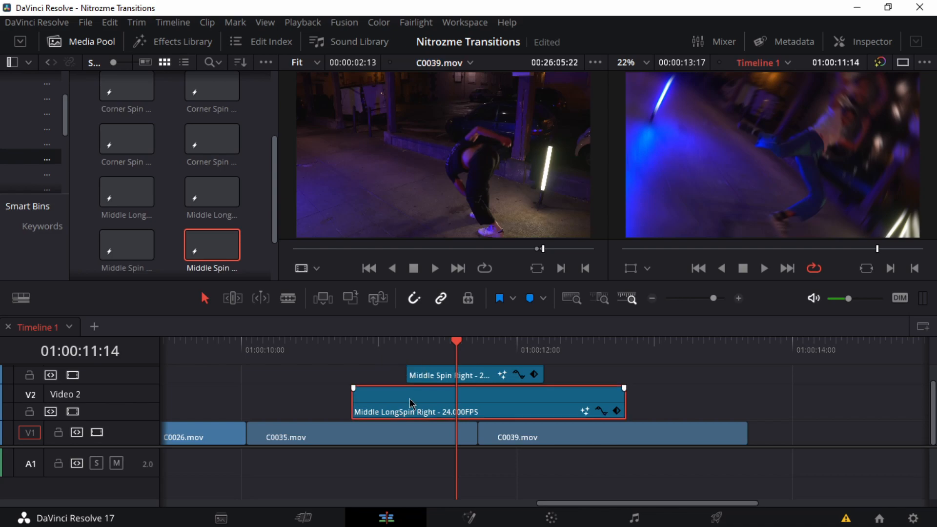
pyautogui.press('Delete')
pyautogui.moveTo(473, 376); pyautogui.dragTo(478, 403)
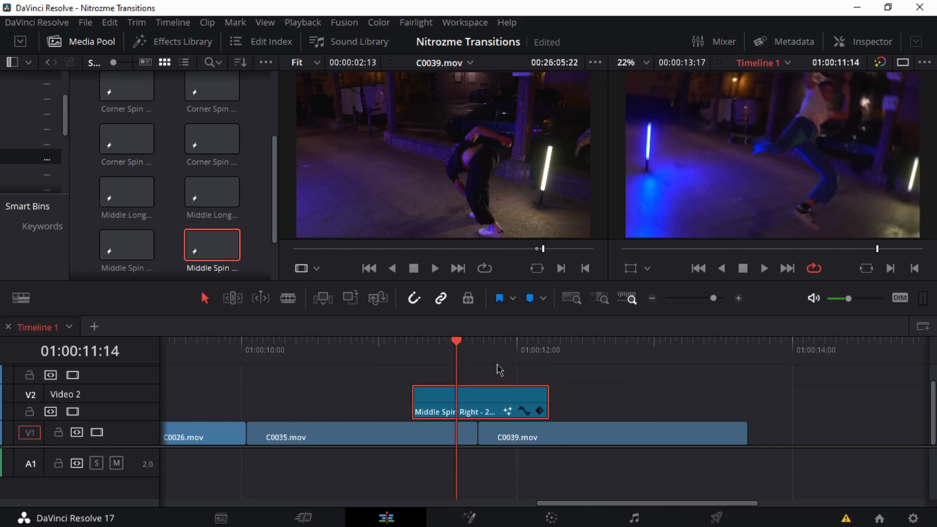
# Step: Play the Middle Spin Right transition several times, starting from within C0035.mov, to check how it fits the cut
pyautogui.click(392, 353)
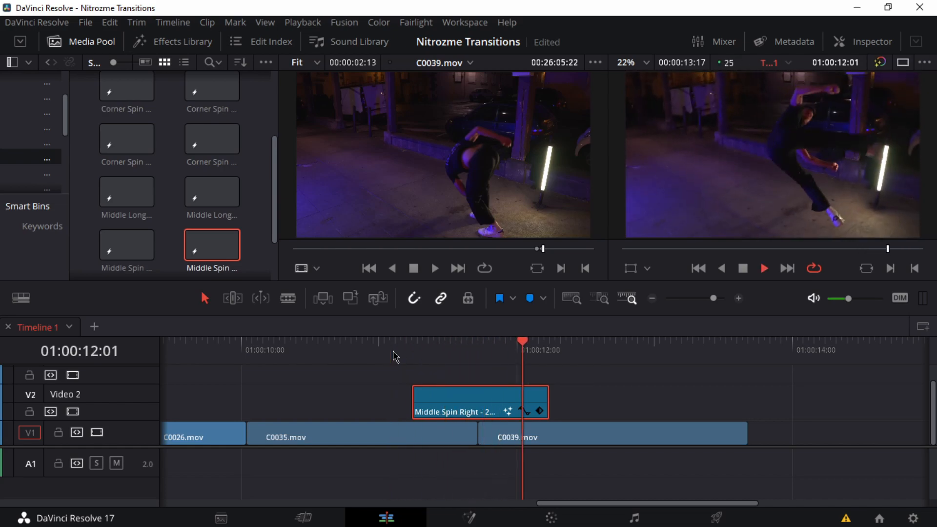
pyautogui.click(275, 351)
pyautogui.press('space')
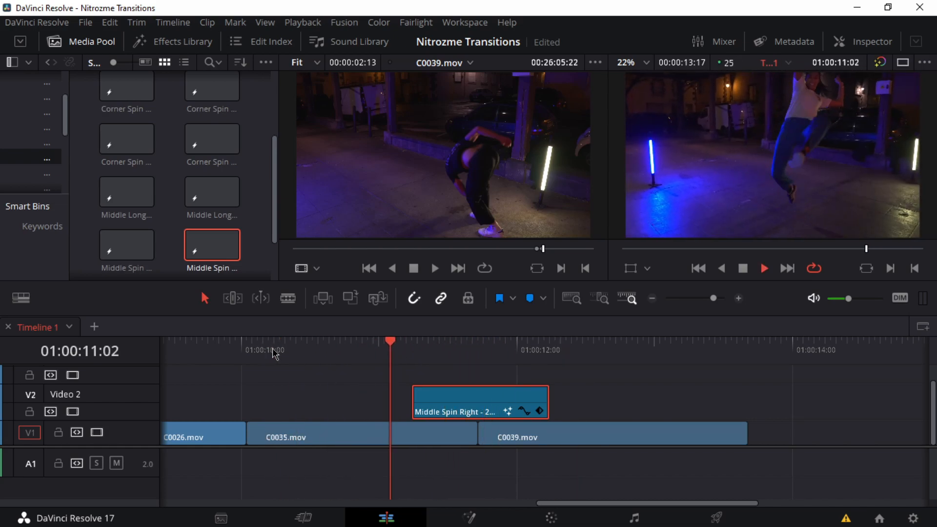
pyautogui.click(307, 355)
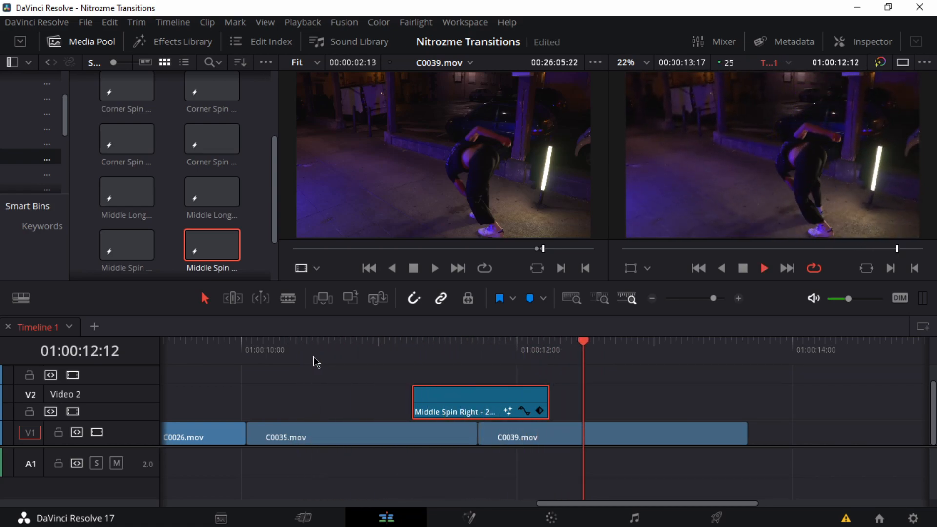
# Step: Play the whole timeline from its start twice to review the transitions on Video 2
pyautogui.scroll(-3, 314, 358)
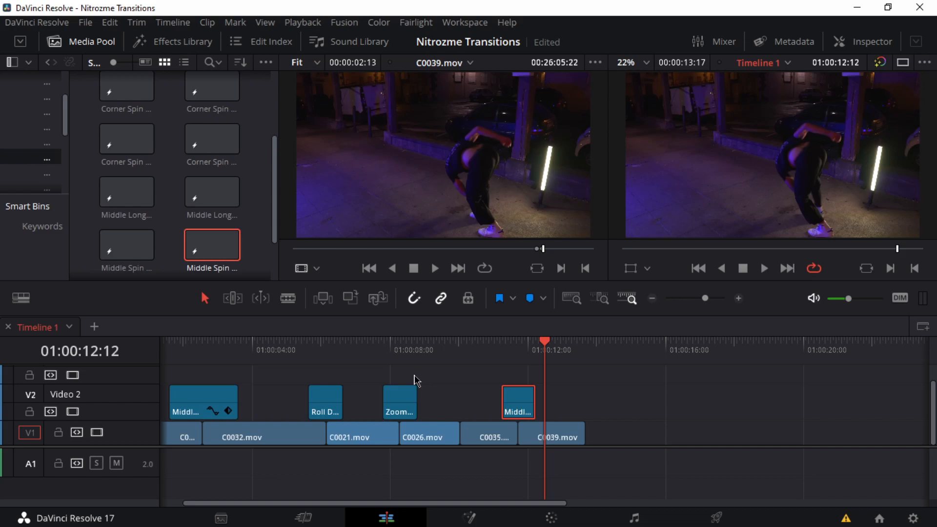
pyautogui.moveTo(438, 357); pyautogui.dragTo(227, 355)
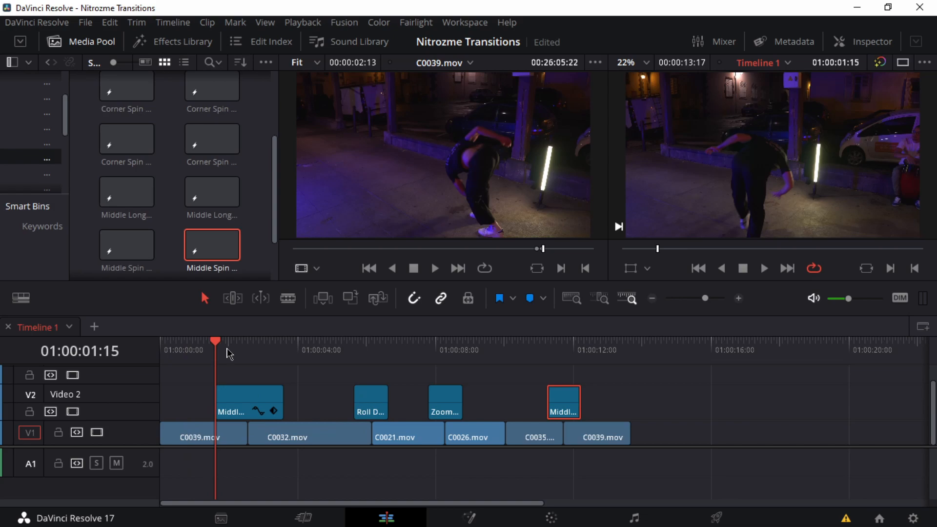
pyautogui.moveTo(230, 355); pyautogui.dragTo(138, 360)
pyautogui.press('space')
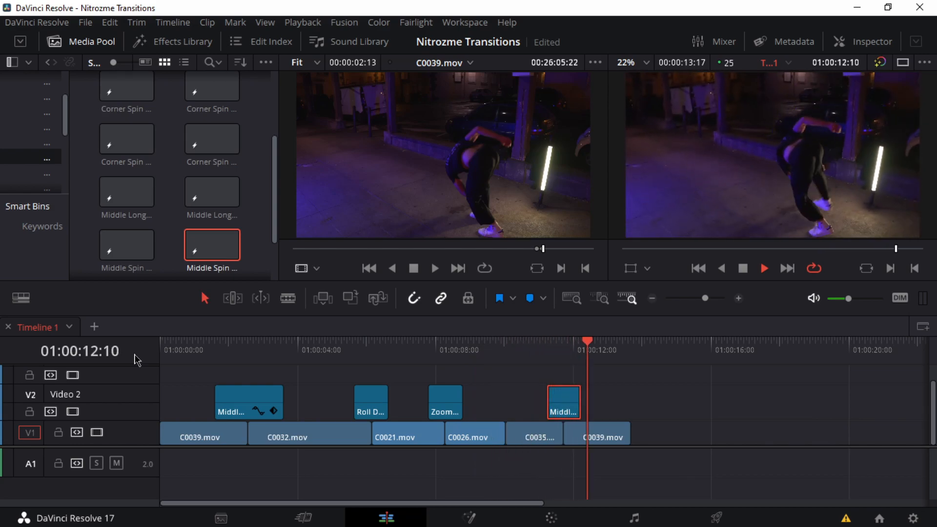
pyautogui.press('space')
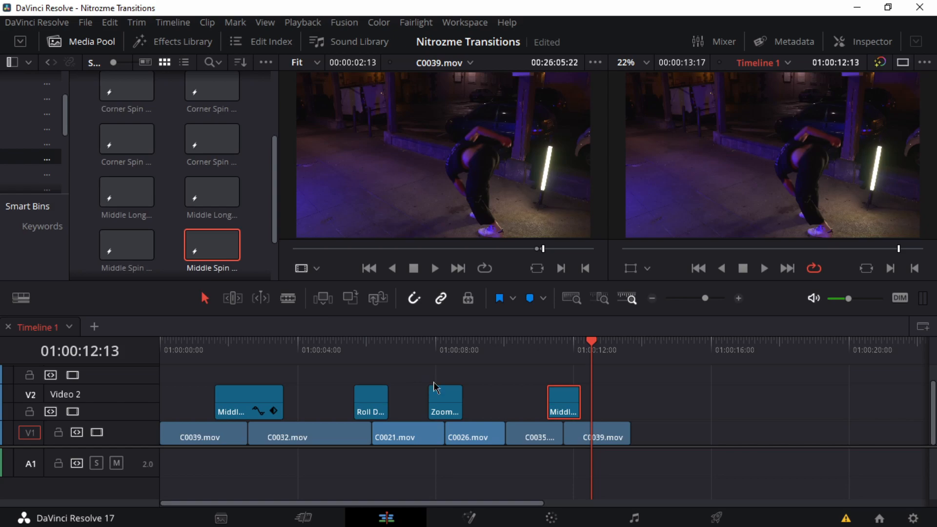
pyautogui.moveTo(565, 356); pyautogui.dragTo(197, 347)
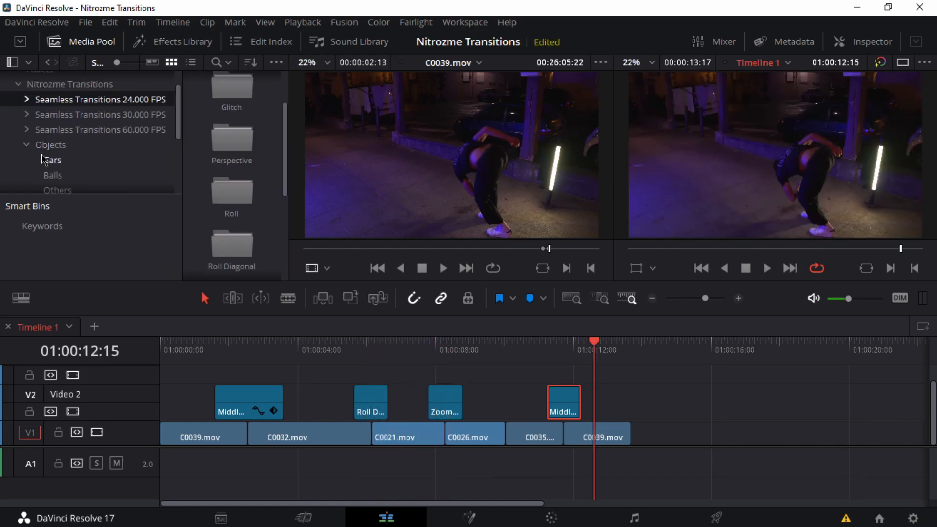
# Step: Open the Others bin under Objects and skim its vehicle transitions, such as DHLPlane Left, Starwars Right and Yacht Right
pyautogui.scroll(-1, 61, 166)
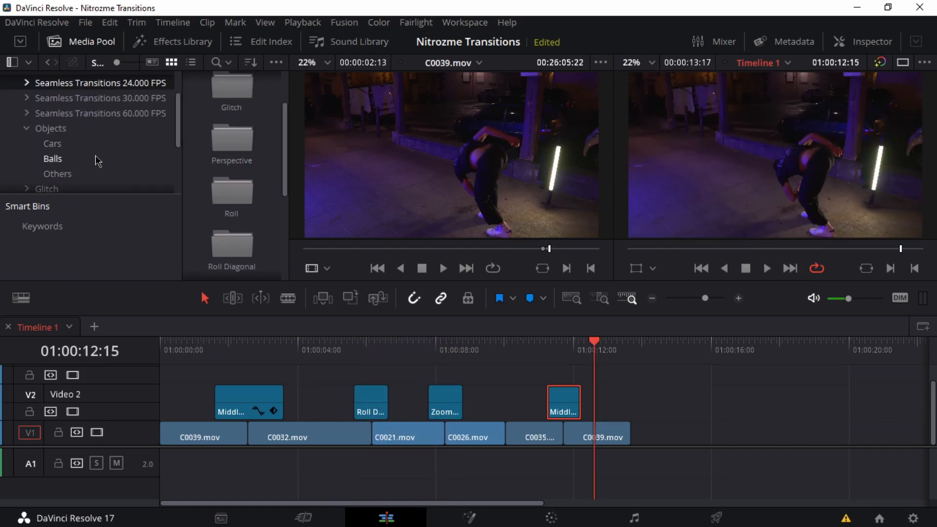
pyautogui.click(58, 174)
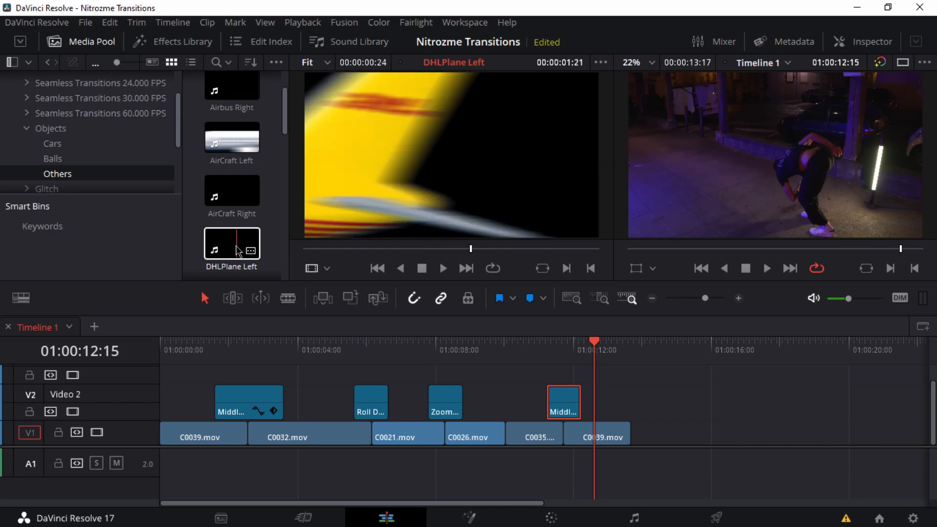
pyautogui.scroll(-5, 235, 239)
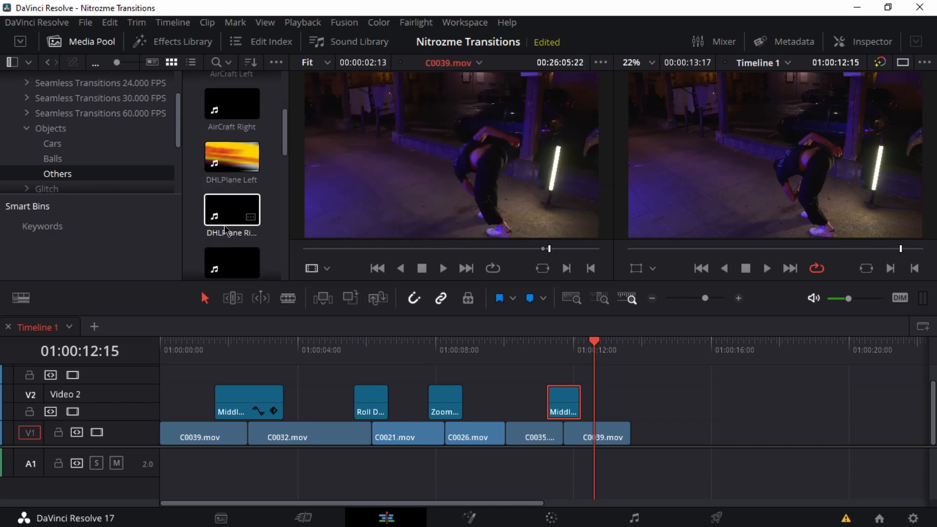
pyautogui.scroll(-2, 230, 225)
pyautogui.scroll(-2, 236, 228)
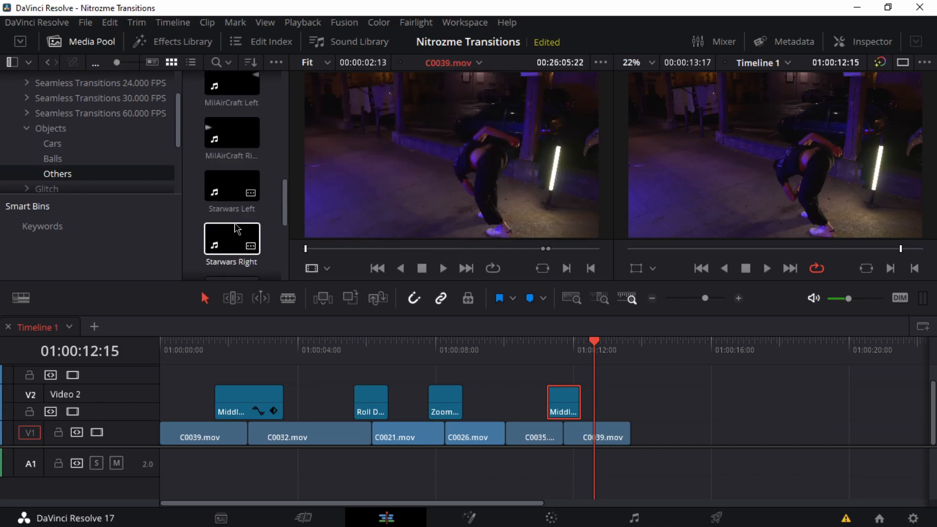
pyautogui.scroll(-3, 232, 239)
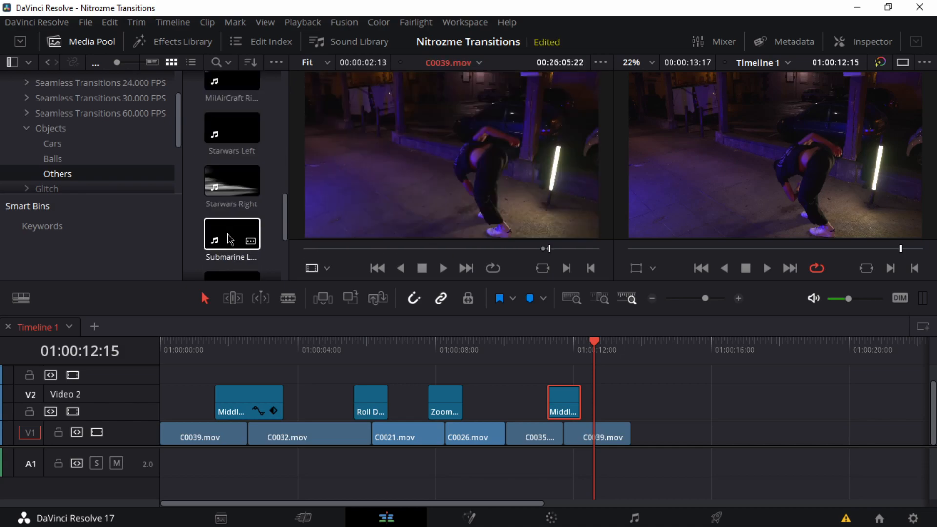
pyautogui.scroll(-3, 233, 238)
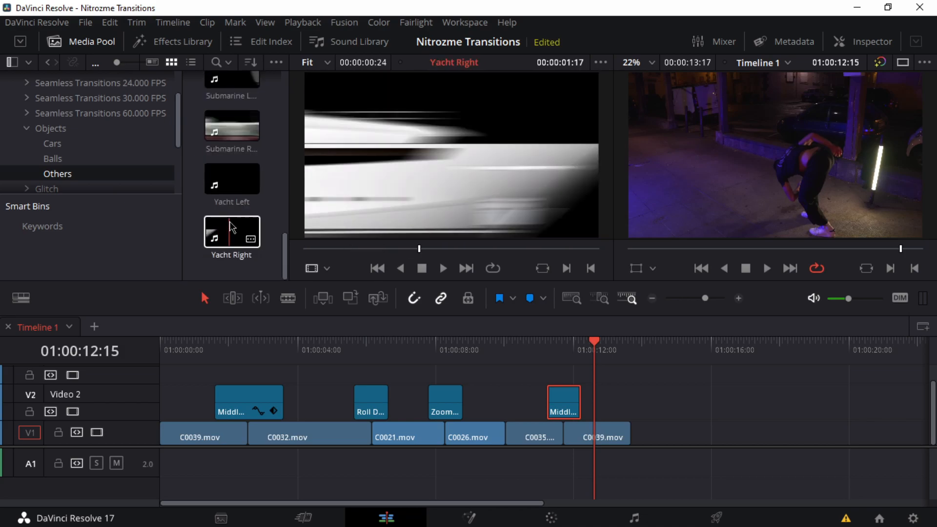
pyautogui.scroll(5, 222, 227)
pyautogui.scroll(3, 230, 226)
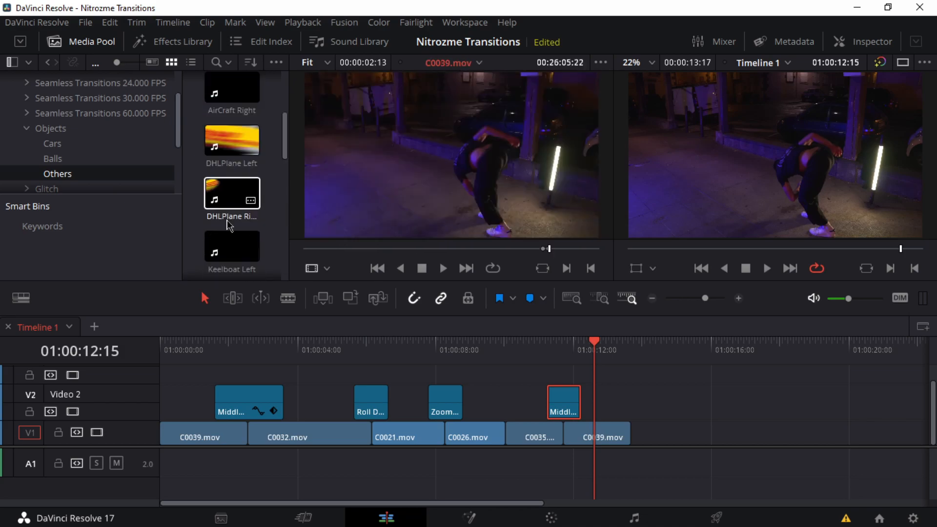
# Step: Try Basketball Right from the Balls bin on Video 3 above the last Middle Spin Right transition, preview it and delete it
pyautogui.click(52, 159)
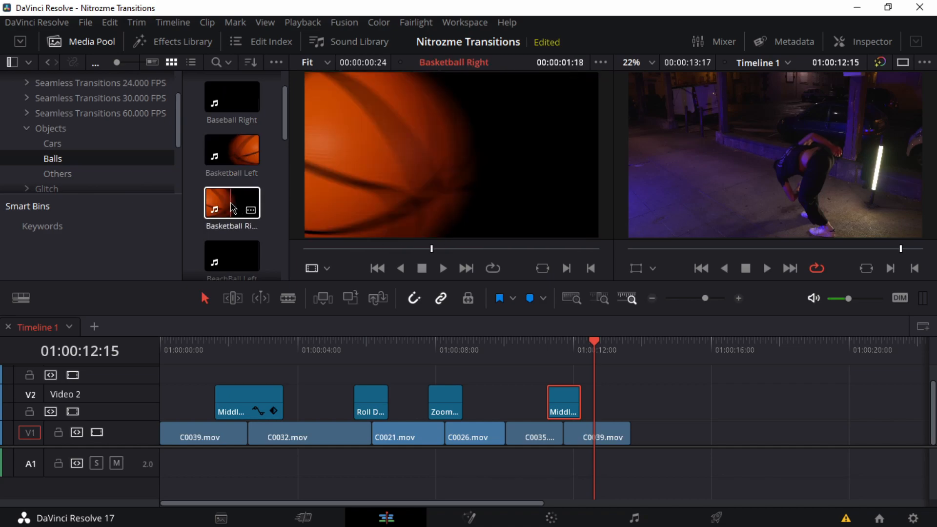
pyautogui.moveTo(233, 209); pyautogui.dragTo(543, 391)
pyautogui.click(549, 350)
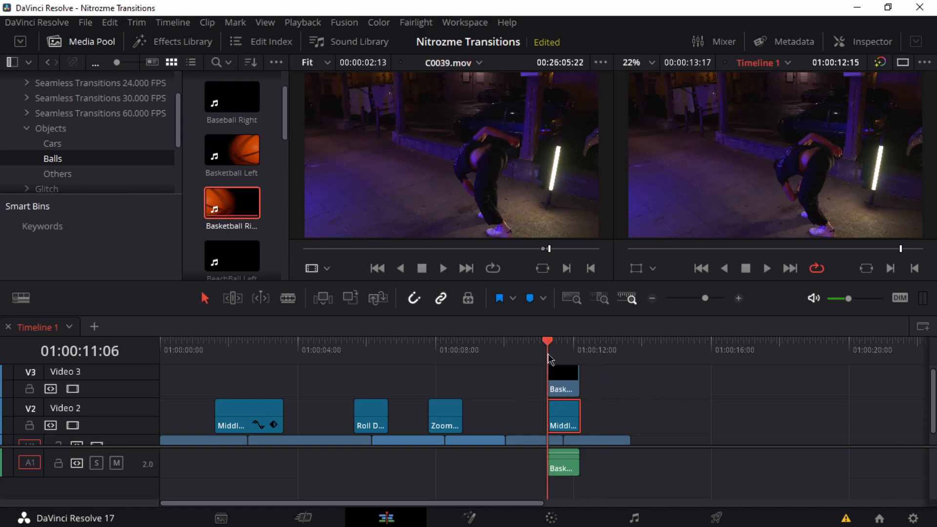
pyautogui.press('space')
pyautogui.click(513, 356)
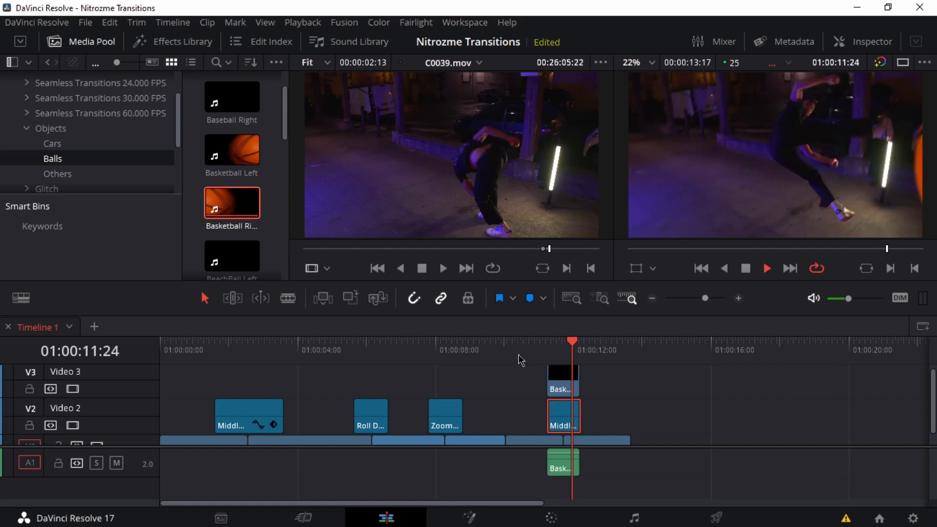
pyautogui.press('space')
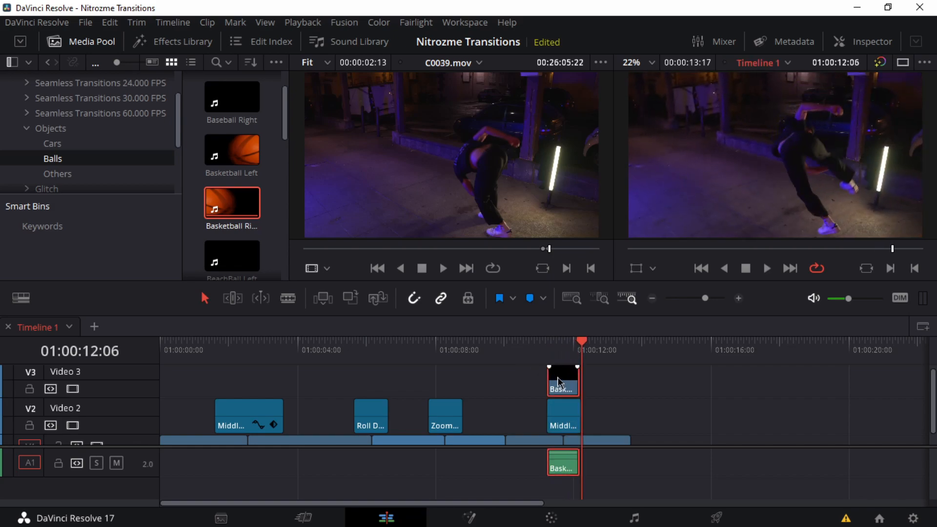
pyautogui.press('Delete')
# Step: Try NFL Right from the Balls bin on Video 3 above the last Middle Spin Right transition, preview it and delete it
pyautogui.click(545, 360)
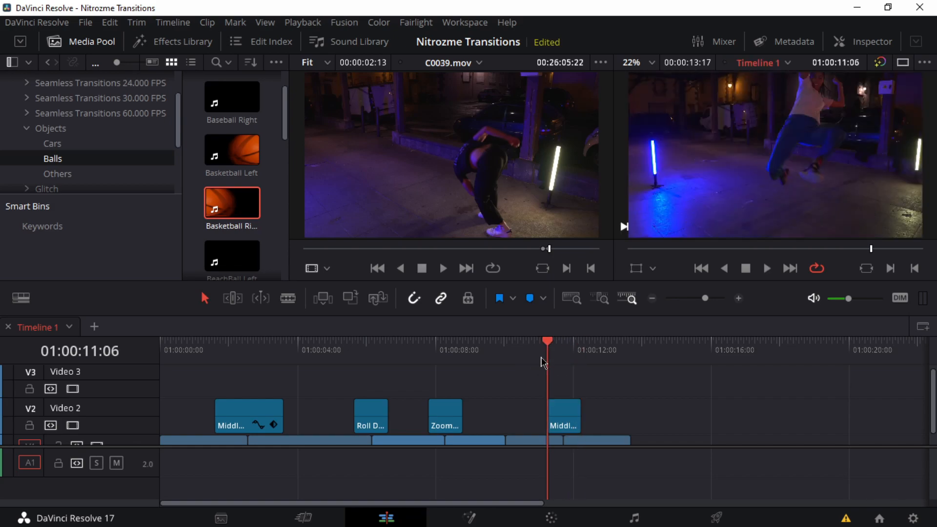
pyautogui.scroll(-5, 218, 176)
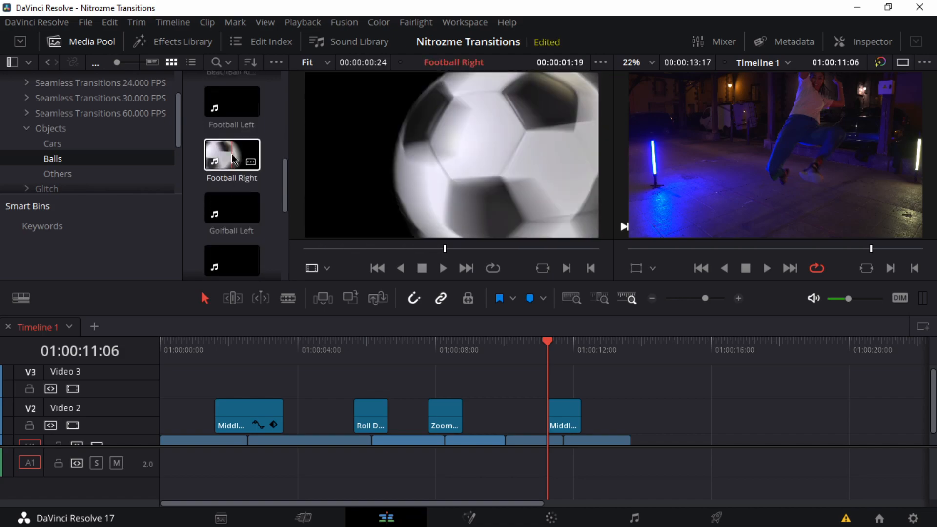
pyautogui.scroll(-3, 227, 181)
pyautogui.scroll(-1, 219, 201)
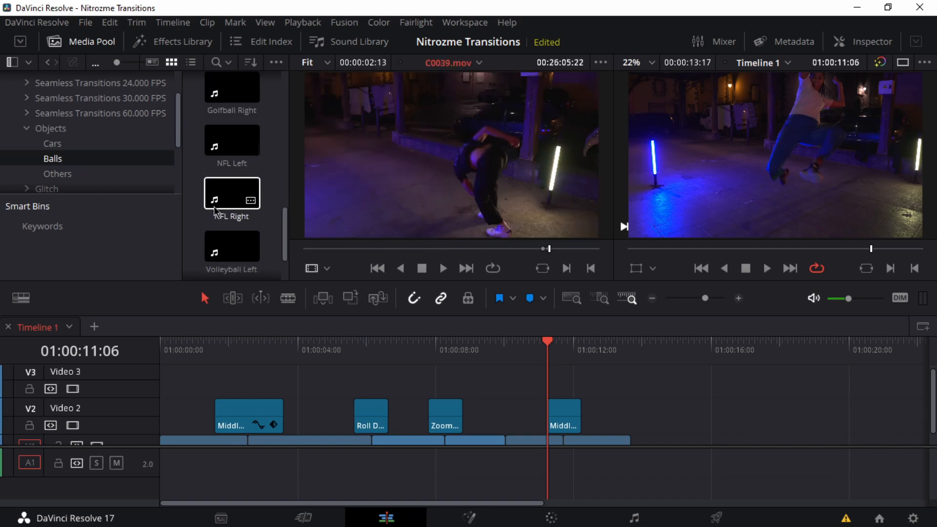
pyautogui.moveTo(242, 165); pyautogui.dragTo(511, 336)
pyautogui.moveTo(557, 377); pyautogui.dragTo(545, 377)
pyautogui.click(531, 350)
pyautogui.press('space')
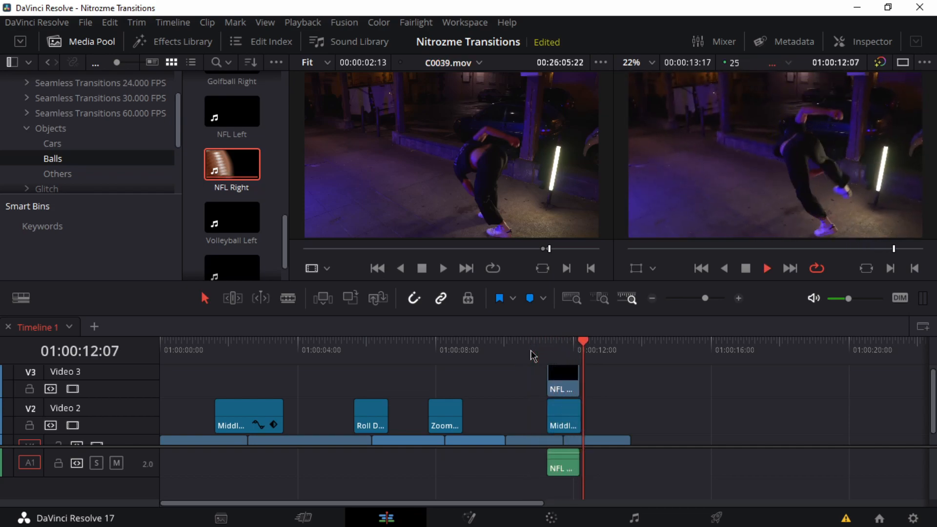
pyautogui.click(563, 387)
pyautogui.press('space')
pyautogui.press('Delete')
pyautogui.scroll(-2, 236, 259)
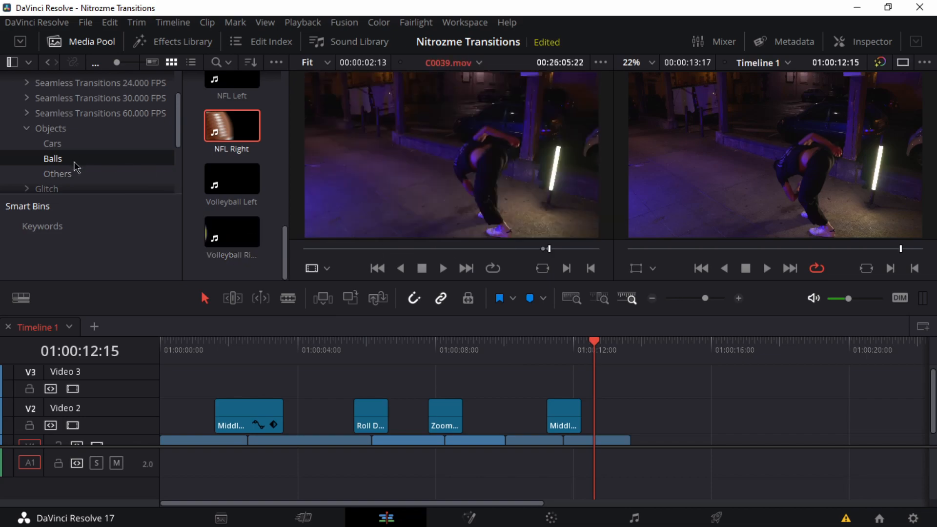
# Step: Try Delorean Left from the Cars bin on Video 3 above the last Middle Spin Right transition, preview it and delete it
pyautogui.click(59, 147)
pyautogui.scroll(-1, 220, 157)
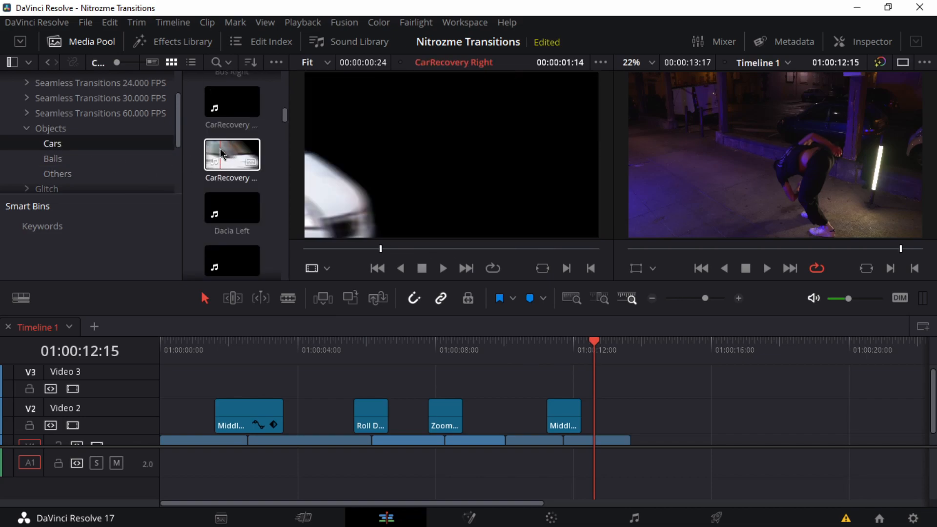
pyautogui.scroll(2, 233, 161)
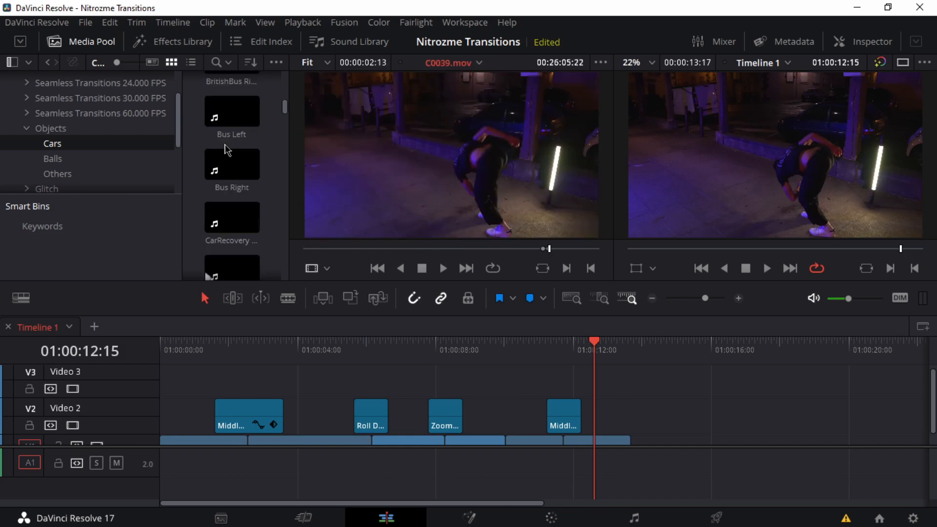
pyautogui.scroll(-3, 234, 190)
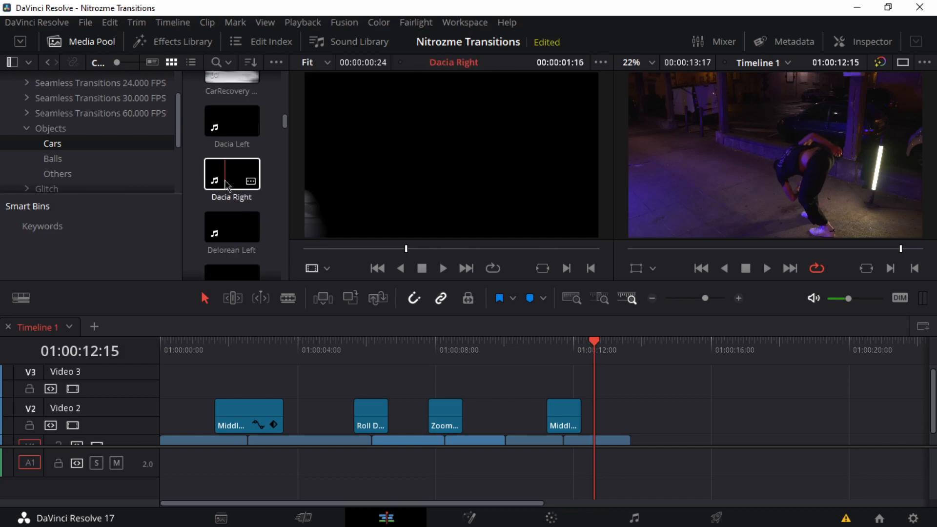
pyautogui.moveTo(218, 236); pyautogui.dragTo(561, 384)
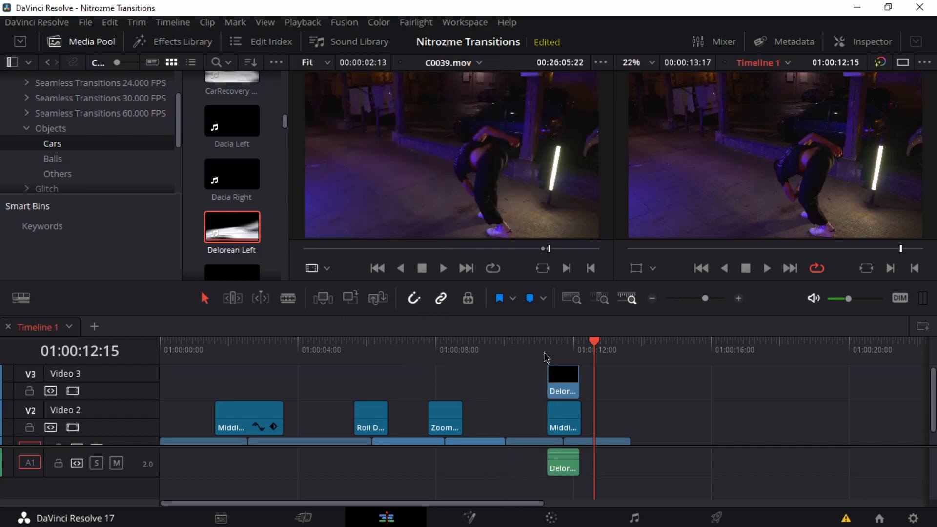
pyautogui.click(534, 353)
pyautogui.press('space')
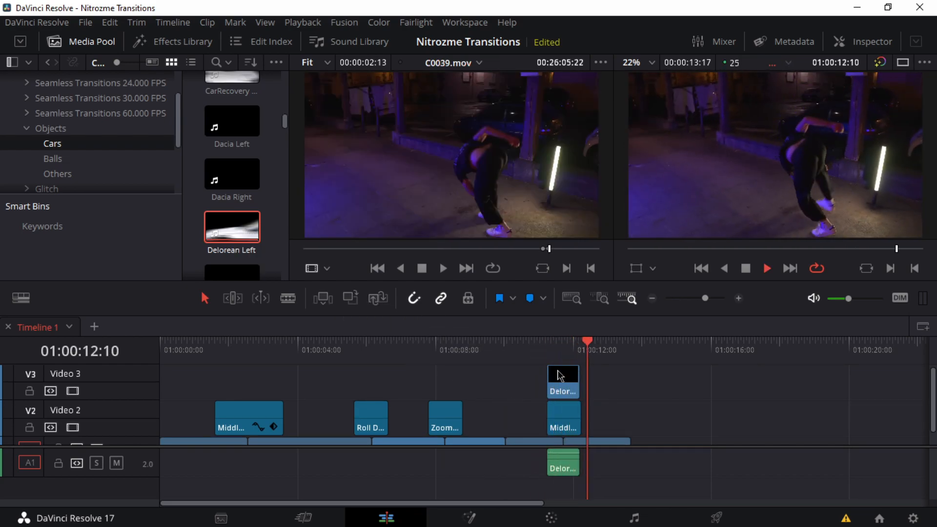
pyautogui.press('space')
pyautogui.press('Delete')
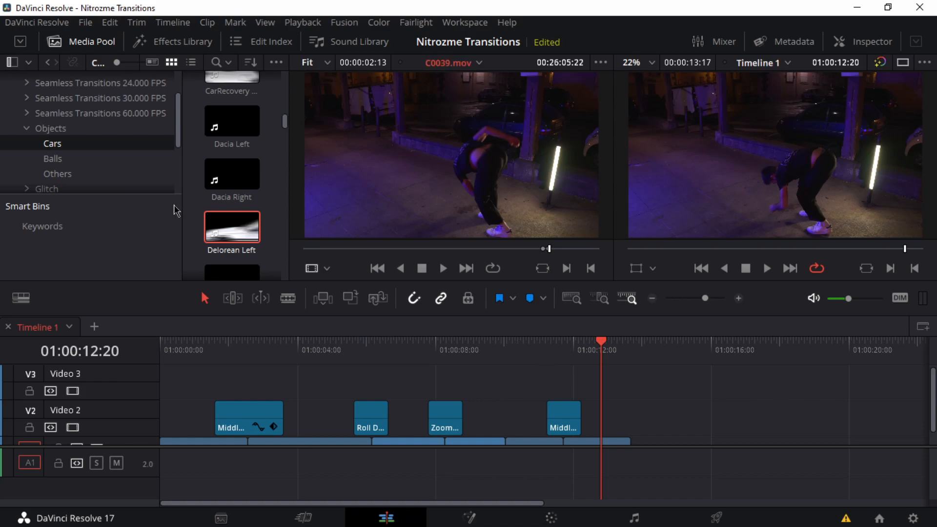
# Step: Skim the car transitions in the Cars bin, such as Destroyed Right, F40 Right, FireTruckOD Left and FoodTruck Left
pyautogui.scroll(-4, 218, 214)
pyautogui.click(222, 211)
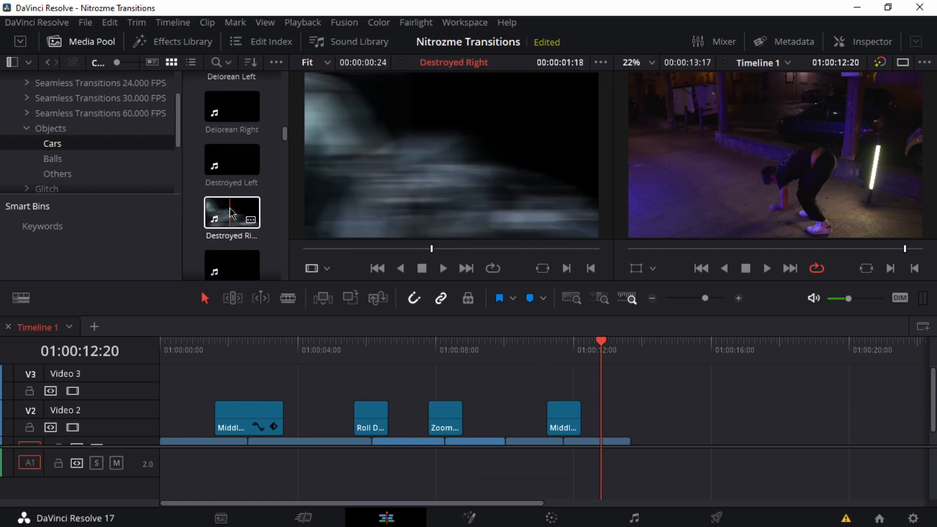
pyautogui.scroll(-2, 231, 210)
pyautogui.click(231, 208)
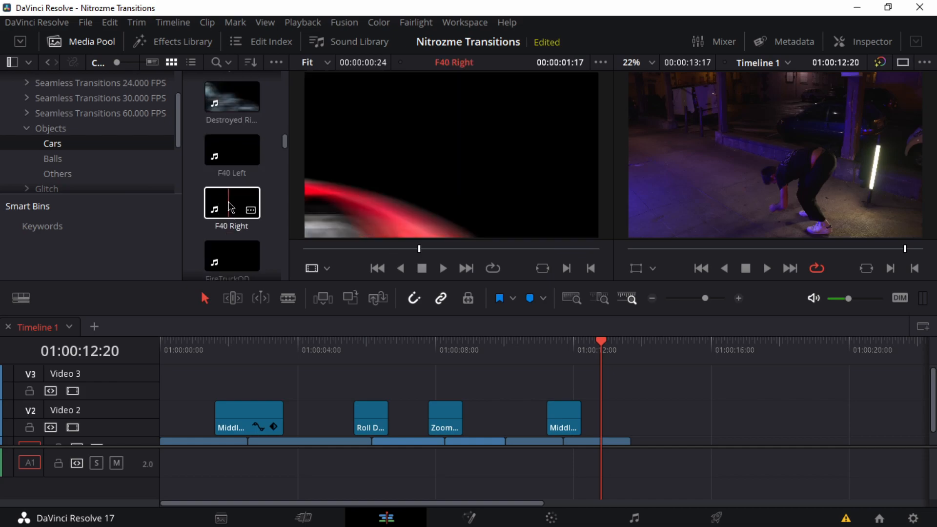
pyautogui.scroll(-1, 231, 207)
pyautogui.click(231, 206)
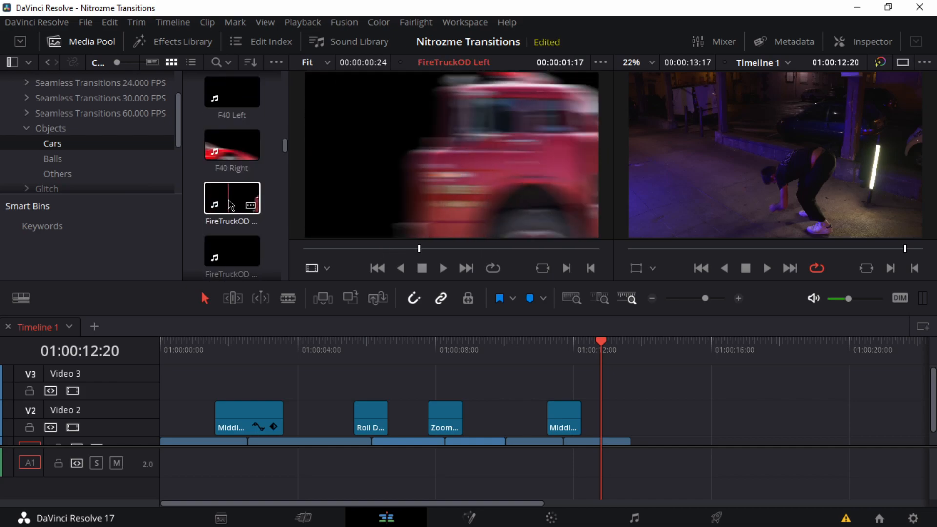
pyautogui.scroll(-1, 233, 206)
pyautogui.click(237, 208)
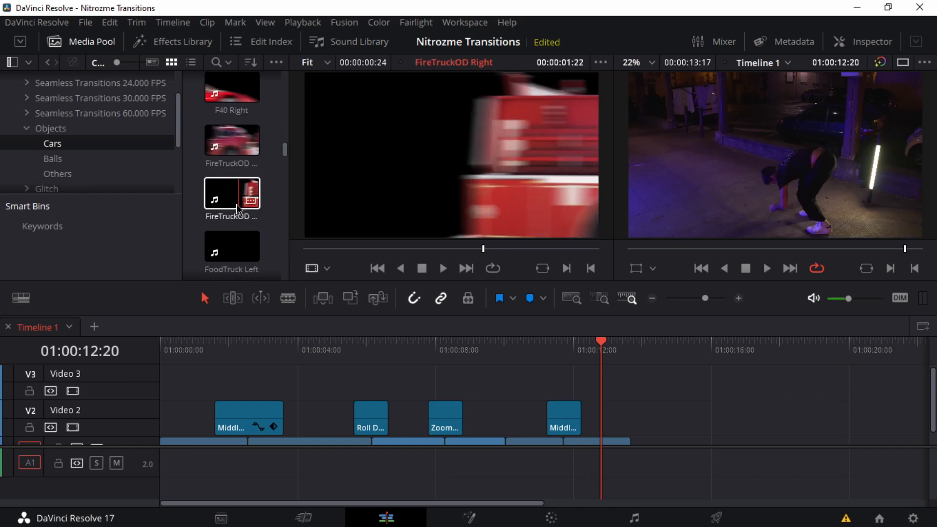
pyautogui.scroll(-1, 237, 209)
pyautogui.click(240, 200)
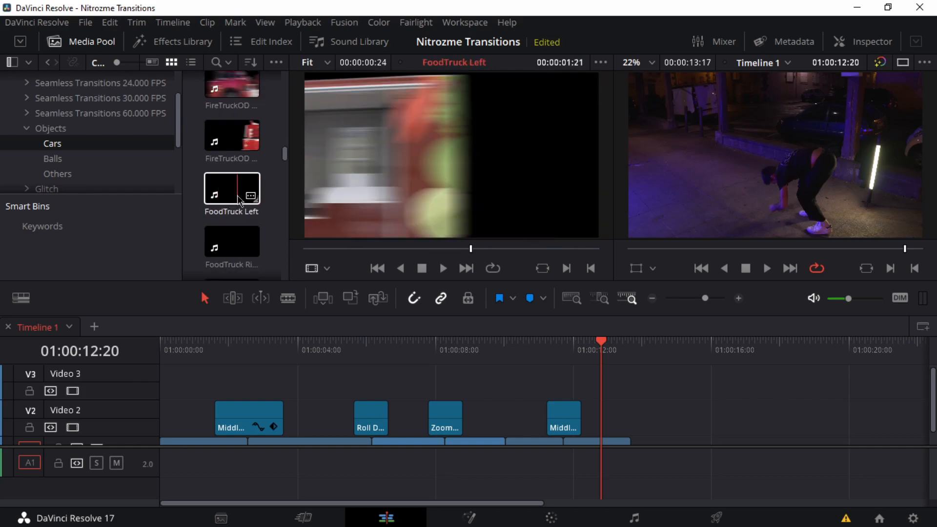
pyautogui.scroll(-8, 238, 202)
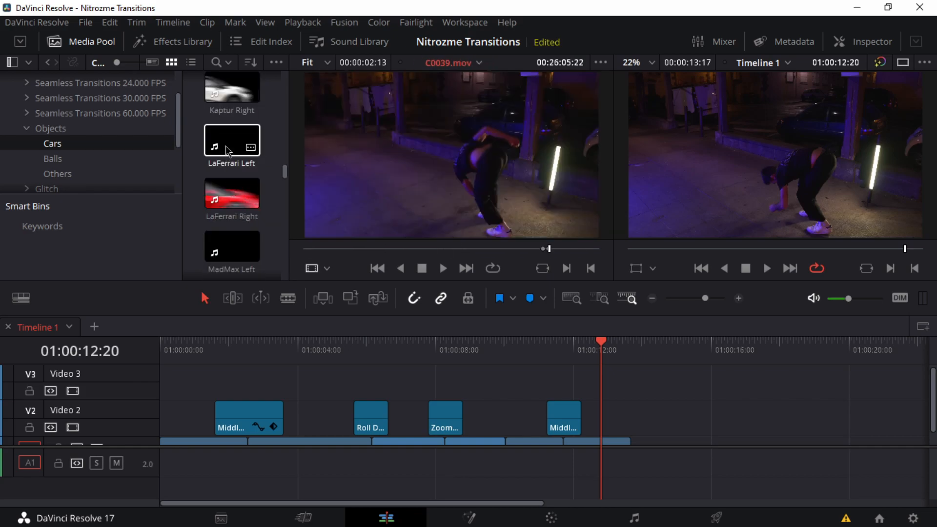
# Step: Try MadMax Right from the Cars bin on Video 3 above the Zoom transition, preview it and delete it
pyautogui.scroll(-2, 226, 150)
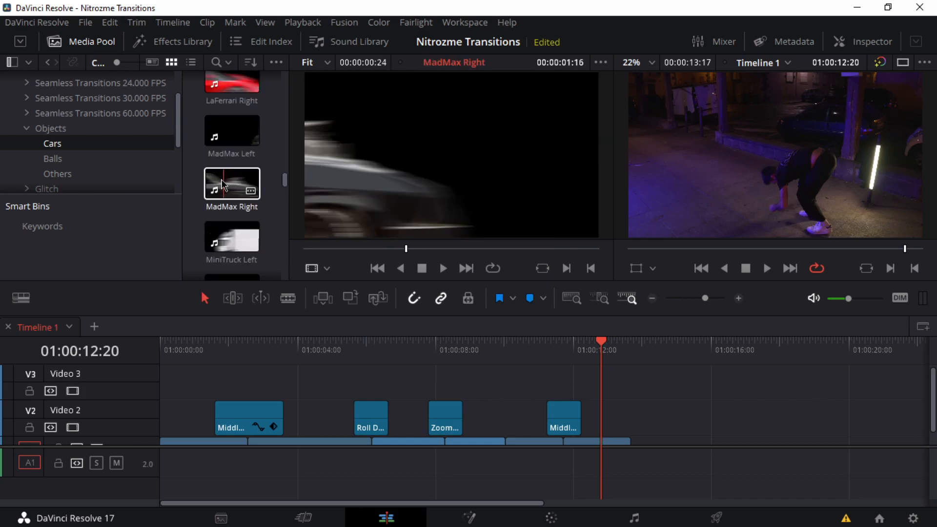
pyautogui.moveTo(222, 185); pyautogui.dragTo(431, 383)
pyautogui.click(428, 344)
pyautogui.press('space')
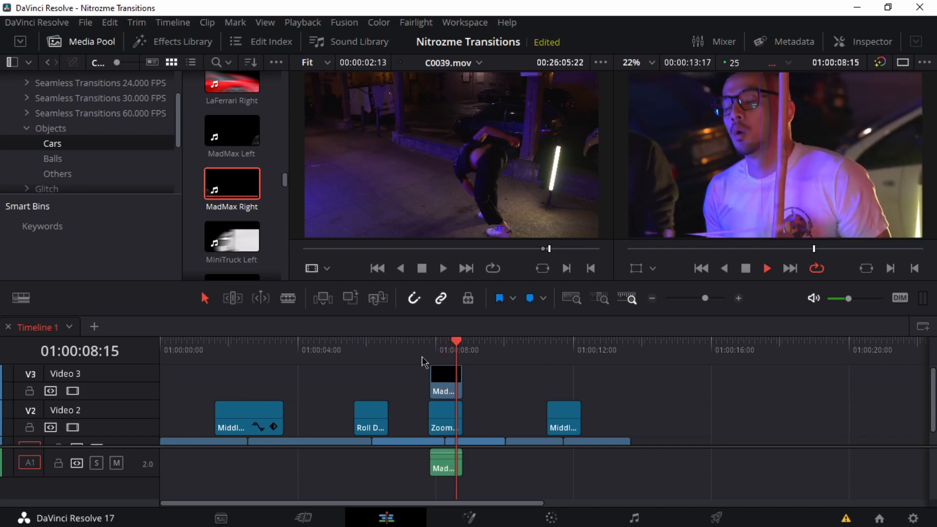
pyautogui.click(441, 382)
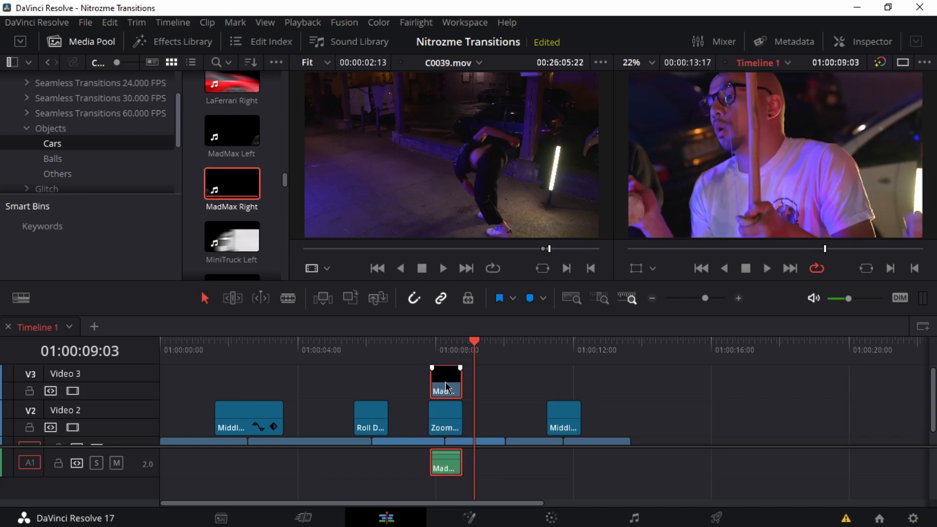
pyautogui.press('Delete')
# Step: Skim further car transitions, such as Retro Left, Retro Right and RS5 Right, and return to the start of the Cars bin
pyautogui.scroll(-5, 232, 219)
pyautogui.scroll(-5, 242, 249)
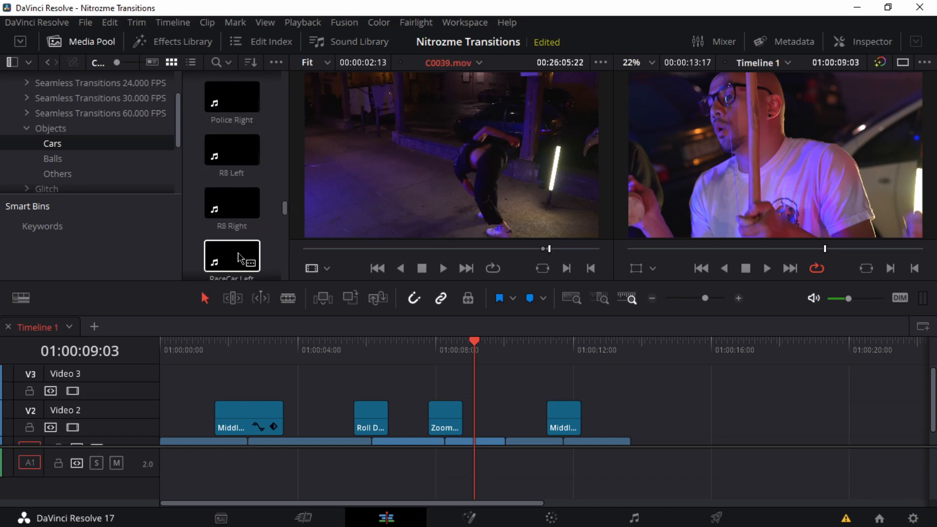
pyautogui.scroll(2, 245, 193)
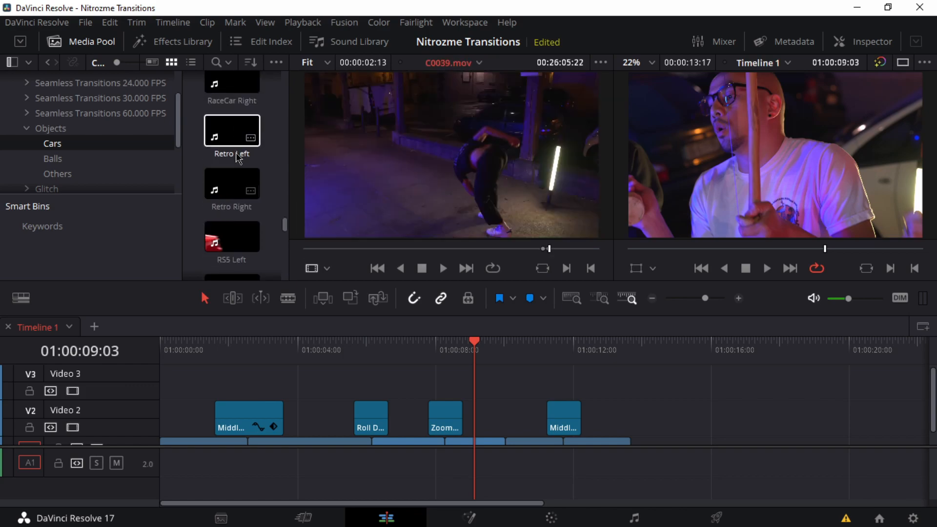
pyautogui.doubleClick(238, 136)
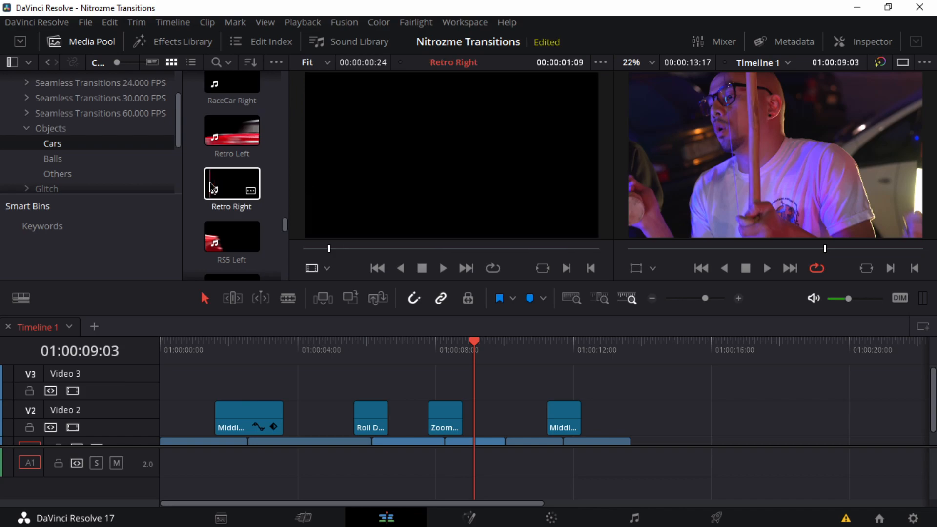
pyautogui.scroll(-2, 236, 198)
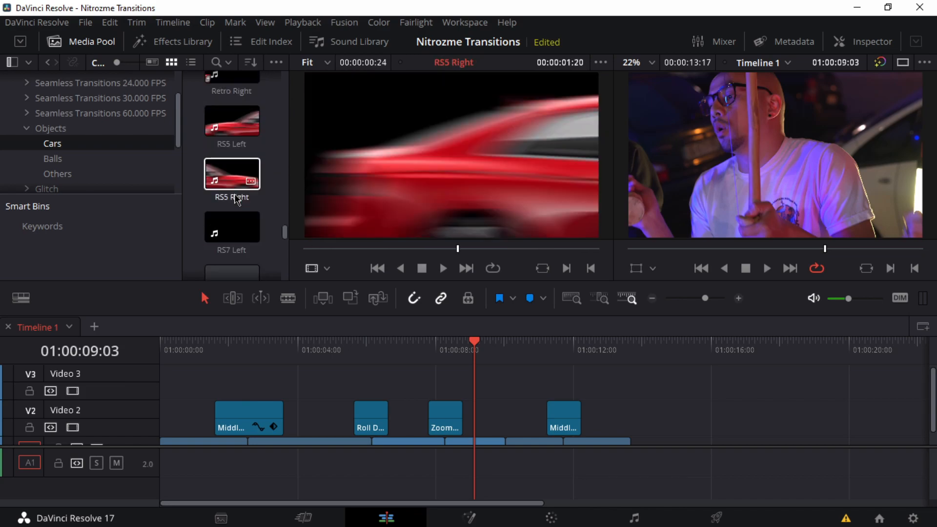
pyautogui.scroll(-5, 236, 198)
pyautogui.scroll(3, 236, 200)
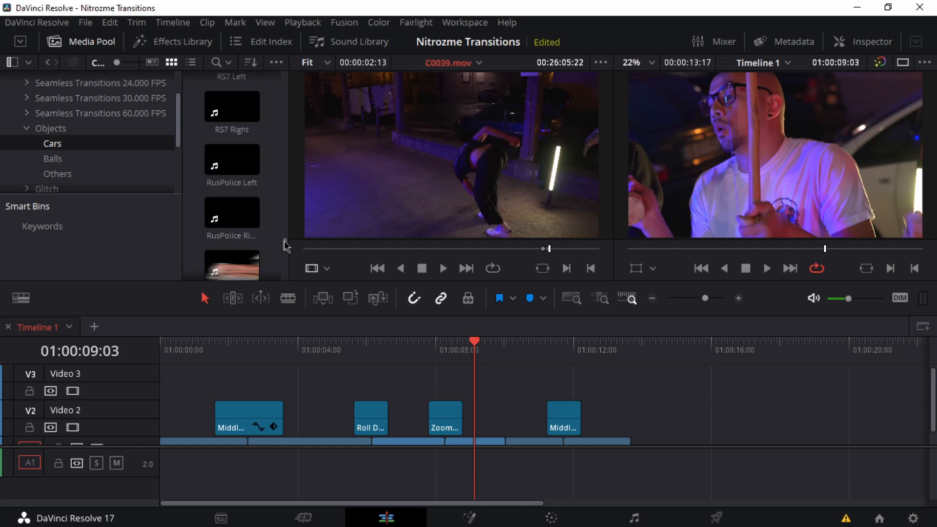
pyautogui.moveTo(285, 244); pyautogui.dragTo(285, 81)
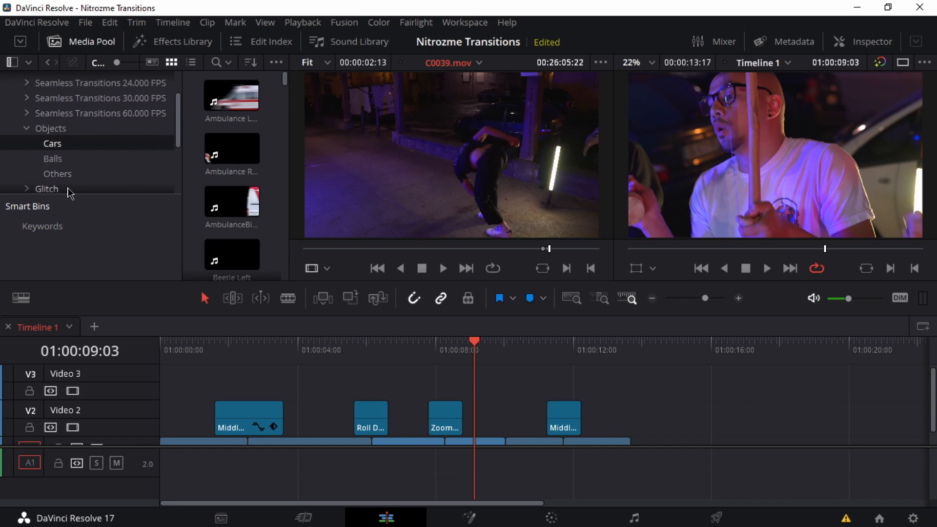
# Step: Skim the first transitions of the Cars bin, such as Beetle Right, Big Ambulance and BritishBus Left
pyautogui.scroll(-3, 253, 176)
pyautogui.click(248, 165)
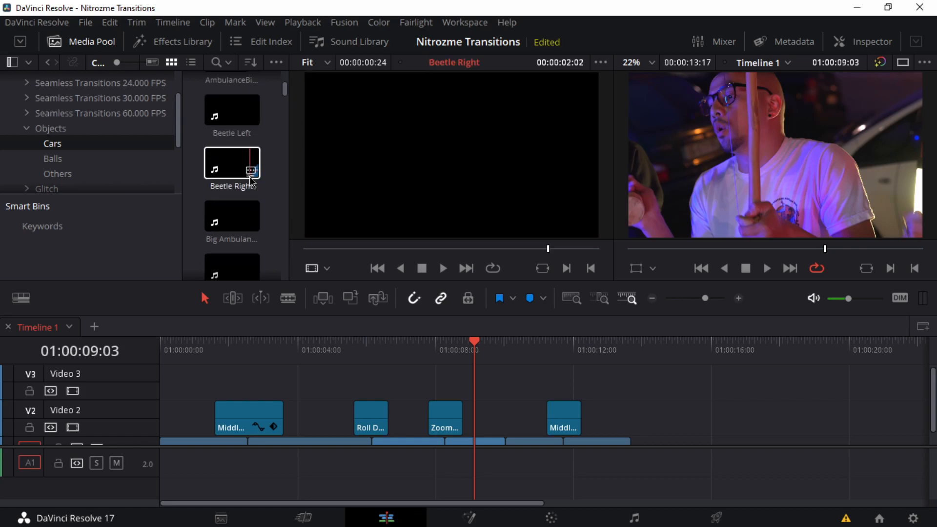
pyautogui.scroll(-2, 234, 163)
pyautogui.click(235, 176)
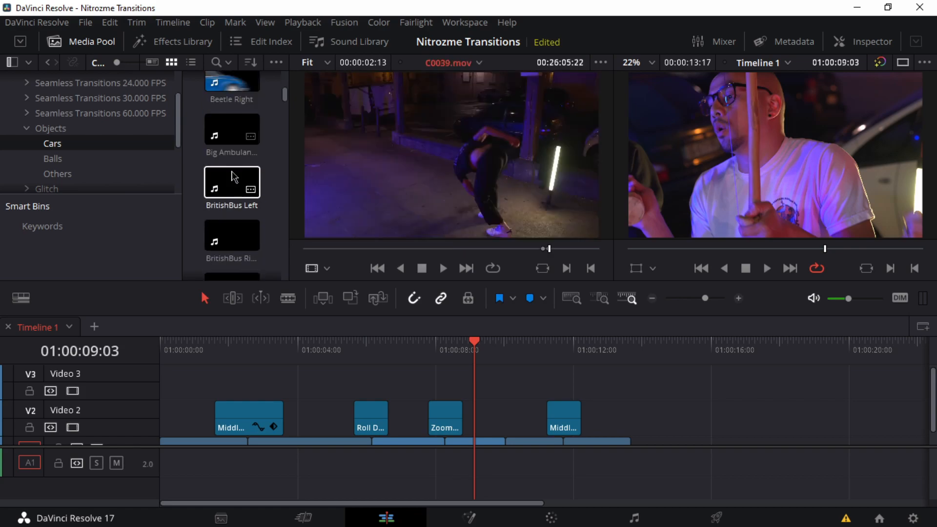
pyautogui.scroll(2, 235, 161)
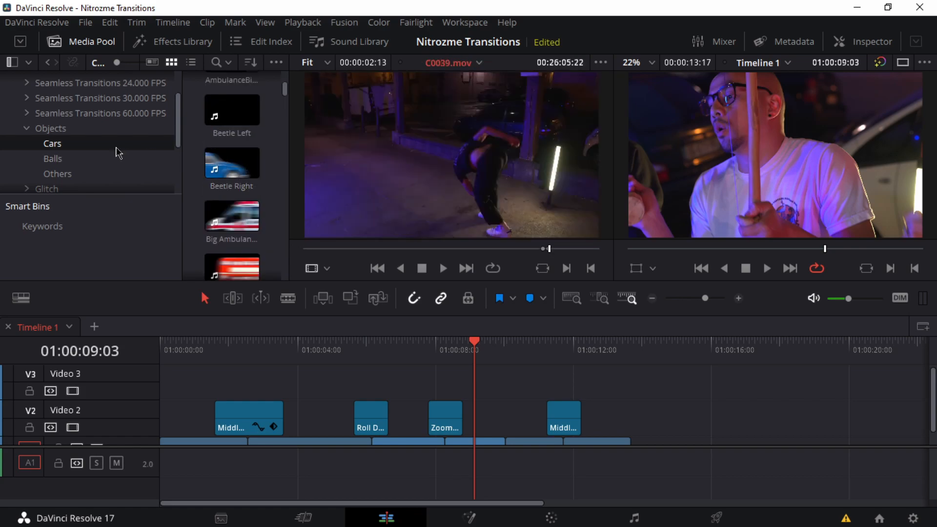
# Step: Collapse the Objects bin and open the VHS bin under Glitch
pyautogui.click(27, 130)
pyautogui.click(28, 144)
pyautogui.click(27, 143)
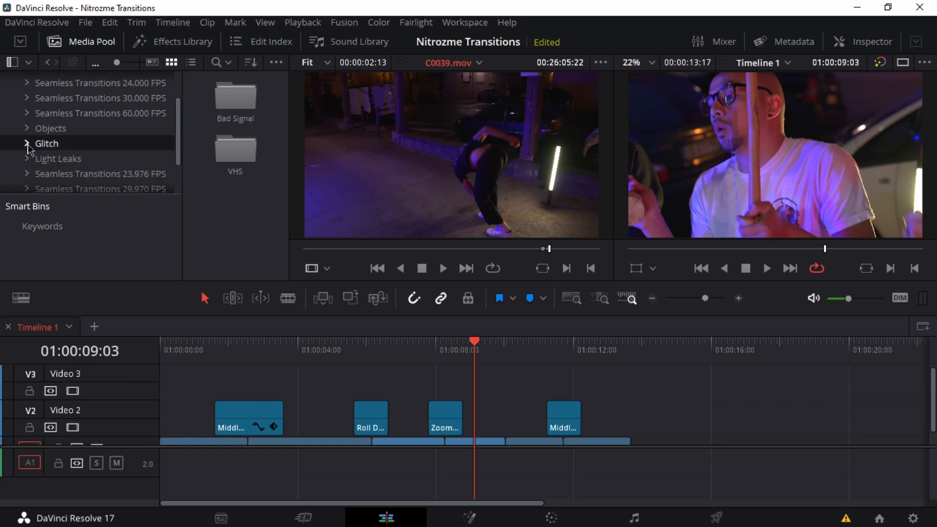
pyautogui.click(51, 174)
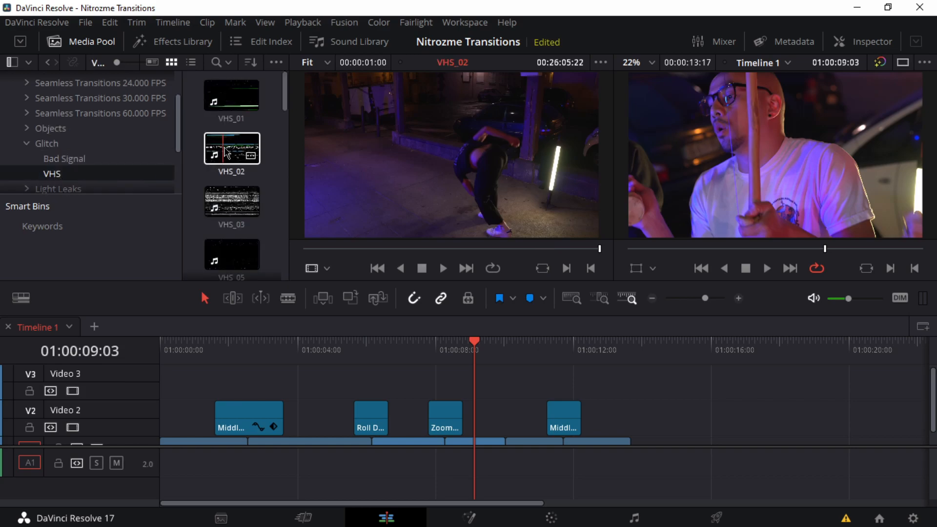
# Step: Try VHS_02 on Video 3 above the Roll transition, preview it and delete it
pyautogui.moveTo(232, 149); pyautogui.dragTo(357, 393)
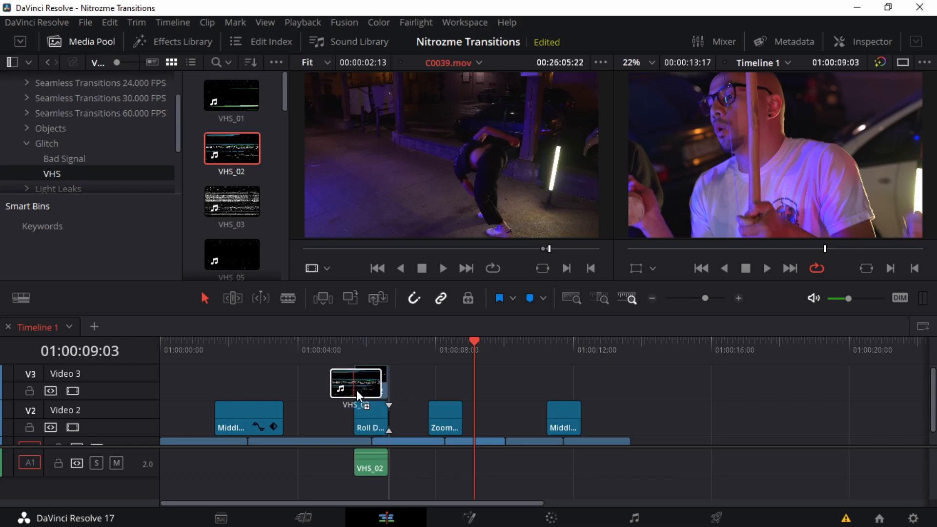
pyautogui.click(341, 357)
pyautogui.press('space')
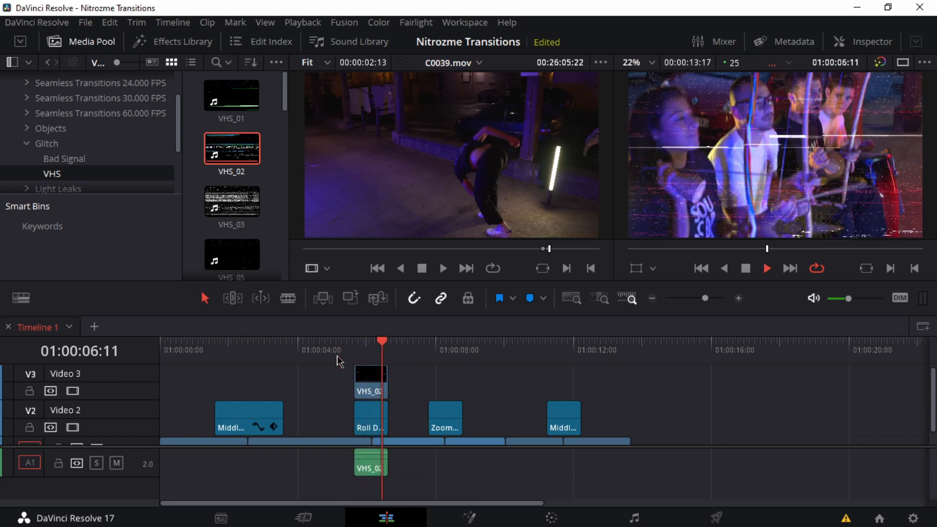
pyautogui.press('space')
pyautogui.press('Delete')
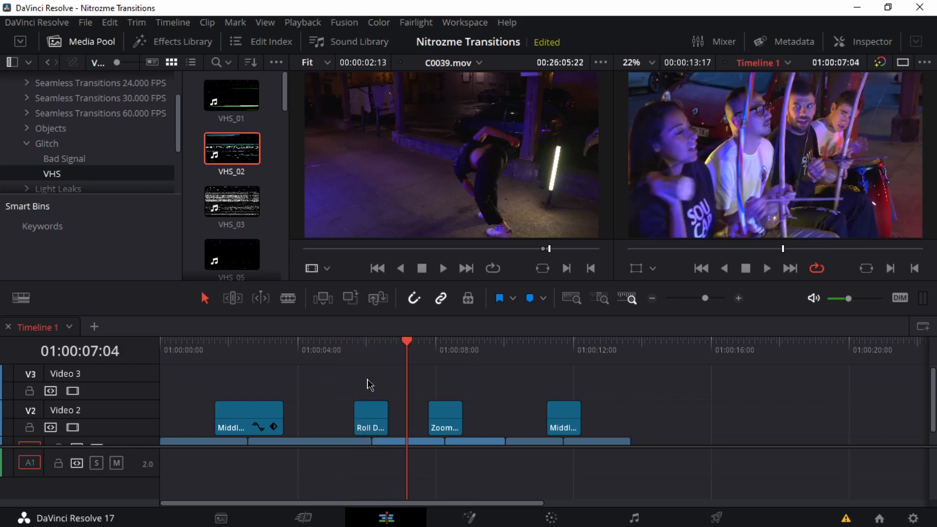
# Step: Try VHS_03 on Video 3 above the Zoom transition, preview it and delete it
pyautogui.moveTo(231, 201); pyautogui.dragTo(442, 363)
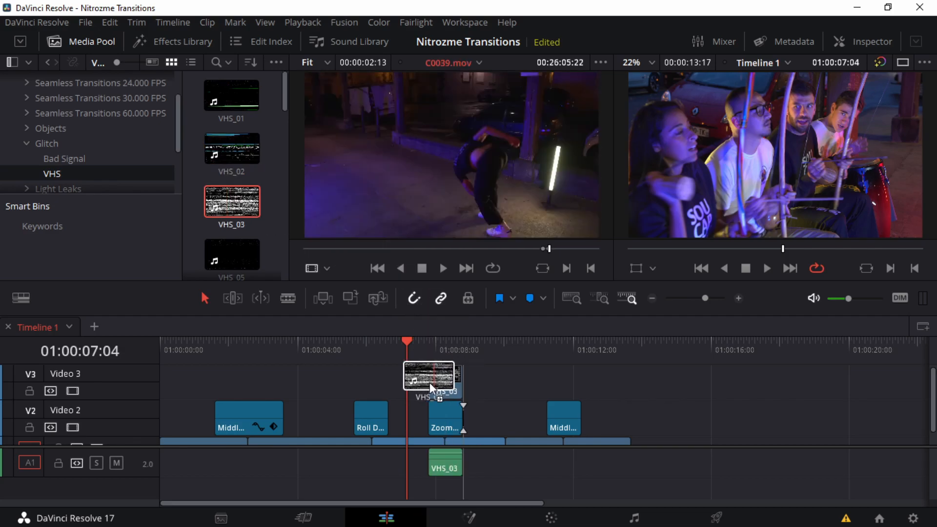
pyautogui.press('space')
pyautogui.click(445, 385)
pyautogui.press('Delete')
# Step: Try VHS_07 on Video 3, aligned above the Zoom transition, preview it and delete it
pyautogui.scroll(-3, 224, 214)
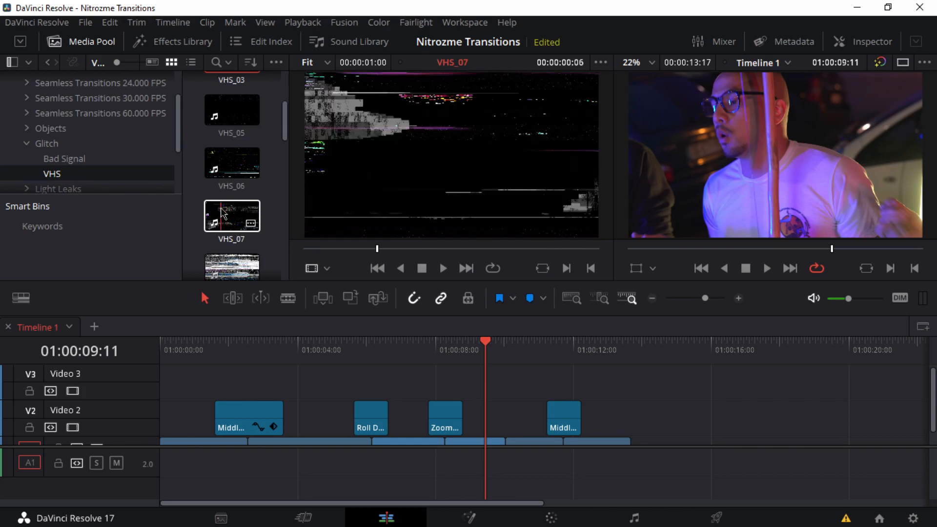
pyautogui.moveTo(223, 214); pyautogui.dragTo(420, 342)
pyautogui.moveTo(433, 387); pyautogui.dragTo(445, 383)
pyautogui.click(412, 341)
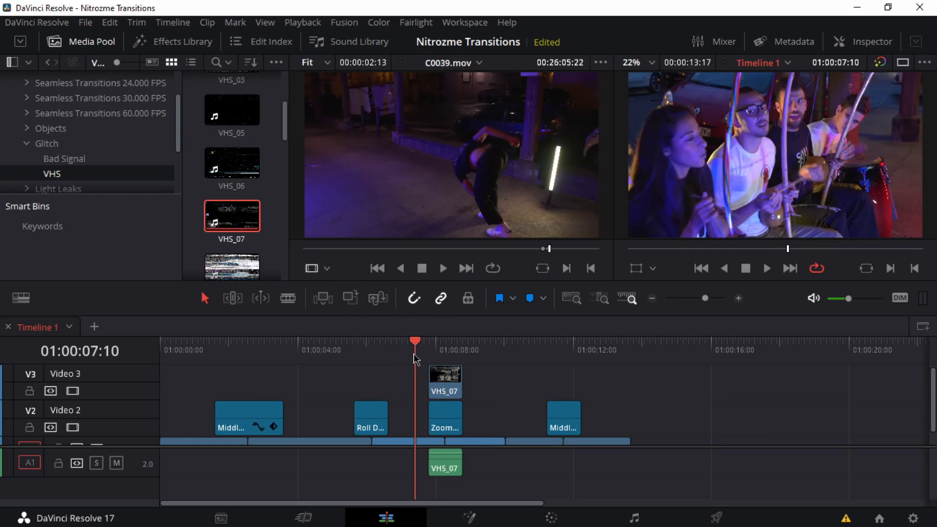
pyautogui.press('space')
pyautogui.press('space')
pyautogui.press('Delete')
# Step: Skim further glitch transitions in the VHS bin, such as VHS_09, VHS_15 and VHS_17
pyautogui.scroll(-5, 232, 196)
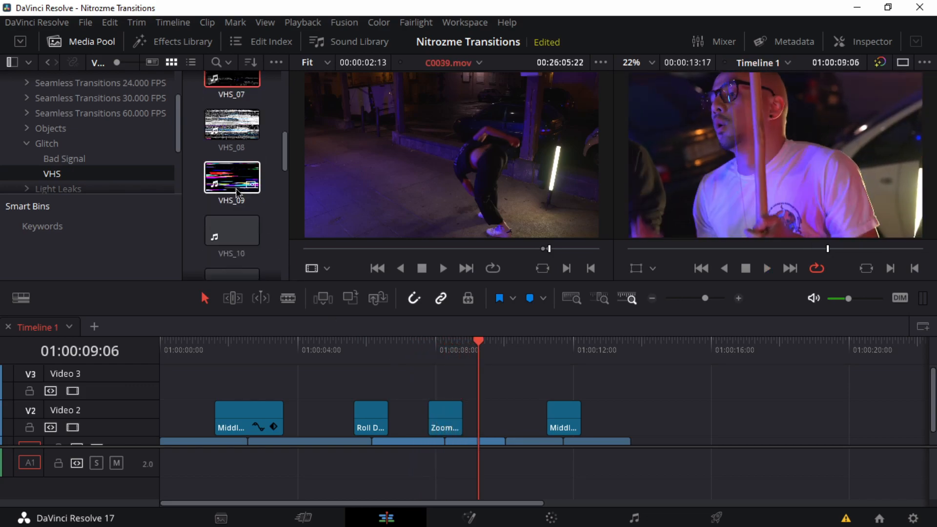
pyautogui.click(231, 193)
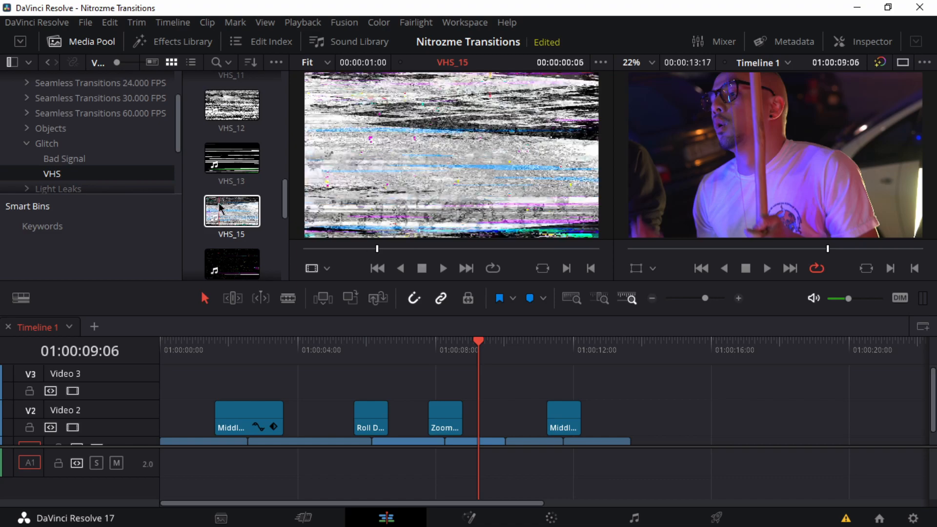
pyautogui.scroll(-3, 233, 208)
pyautogui.click(231, 226)
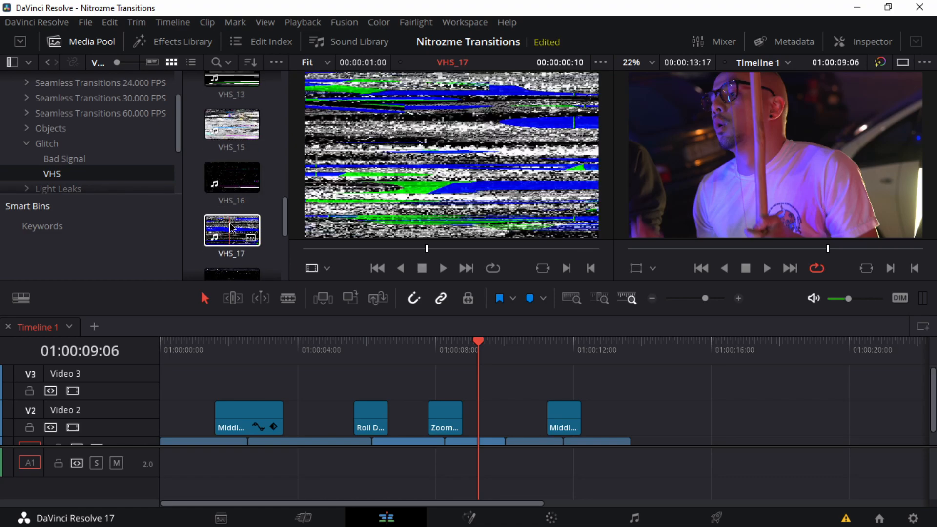
# Step: Try VHS_20 on Video 3, aligned above the Zoom transition, preview it and delete it
pyautogui.scroll(-2, 229, 234)
pyautogui.scroll(-2, 229, 240)
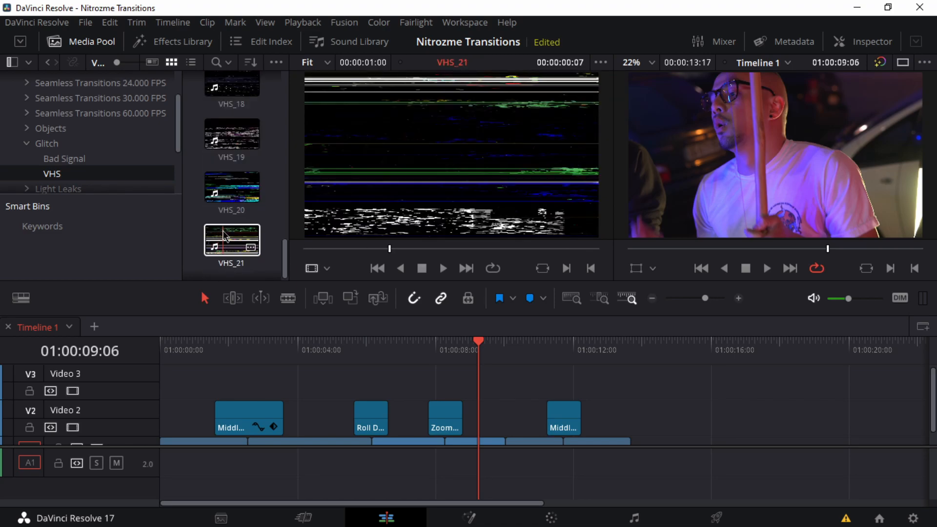
pyautogui.moveTo(232, 179); pyautogui.dragTo(445, 372)
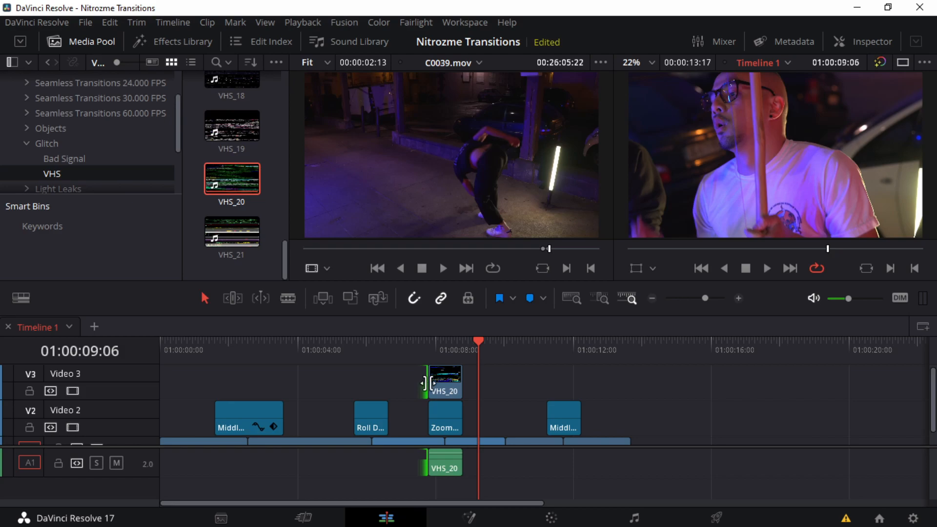
pyautogui.moveTo(426, 383); pyautogui.dragTo(385, 384)
pyautogui.click(421, 356)
pyautogui.press('space')
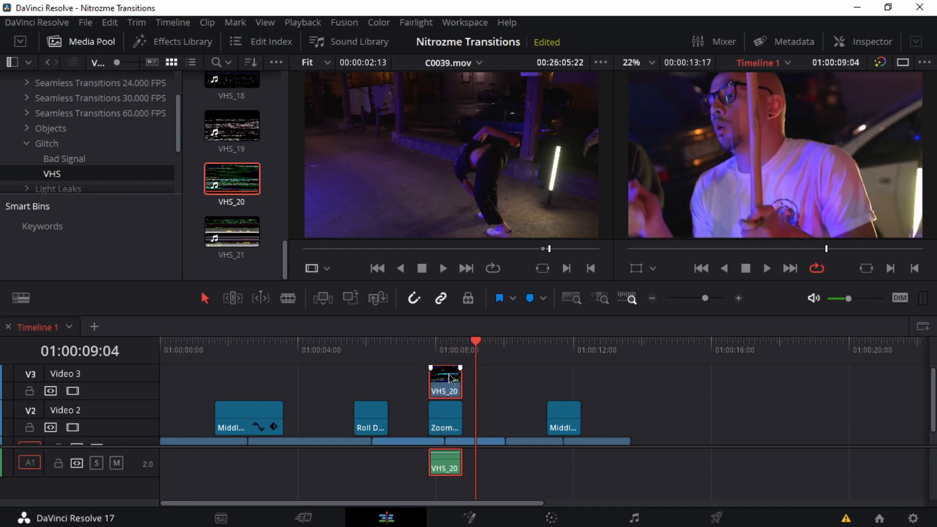
pyautogui.press('Delete')
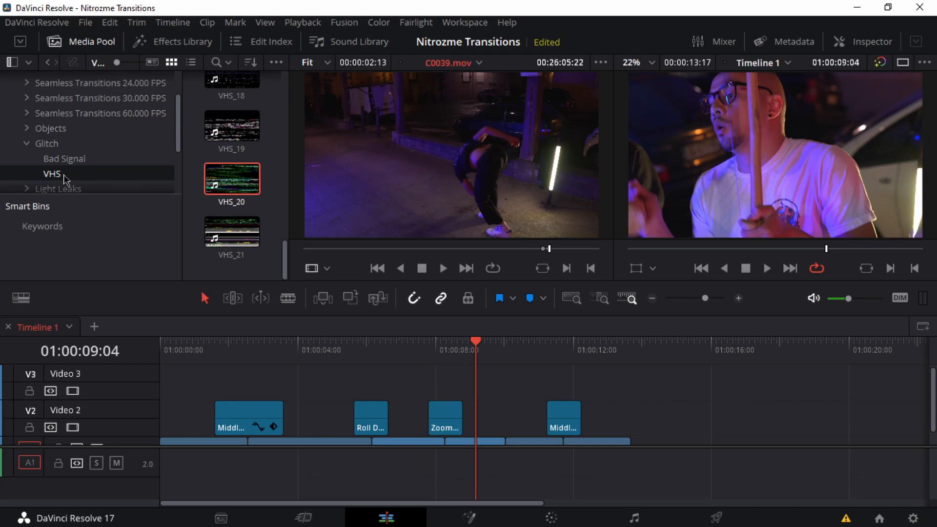
# Step: Expand the Light Leaks bin, skim the Warm Pan clips and open the Warm Shutters bin
pyautogui.scroll(-2, 59, 191)
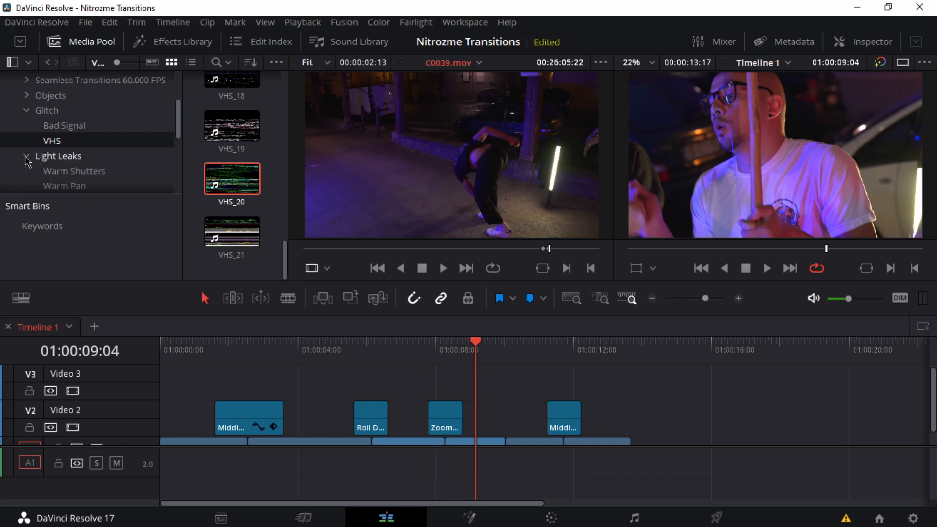
pyautogui.scroll(-4, 26, 158)
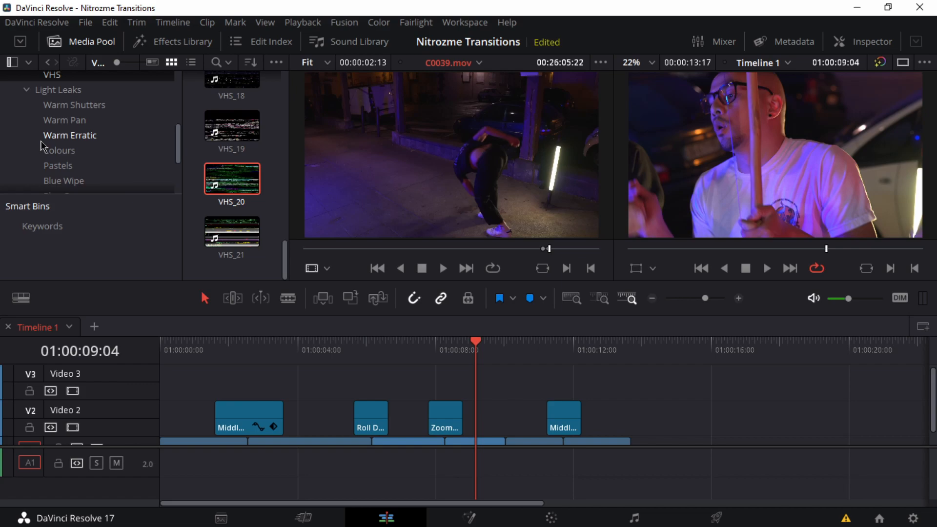
pyautogui.scroll(1, 43, 145)
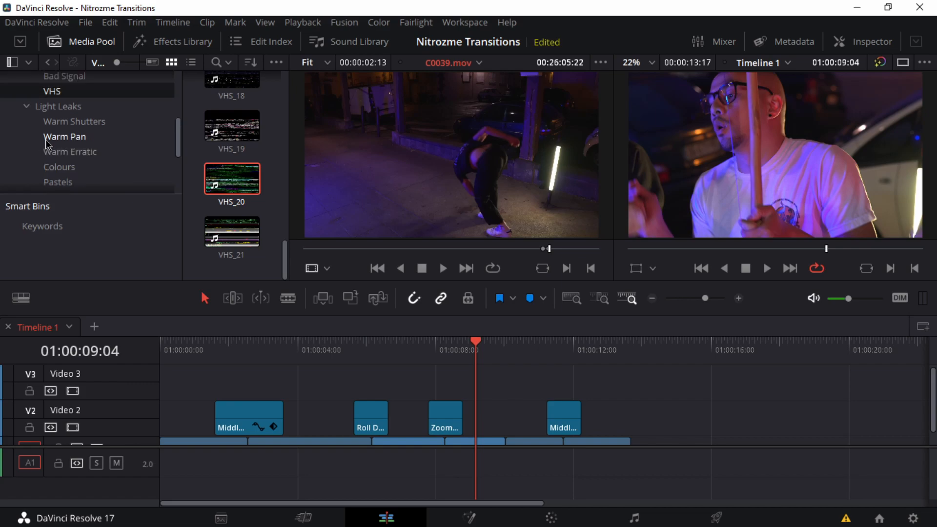
pyautogui.click(47, 140)
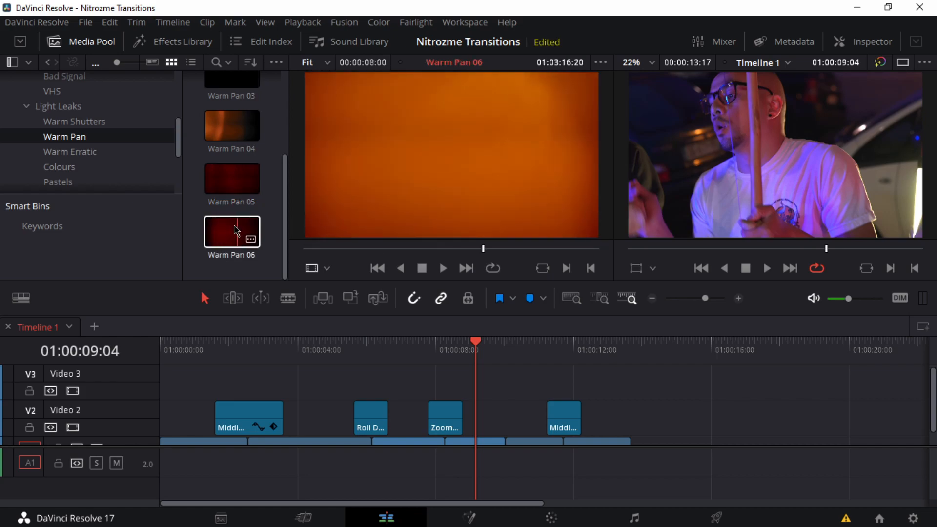
pyautogui.click(91, 123)
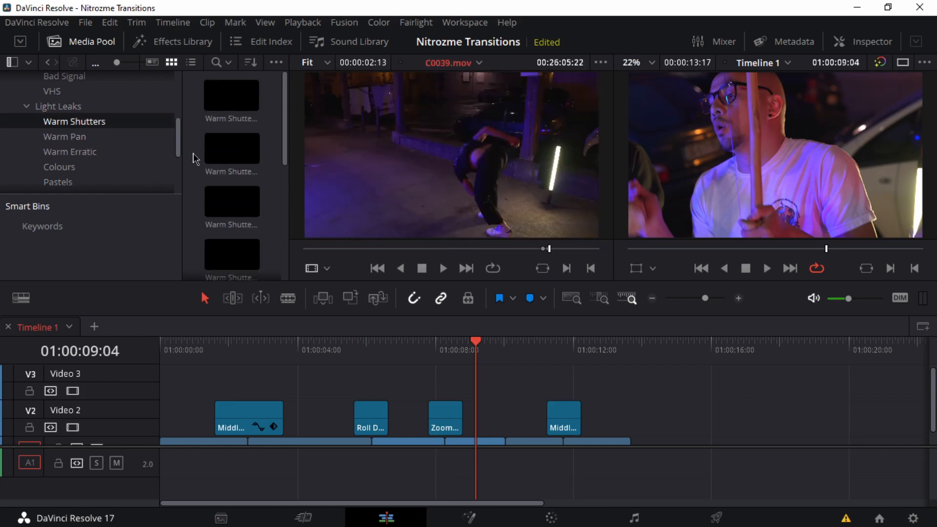
# Step: Place Warm Shutters 02 on Video 3, starting above the Roll transition, and preview it
pyautogui.moveTo(222, 158); pyautogui.dragTo(352, 389)
pyautogui.click(359, 359)
pyautogui.press('space')
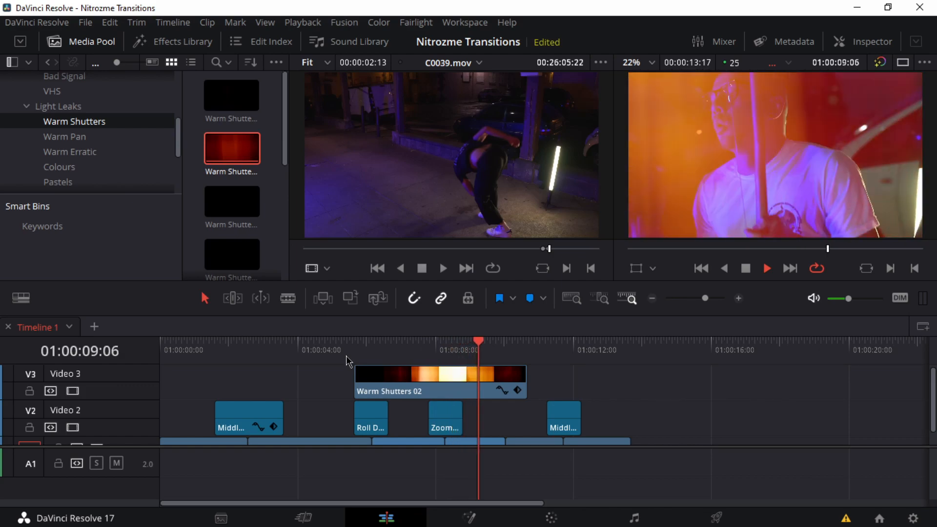
pyautogui.press('space')
# Step: Trim Warm Shutters 02 to a short bright section and preview it on Video 2 over the C0026–C0035 cut
pyautogui.moveTo(353, 390); pyautogui.dragTo(503, 415)
pyautogui.scroll(2, 496, 422)
pyautogui.scroll(-1, 583, 426)
pyautogui.moveTo(639, 419); pyautogui.dragTo(559, 430)
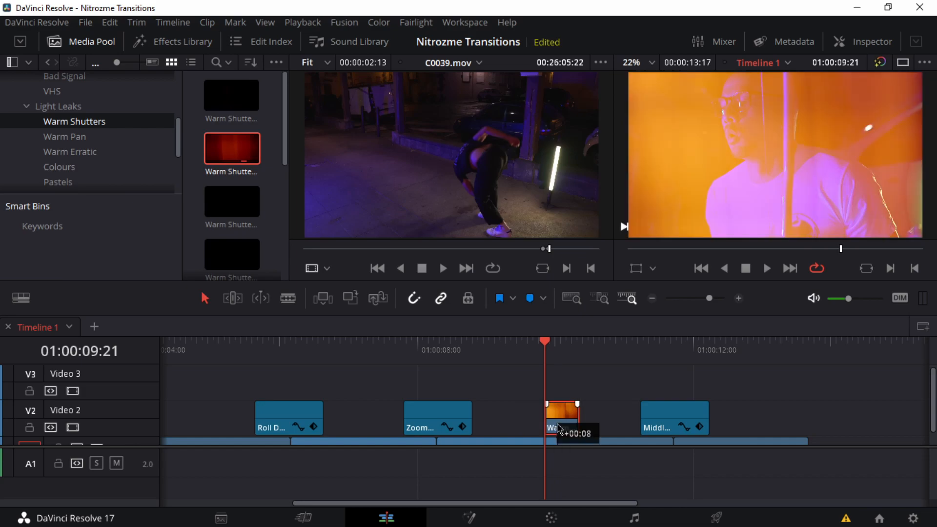
pyautogui.press(',')
pyautogui.press(',')
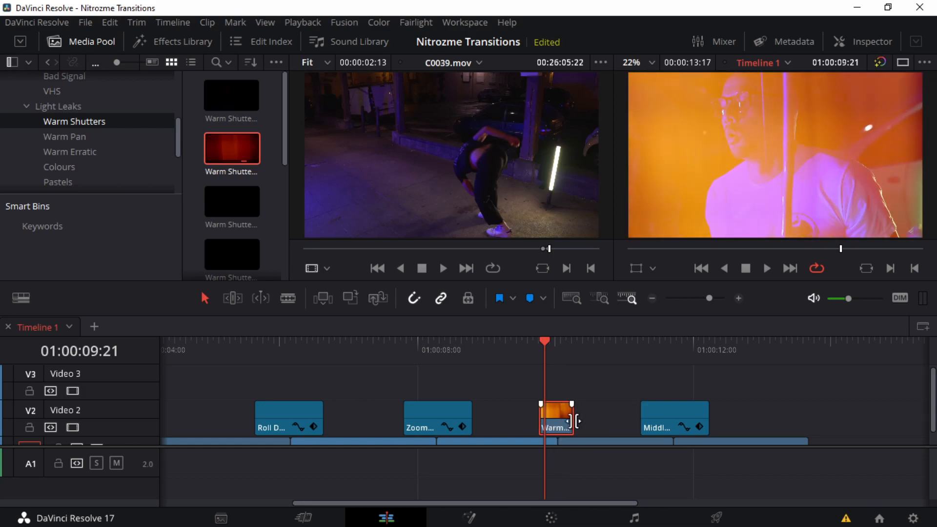
pyautogui.click(518, 342)
pyautogui.press('space')
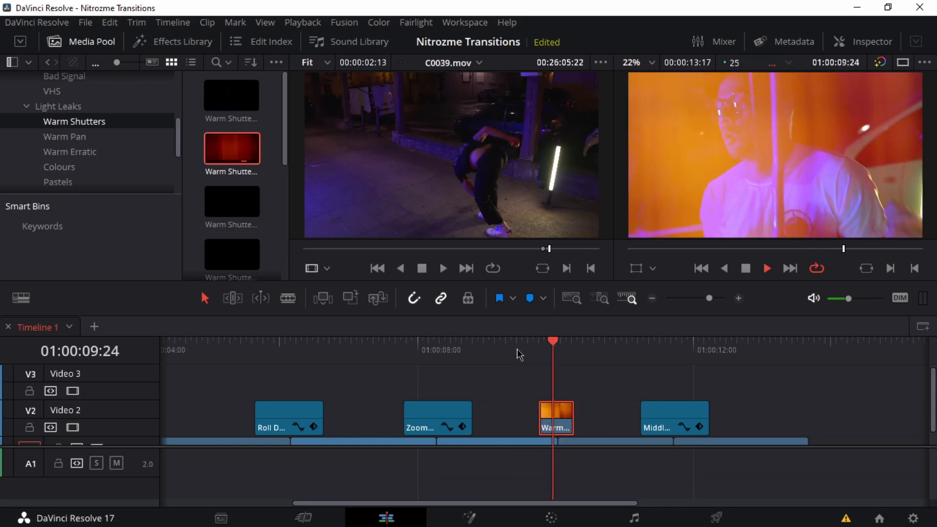
pyautogui.press('space')
# Step: Move Warm Shutters 02 back to Video 3 and extend both its ends to restore the trimmed footage
pyautogui.moveTo(543, 422); pyautogui.dragTo(547, 390)
pyautogui.moveTo(513, 385); pyautogui.dragTo(206, 377)
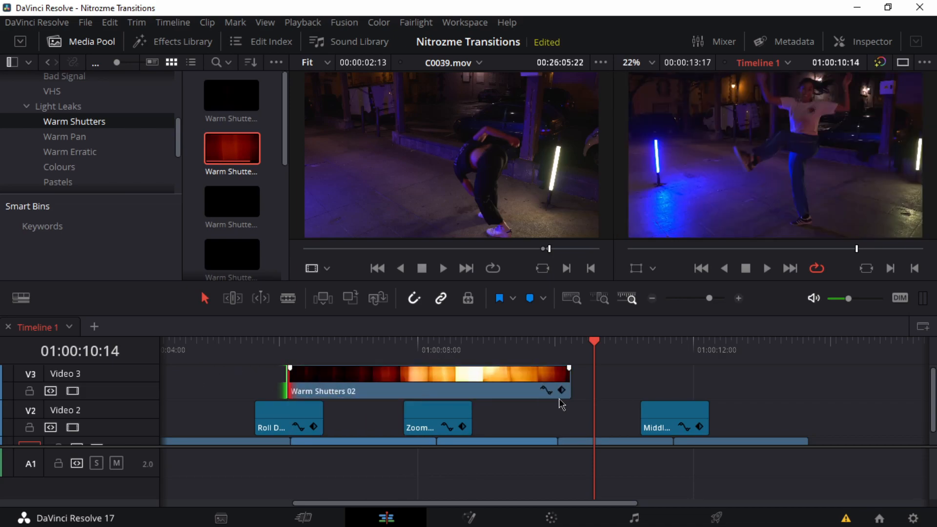
pyautogui.moveTo(574, 390); pyautogui.dragTo(635, 390)
pyautogui.moveTo(575, 354)
pyautogui.mouseDown()
pyautogui.moveTo(327, 352)
pyautogui.moveTo(618, 378)
pyautogui.moveTo(361, 372)
pyautogui.moveTo(524, 382)
pyautogui.moveTo(513, 384)
pyautogui.mouseUp()
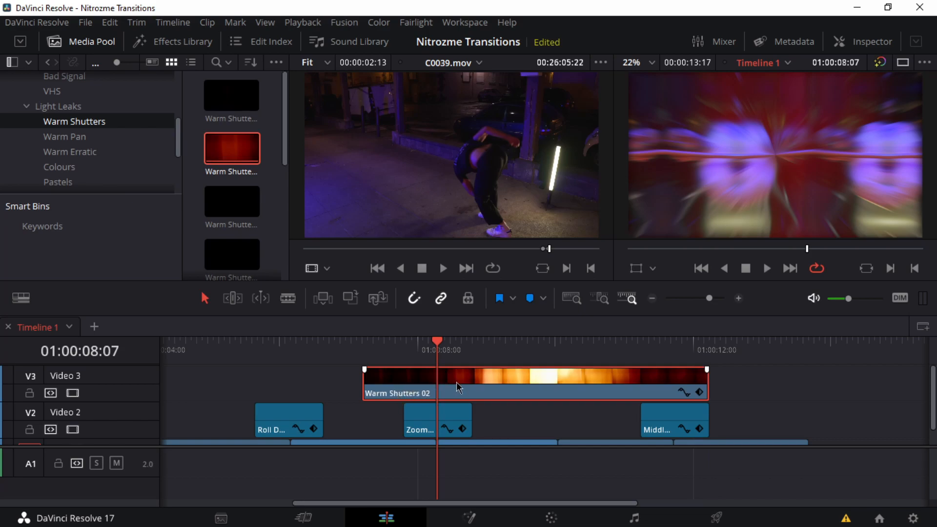
# Step: Speed Warm Shutters 02 up to 315% with retime controls and preview it over the C0026–C0035 cut
pyautogui.hotkey('ctrl', 'r')
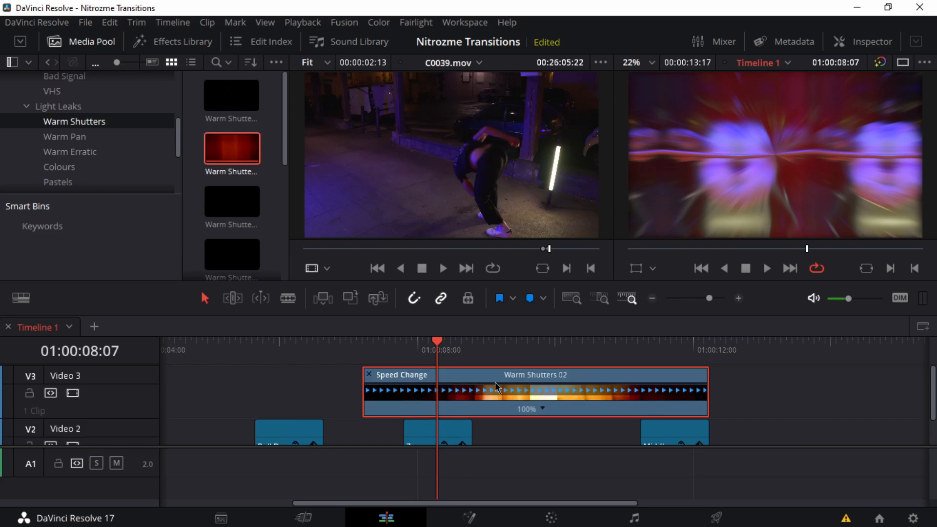
pyautogui.moveTo(707, 372); pyautogui.dragTo(473, 372)
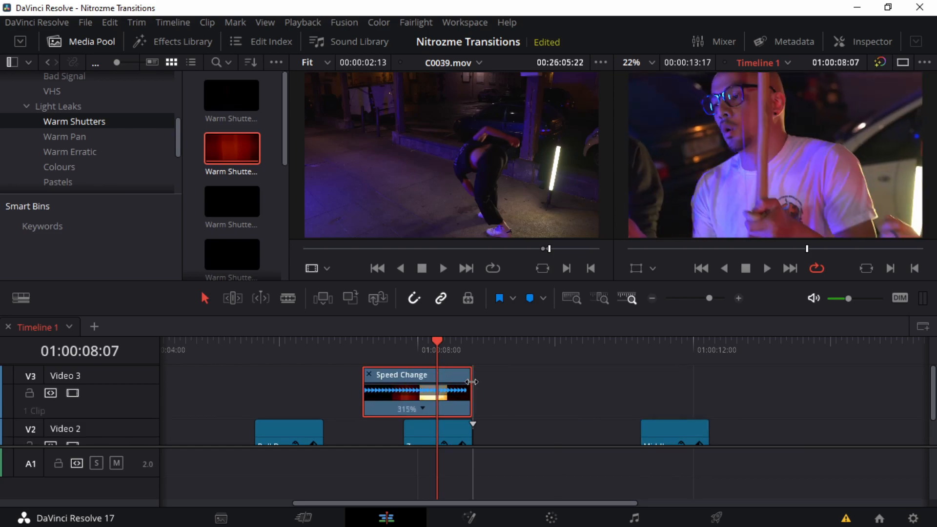
pyautogui.moveTo(400, 383); pyautogui.dragTo(528, 391)
pyautogui.scroll(-2, 547, 410)
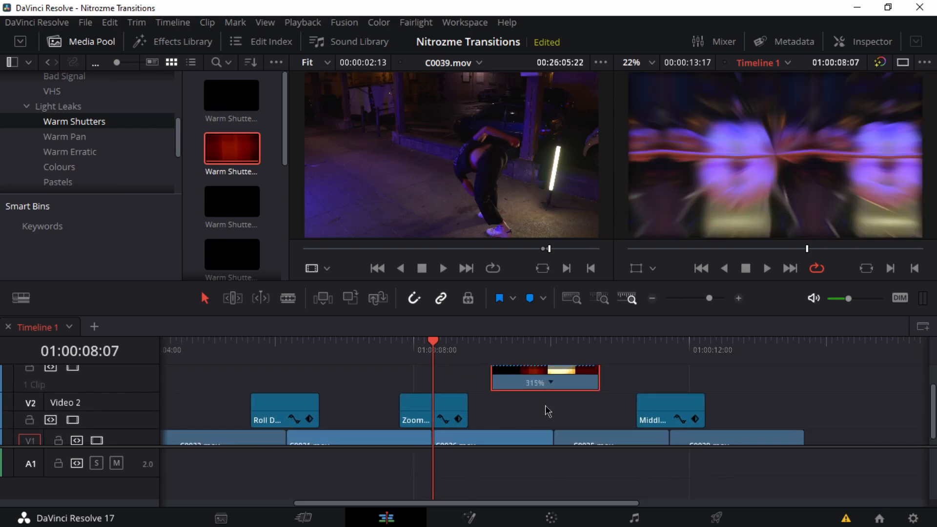
pyautogui.click(490, 350)
pyautogui.press('space')
# Step: Raise the speed of Warm Shutters 02 to 439% and then further, previewing each version over the C0026–C0035 cut
pyautogui.press('space')
pyautogui.moveTo(600, 380); pyautogui.dragTo(536, 383)
pyautogui.click(469, 350)
pyautogui.press('space')
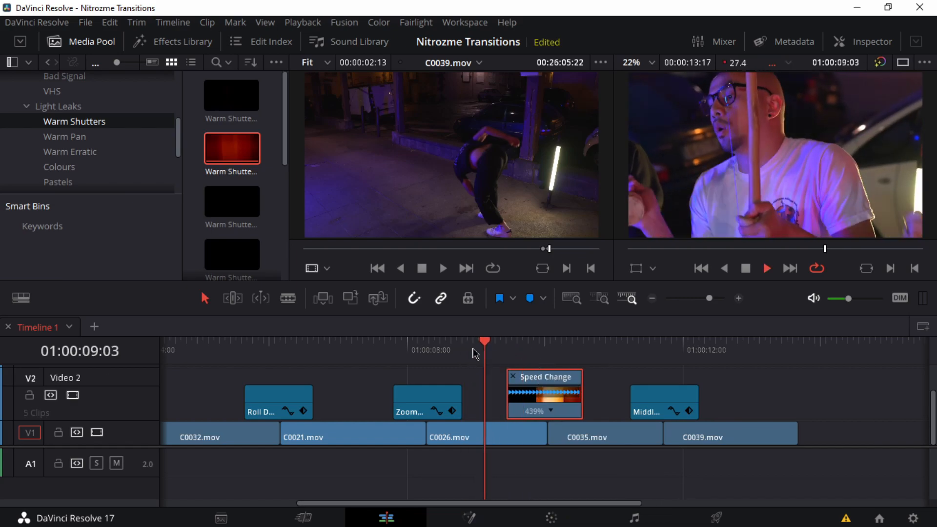
pyautogui.press('space')
pyautogui.moveTo(577, 376); pyautogui.dragTo(548, 385)
pyautogui.click(493, 352)
pyautogui.press('space')
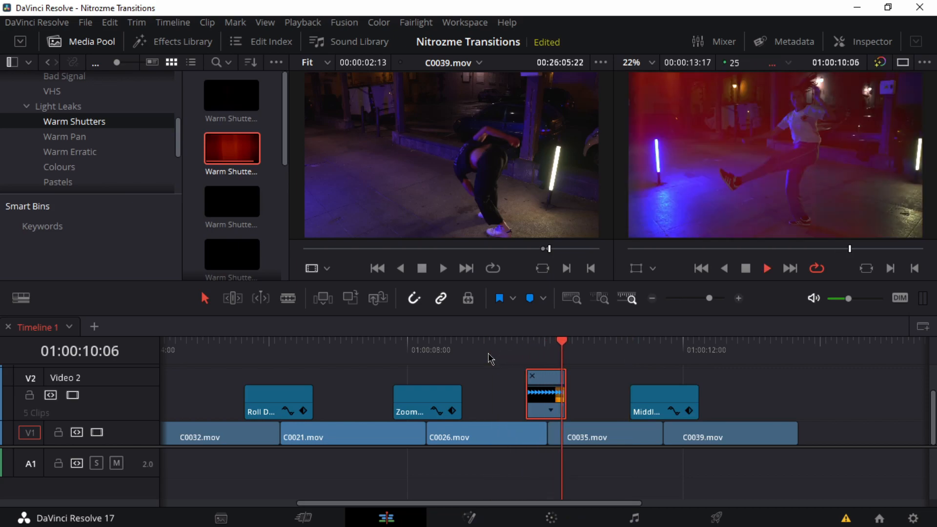
pyautogui.press('space')
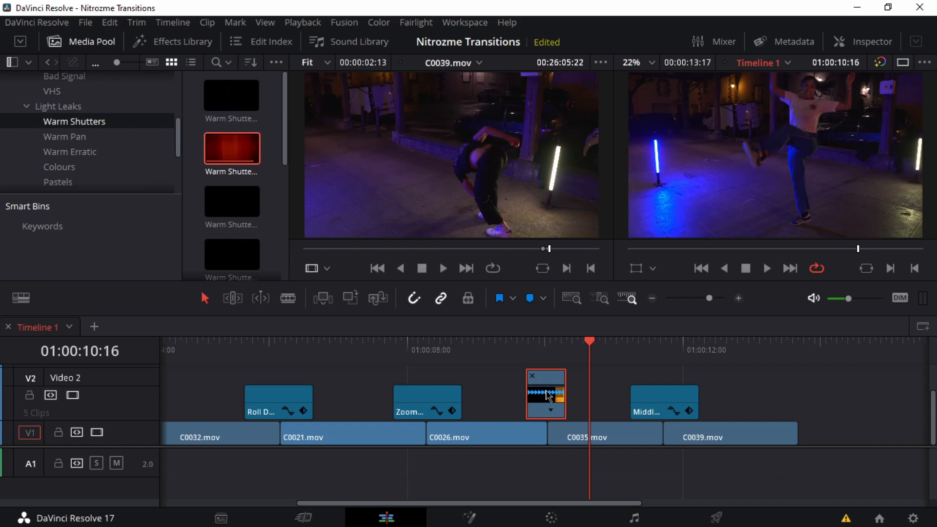
# Step: Stretch Warm Shutters 02 out again and reset its speed to 100%
pyautogui.moveTo(564, 378); pyautogui.dragTo(751, 378)
pyautogui.moveTo(633, 388); pyautogui.dragTo(636, 378)
pyautogui.click(644, 411)
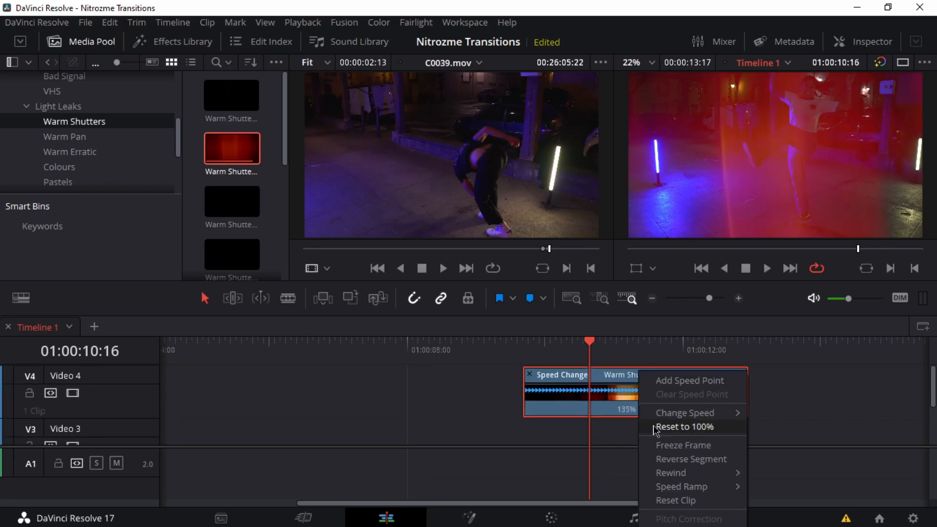
pyautogui.click(657, 429)
pyautogui.hotkey('ctrl', '-')
pyautogui.scroll(-2, 478, 433)
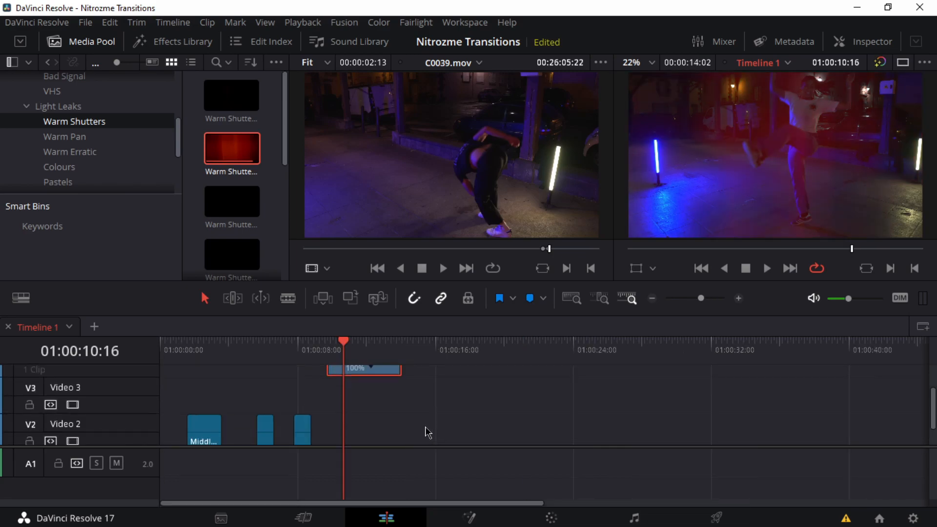
# Step: Move Warm Shutters 02 onto Video 2 above the last clips, close its retime controls and preview the C0026–C0035 cut
pyautogui.moveTo(366, 384)
pyautogui.mouseDown()
pyautogui.moveTo(351, 435)
pyautogui.moveTo(357, 386)
pyautogui.mouseUp()
pyautogui.moveTo(347, 347)
pyautogui.mouseDown()
pyautogui.moveTo(356, 346)
pyautogui.moveTo(343, 350)
pyautogui.mouseUp()
pyautogui.hotkey('ctrl', '=')
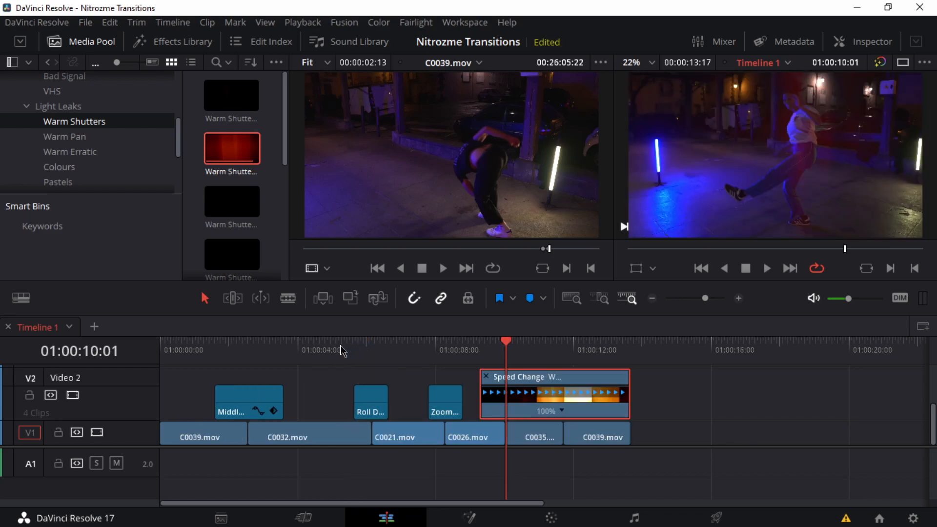
pyautogui.click(486, 376)
pyautogui.moveTo(499, 344); pyautogui.dragTo(493, 344)
pyautogui.press('space')
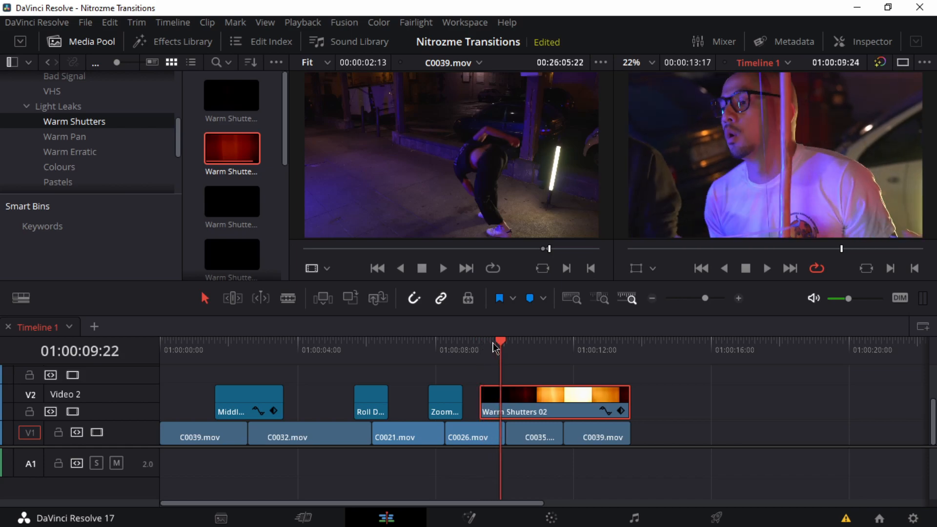
pyautogui.press('space')
pyautogui.moveTo(502, 343); pyautogui.dragTo(521, 408)
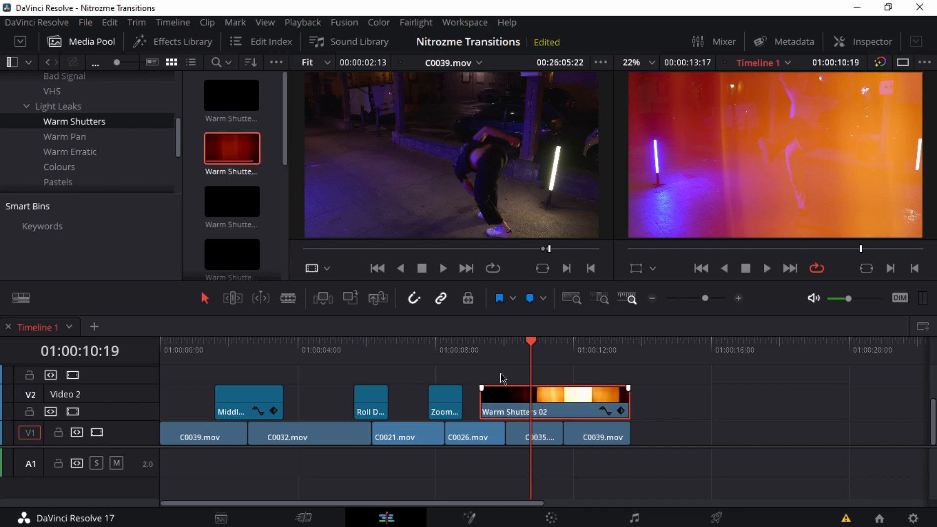
# Step: Replace Warm Shutters 02 on Video 2 with Warm Shutters 03, shift it slightly and preview it over the last clips
pyautogui.click(231, 205)
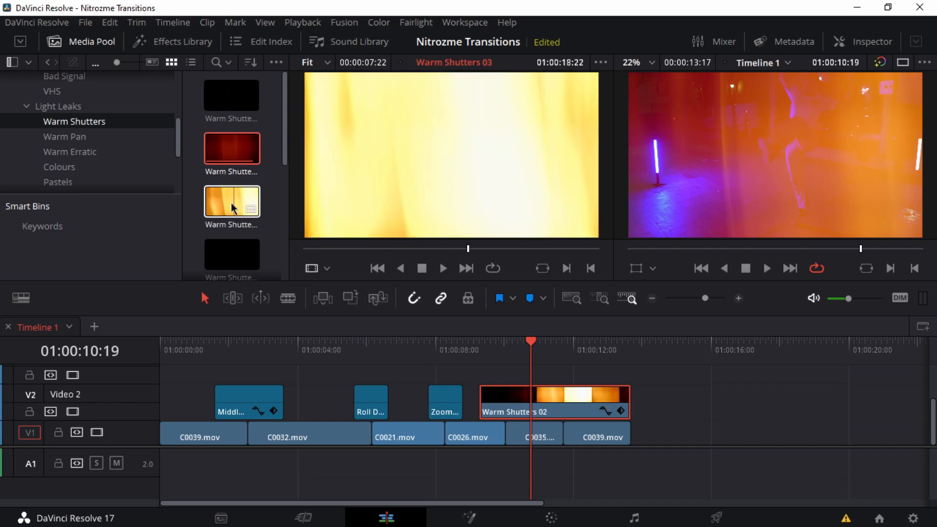
pyautogui.moveTo(230, 205); pyautogui.dragTo(488, 393)
pyautogui.moveTo(531, 362); pyautogui.dragTo(480, 359)
pyautogui.press('space')
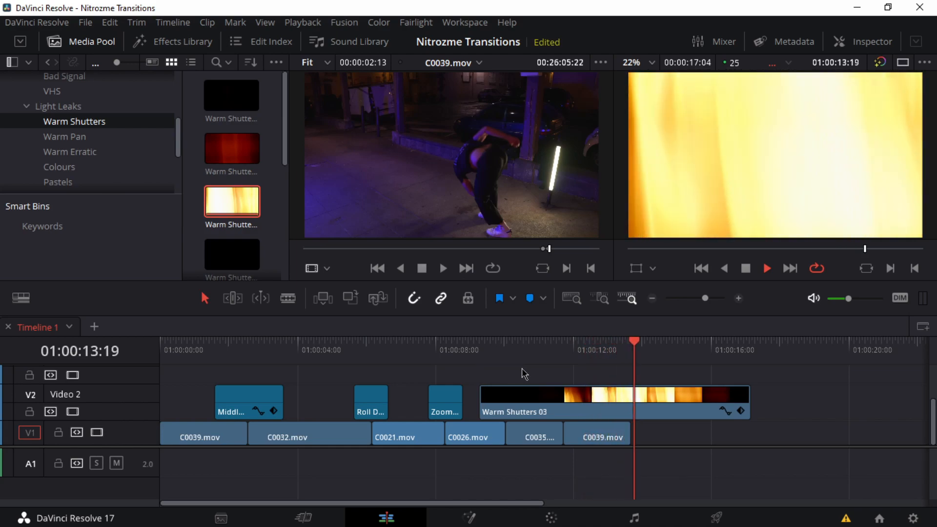
pyautogui.press('space')
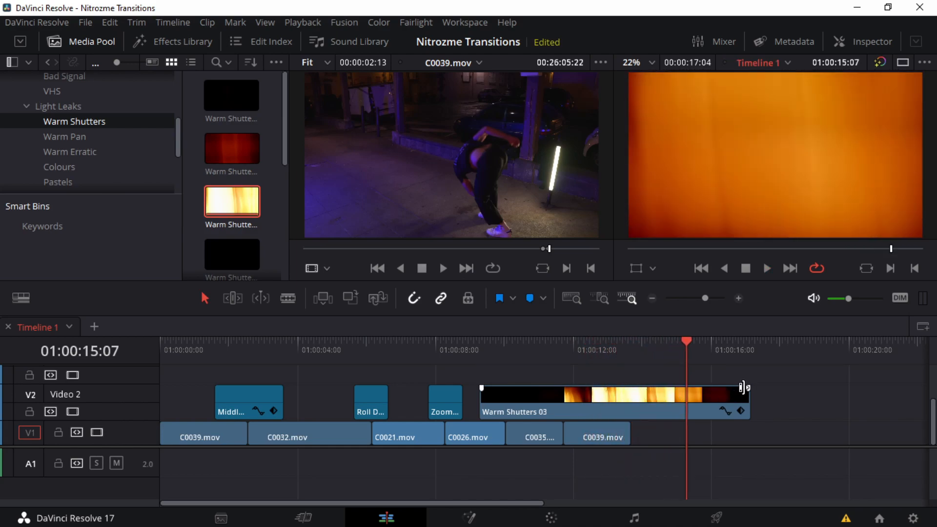
pyautogui.moveTo(704, 403); pyautogui.dragTo(592, 388)
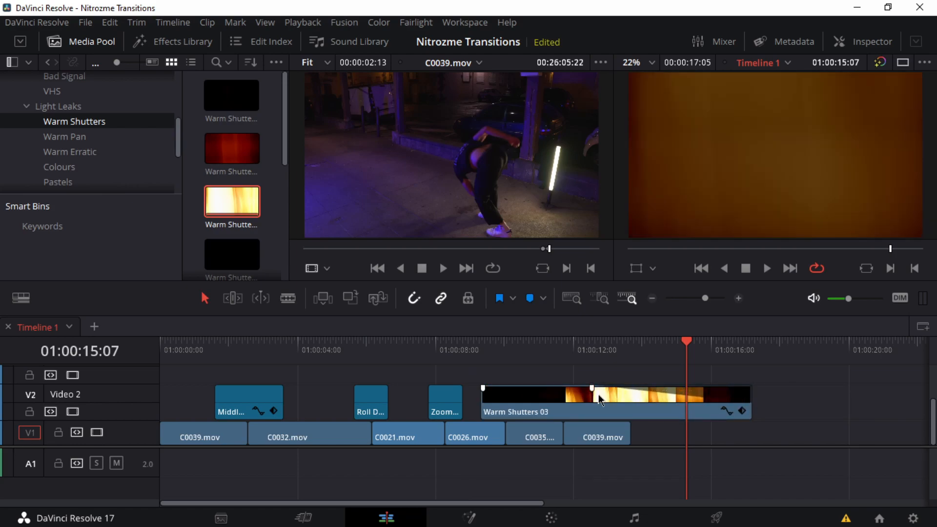
pyautogui.click(572, 349)
pyautogui.press('space')
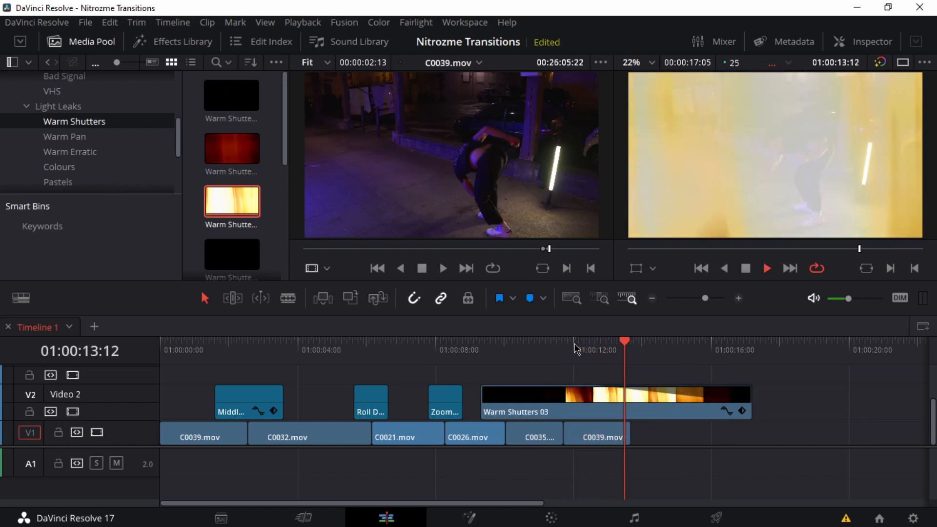
pyautogui.press('space')
# Step: Speed Warm Shutters 03 up to over 600% with retime controls to span the C0026–C0035 cut and preview it
pyautogui.moveTo(596, 394); pyautogui.dragTo(779, 397)
pyautogui.click(681, 400)
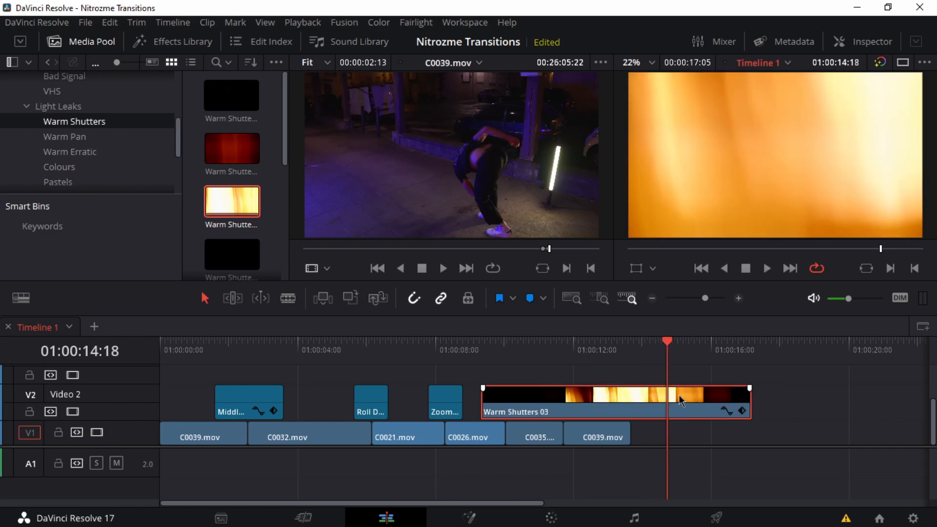
pyautogui.hotkey('ctrl', 'r')
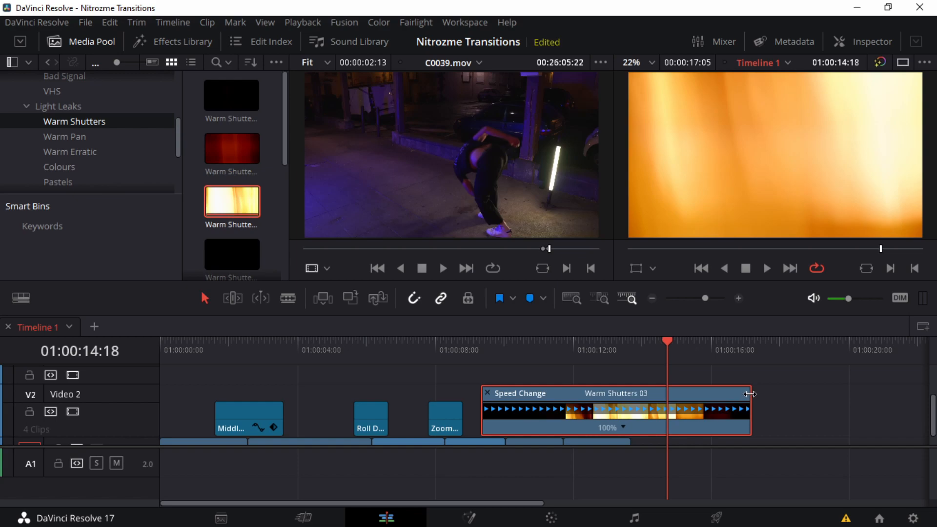
pyautogui.moveTo(749, 394); pyautogui.dragTo(529, 404)
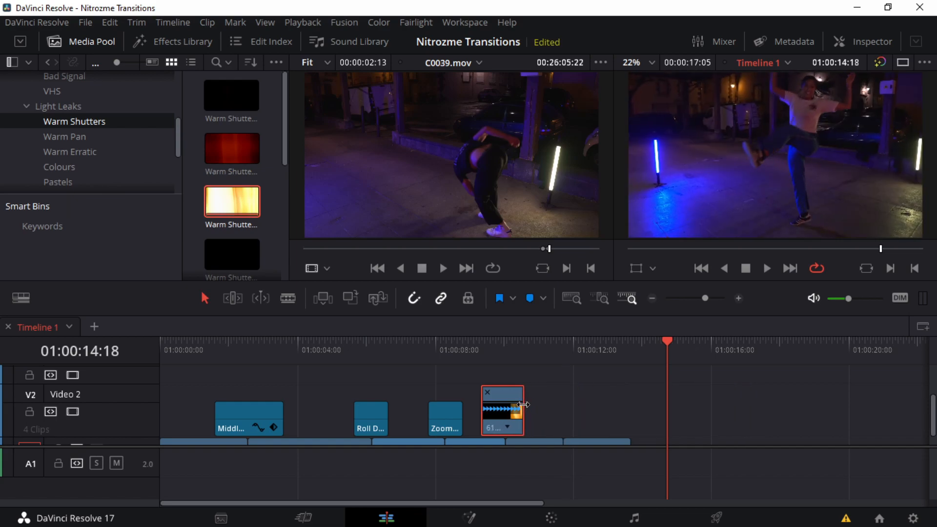
pyautogui.click(469, 350)
pyautogui.press('space')
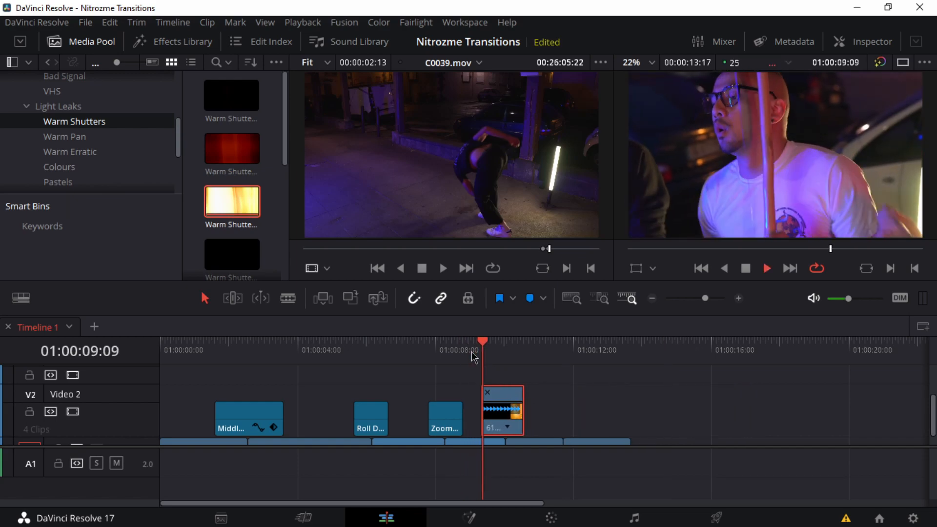